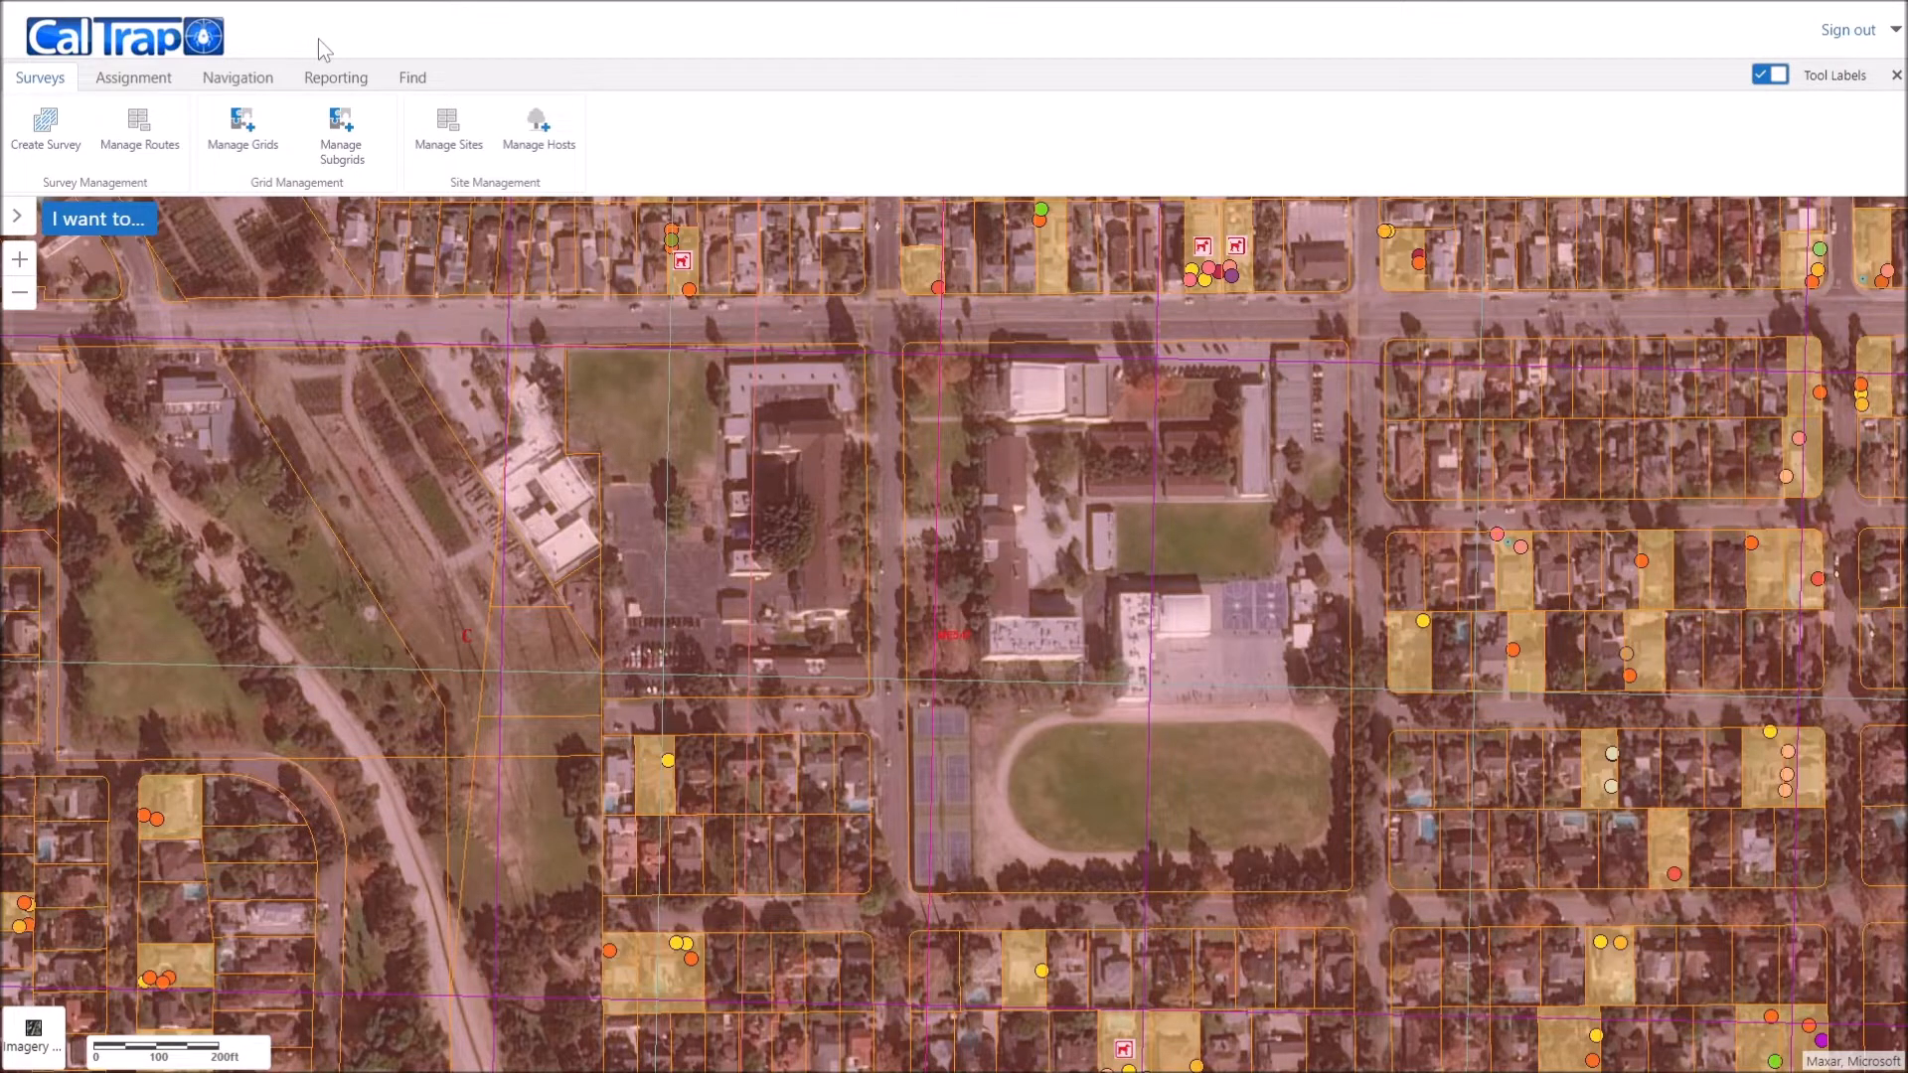
left_click_drag(698, 514, 724, 639)
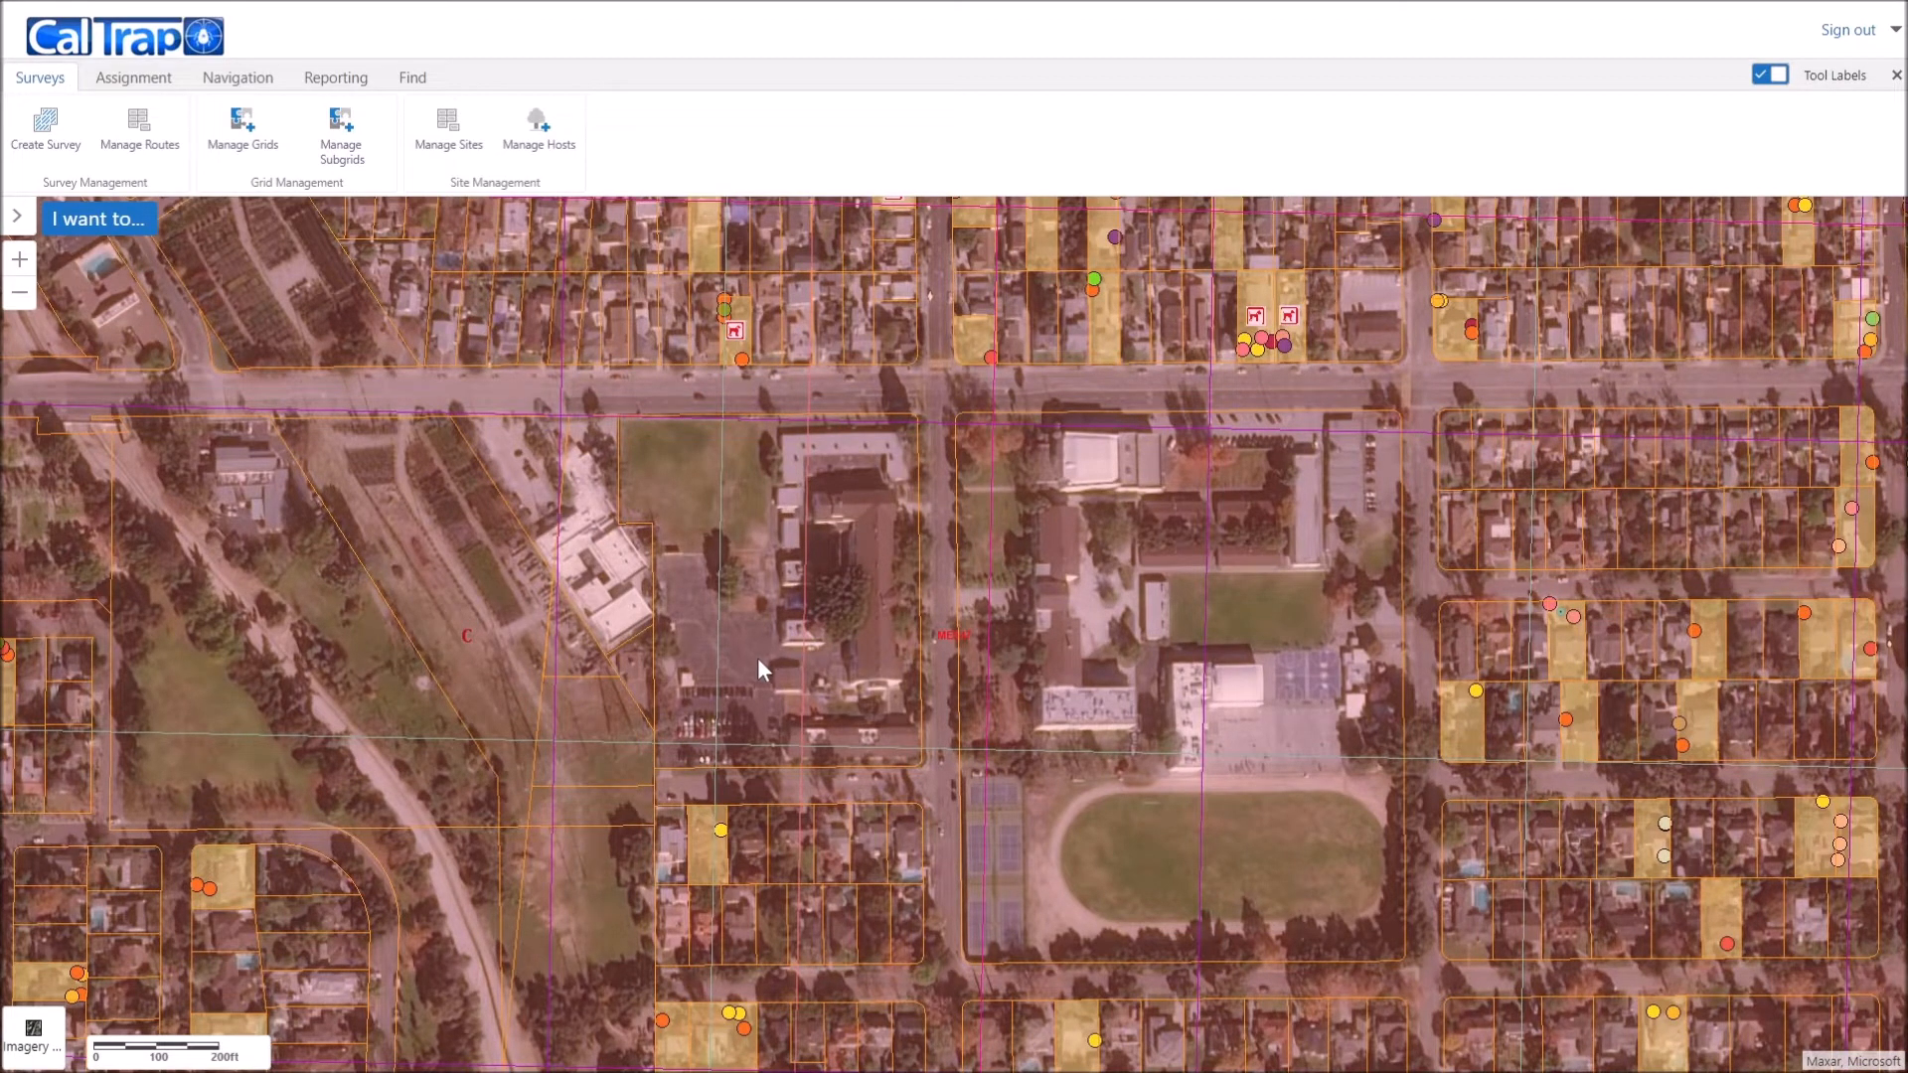
left_click_drag(765, 670, 816, 721)
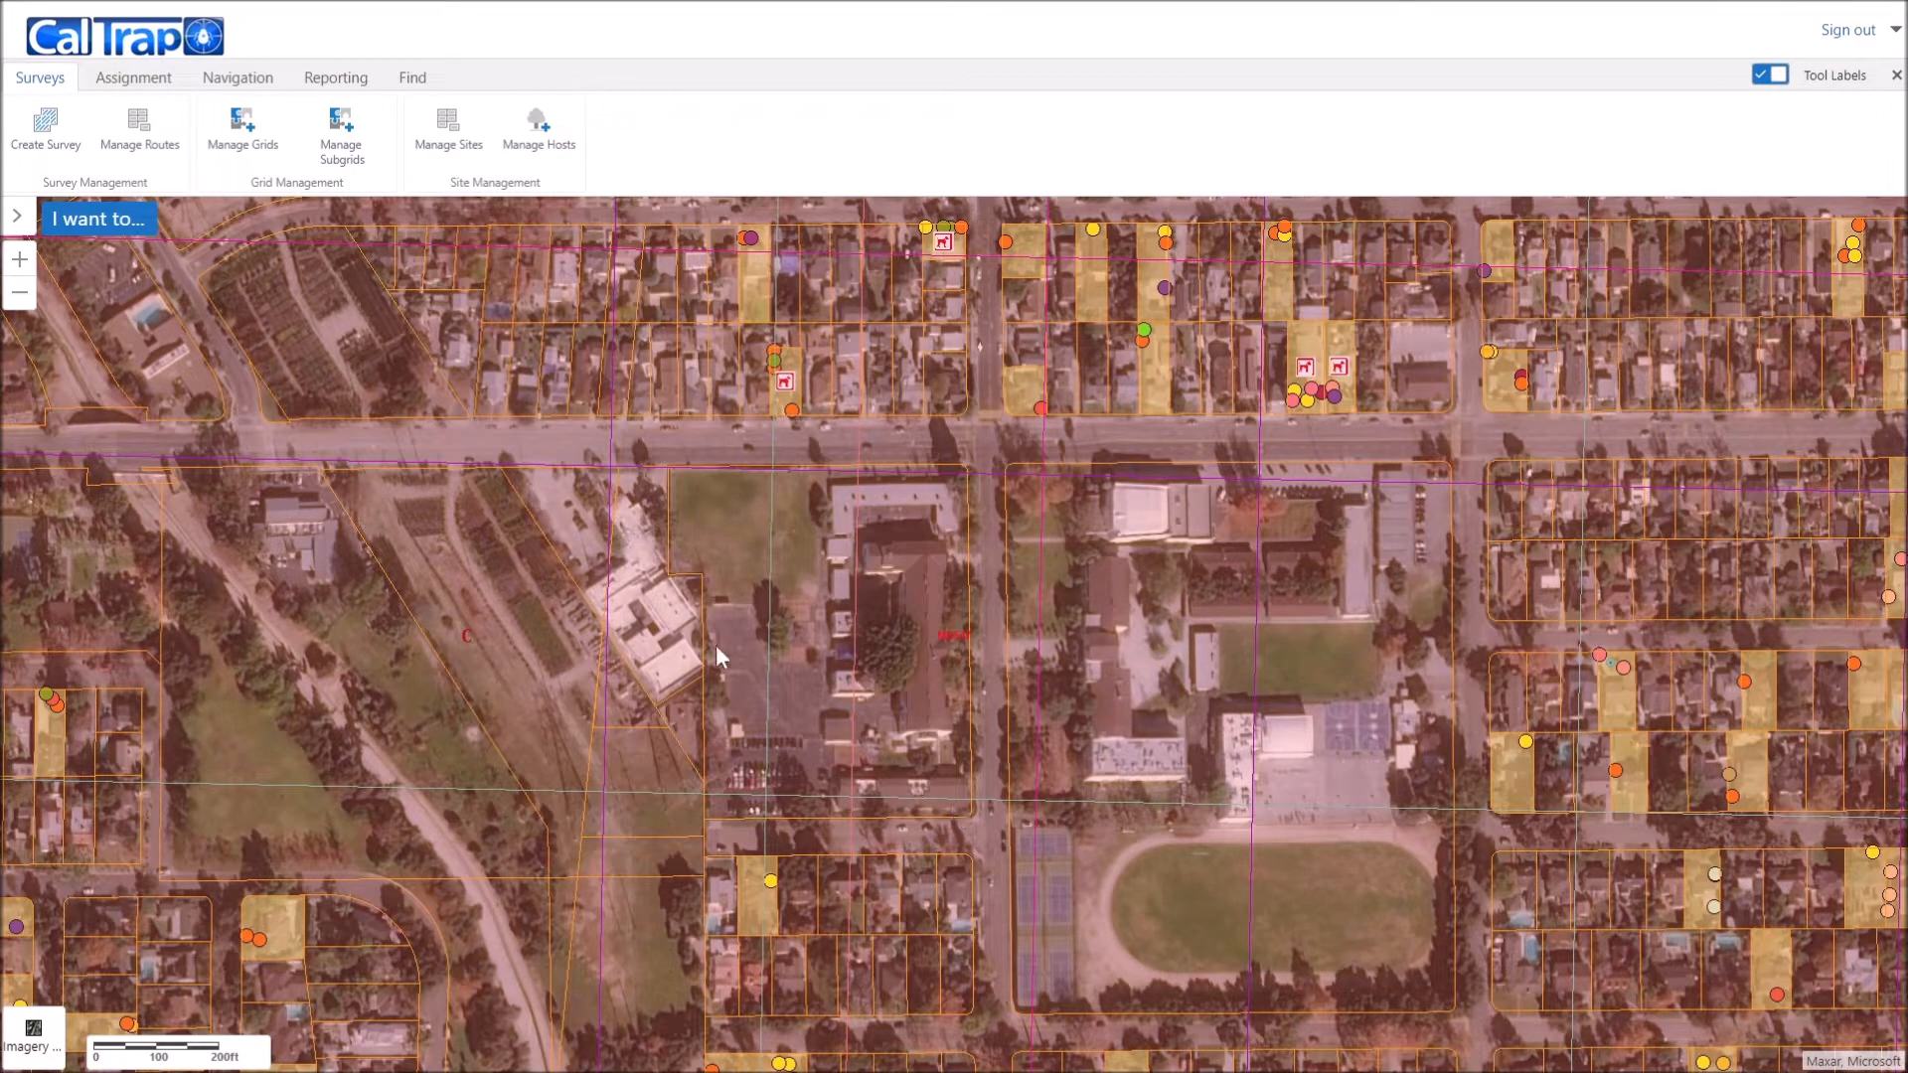
left_click(800, 600)
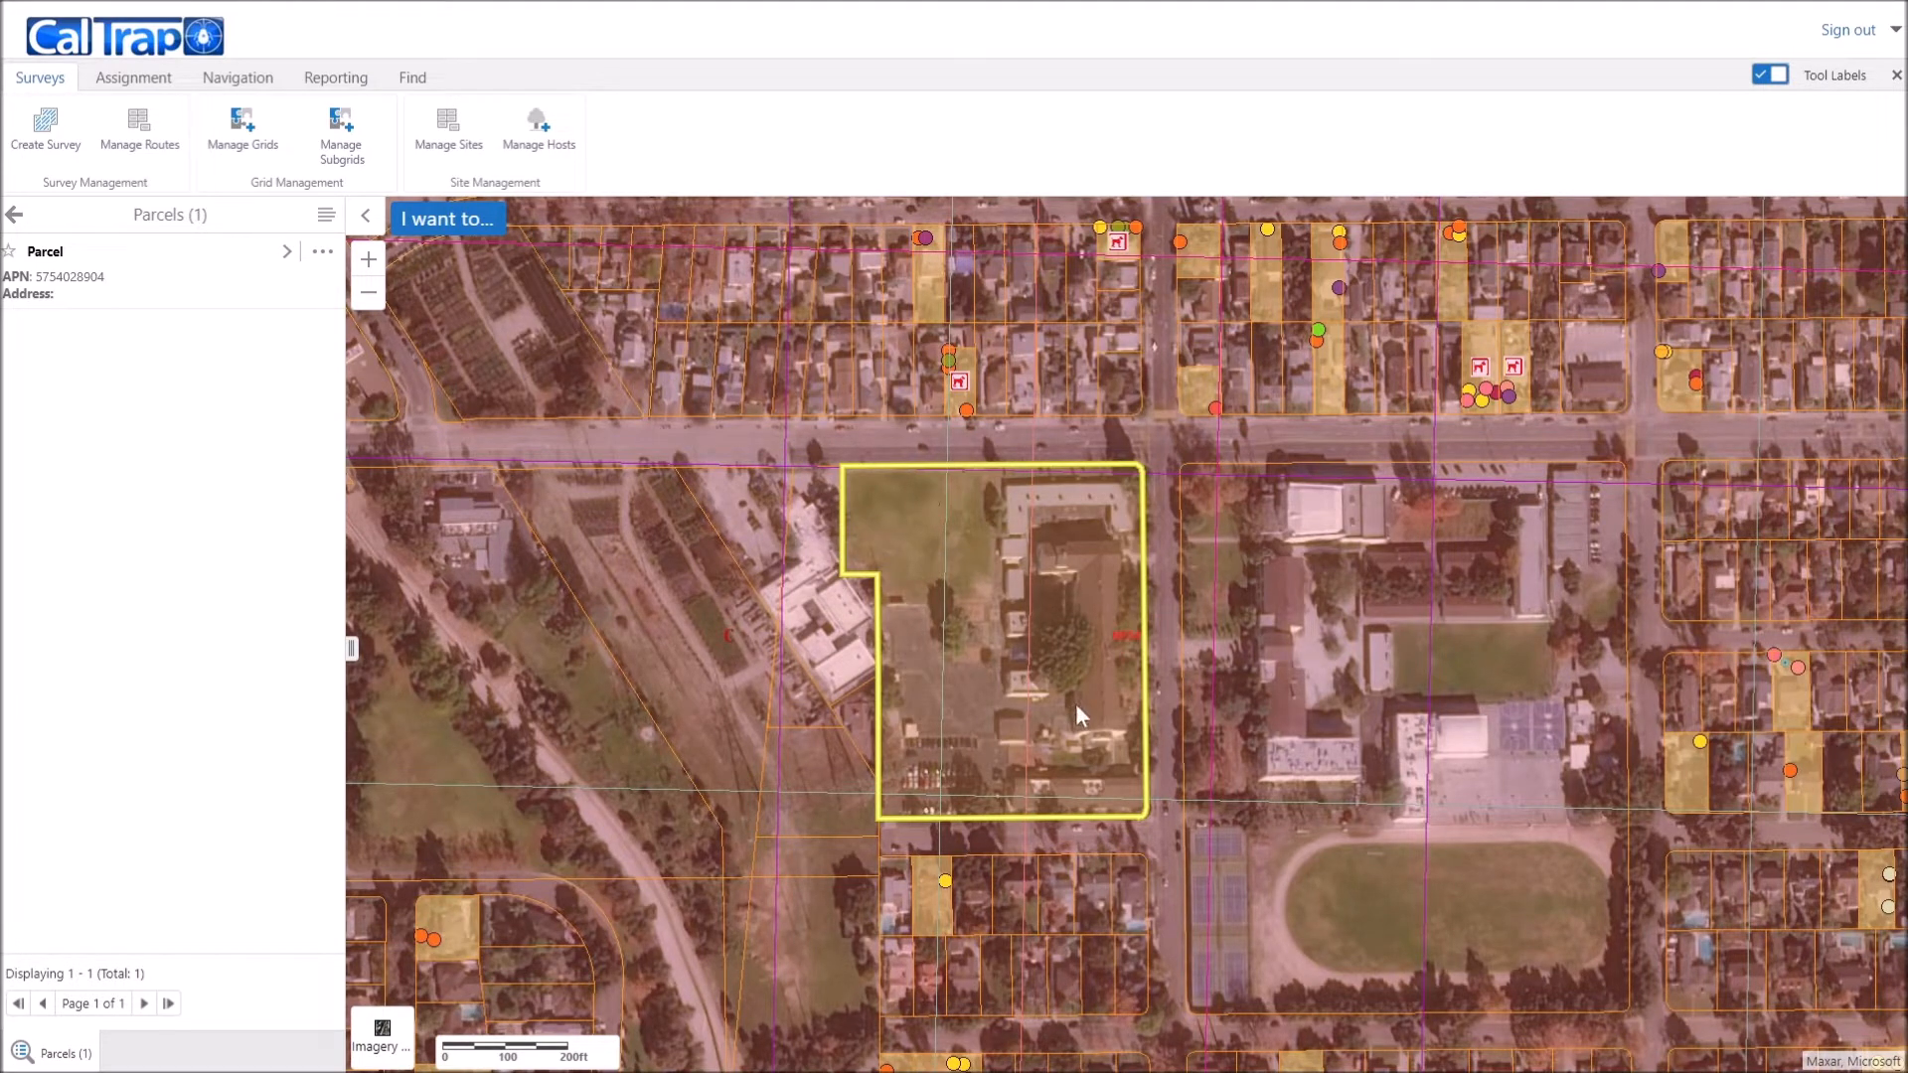
left_click(1481, 731)
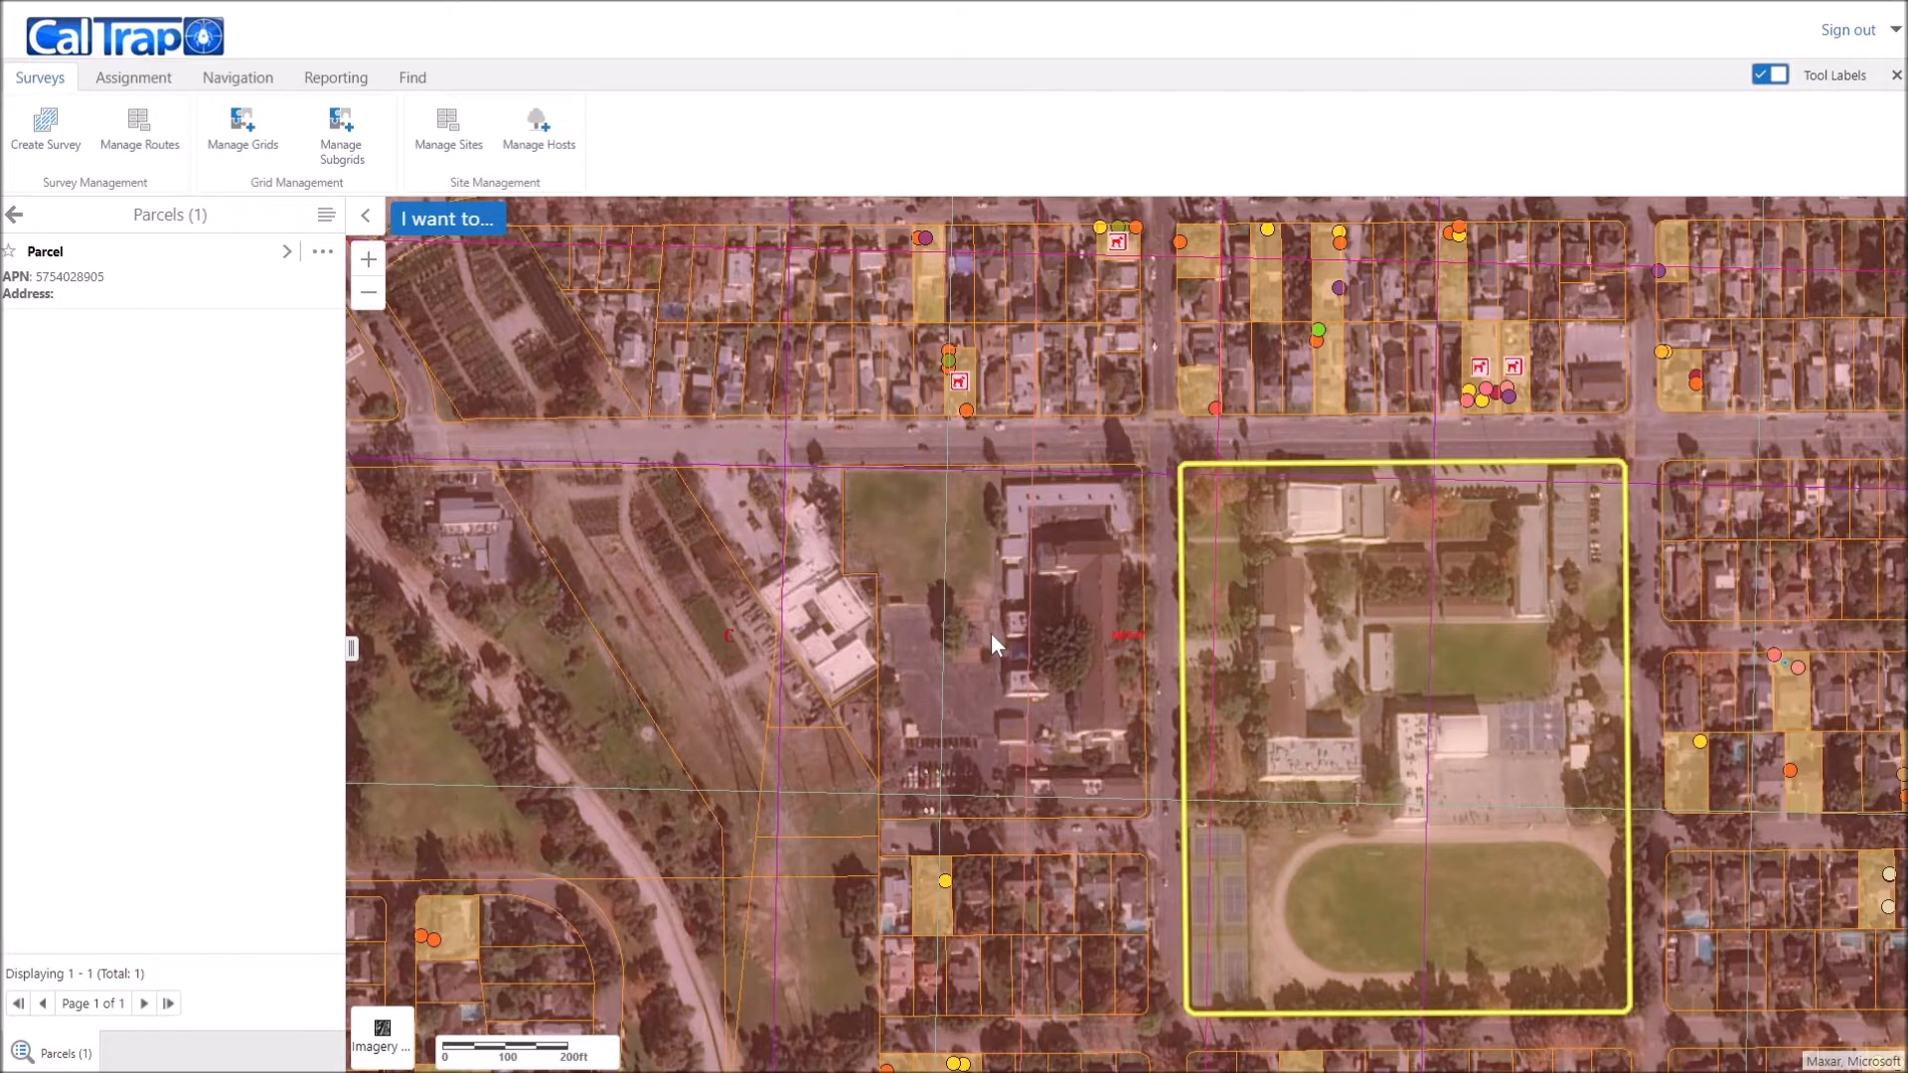
scroll(991, 632, "up", 1)
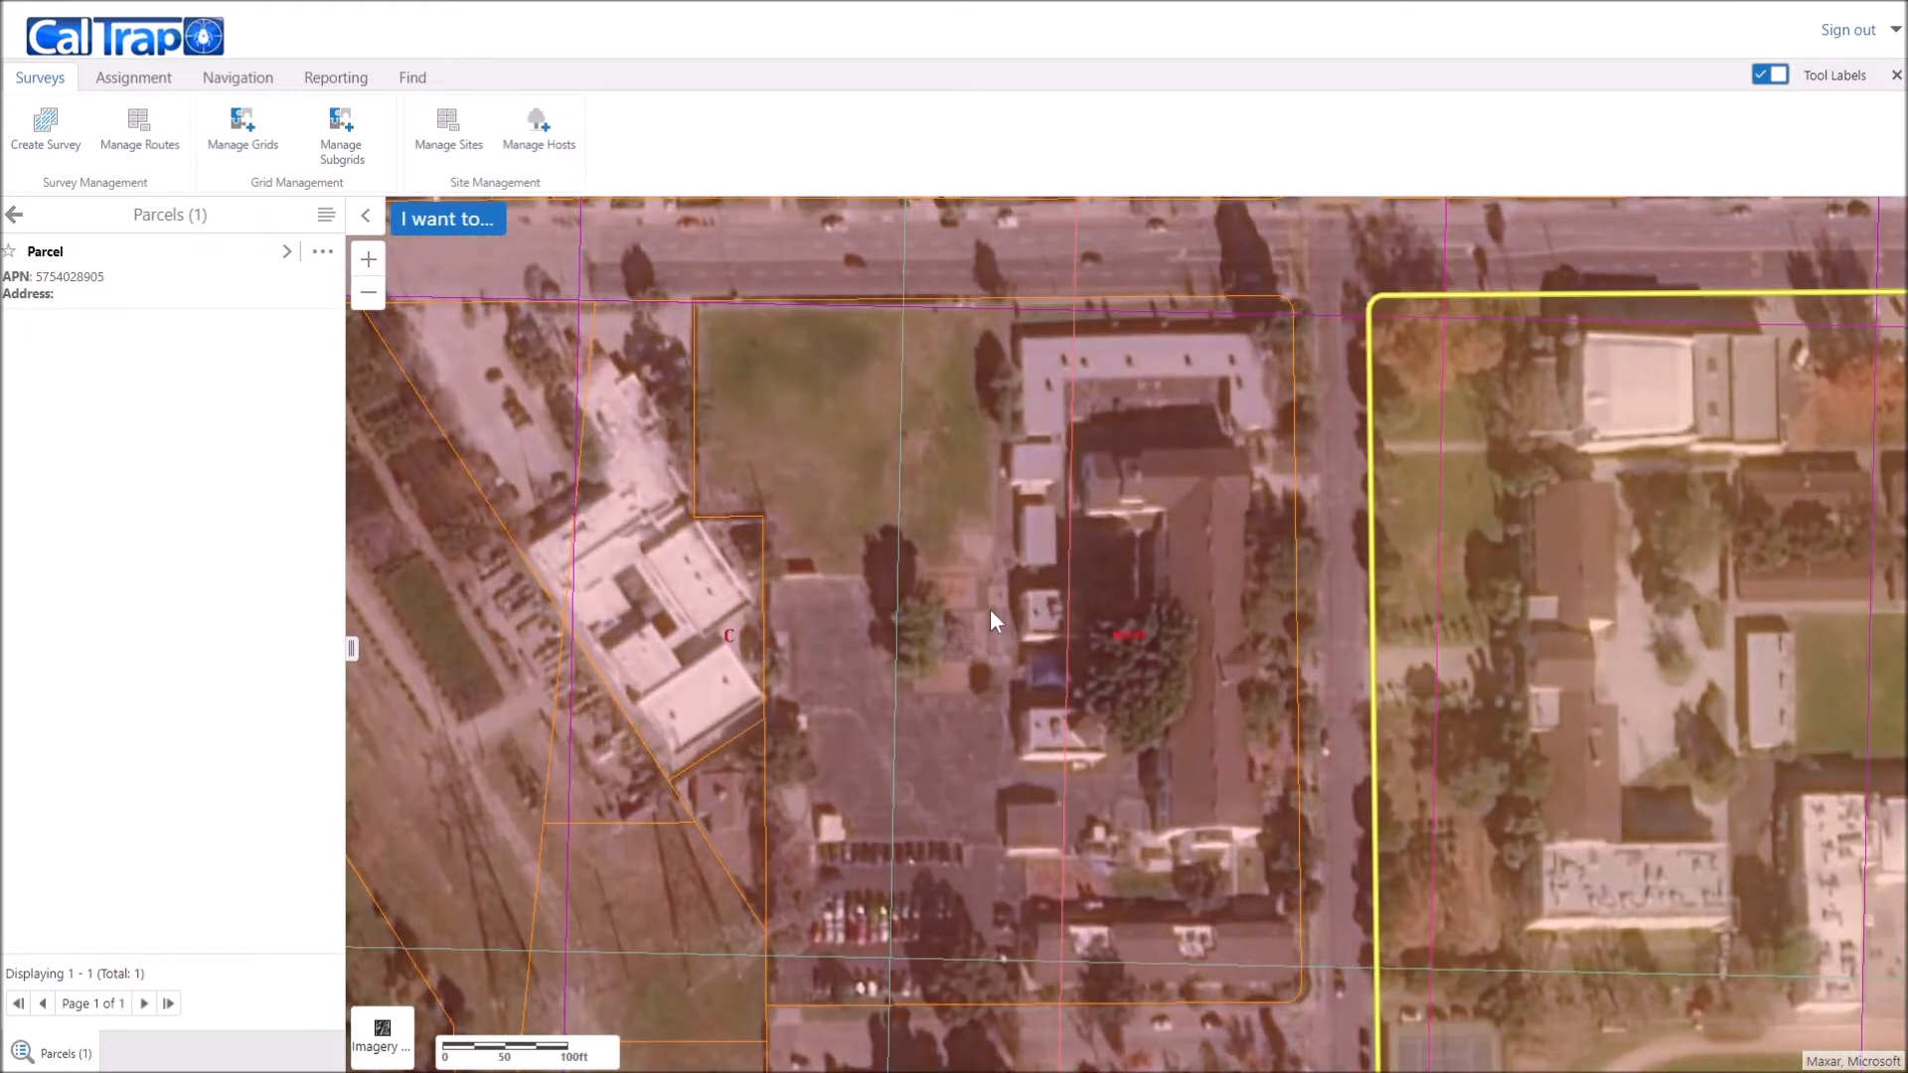
left_click(991, 611)
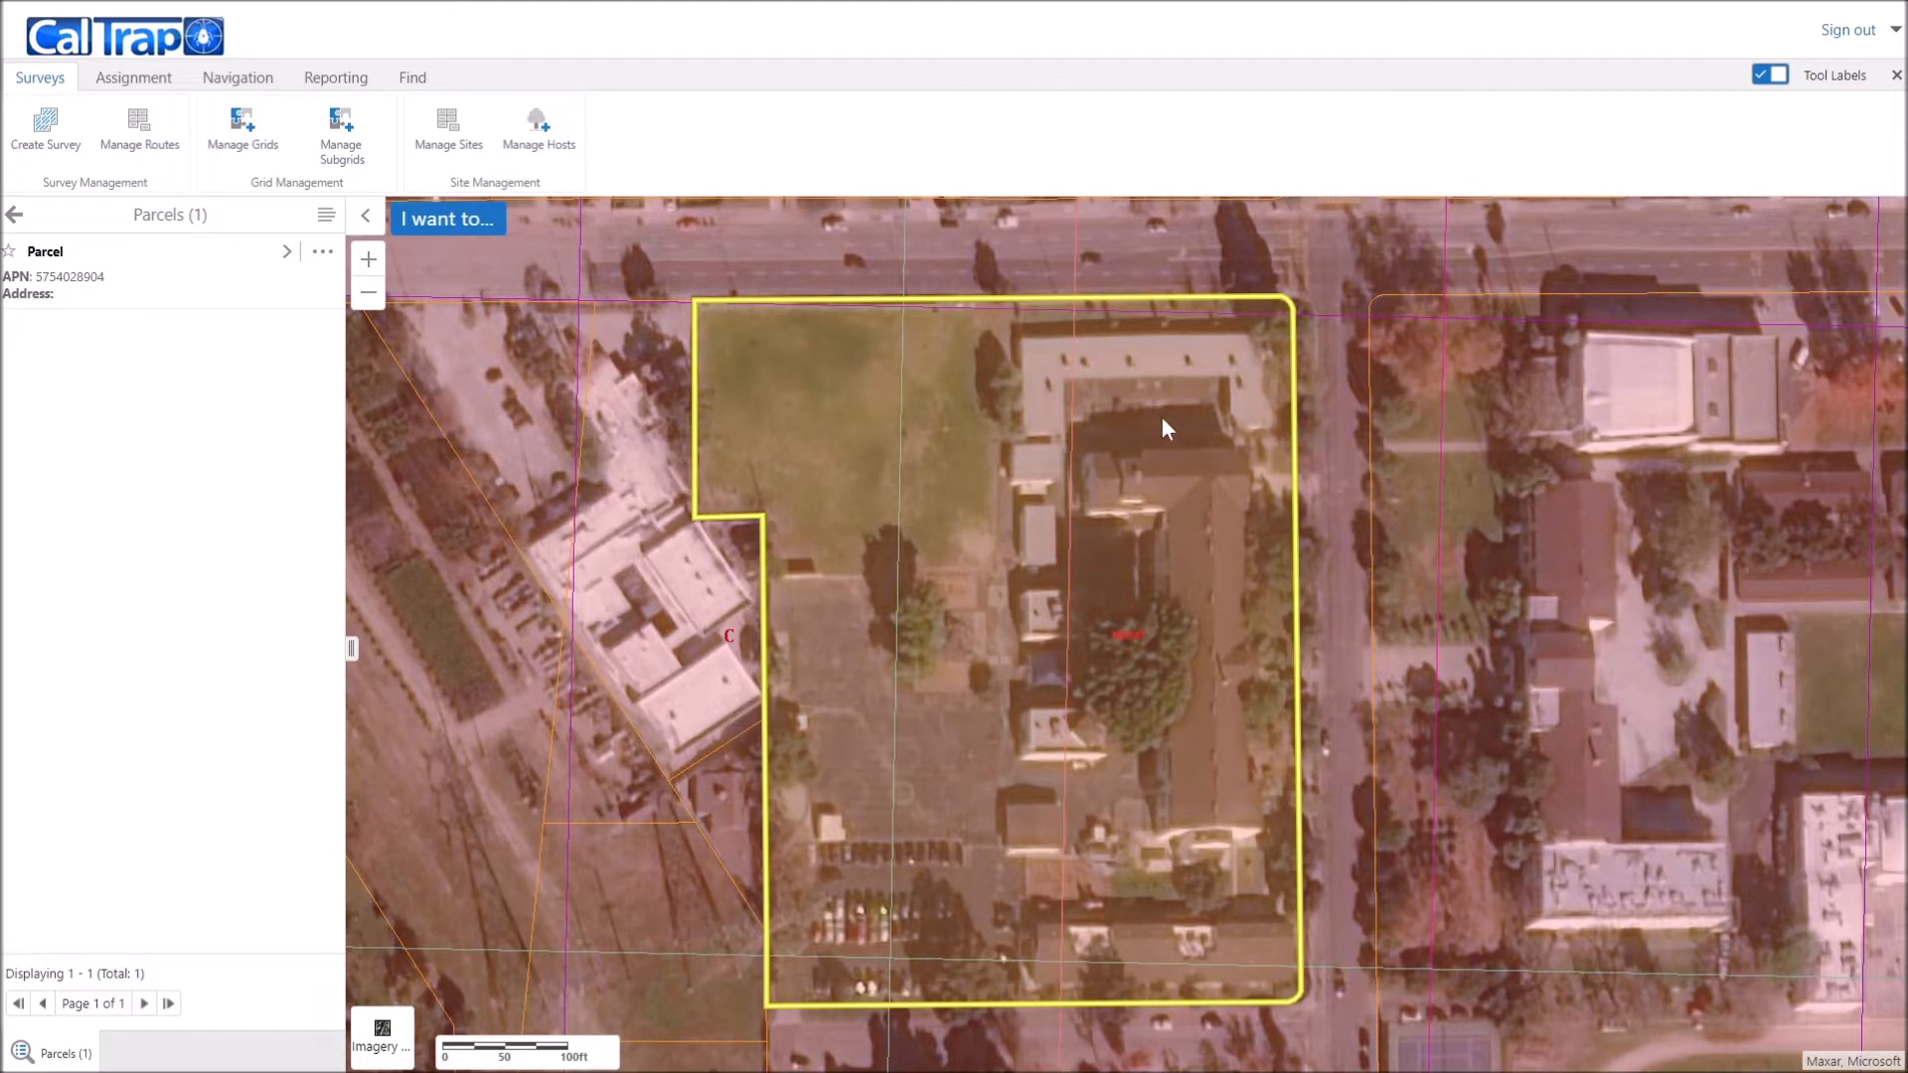
left_click(22, 225)
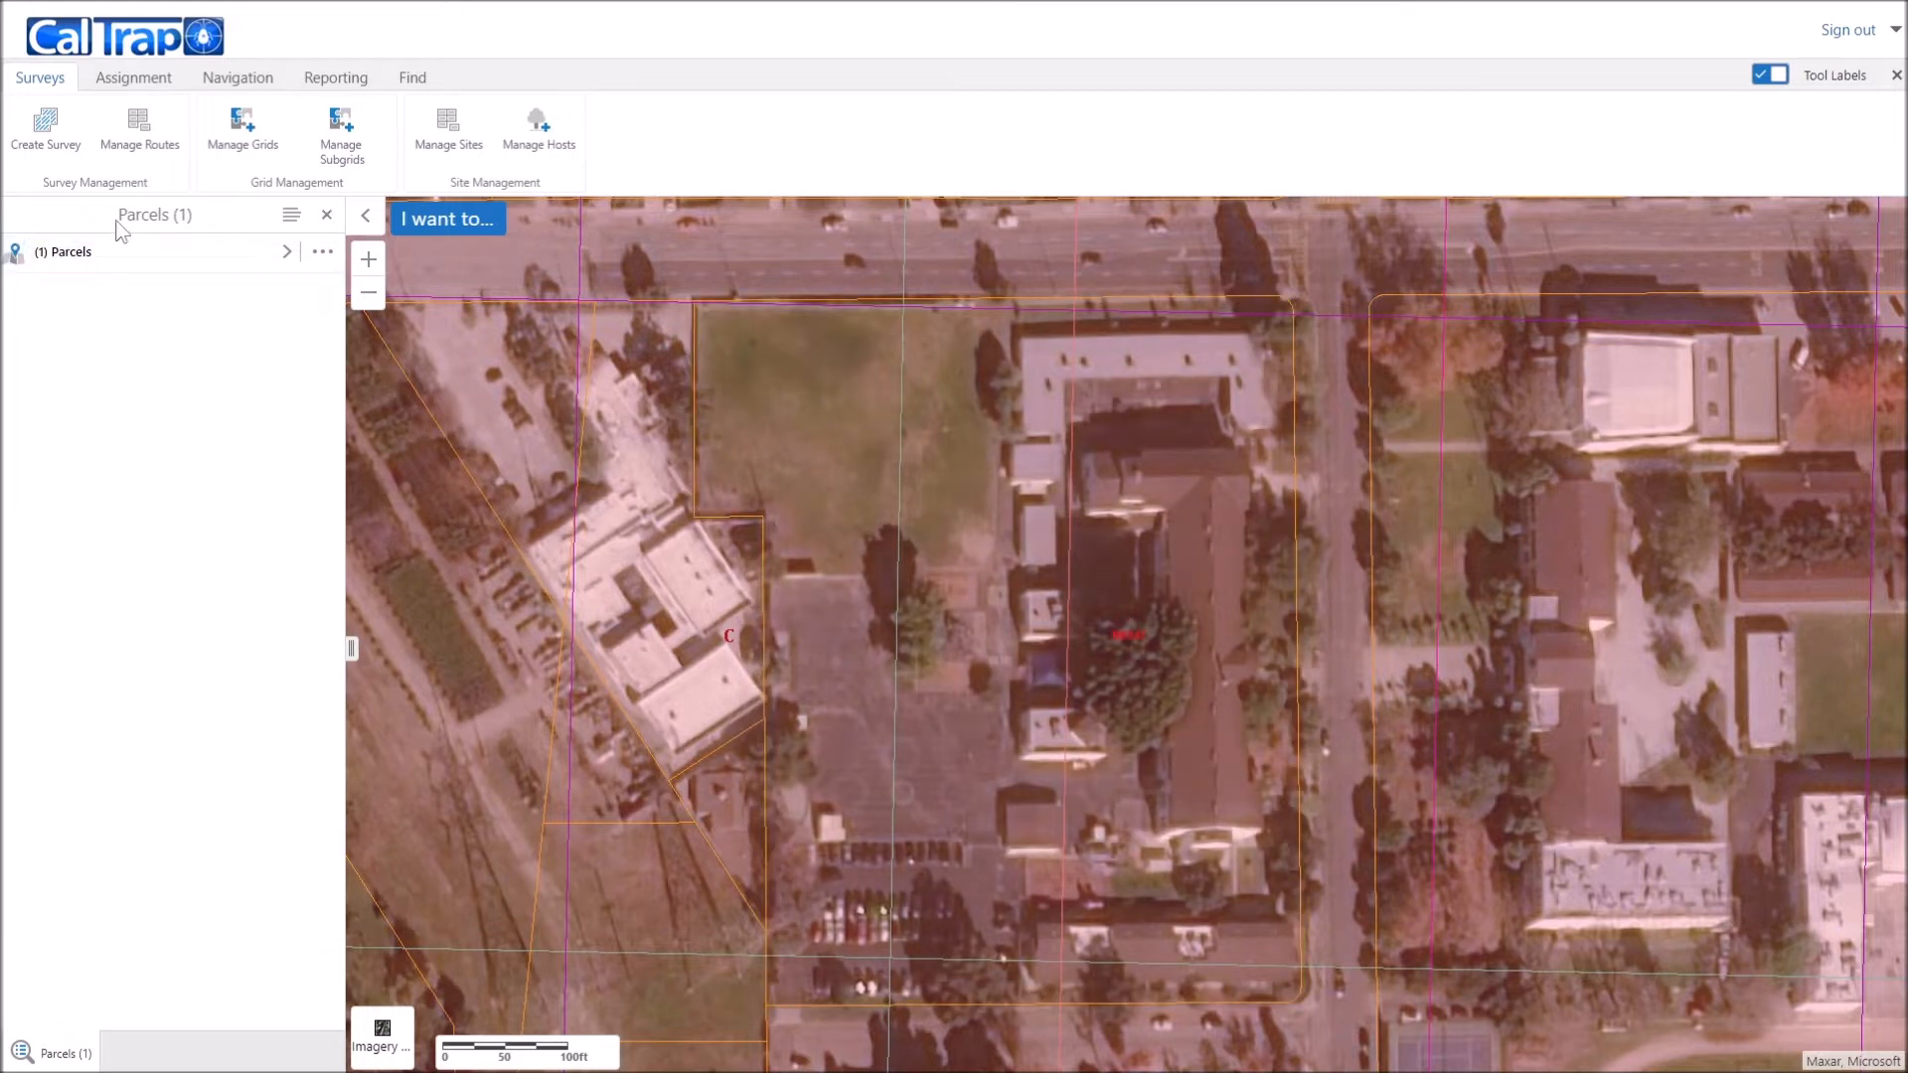
Step: Open Manage Sites from the Site Management group of the Surveys ribbon
left_click(459, 150)
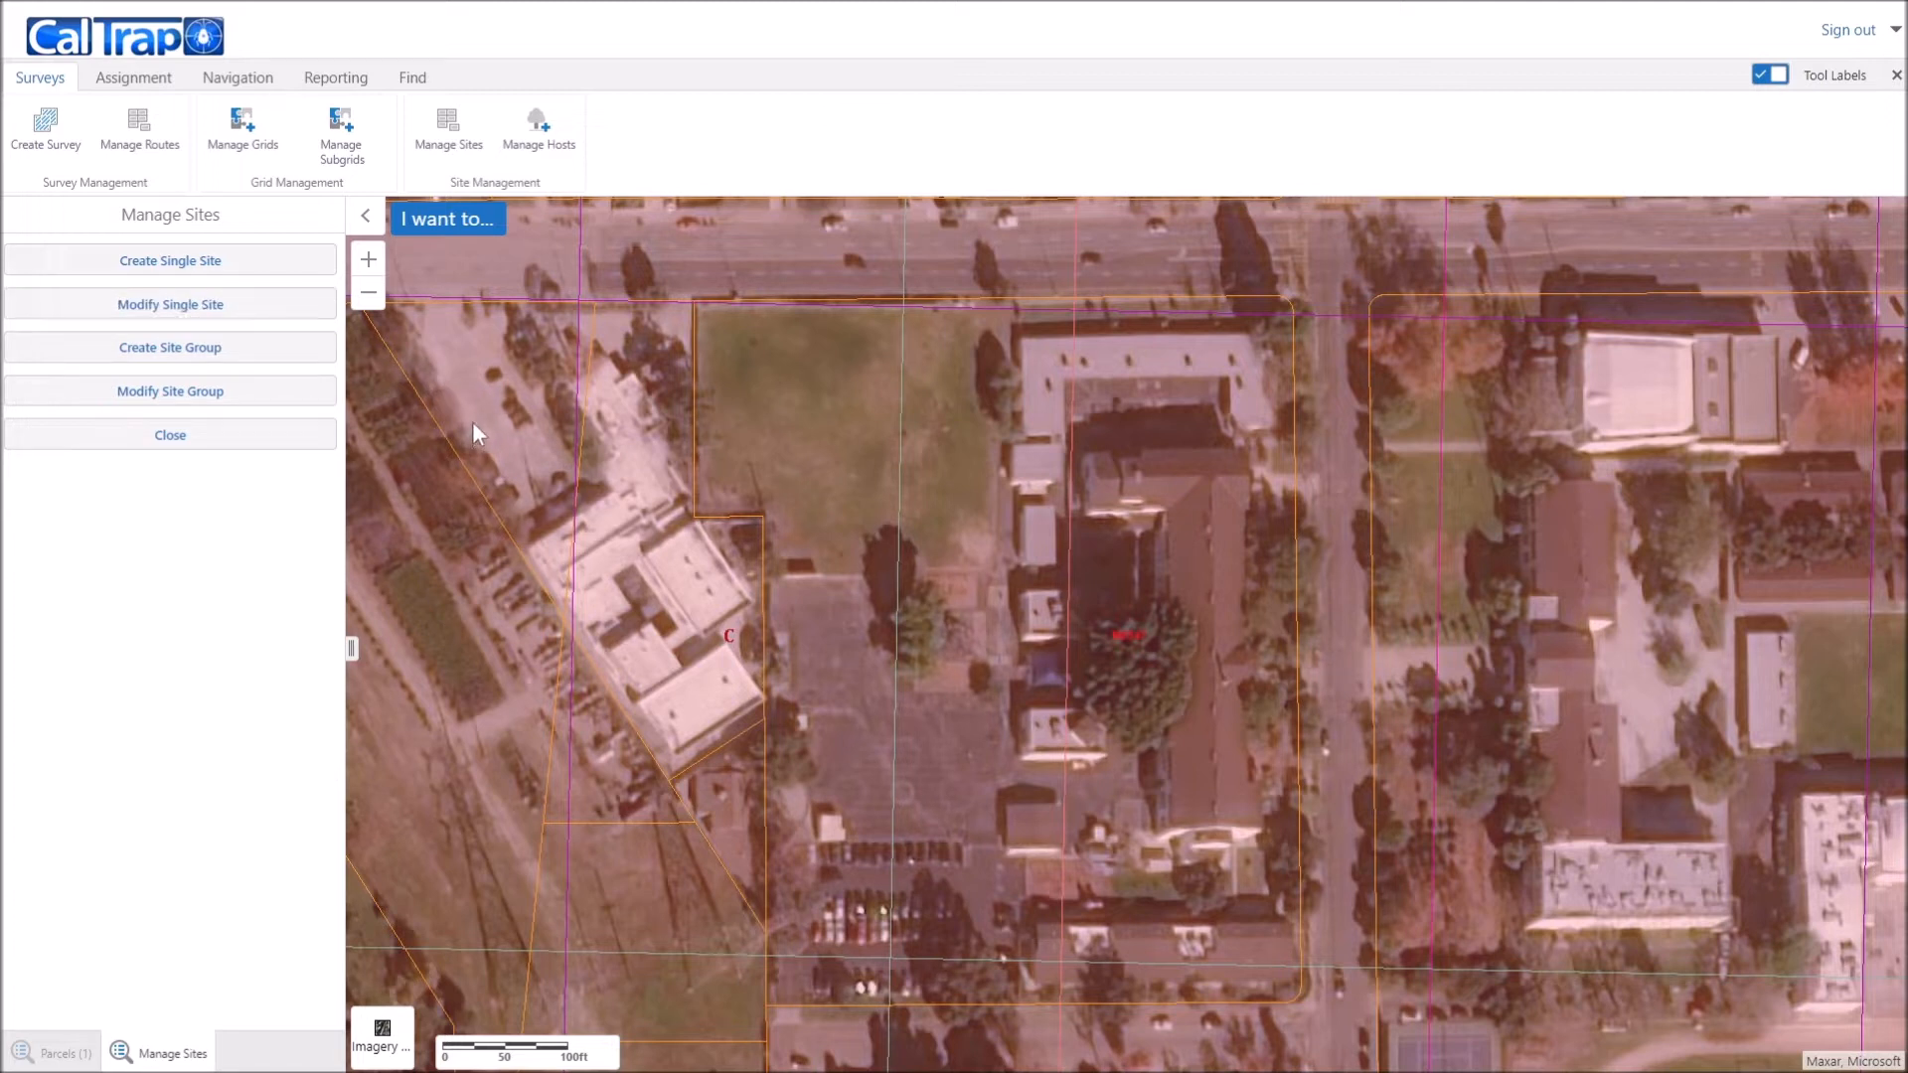
Step: Start a new site group on the map-centre school parcel and proceed to site drawing
left_click(224, 358)
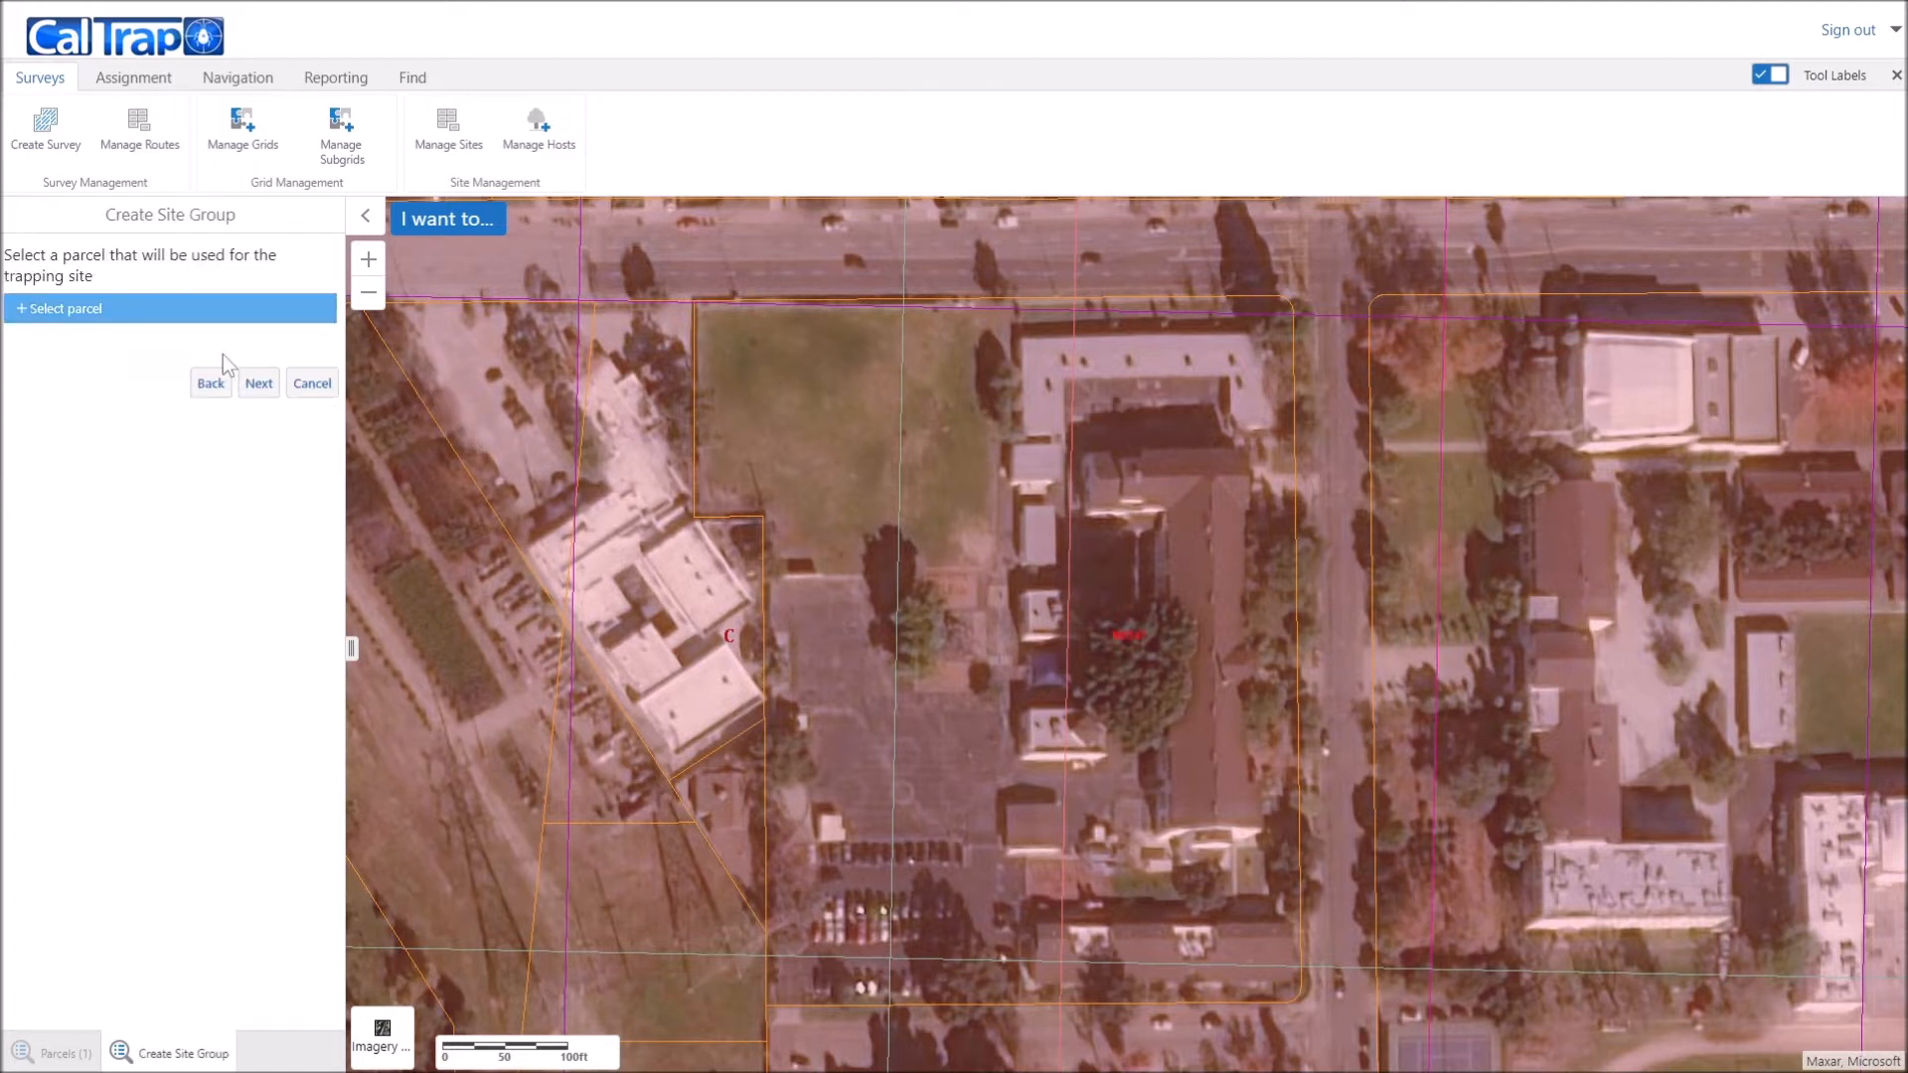
left_click(33, 314)
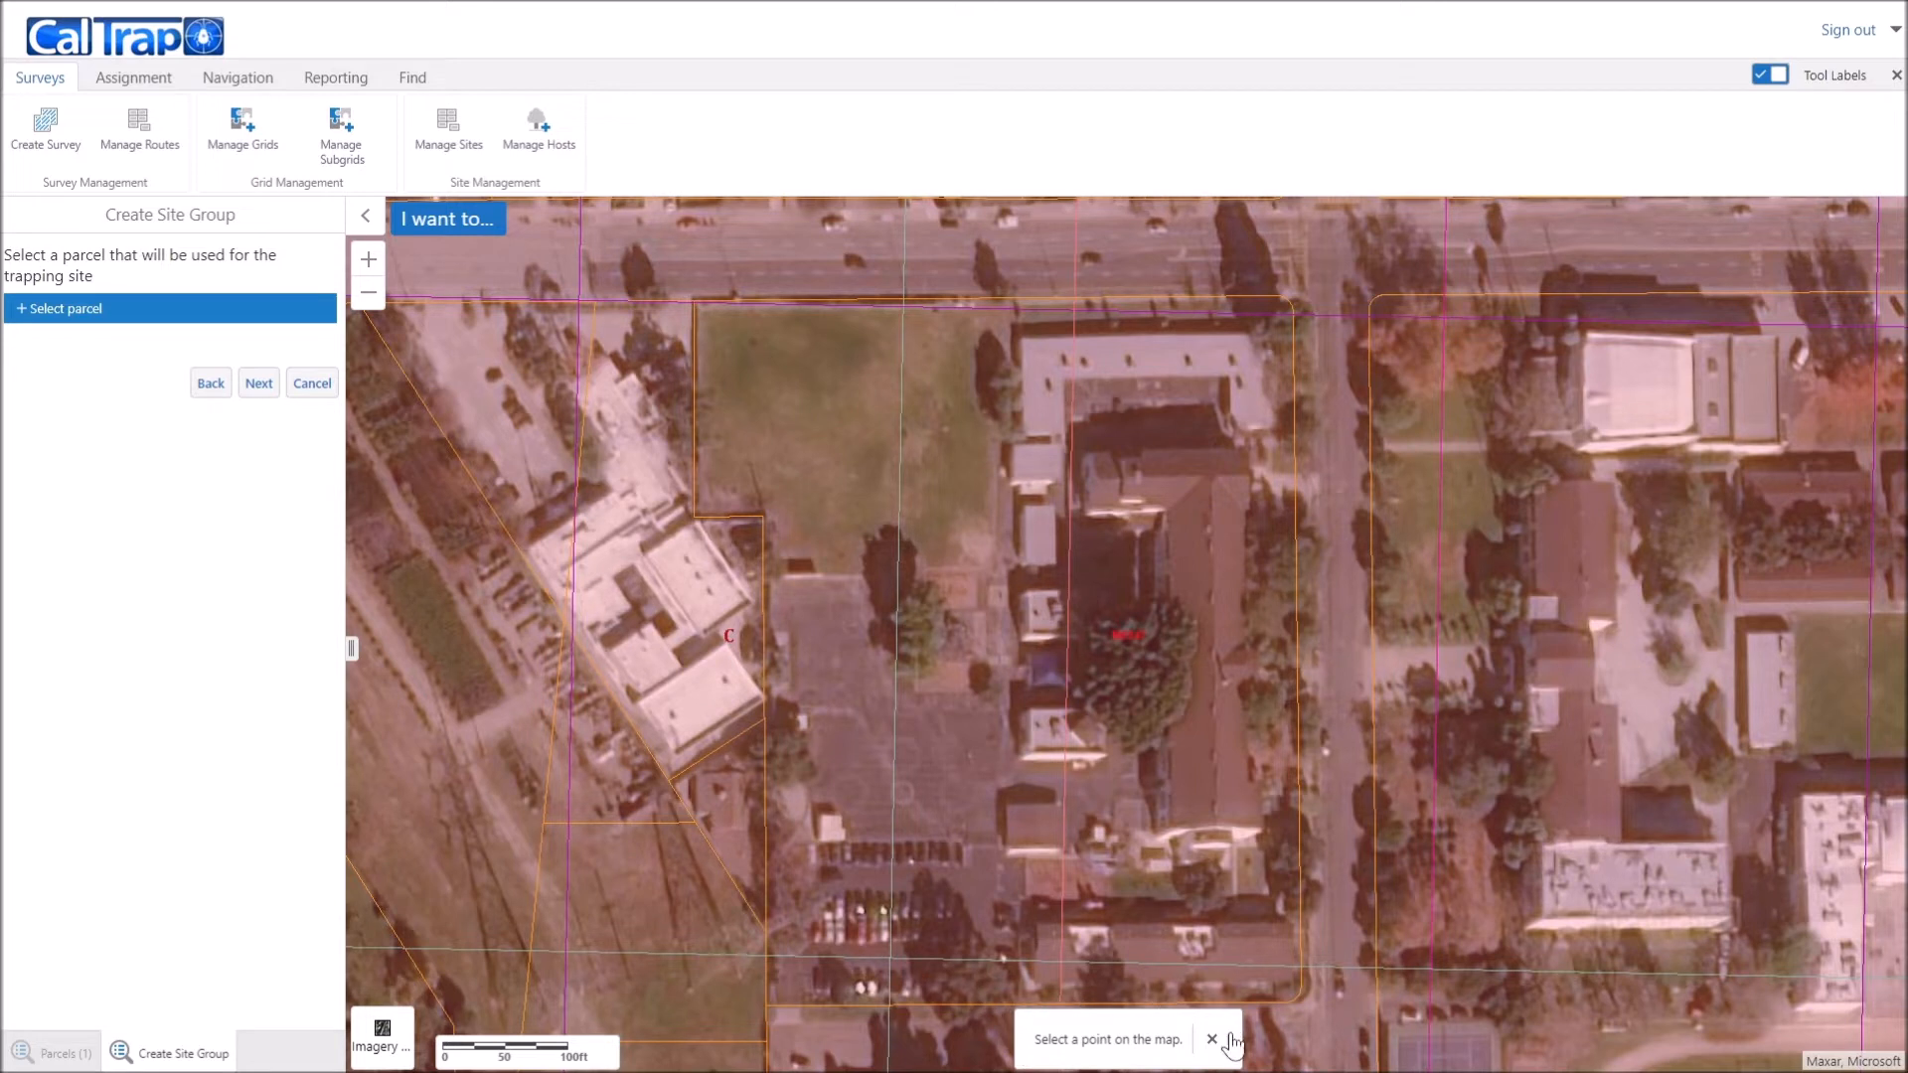
left_click(994, 595)
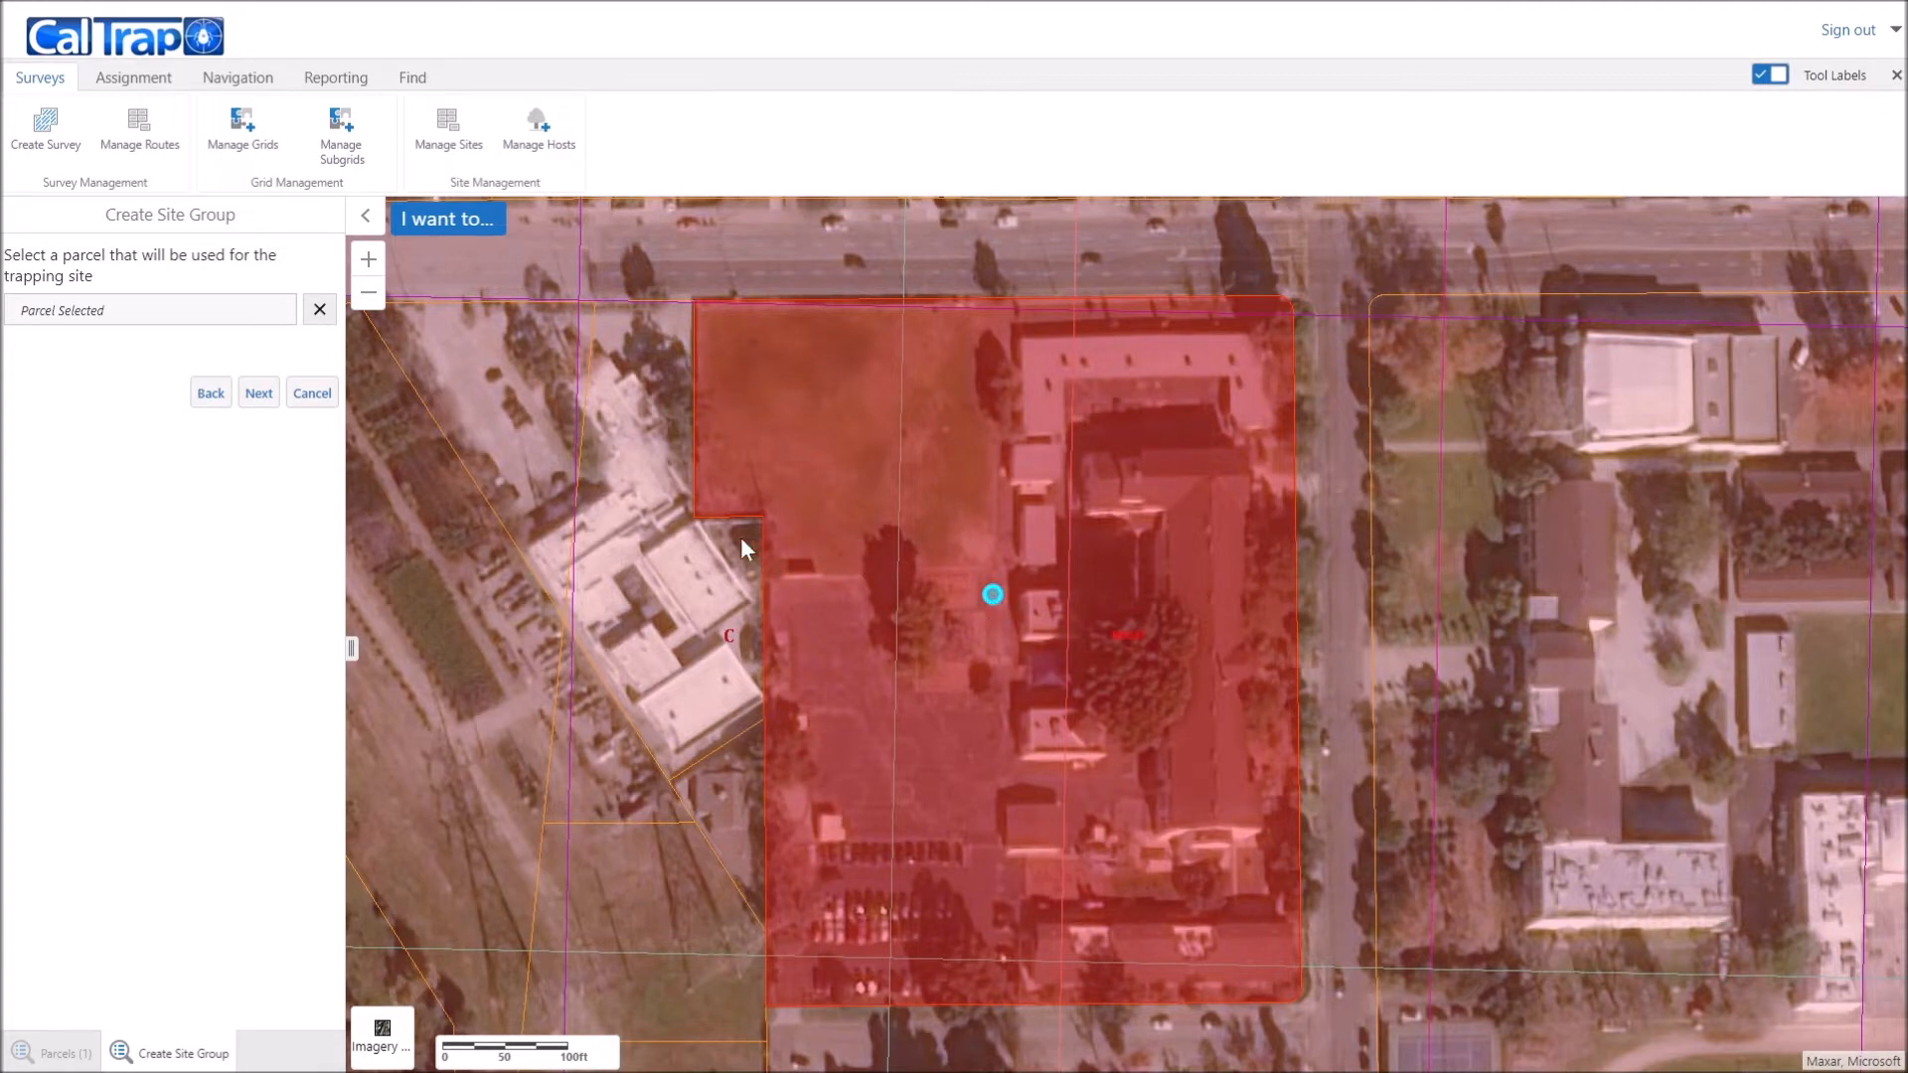
left_click(257, 395)
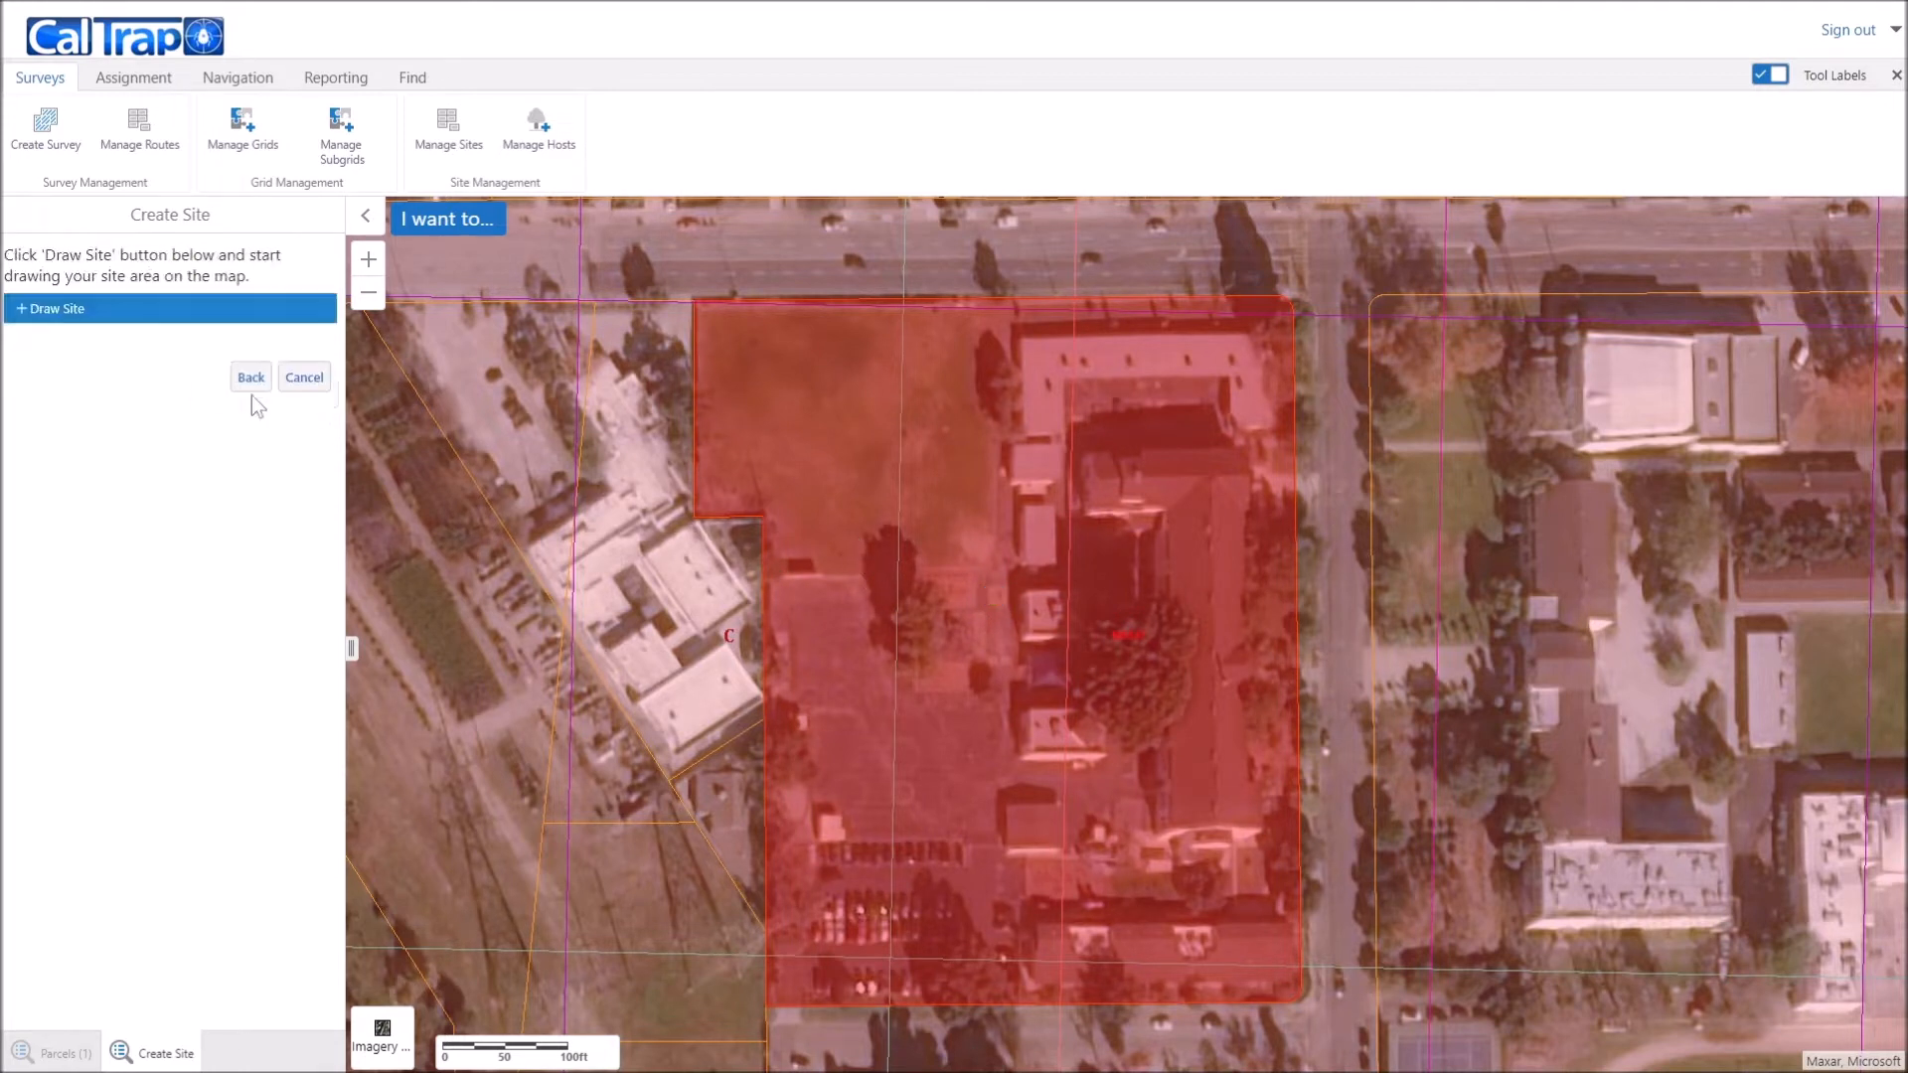
Step: Draw a rectangular site polygon over the parcel's northern building along the street
left_click(25, 316)
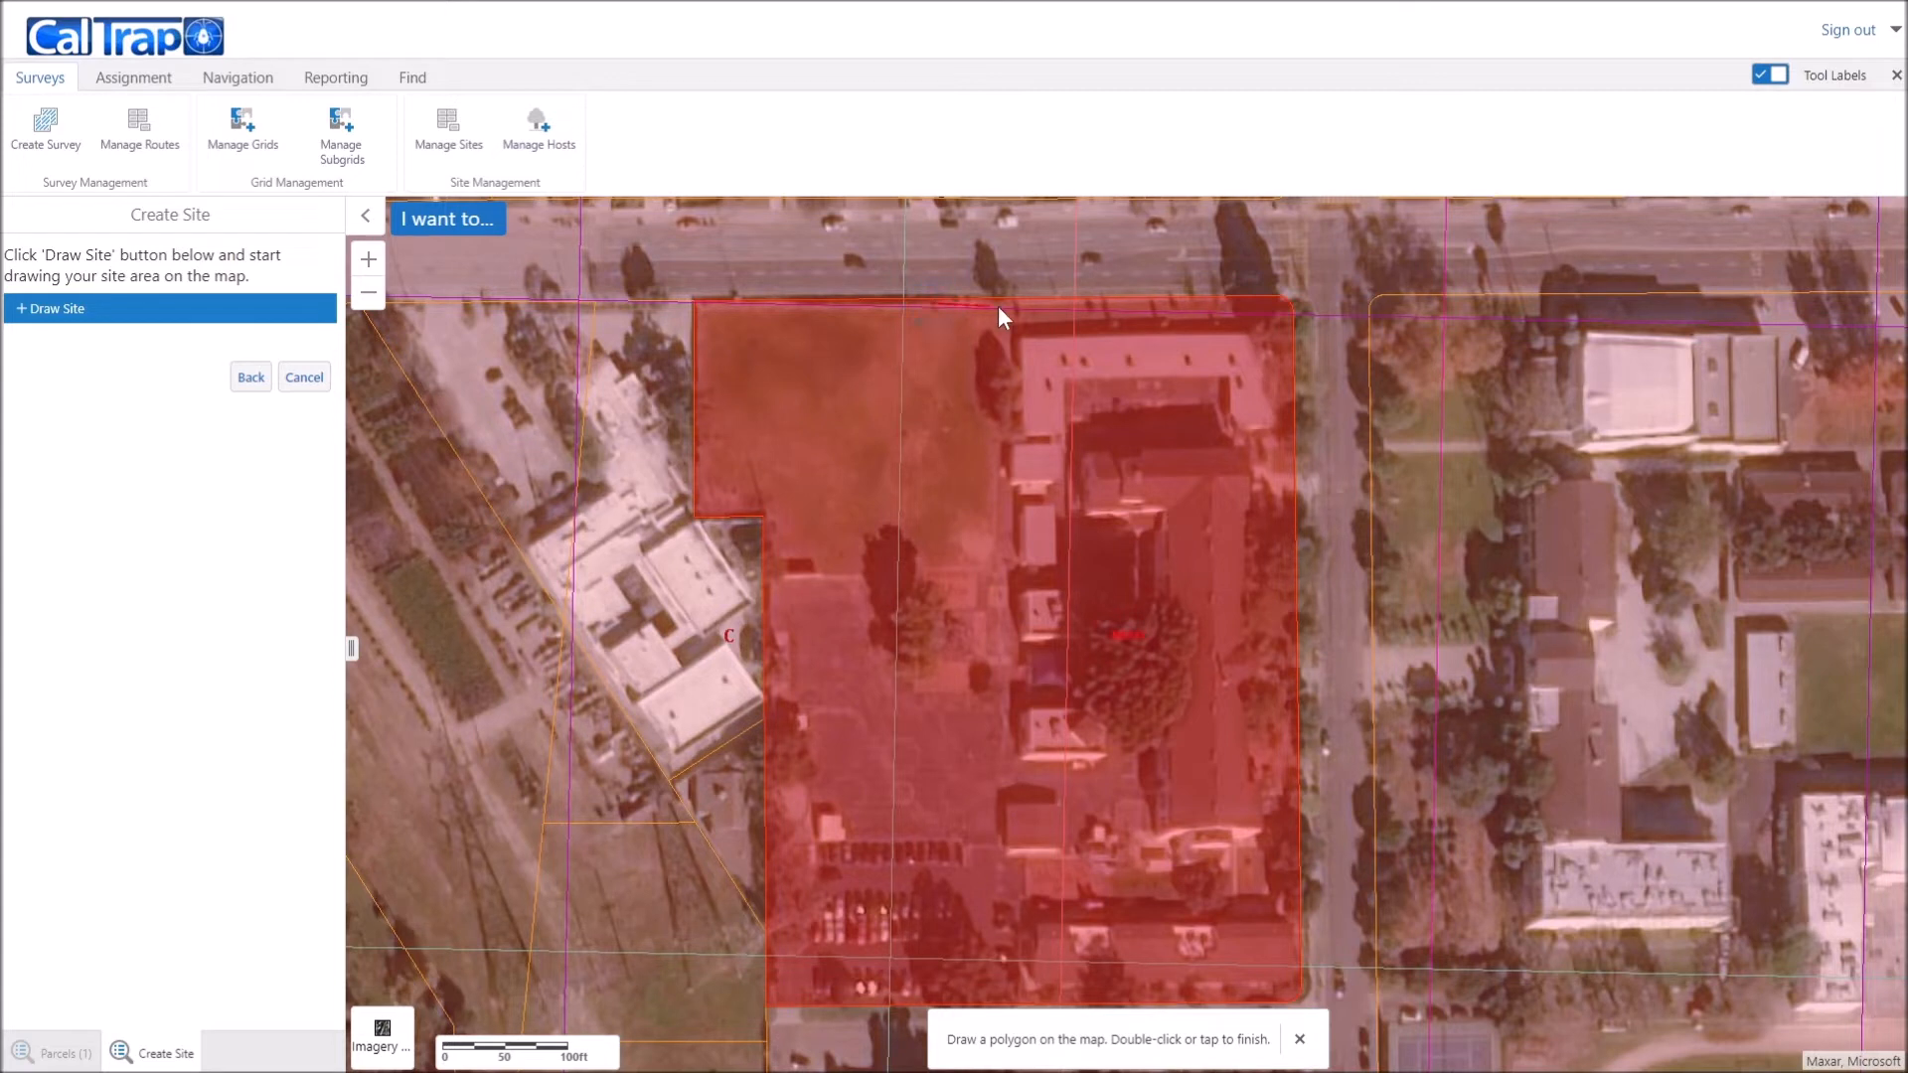
left_click(1283, 305)
left_click(1284, 451)
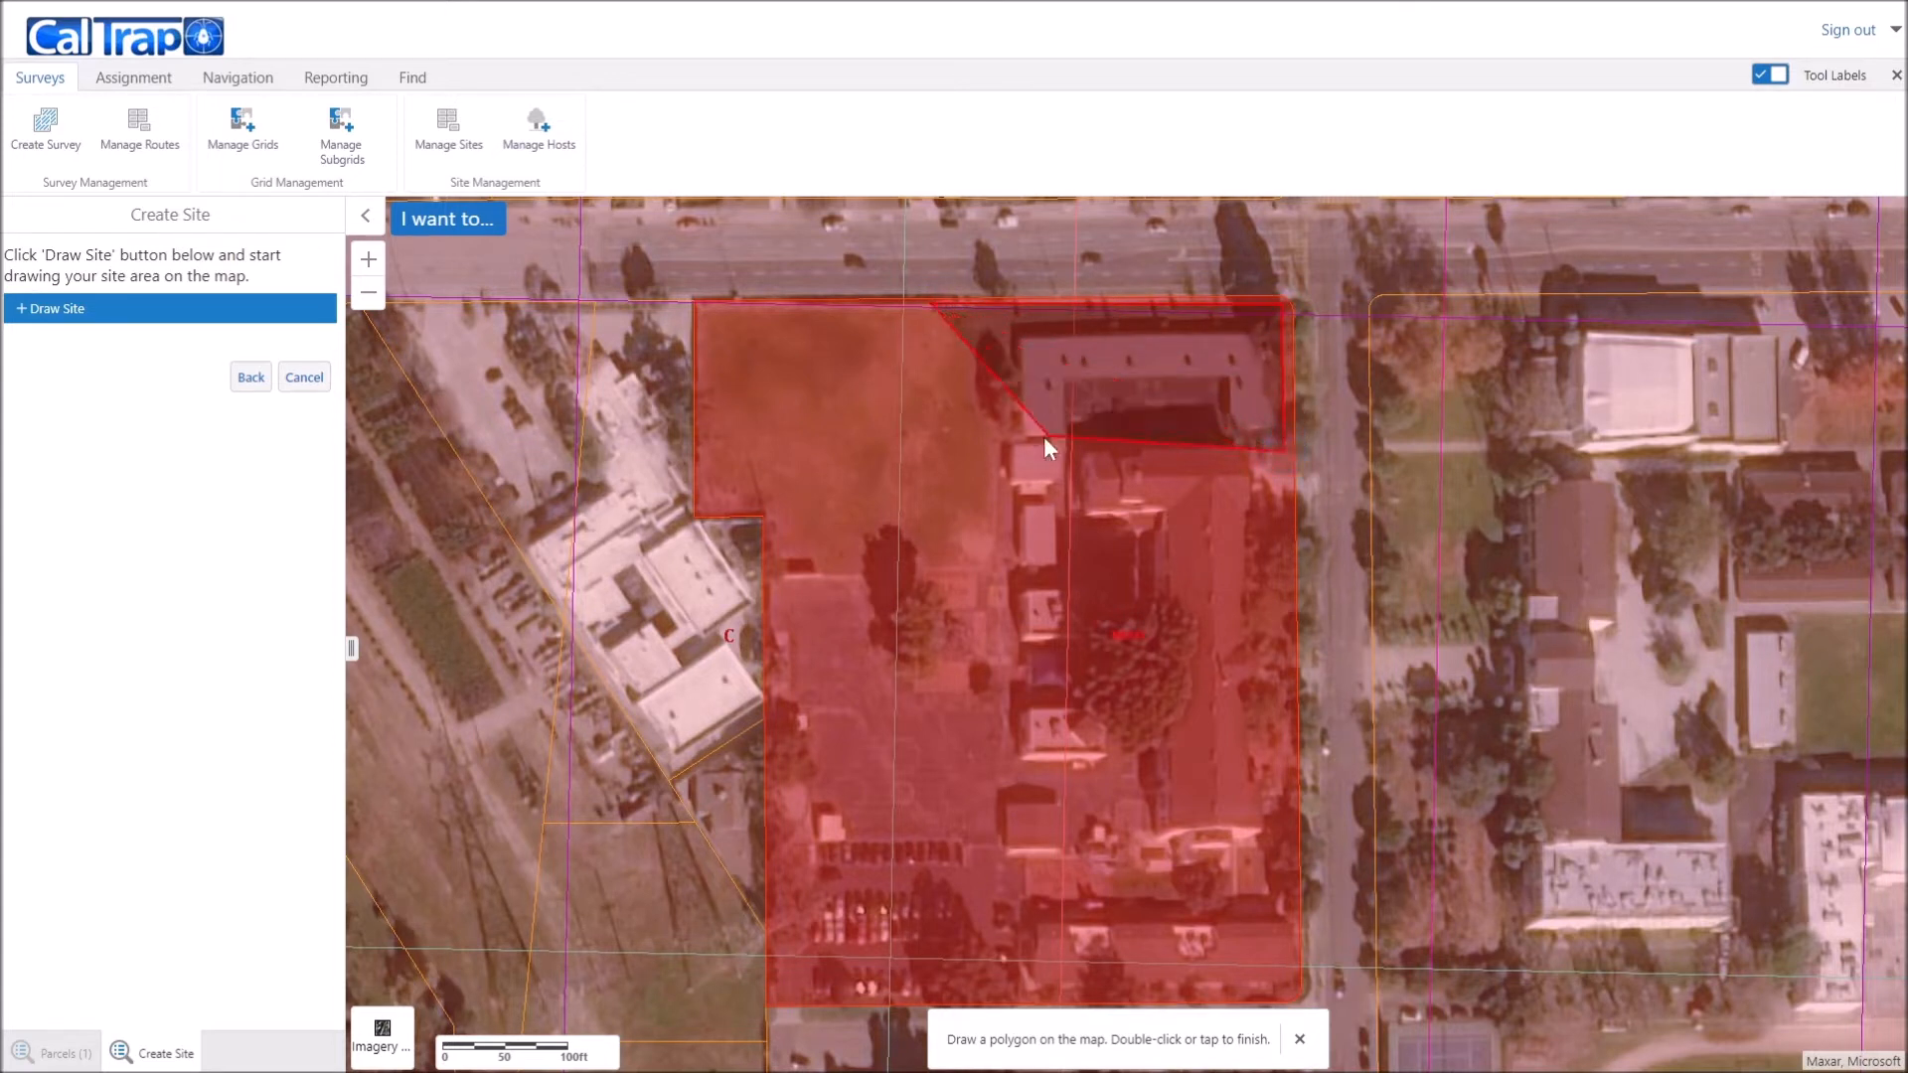
double_click(934, 448)
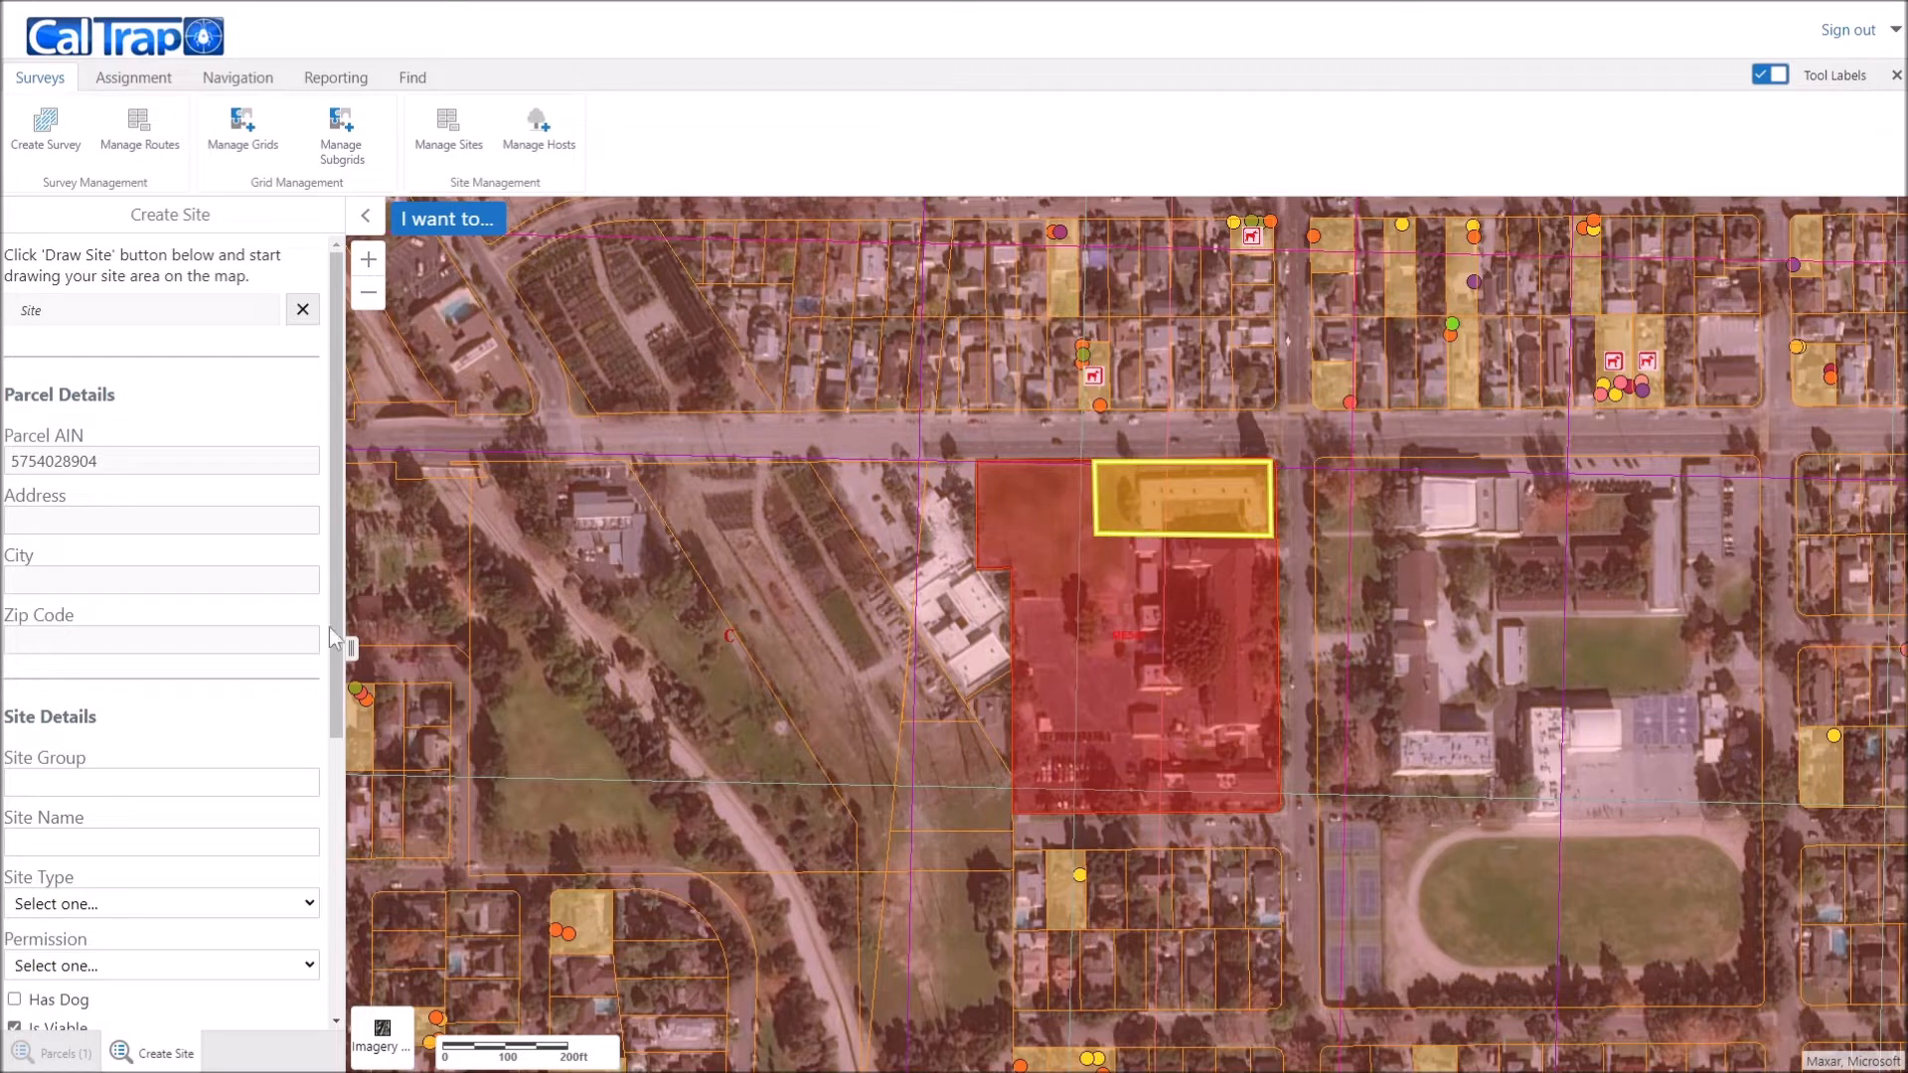
scroll(137, 622, "down", 1)
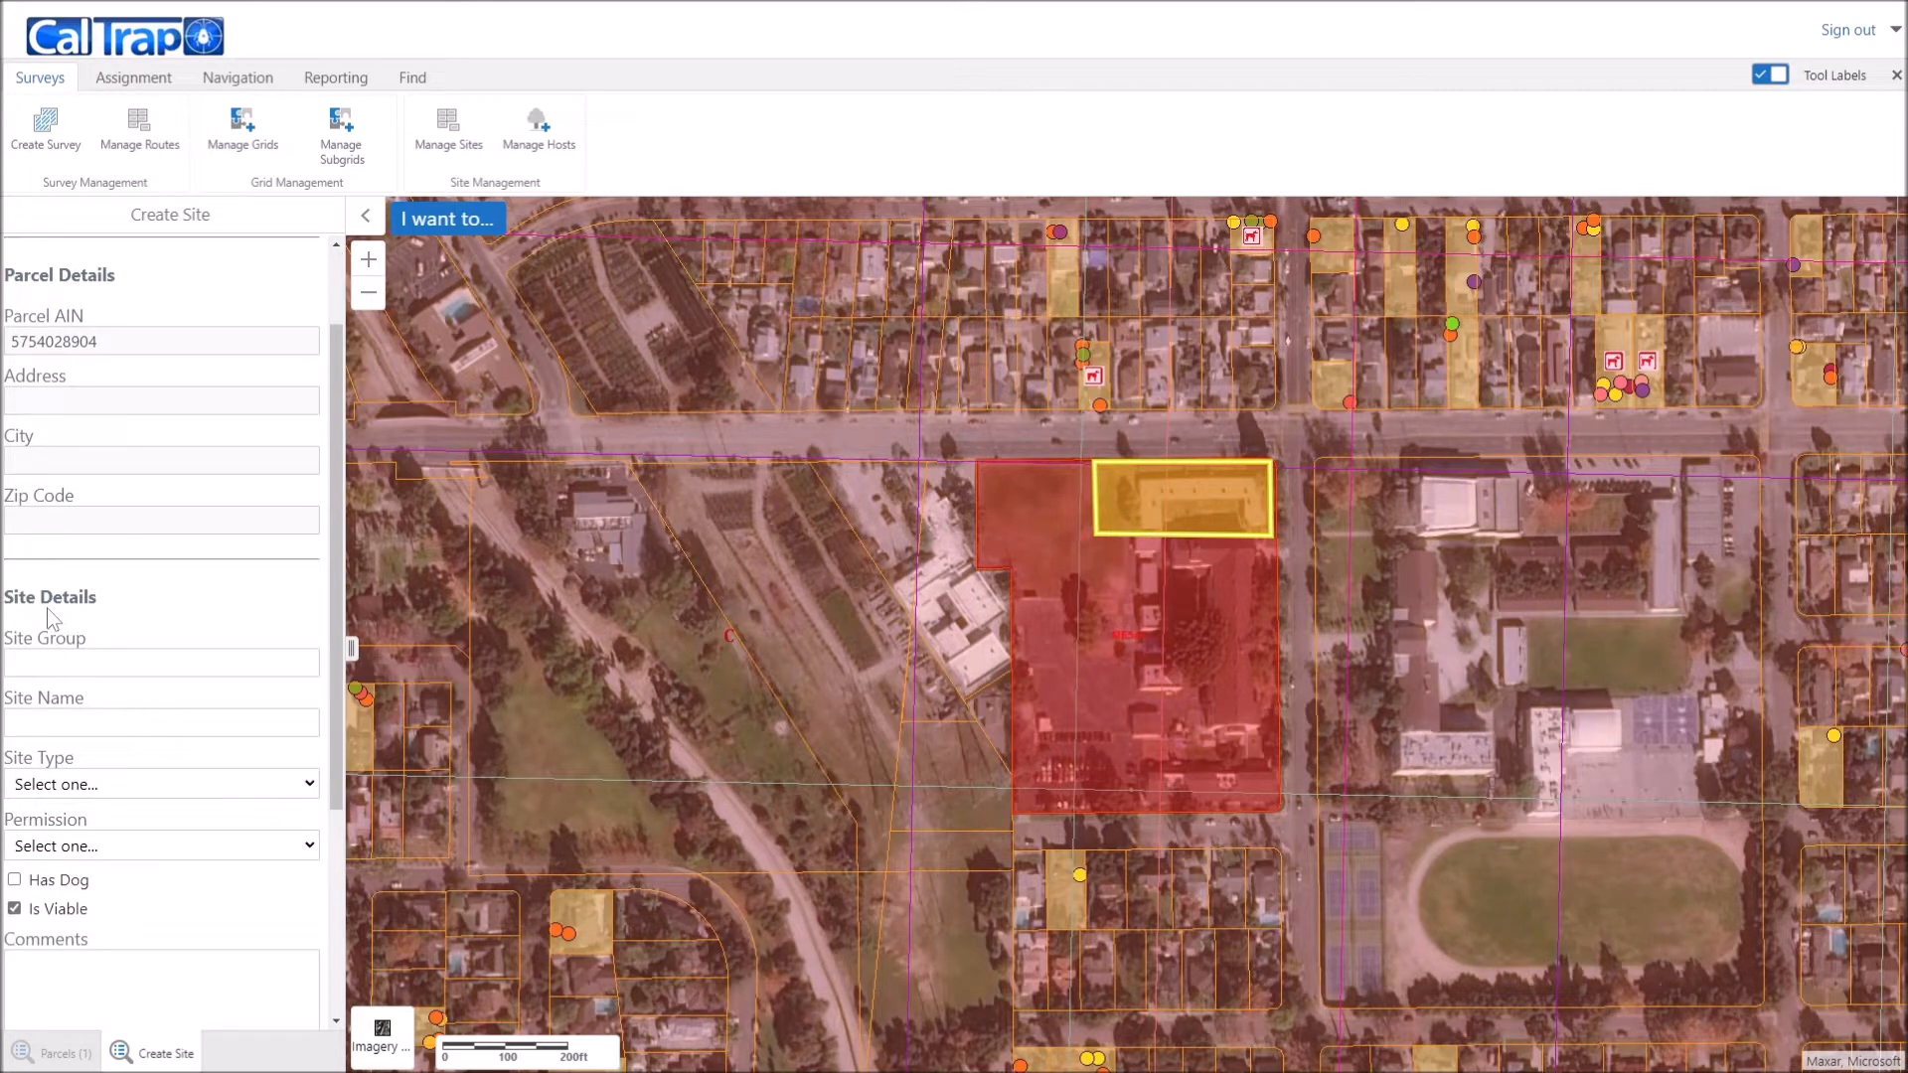
scroll(49, 608, "down", 1)
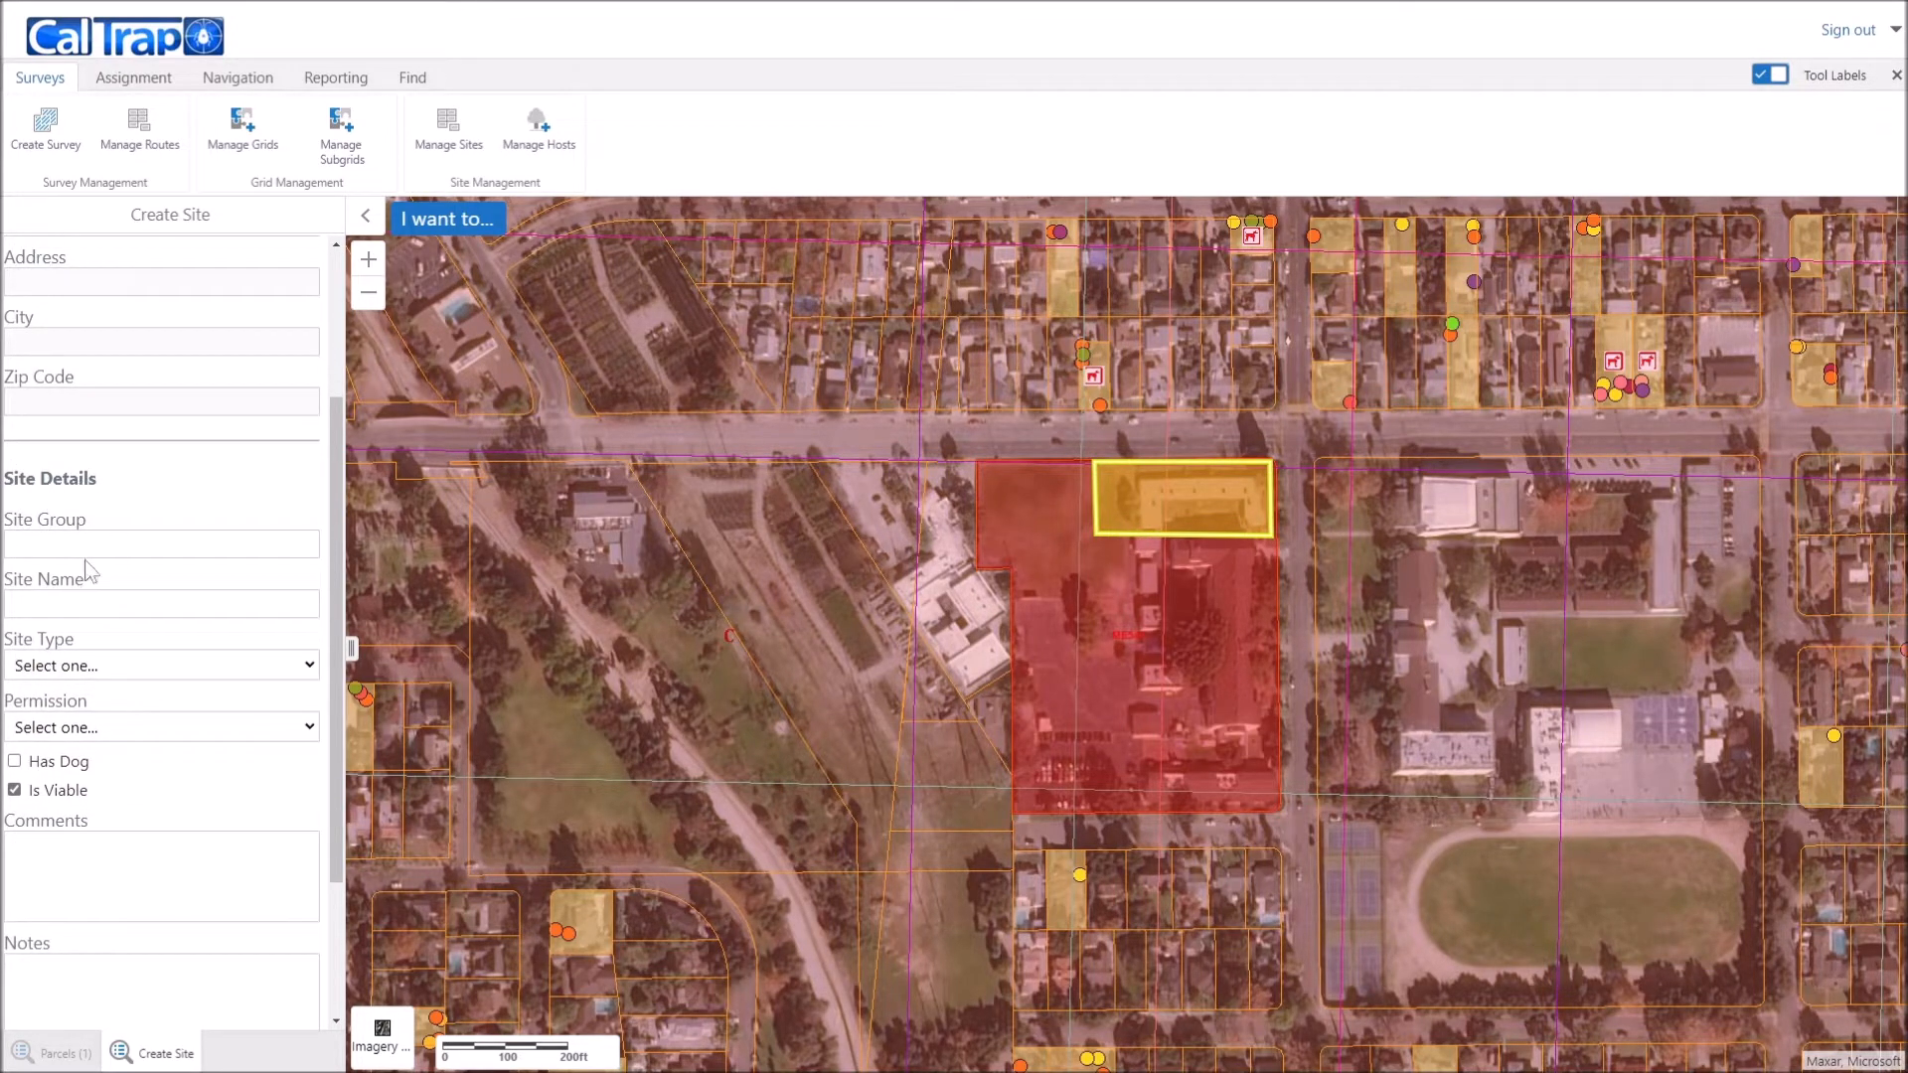
scroll(80, 517, "down", 1)
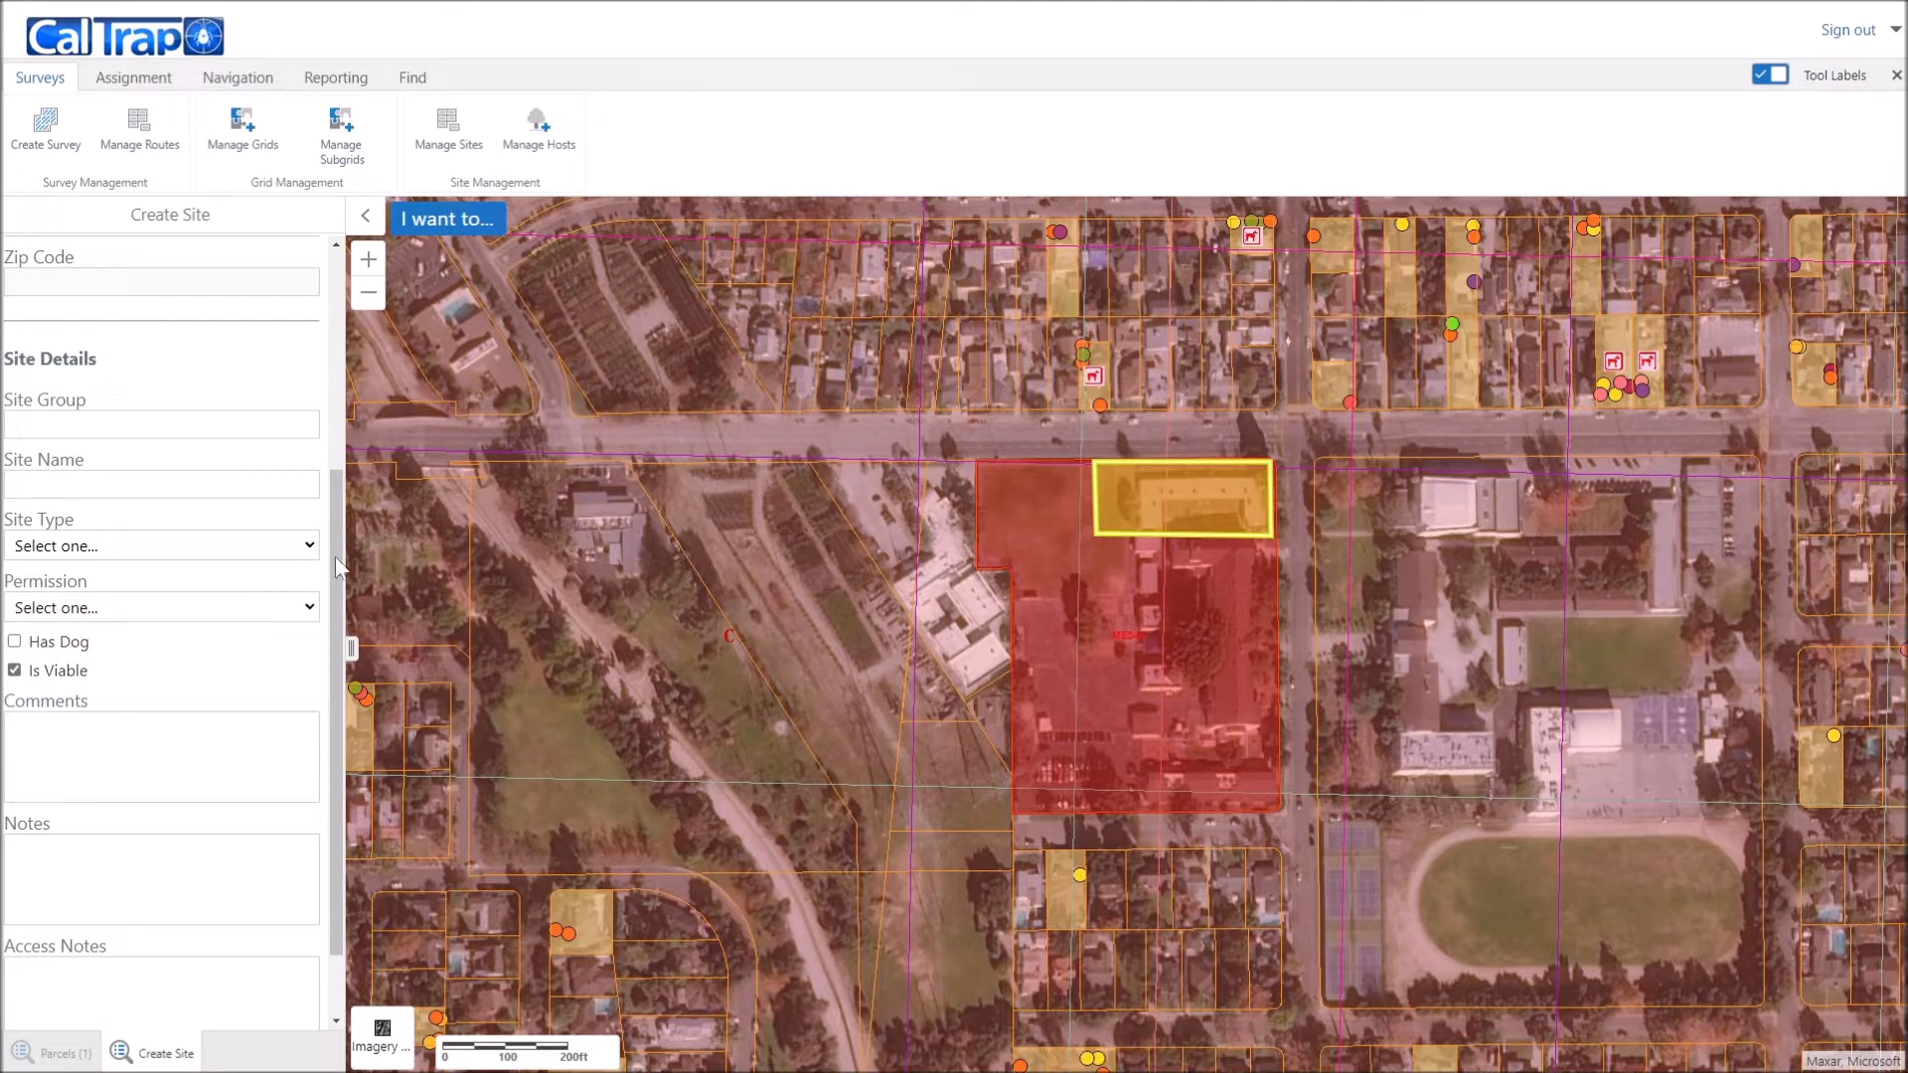
Step: Enter 'Test' as the site group and attempt to save the site
left_click(129, 423)
type("Test")
scroll(121, 815, "down", 1)
left_click(242, 1012)
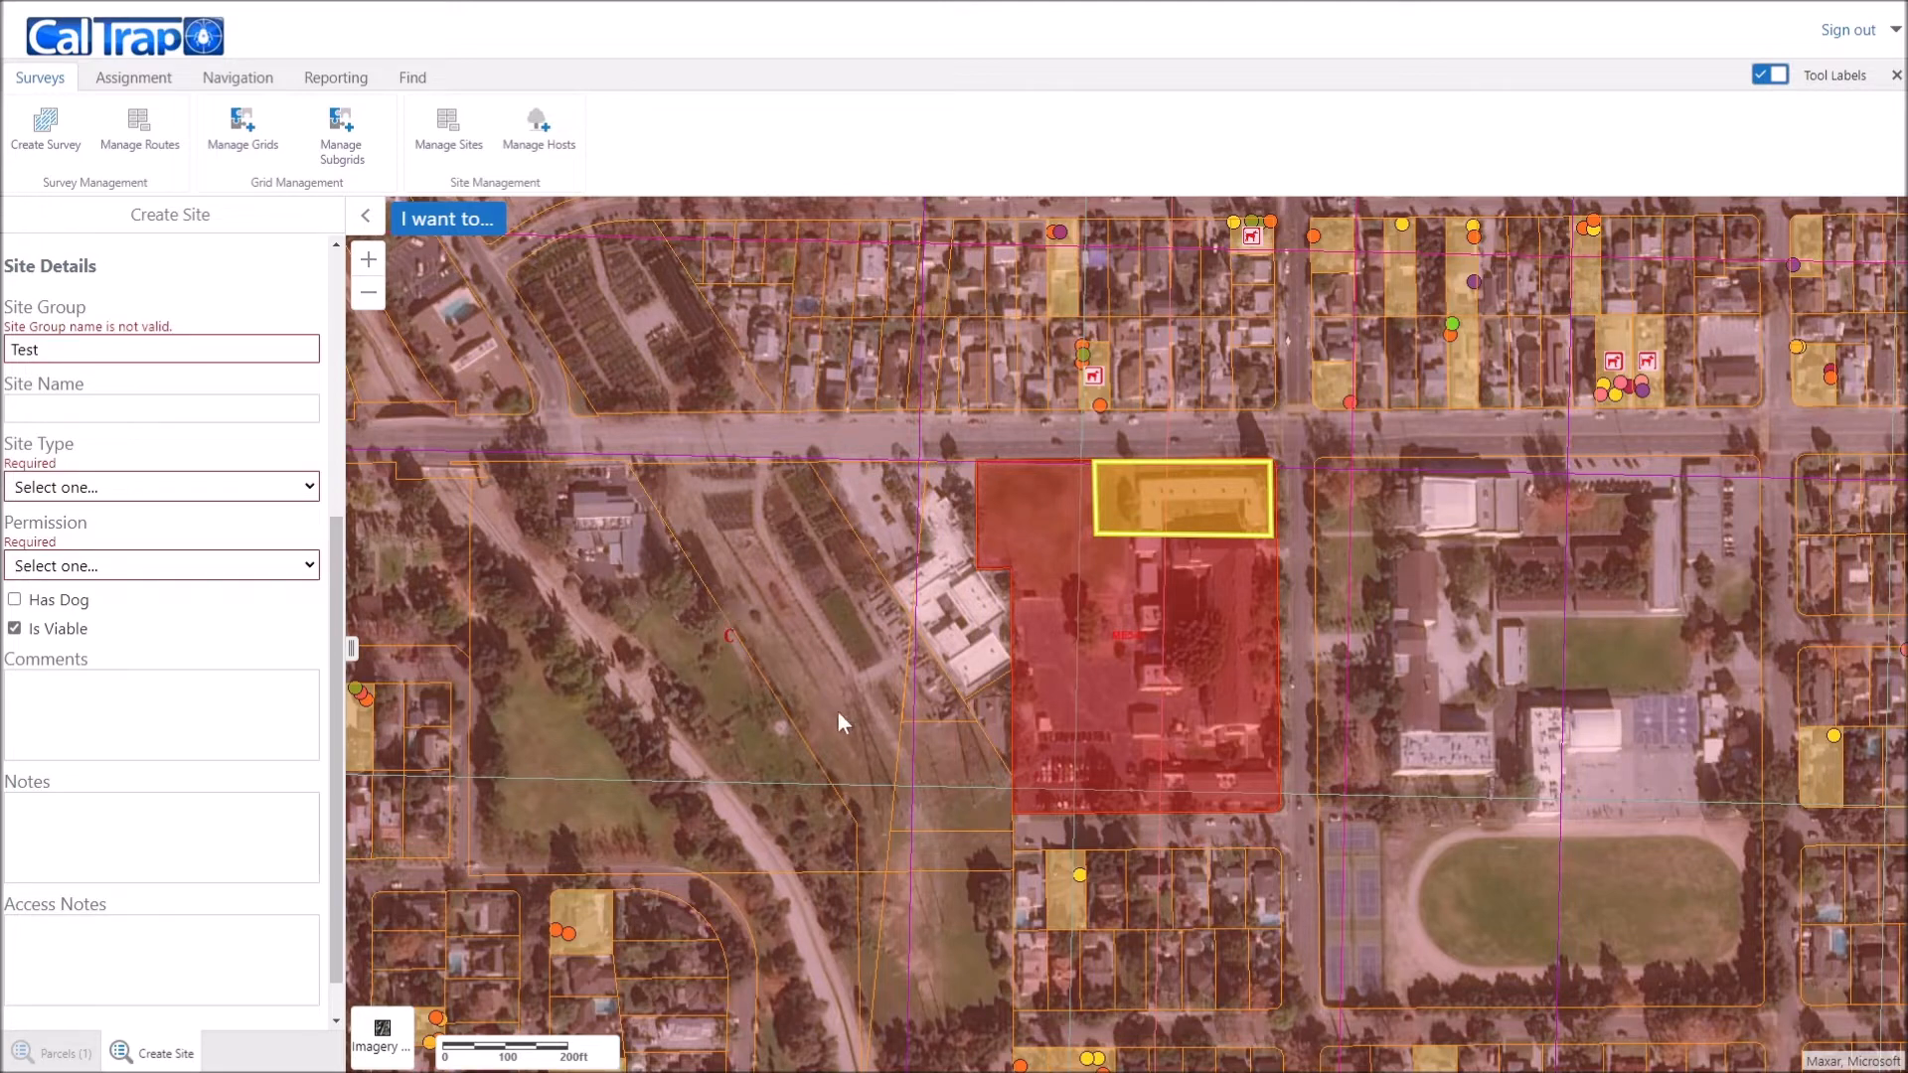
Step: Set group 'Site Group Test', site name 'Unit 1', type Residential, and Permission Given
double_click(105, 348)
type("Site Group Test")
left_click(188, 408)
type("Unit 1")
left_click(294, 489)
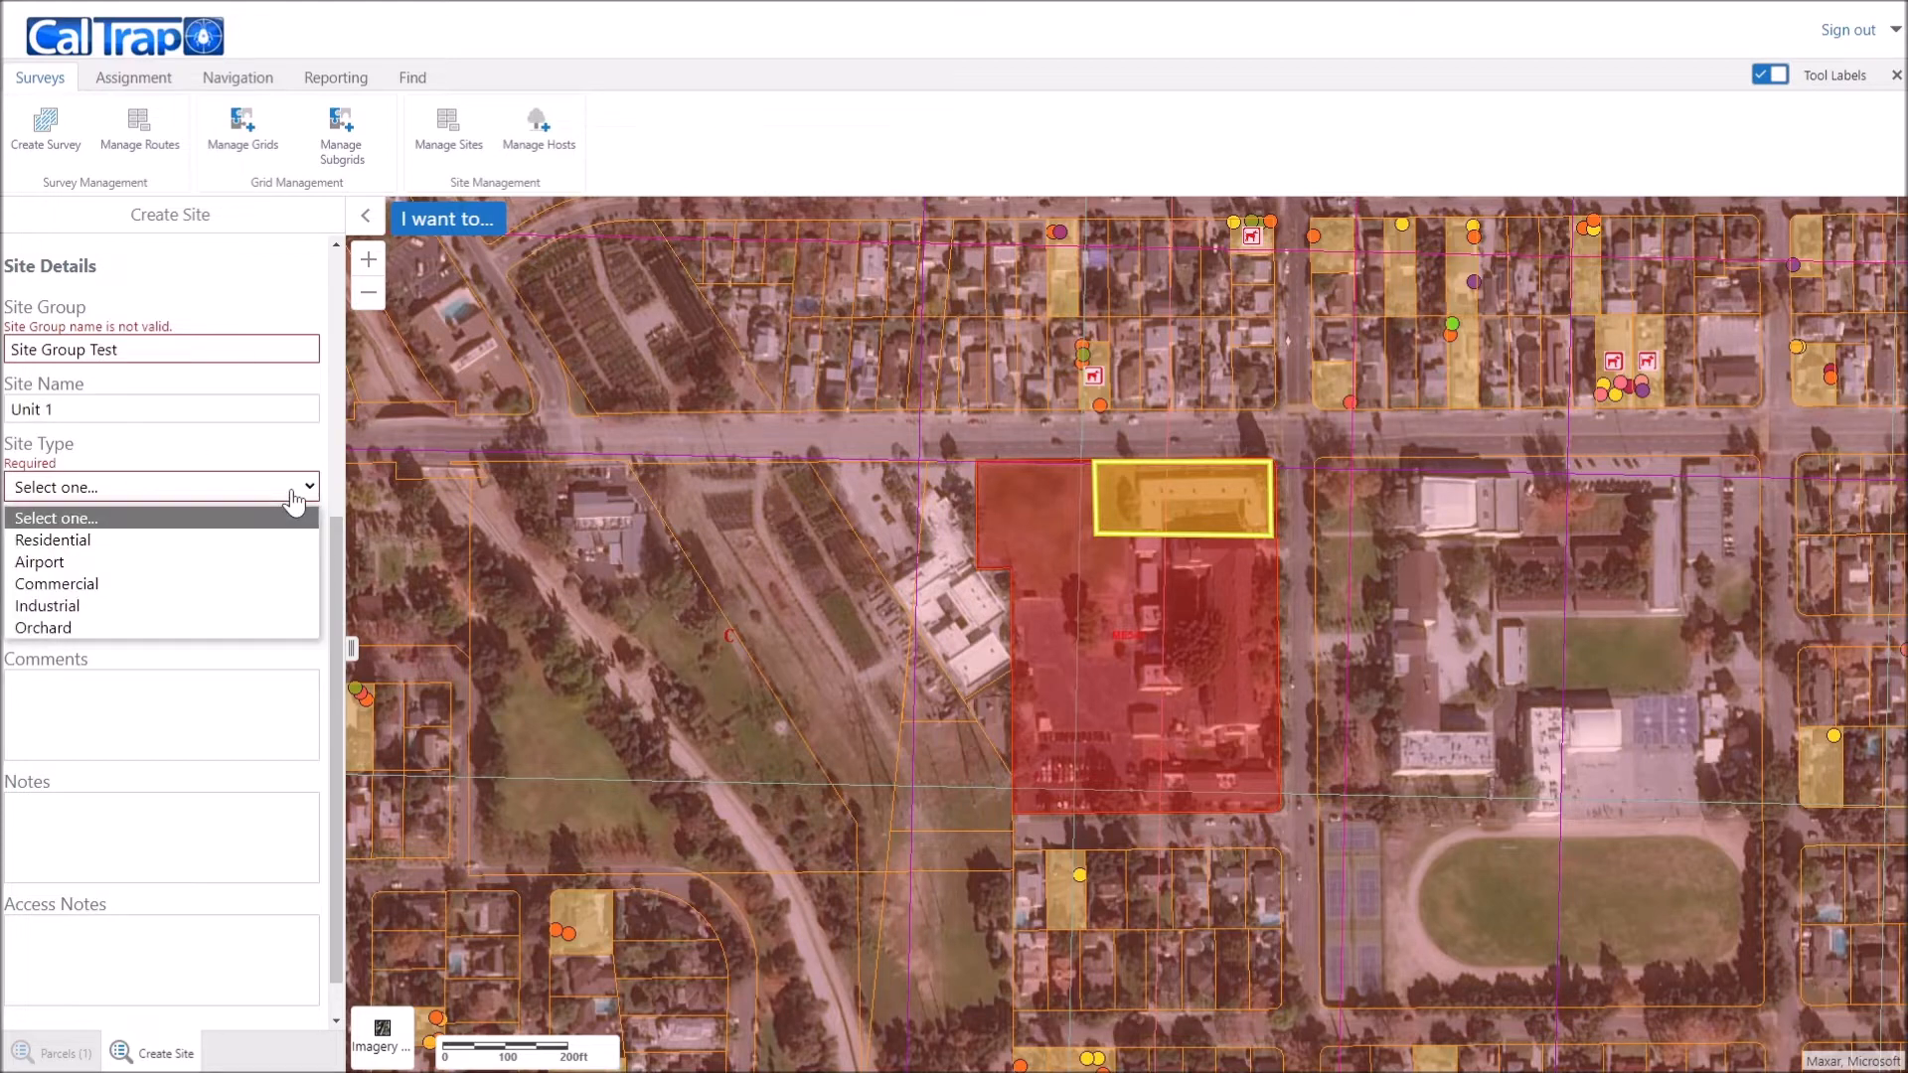
left_click(91, 546)
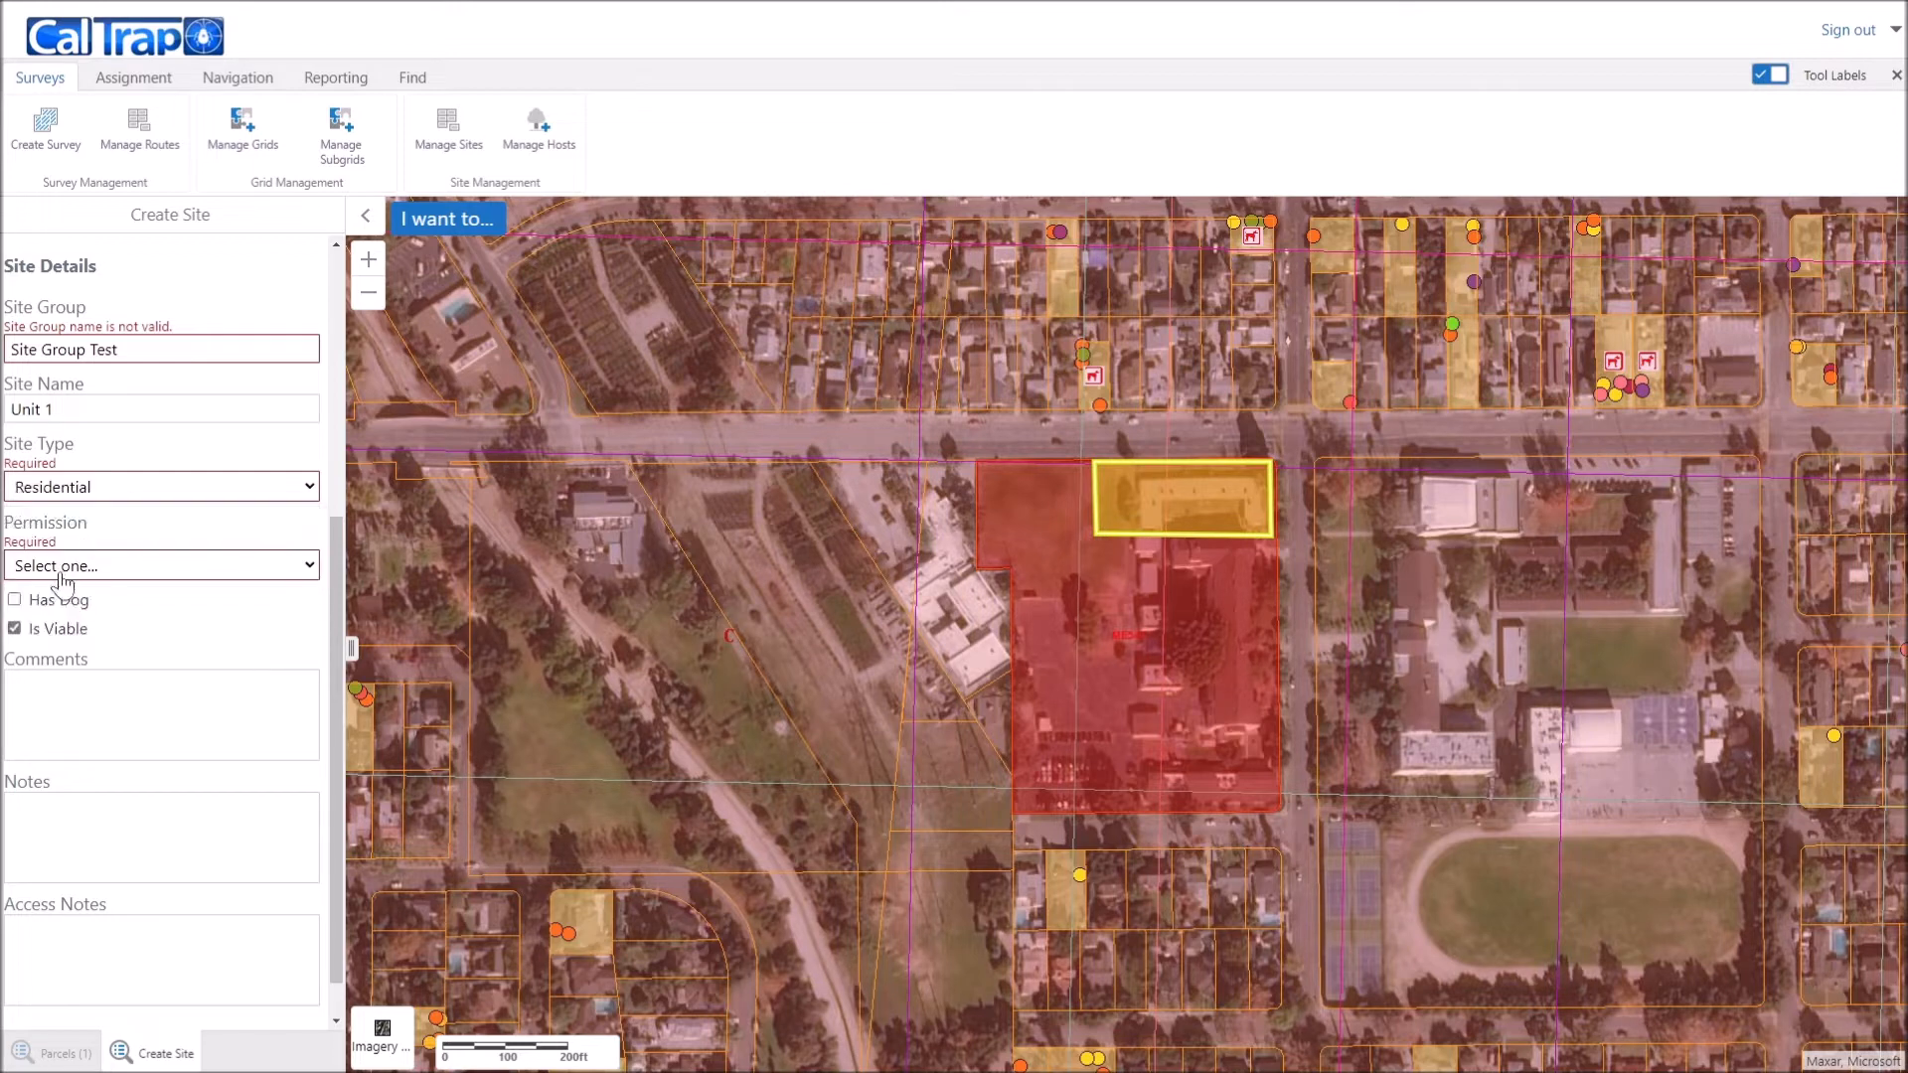
left_click(65, 572)
left_click(76, 620)
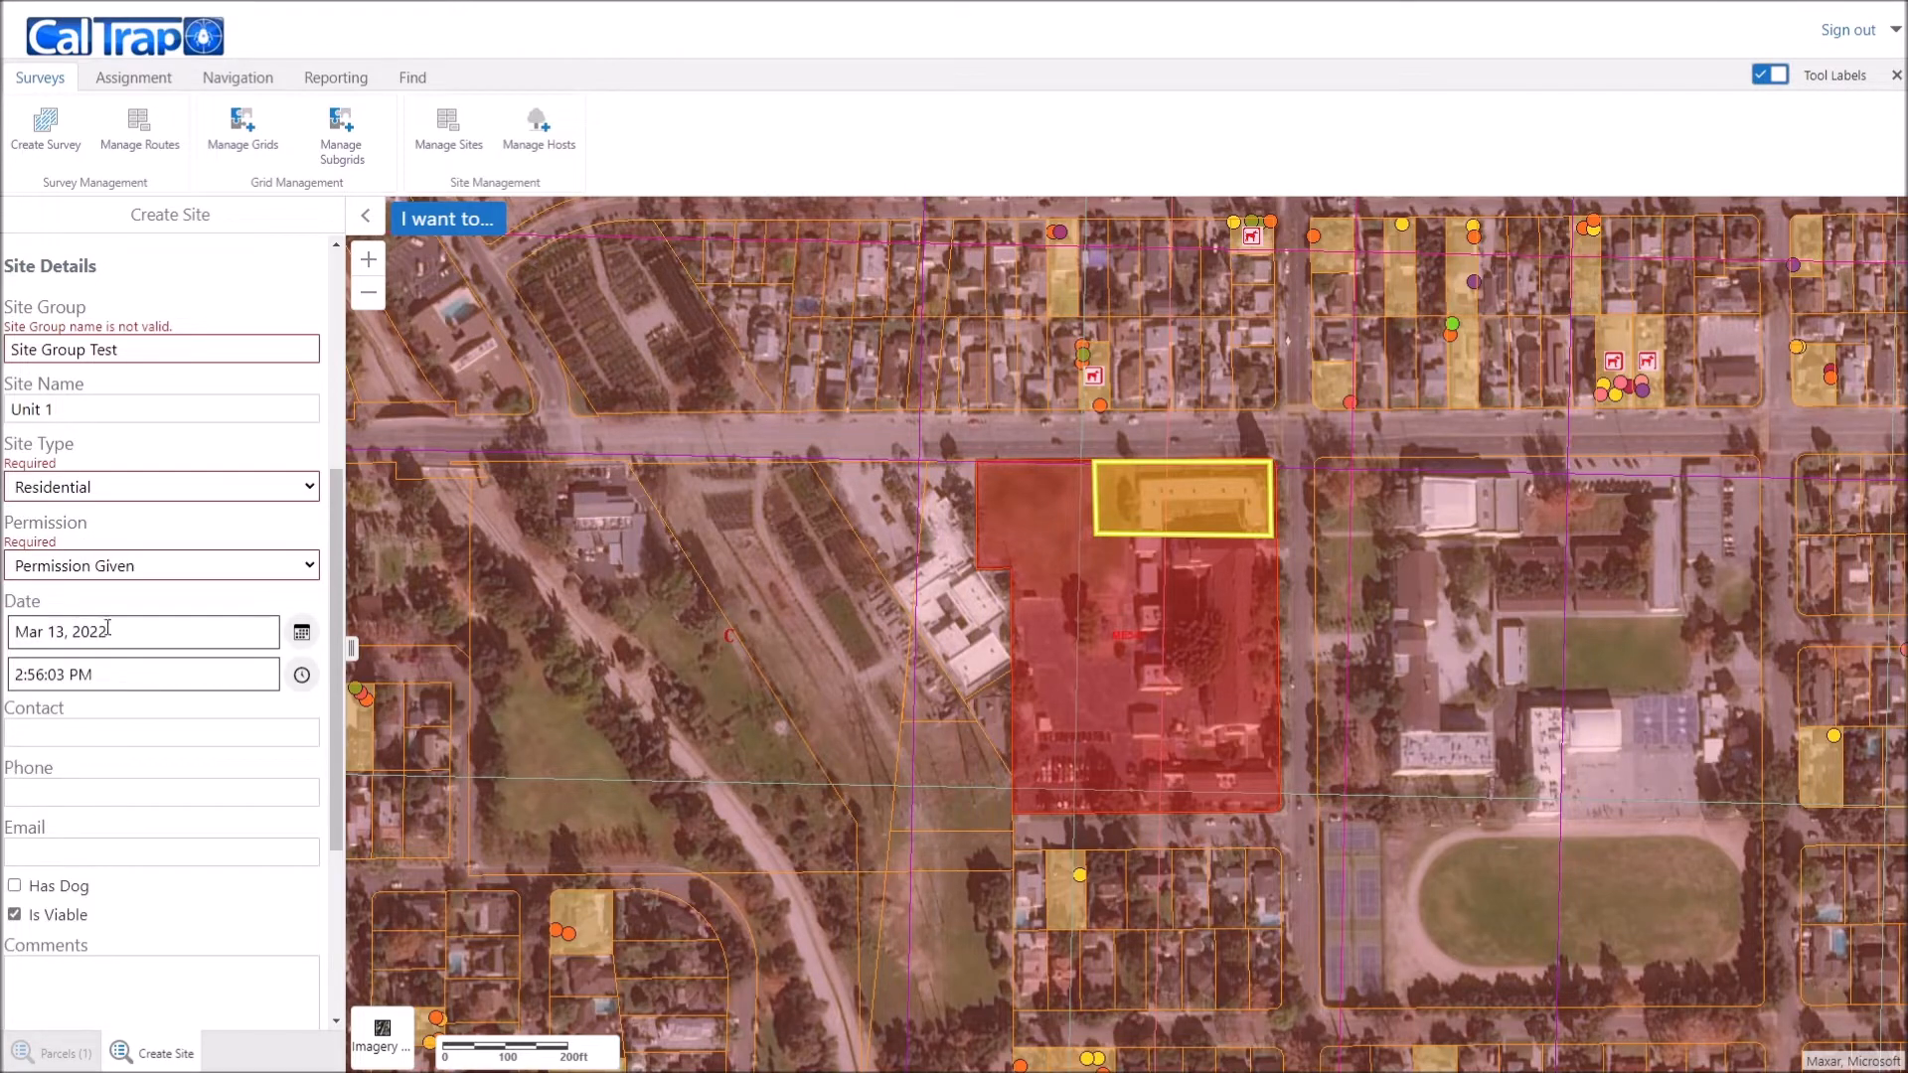
scroll(175, 821, "down", 2)
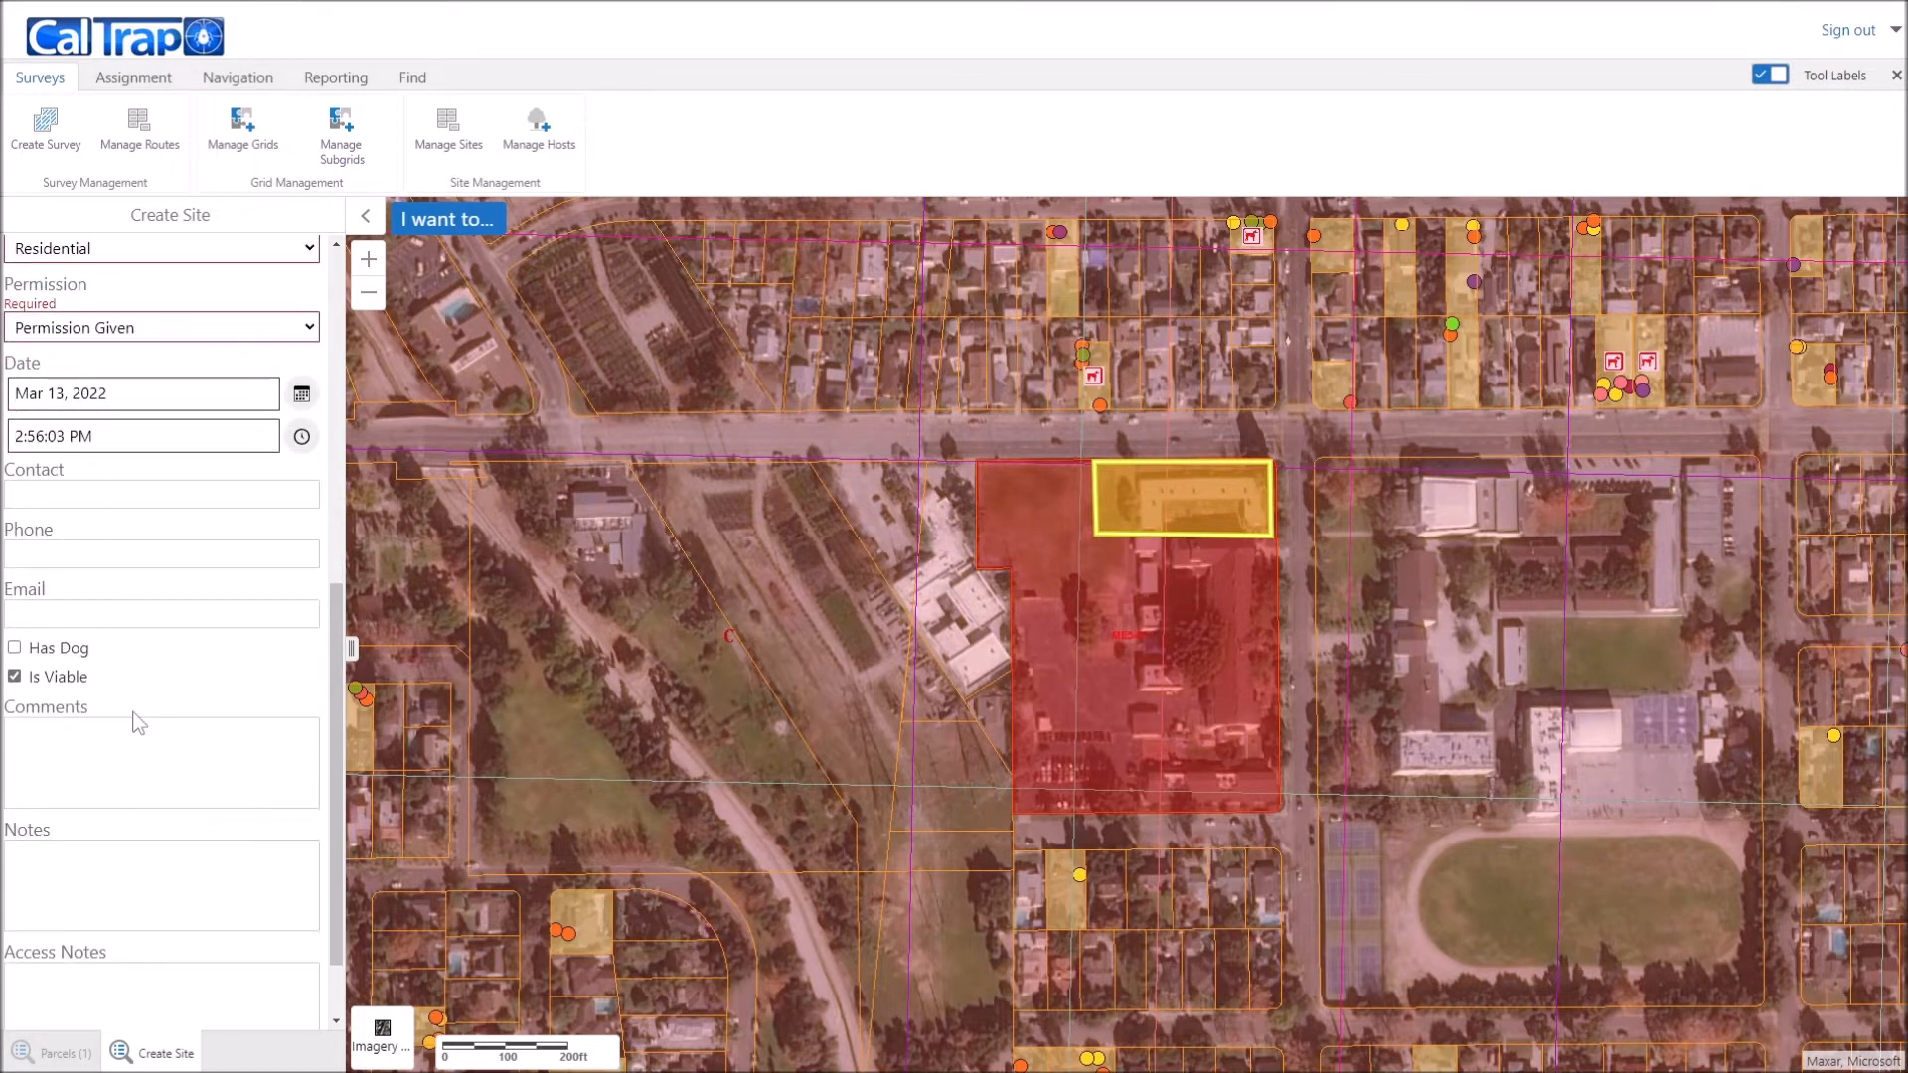
scroll(144, 724, "down", 1)
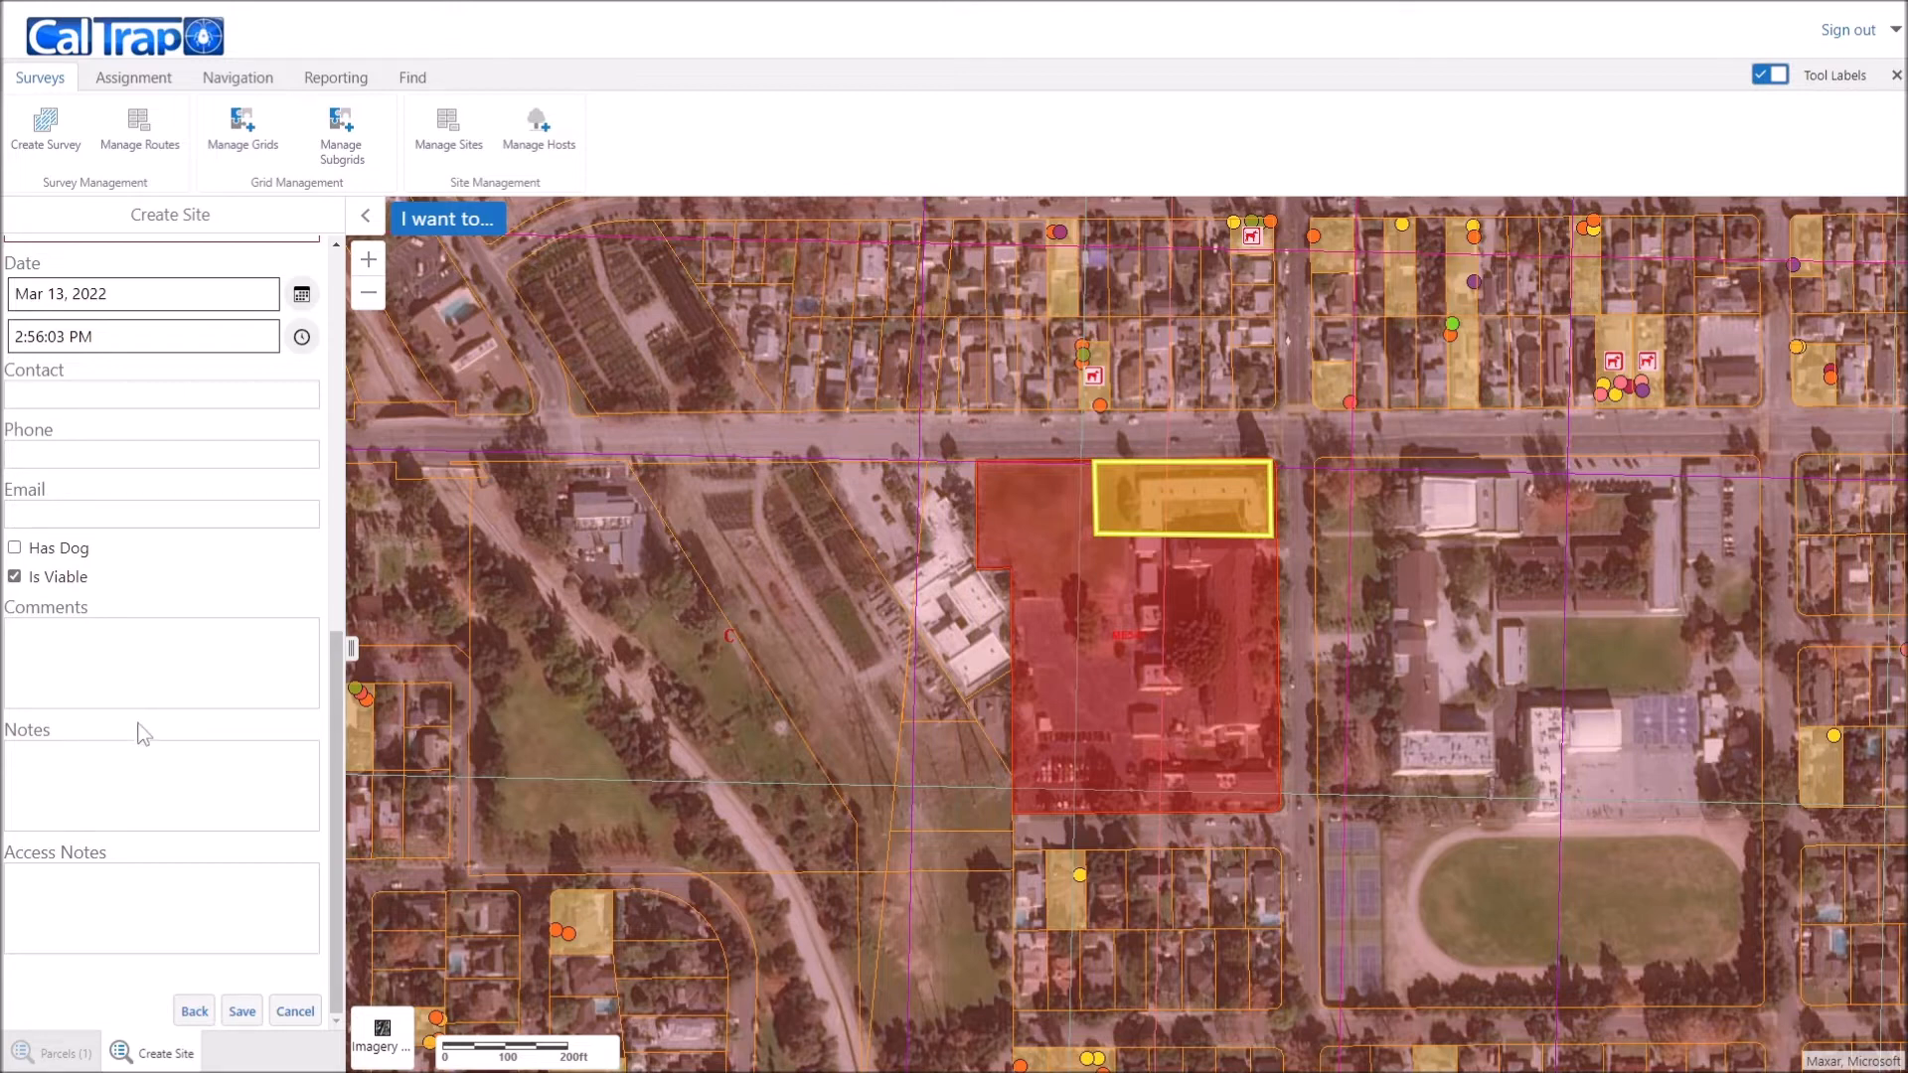
Step: Save the new site and acknowledge the success confirmation
left_click(242, 1012)
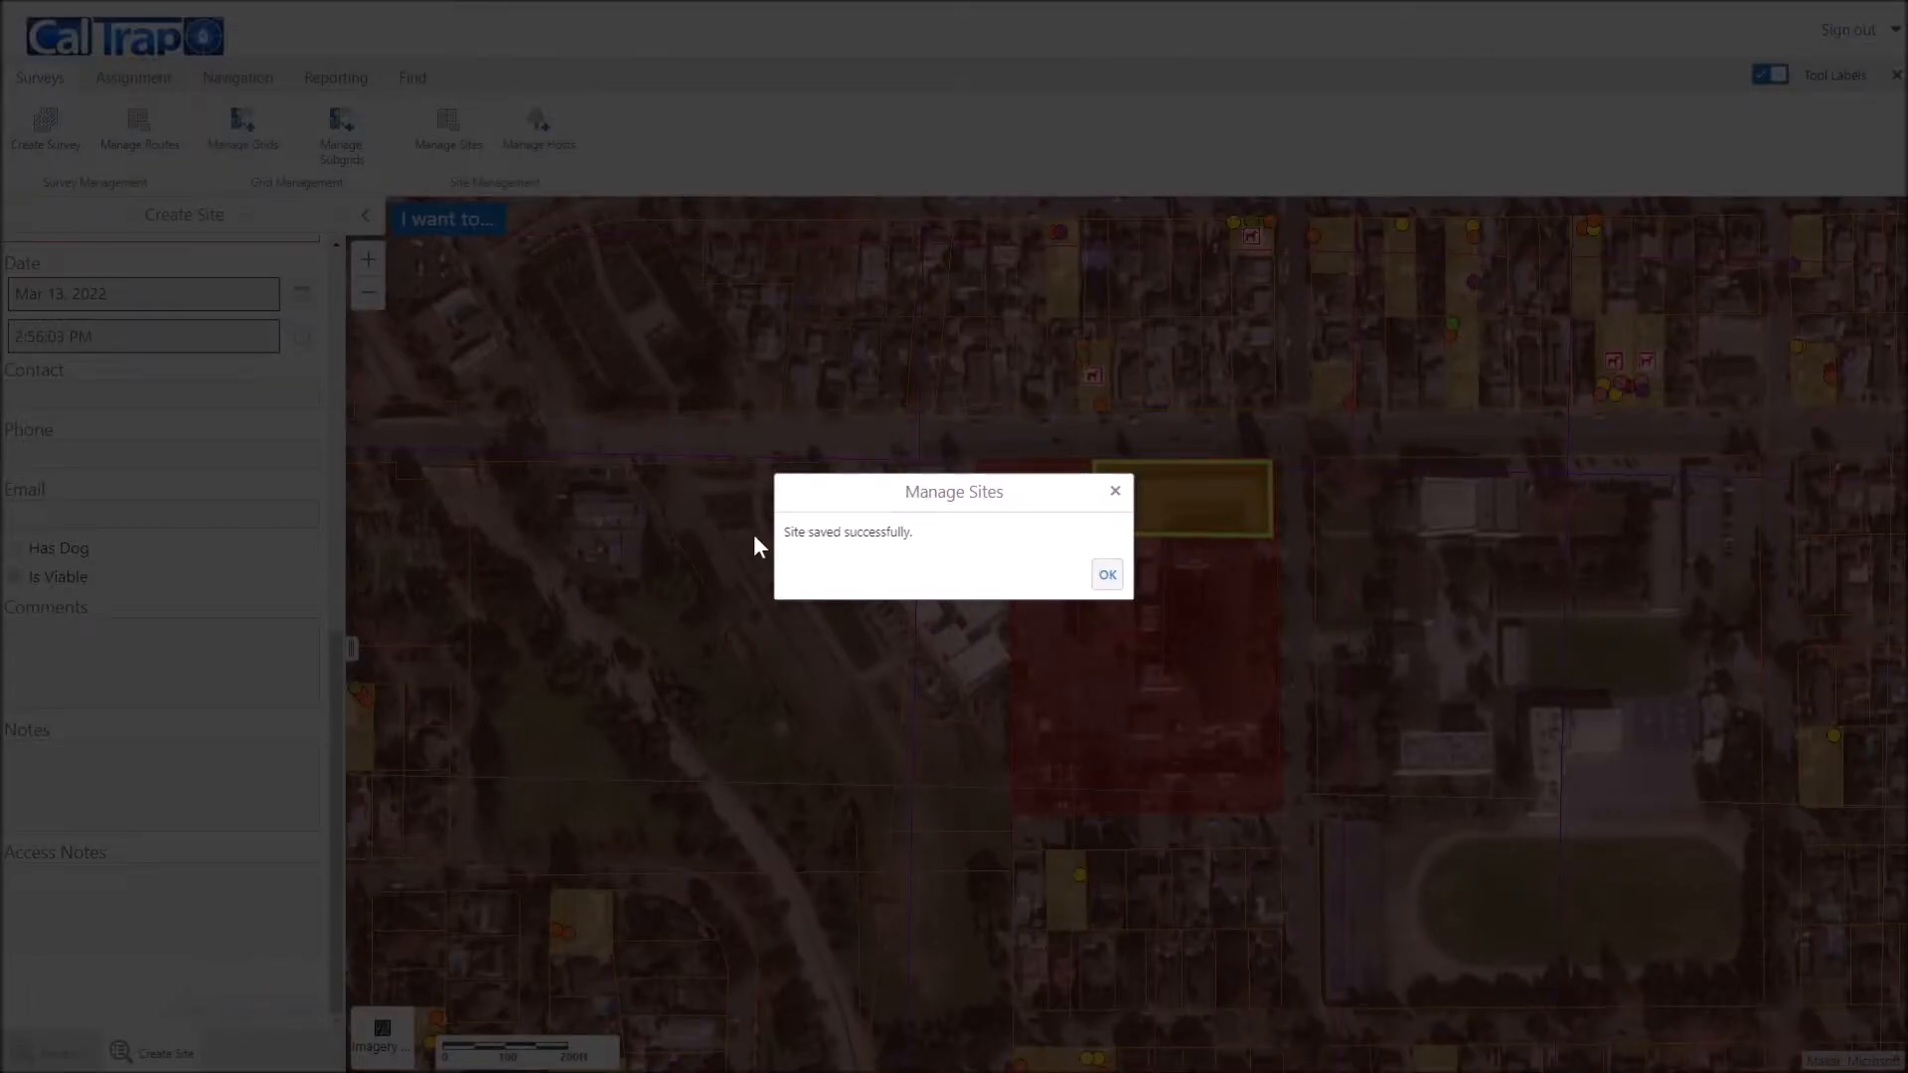
left_click(1107, 574)
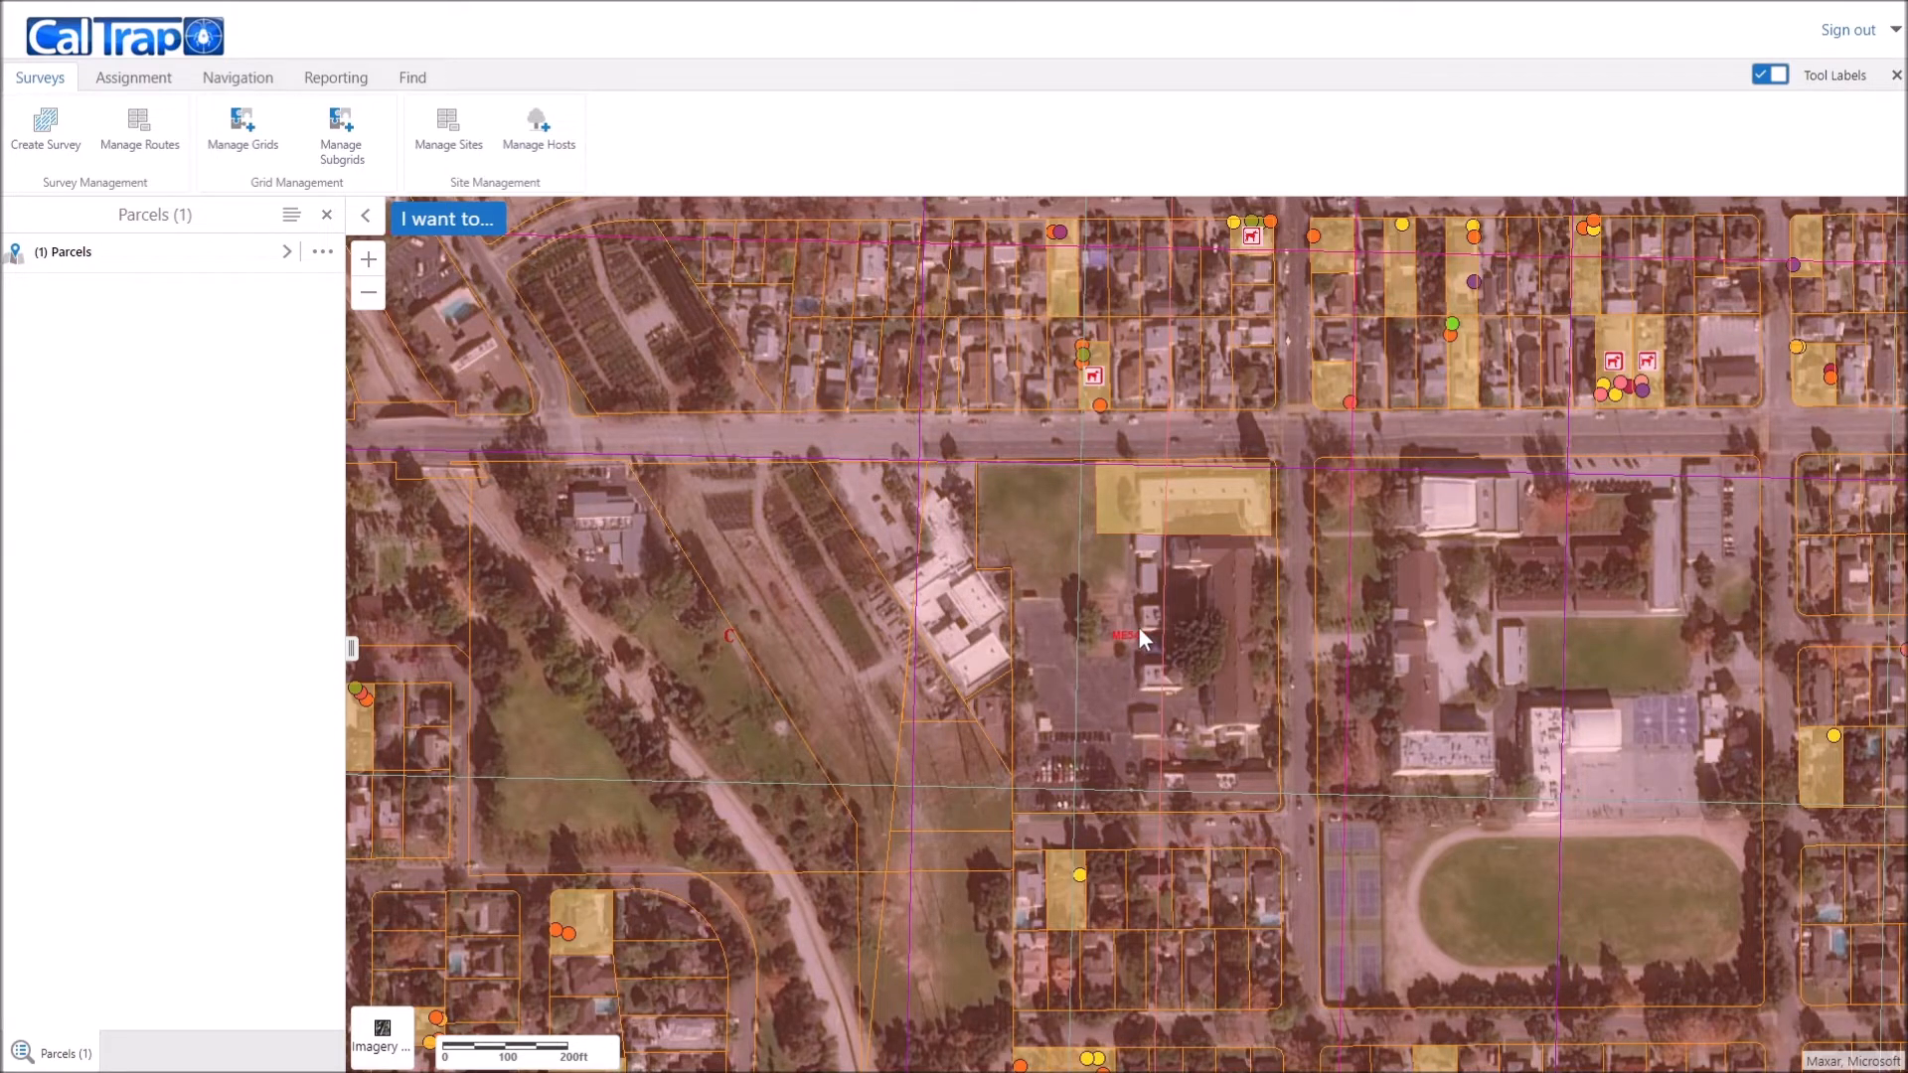
Step: Place a new host tree location inside the yellow parcel north of the school block
left_click(534, 132)
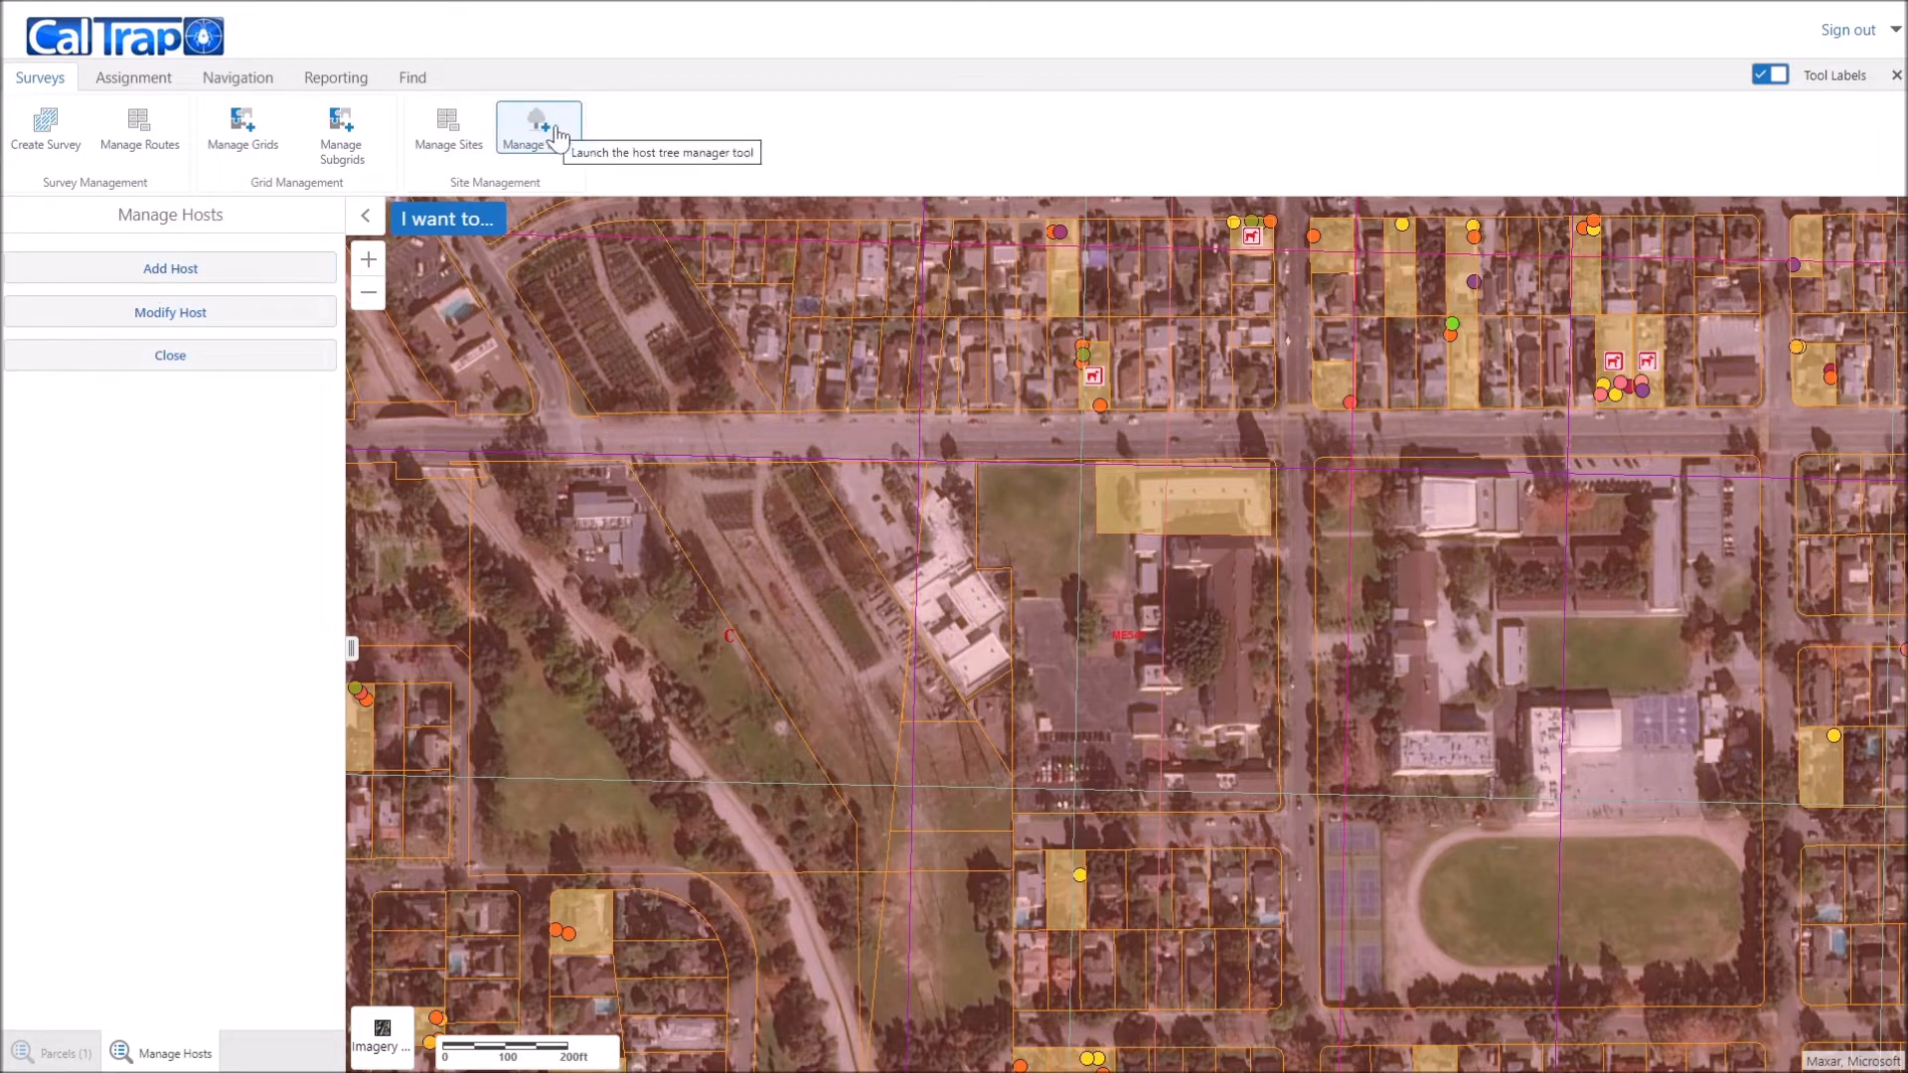
left_click(144, 274)
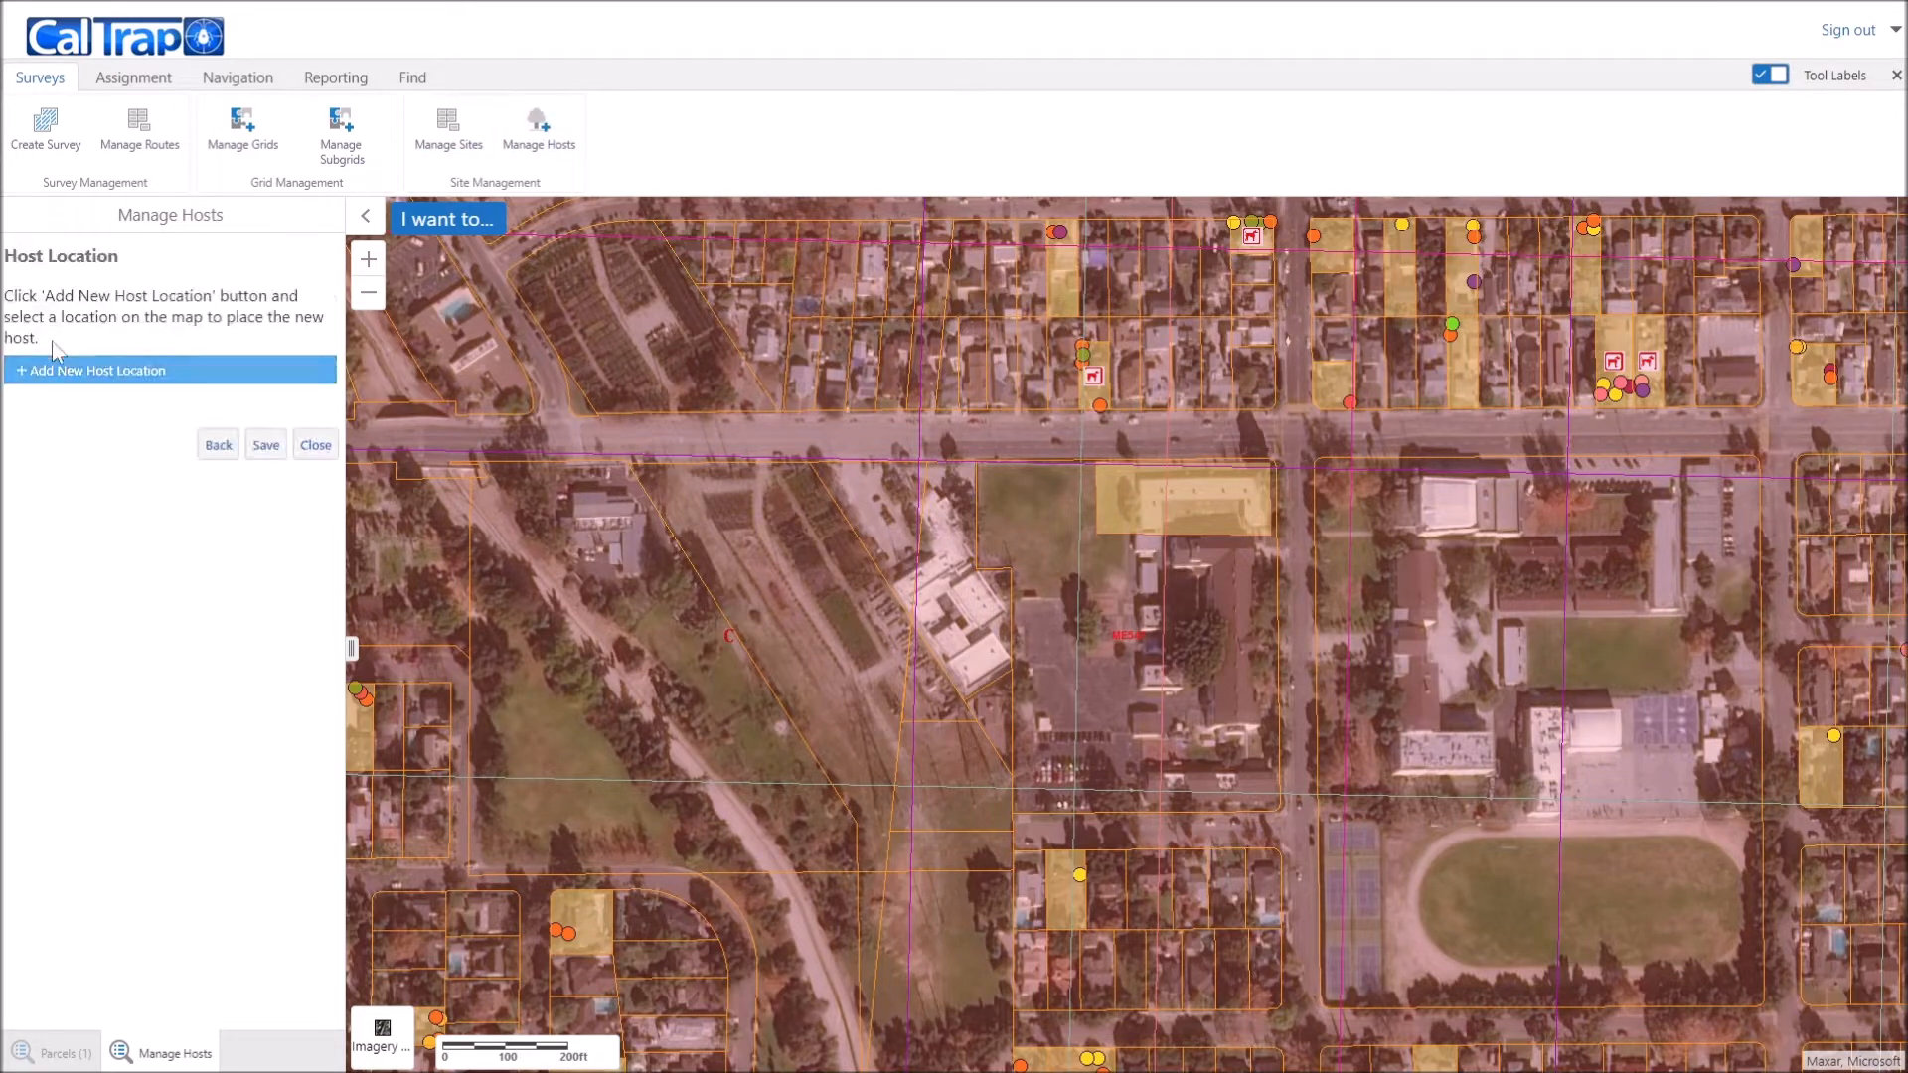
left_click(25, 380)
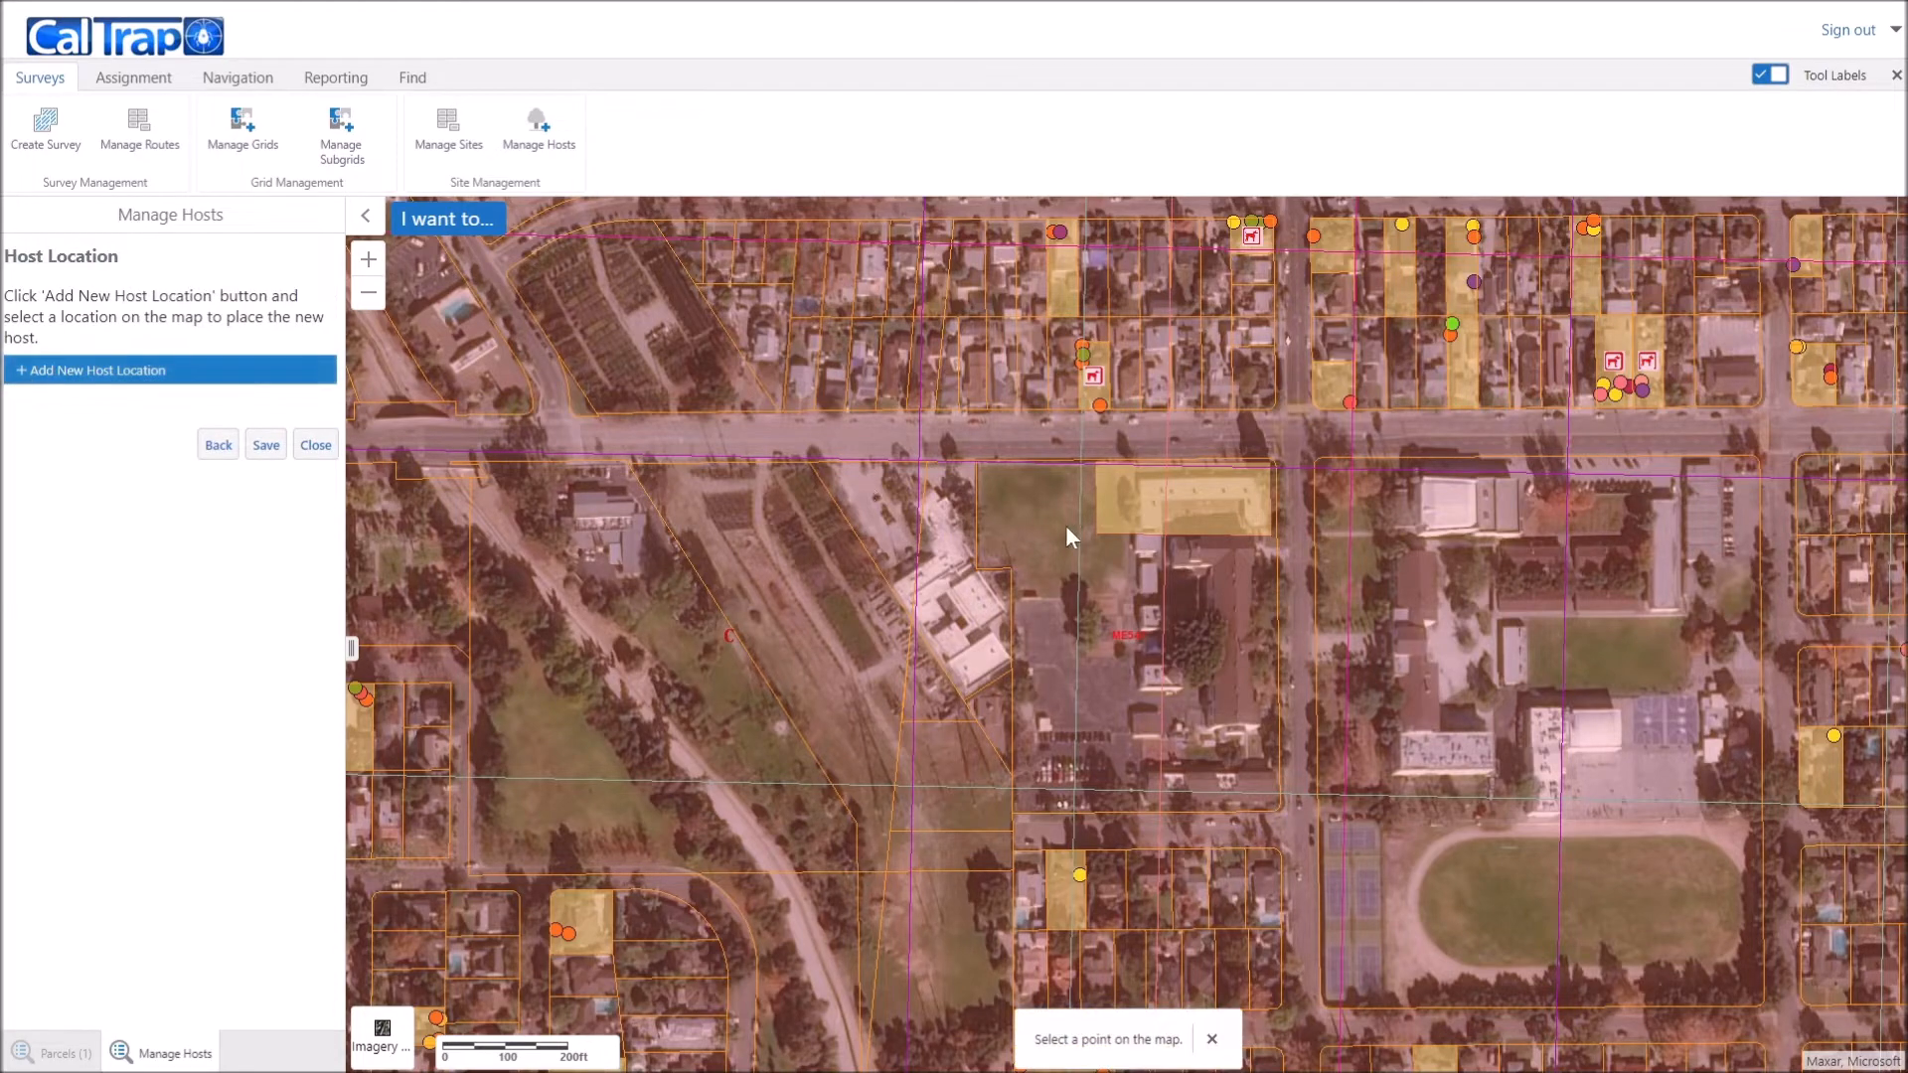
scroll(1141, 516, "up", 3)
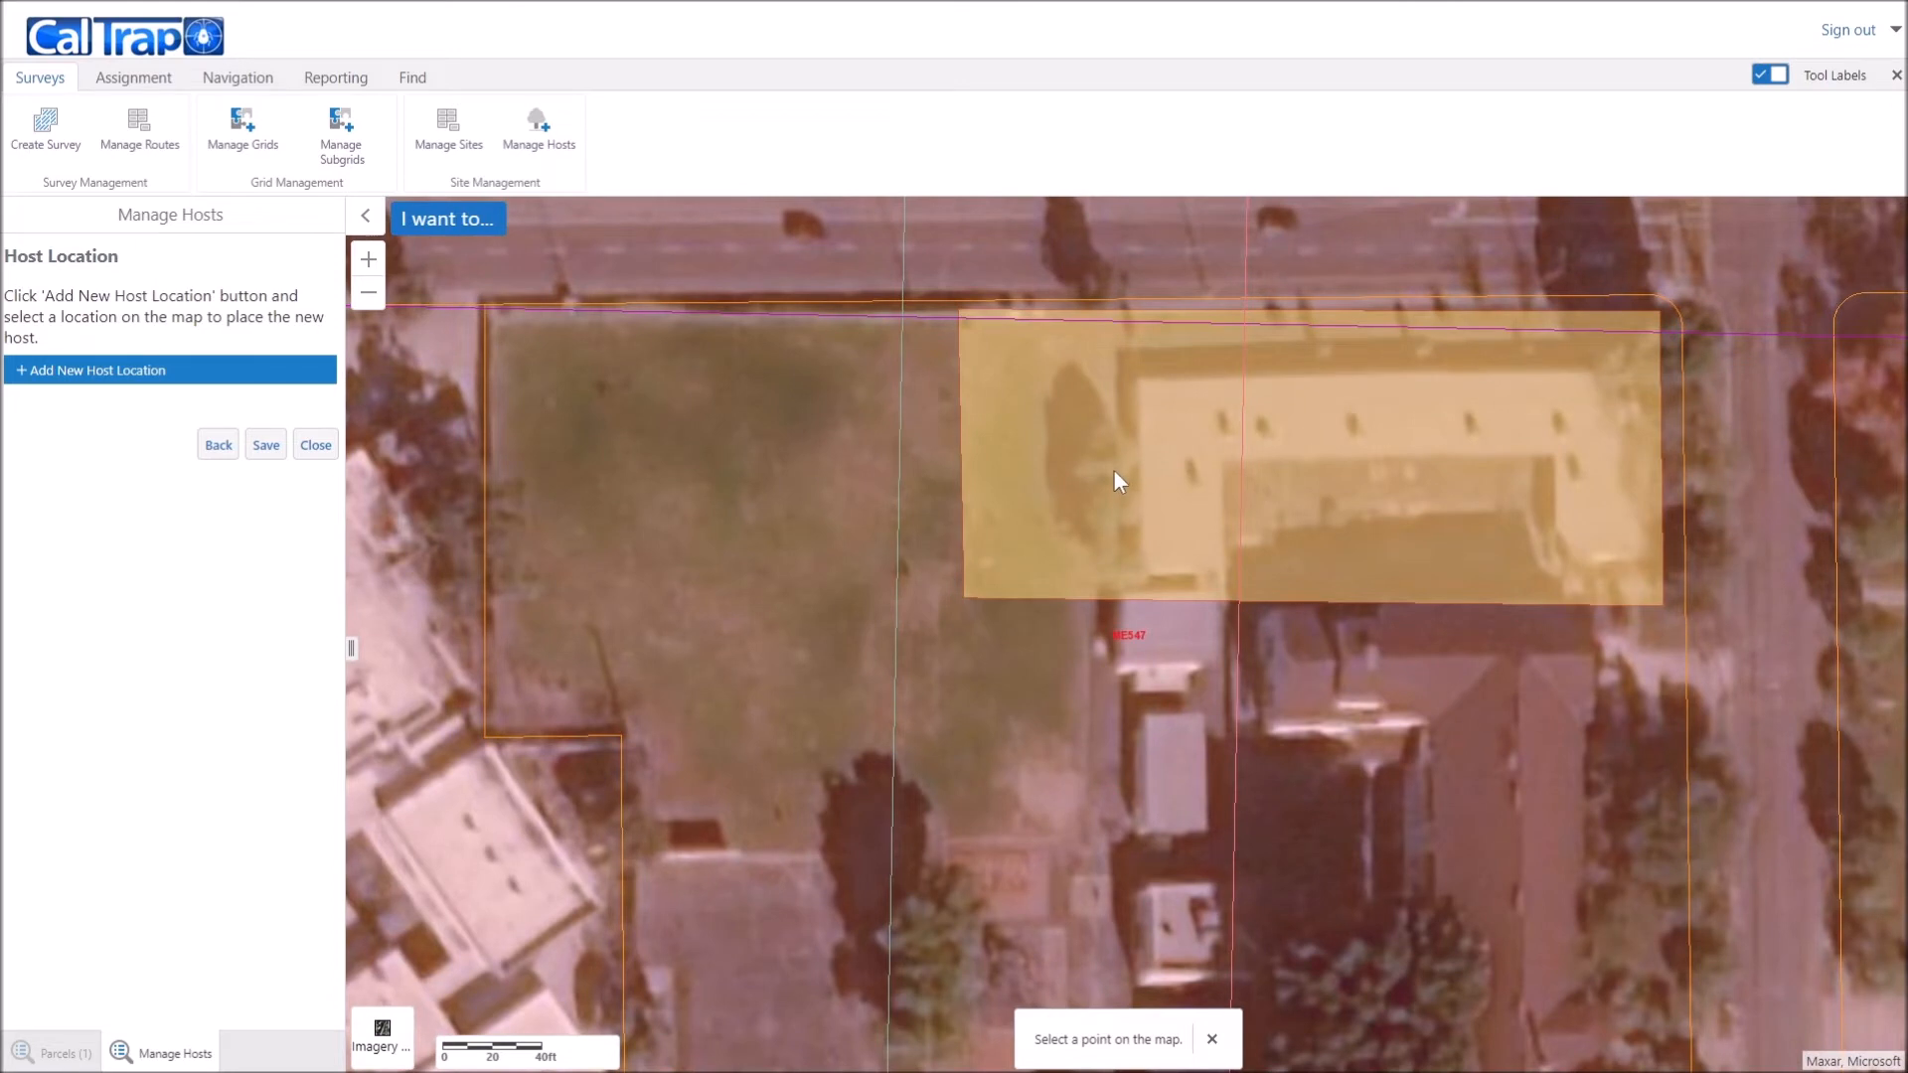
left_click(1113, 465)
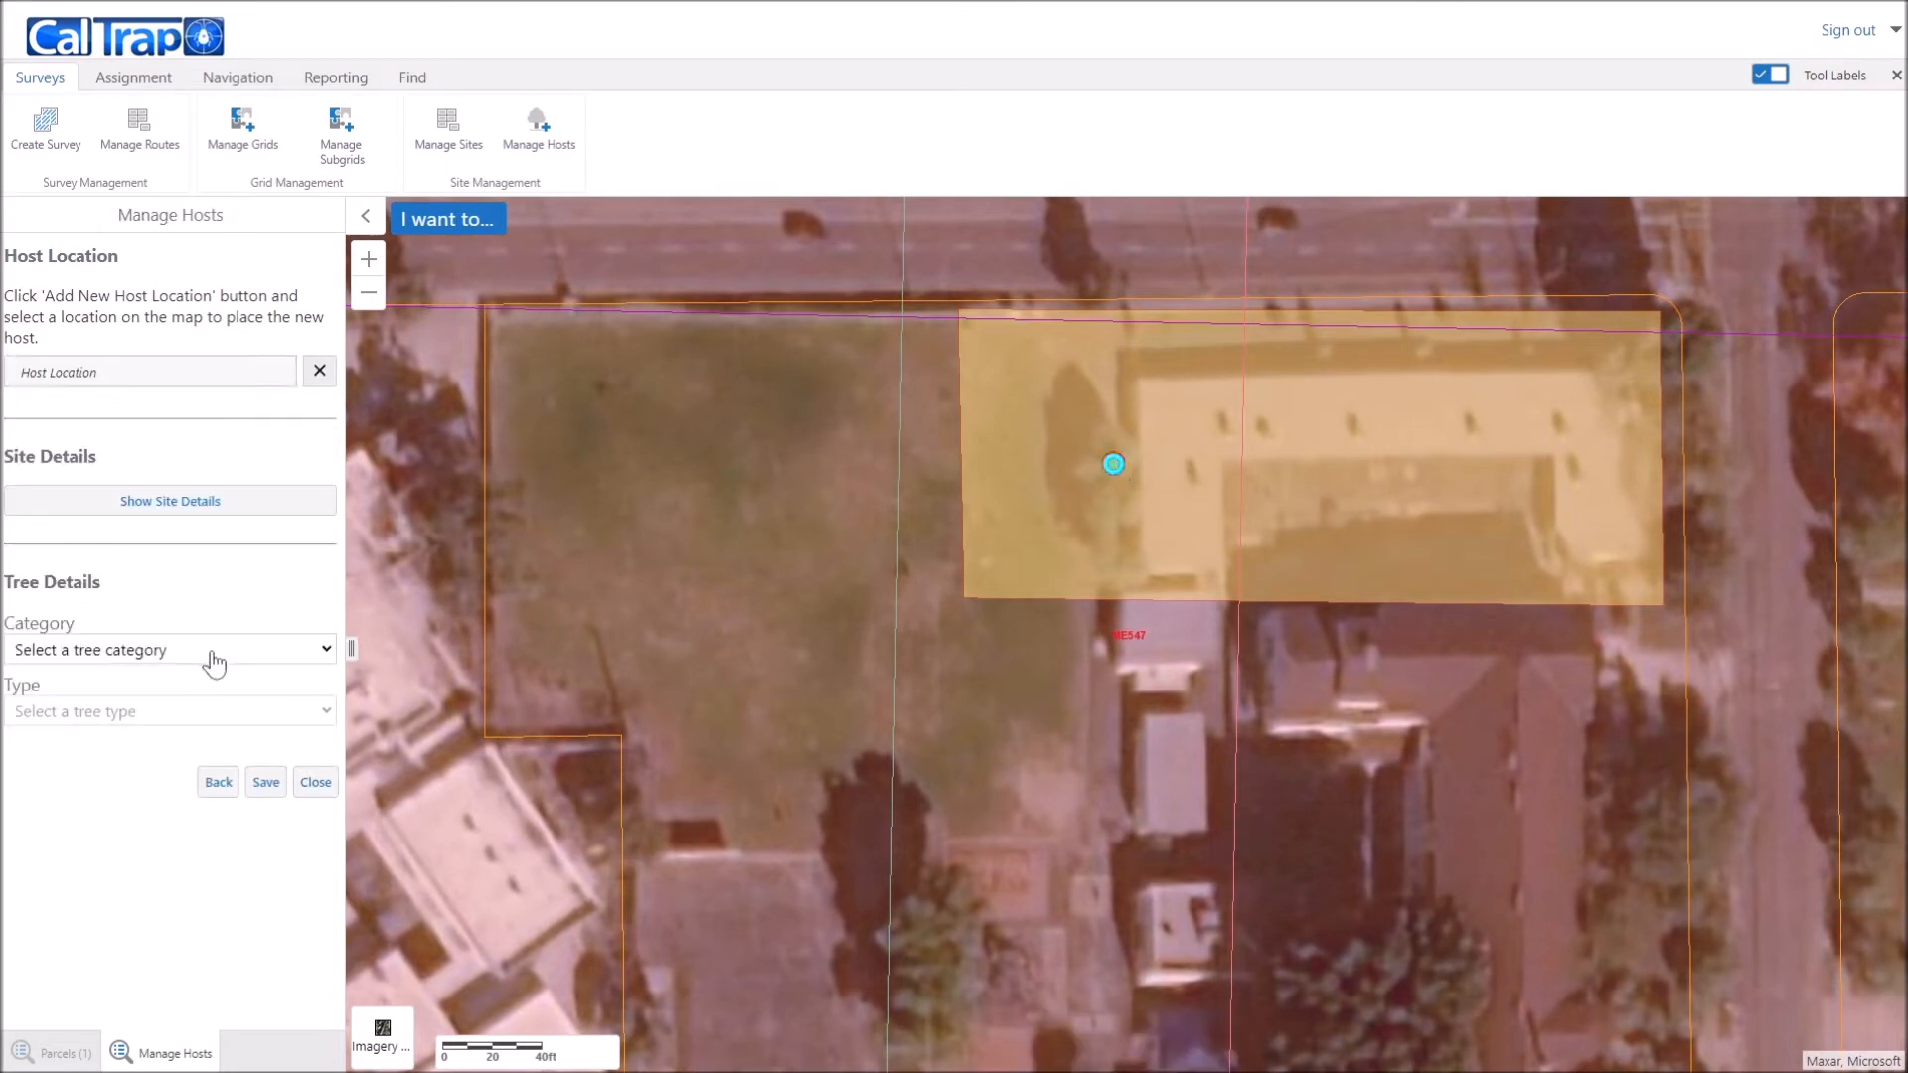
Step: Record the host as a common fruit tree of type Grapefruit and save it
left_click(180, 660)
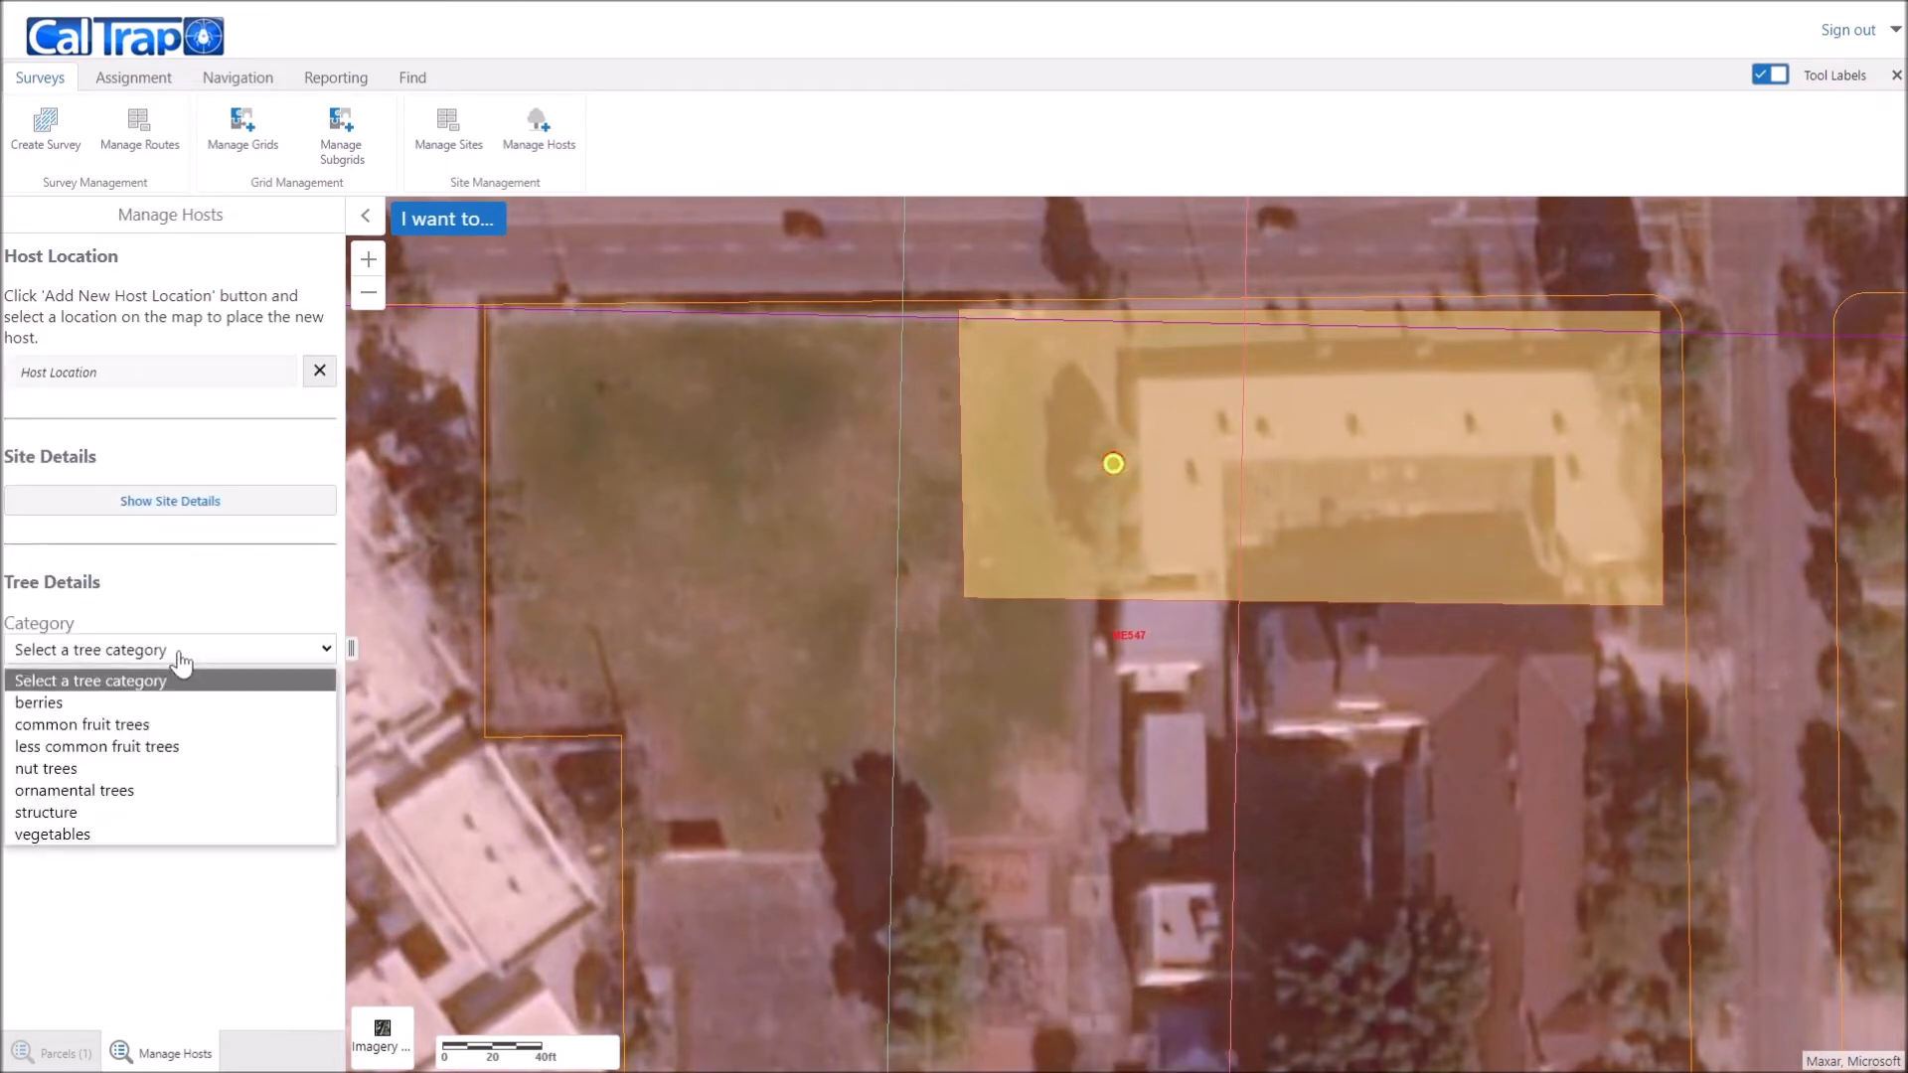
left_click(159, 726)
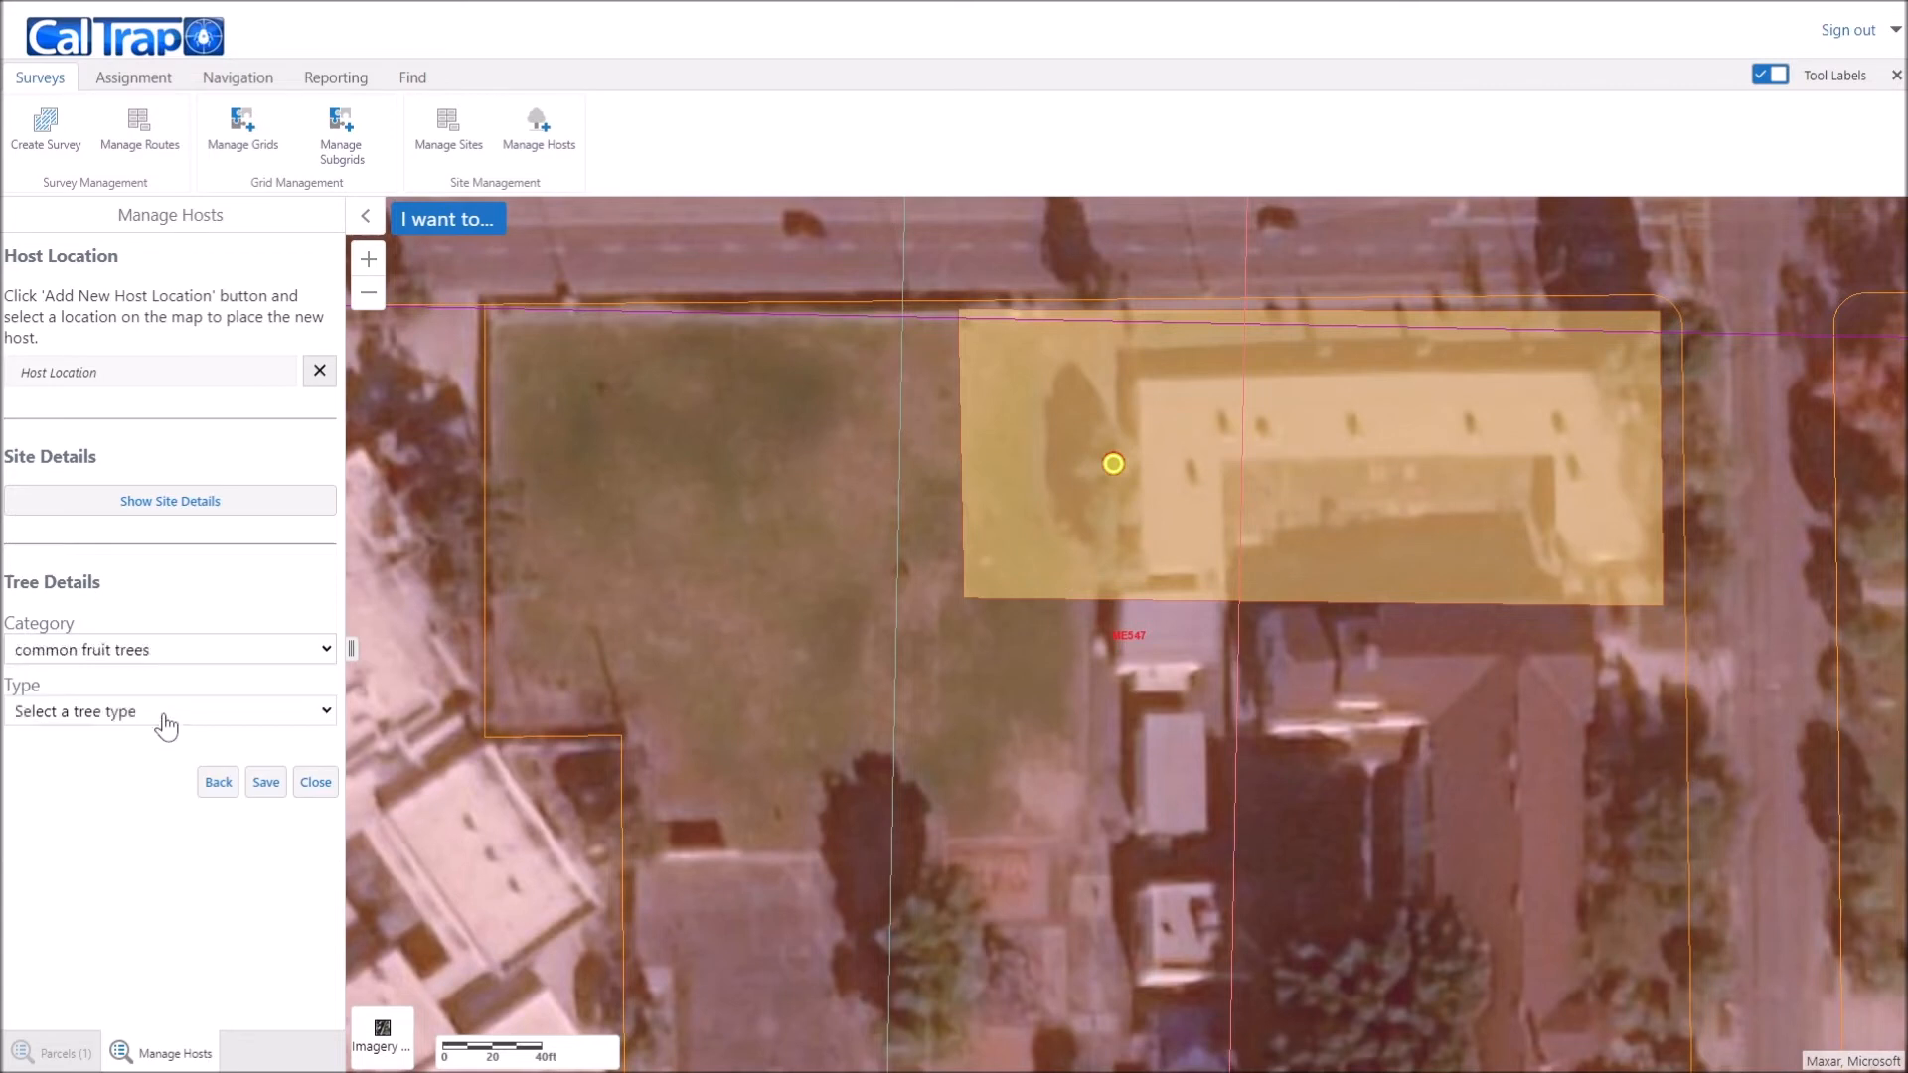
left_click(166, 724)
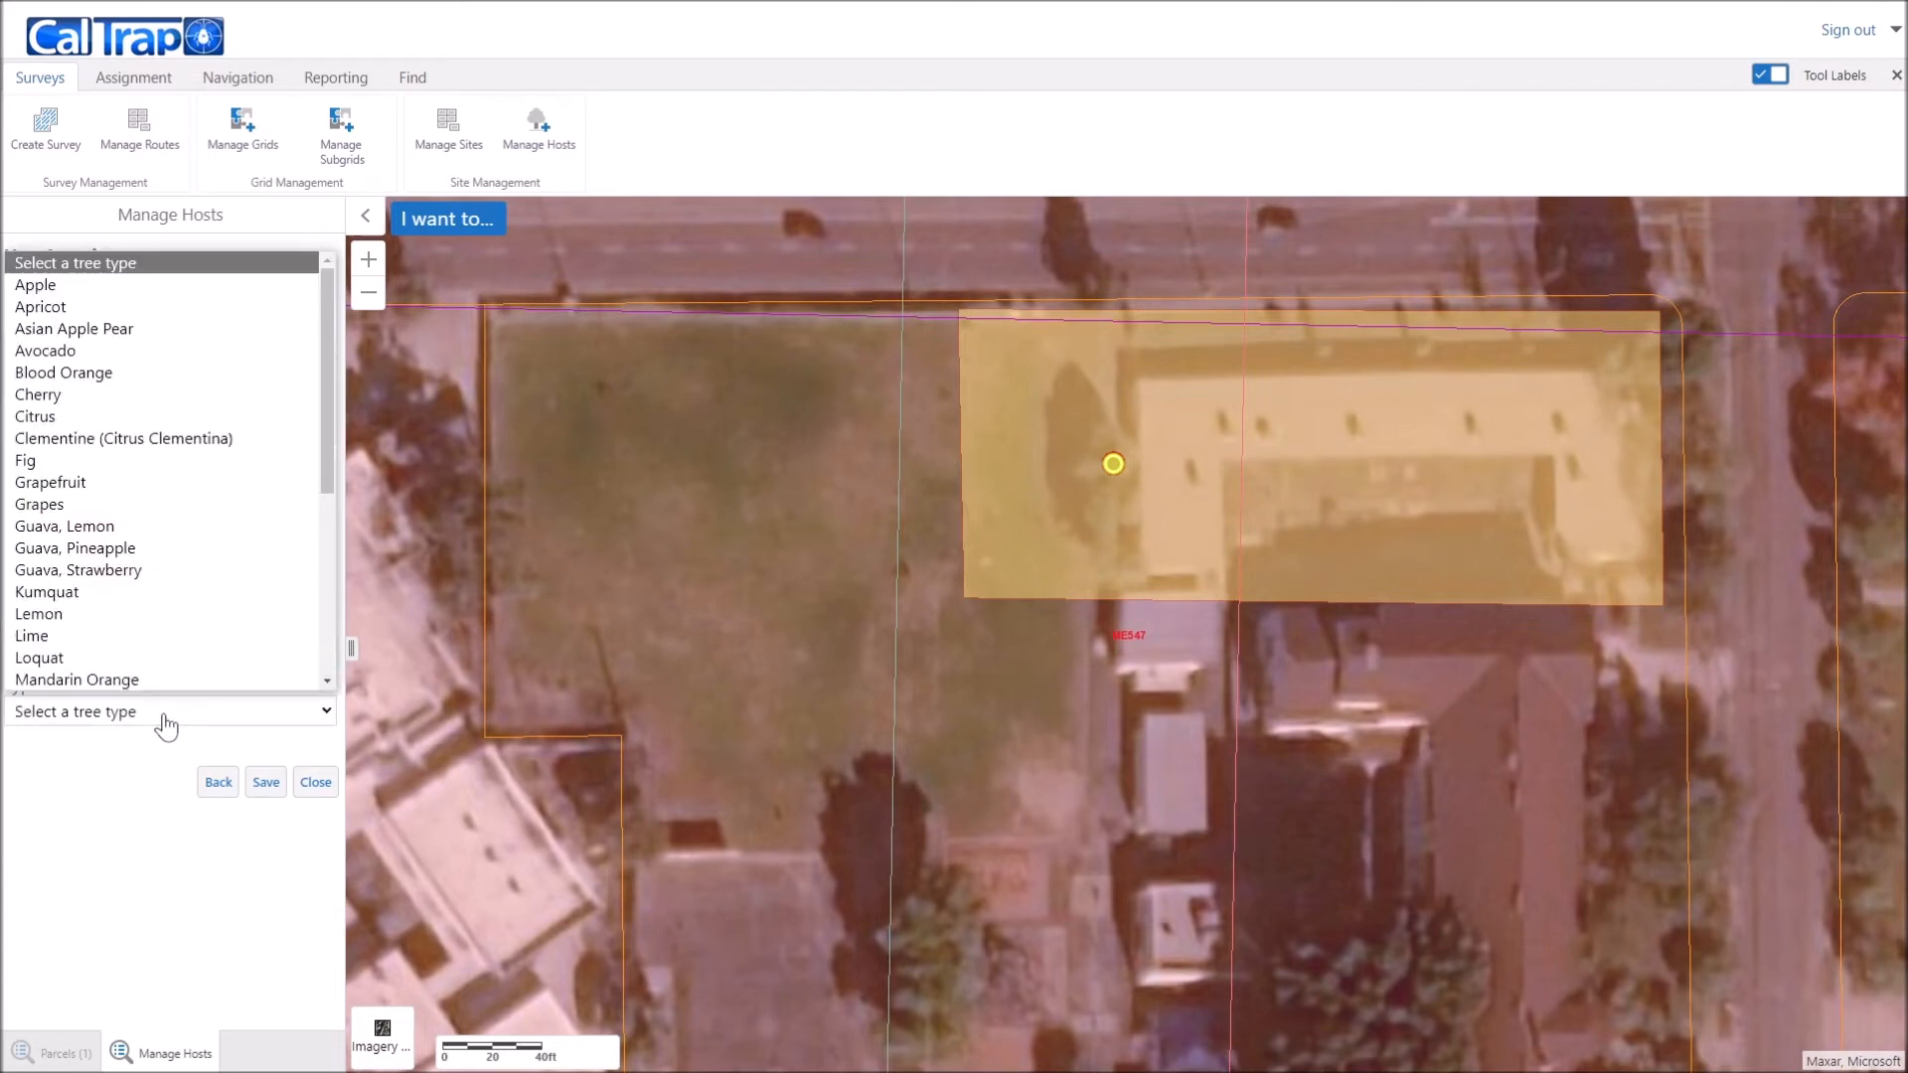
left_click(194, 483)
left_click(274, 785)
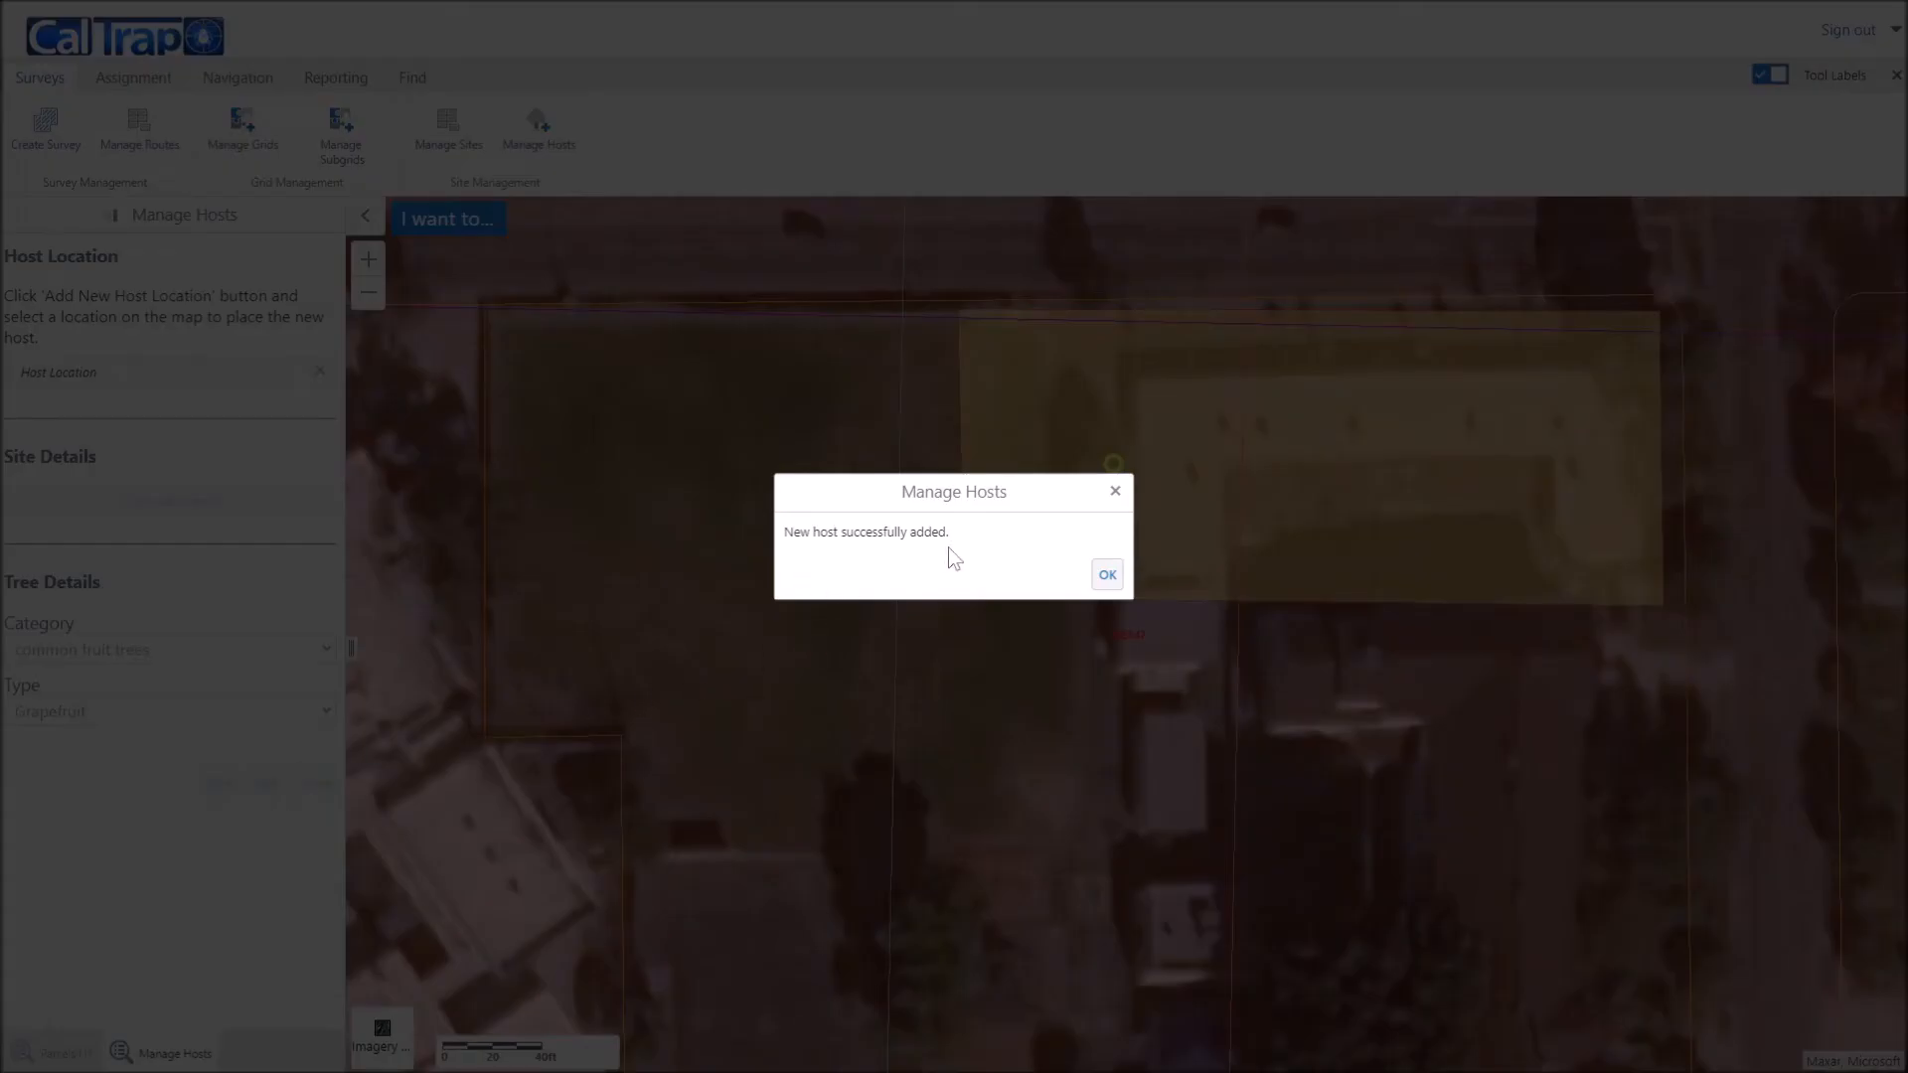
left_click(1107, 575)
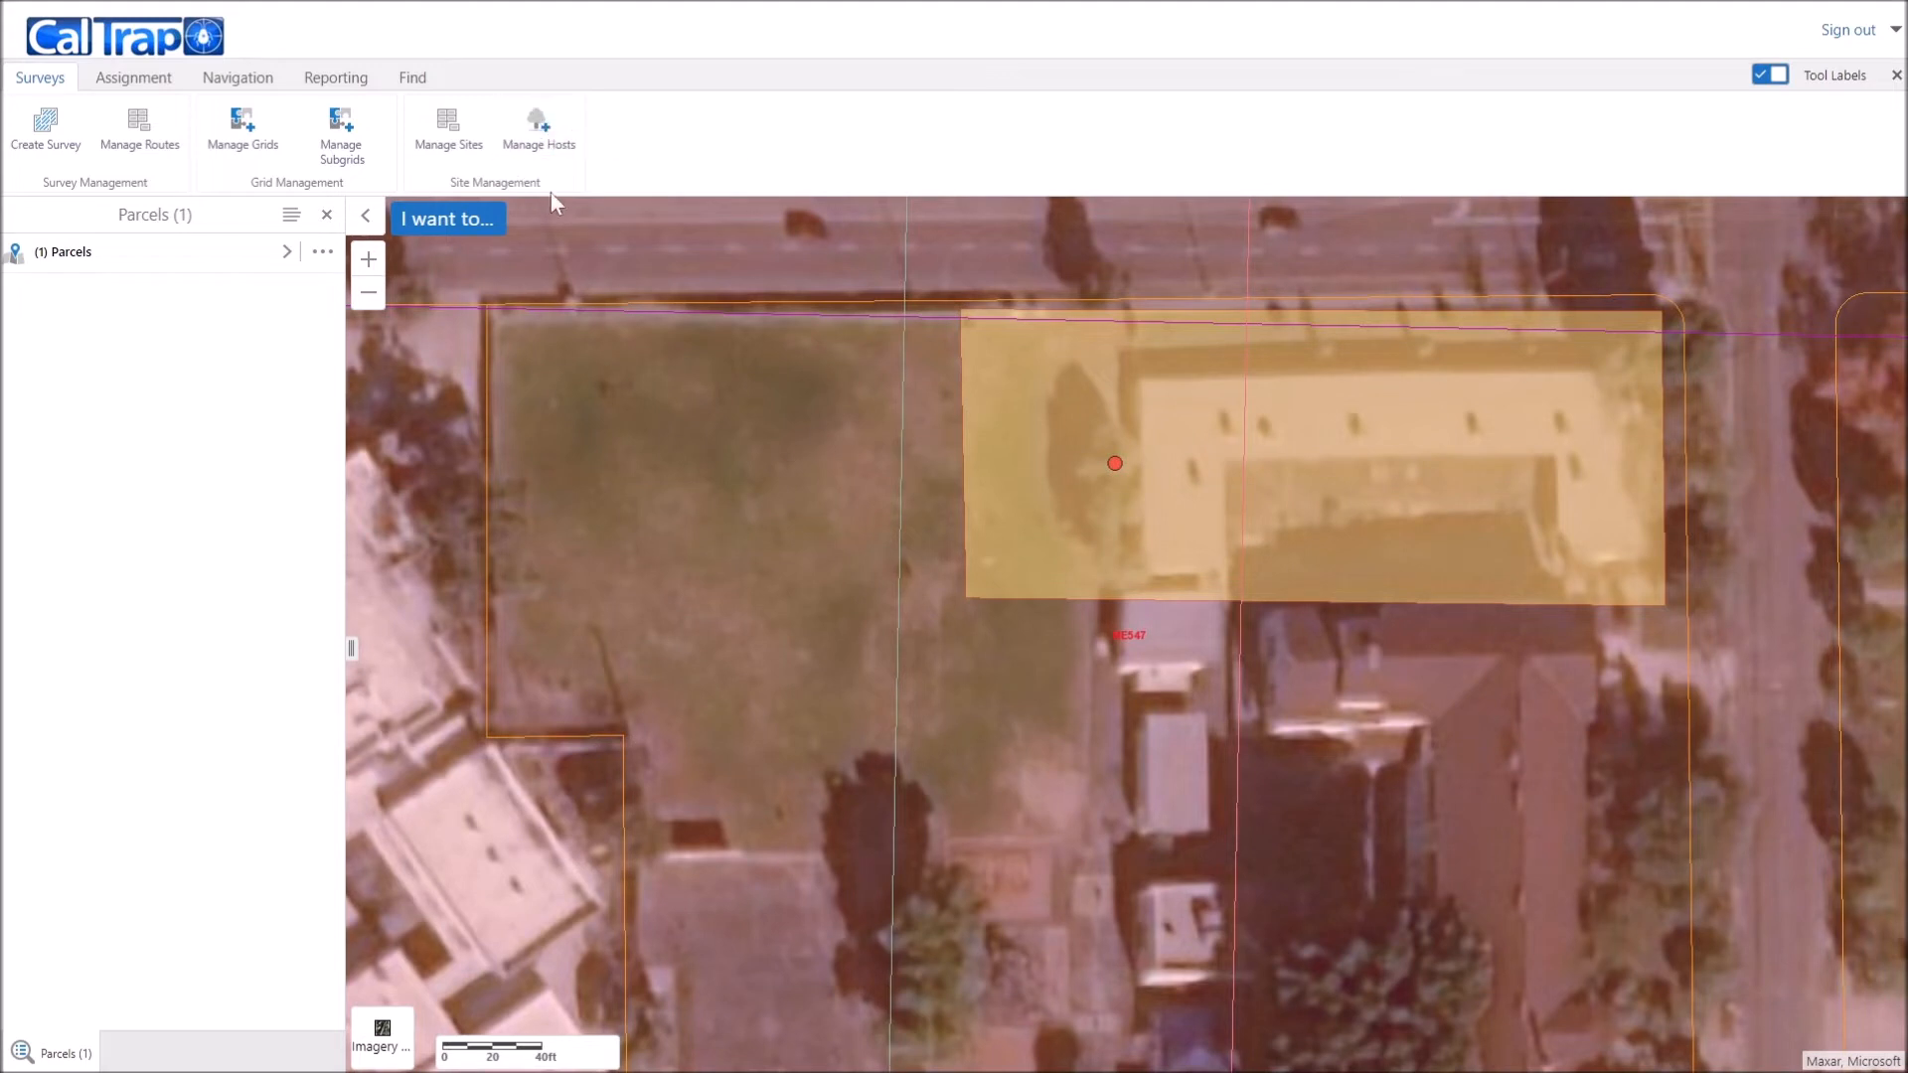
left_click(540, 129)
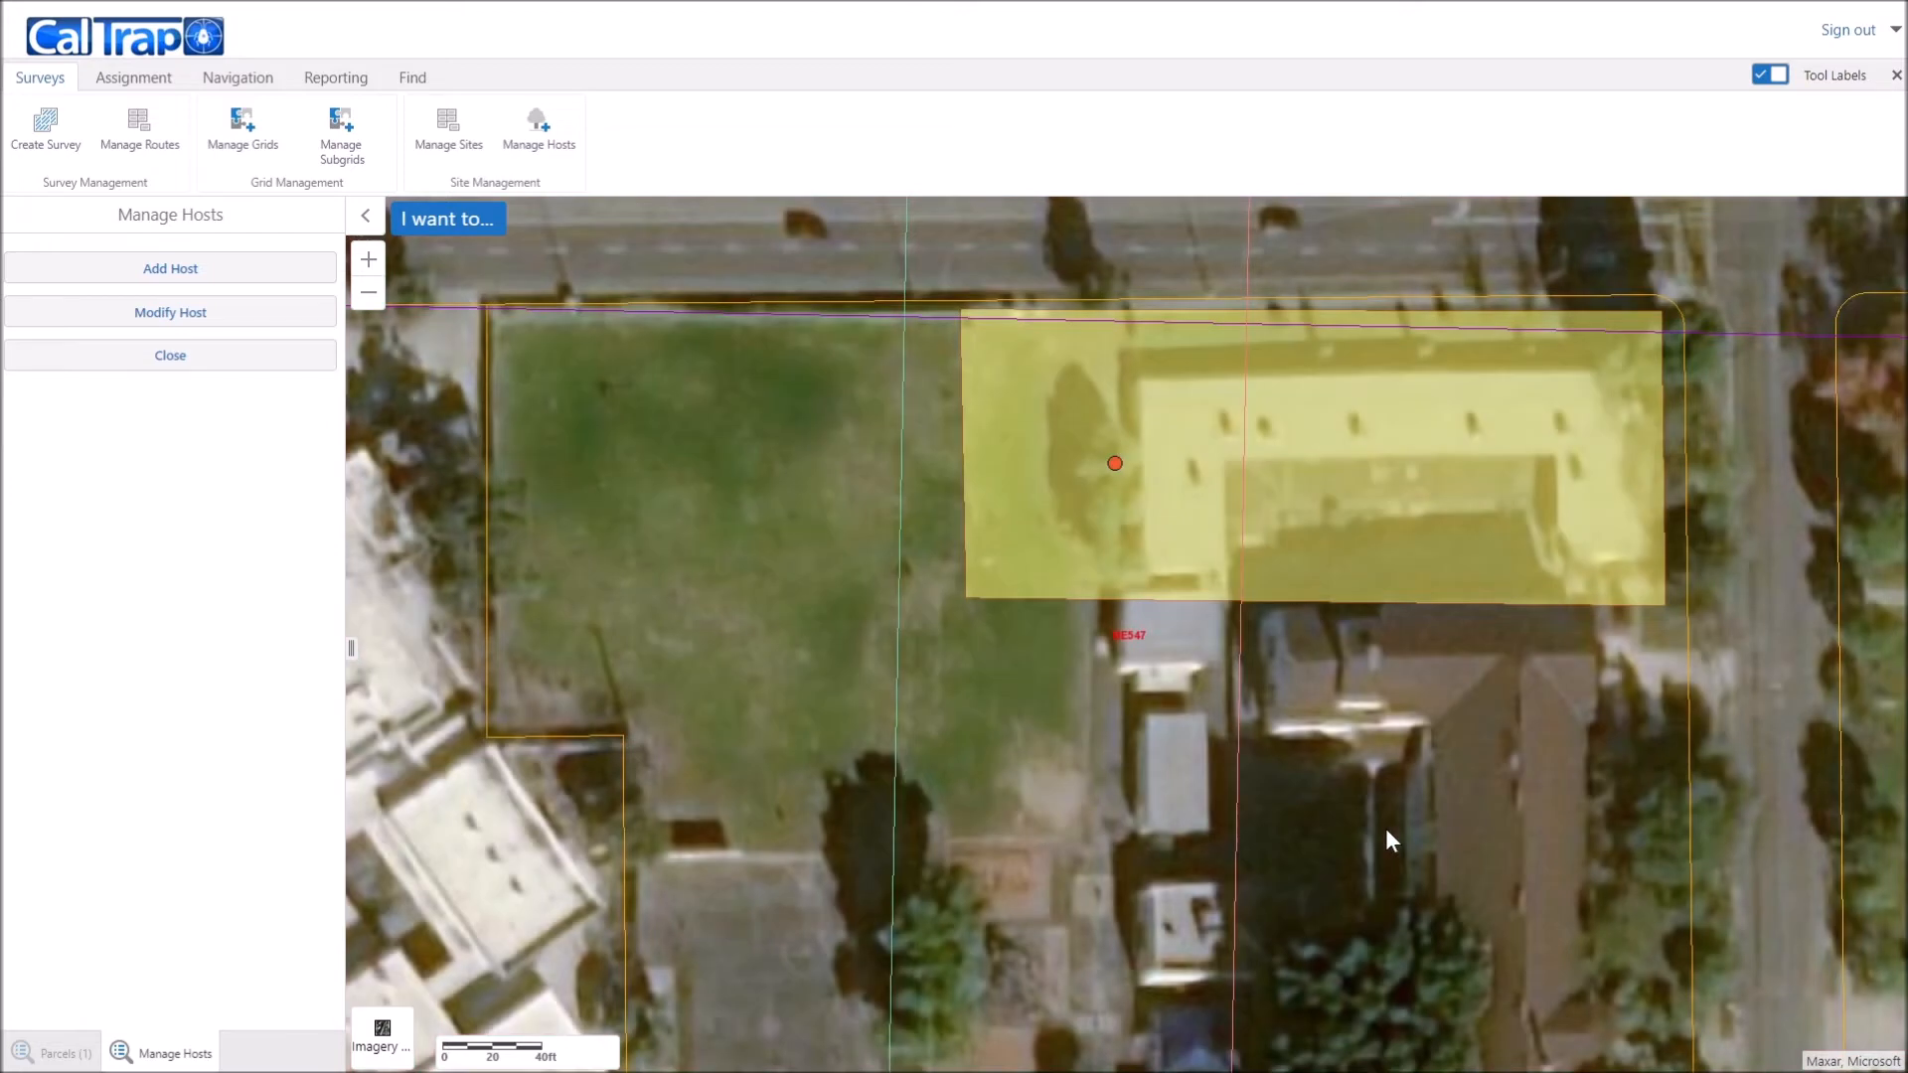
scroll(1385, 826, "down", 1)
Step: Close the host tools, recentre the map on the host's block, and show Manage Sites
left_click(185, 368)
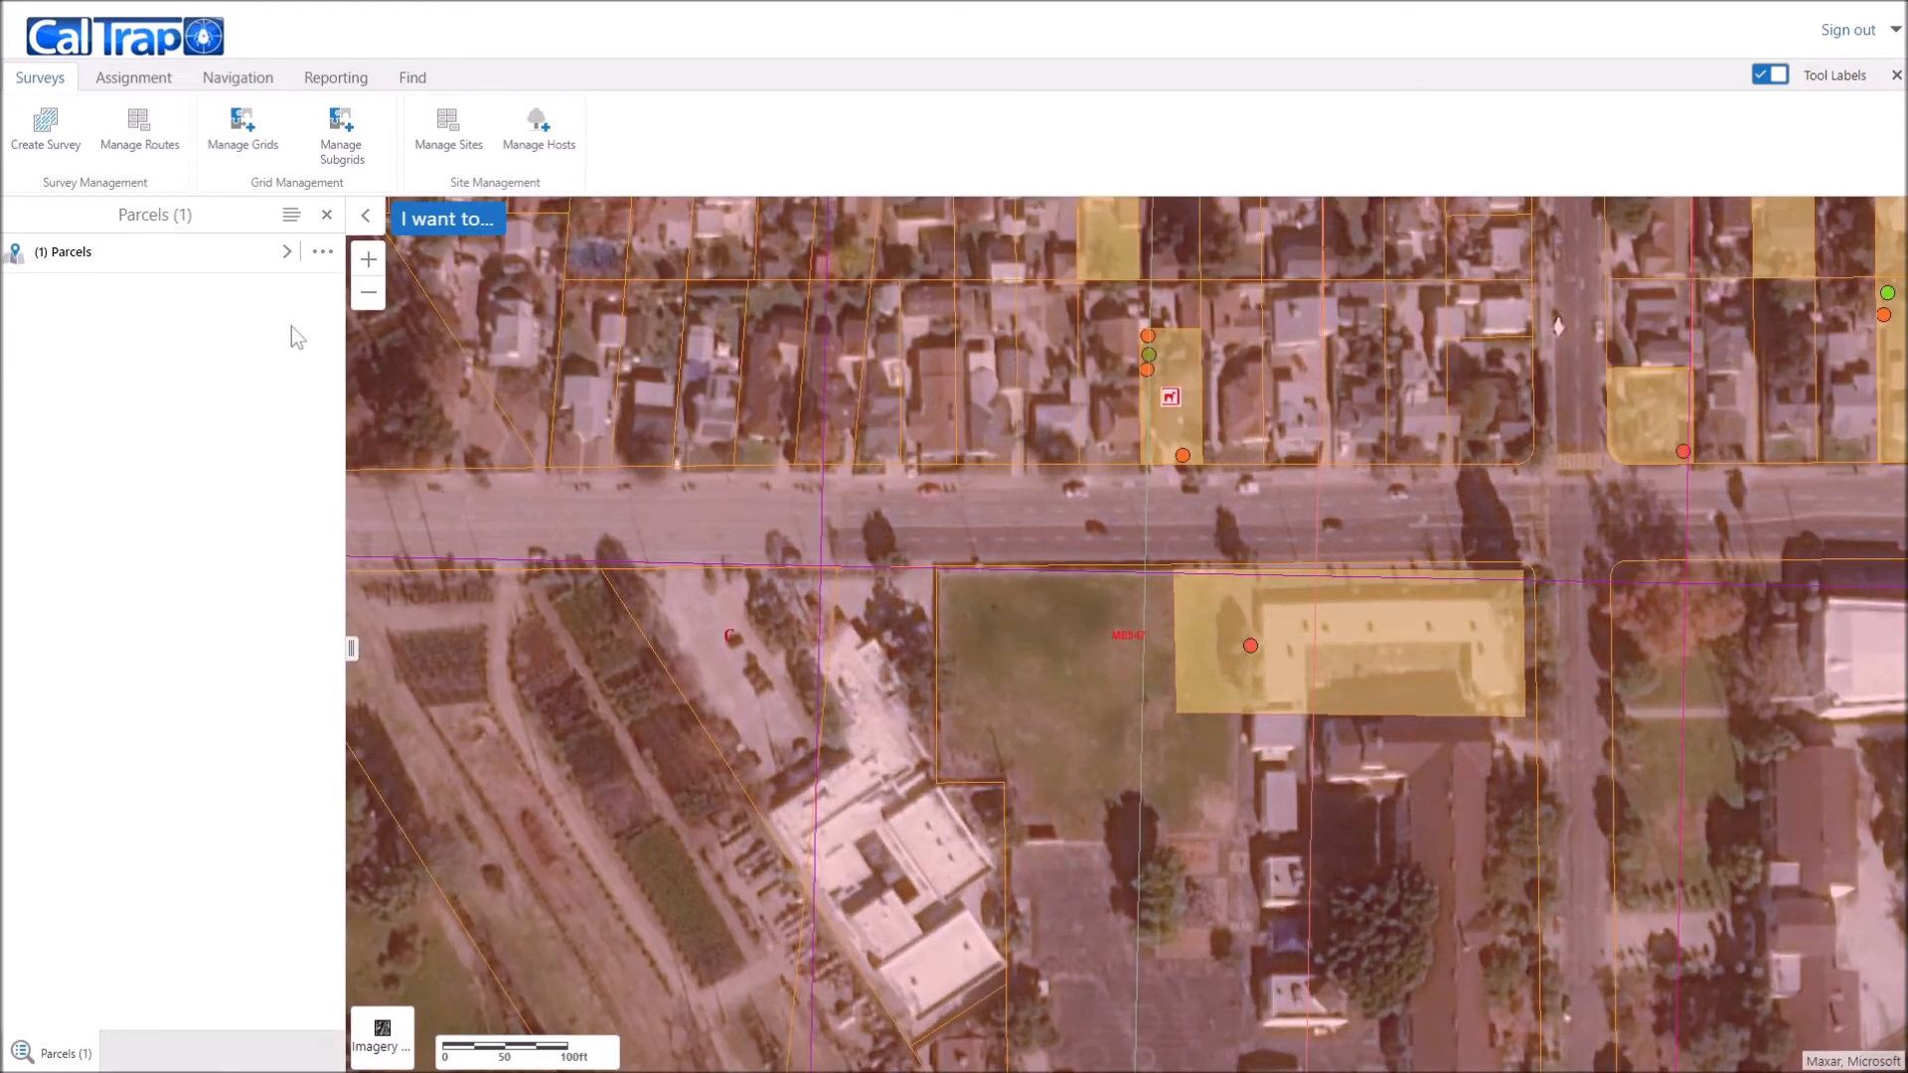
left_click(366, 216)
left_click_drag(1233, 914, 1005, 771)
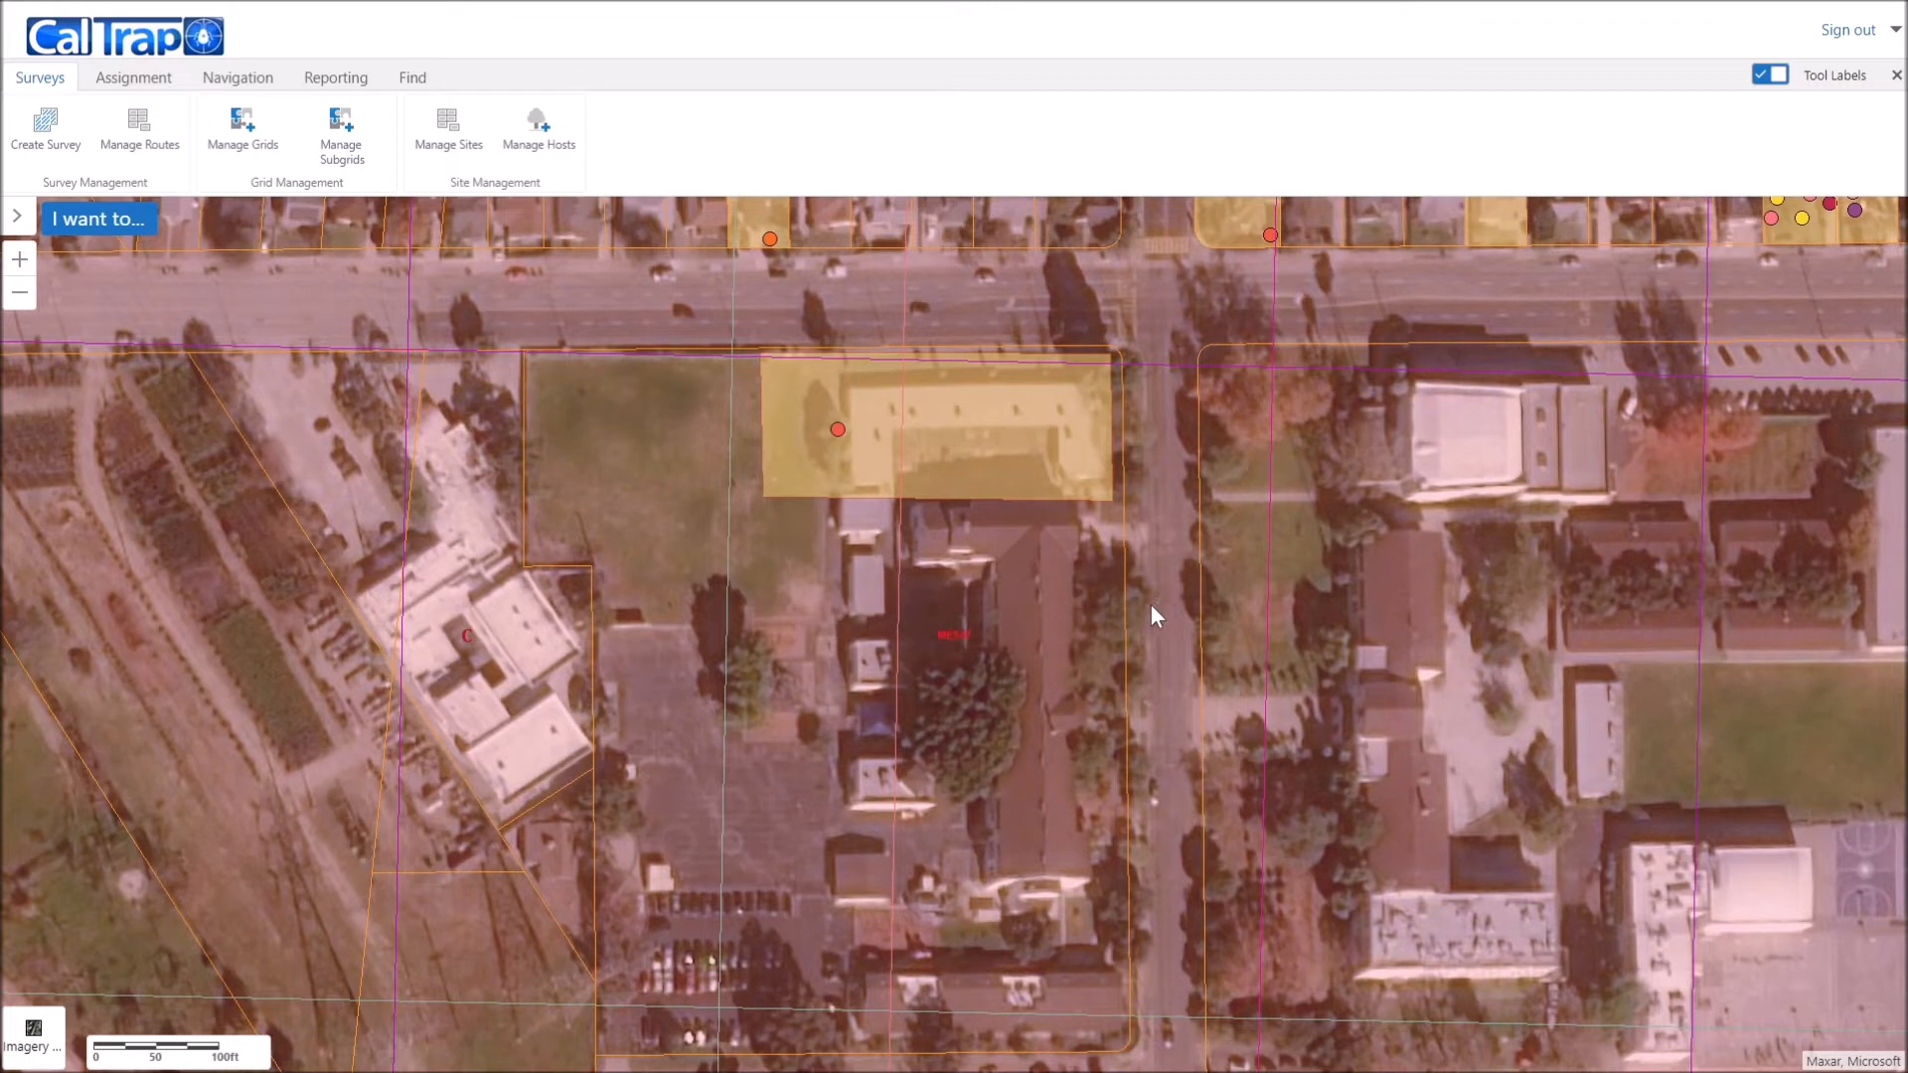
left_click(449, 131)
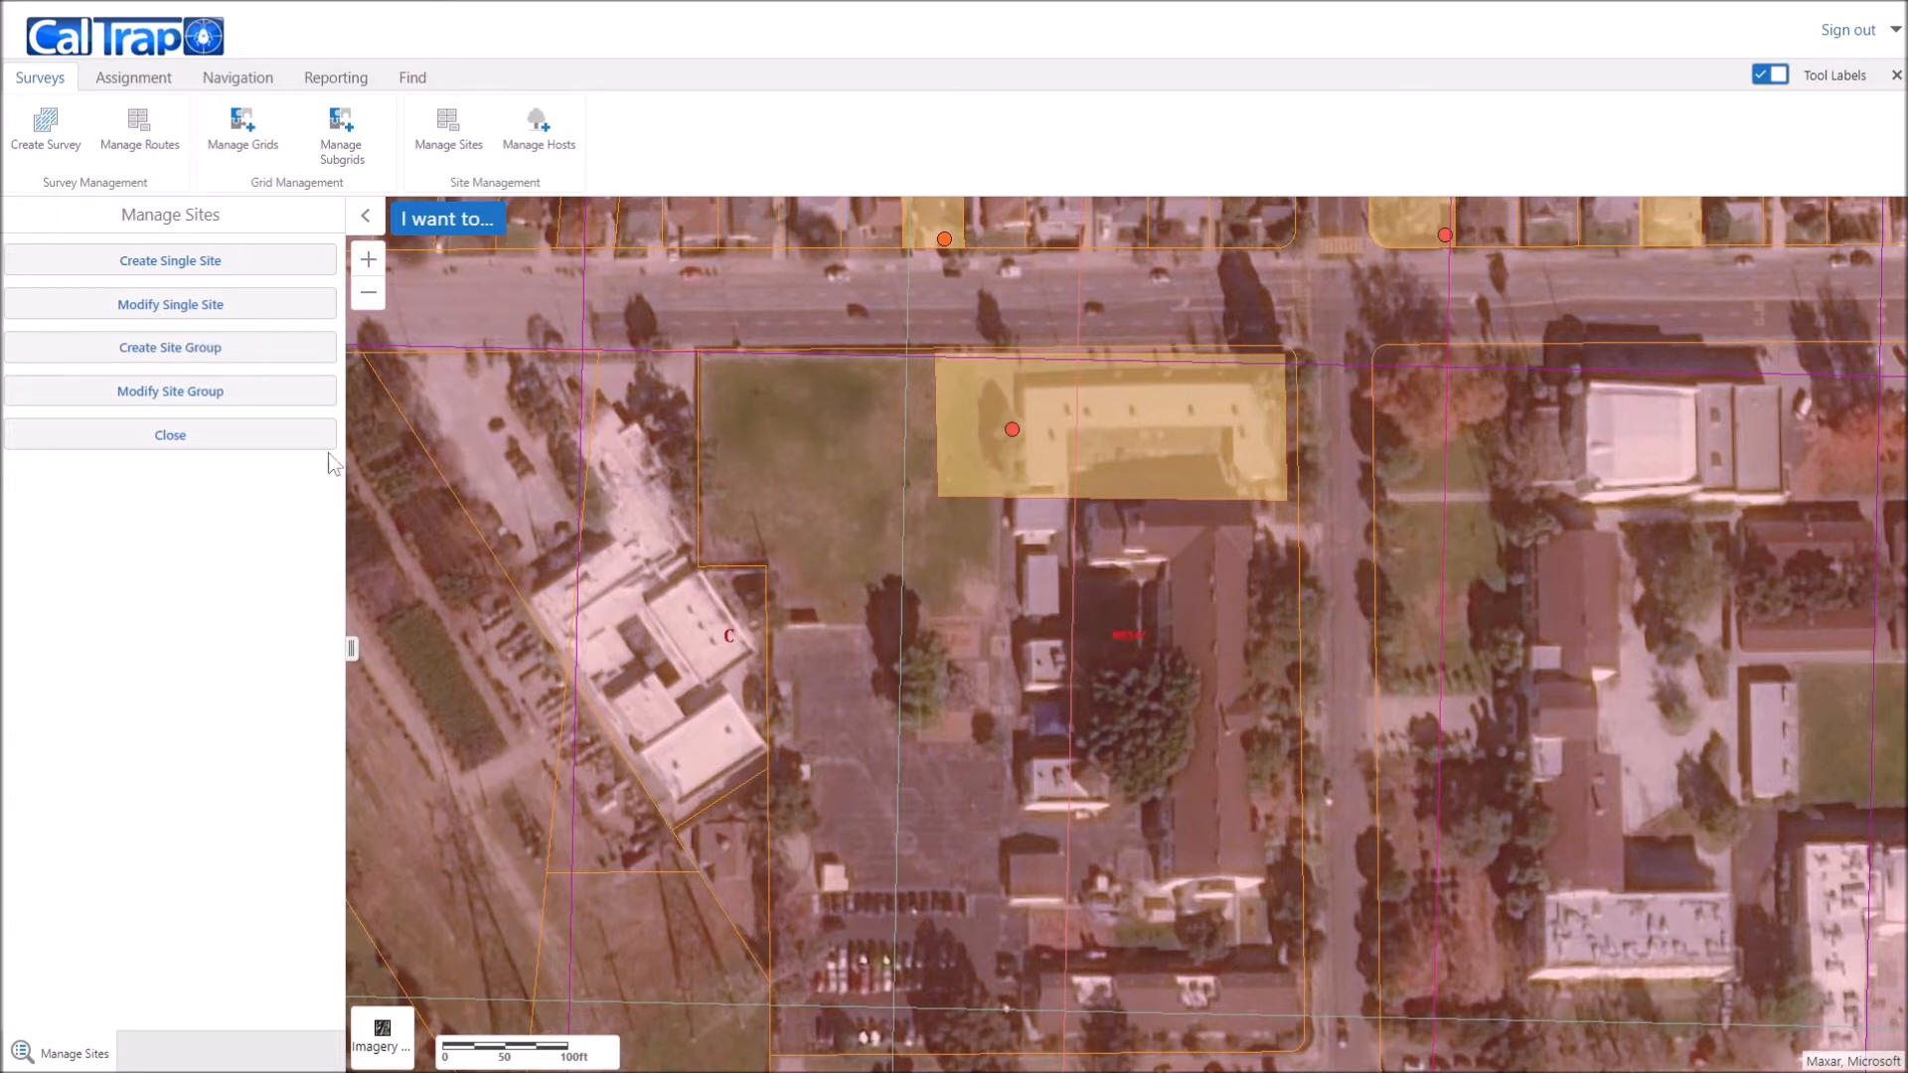
Step: Modify Site Group Test, choosing the large parcel south of the road for another site
left_click(145, 407)
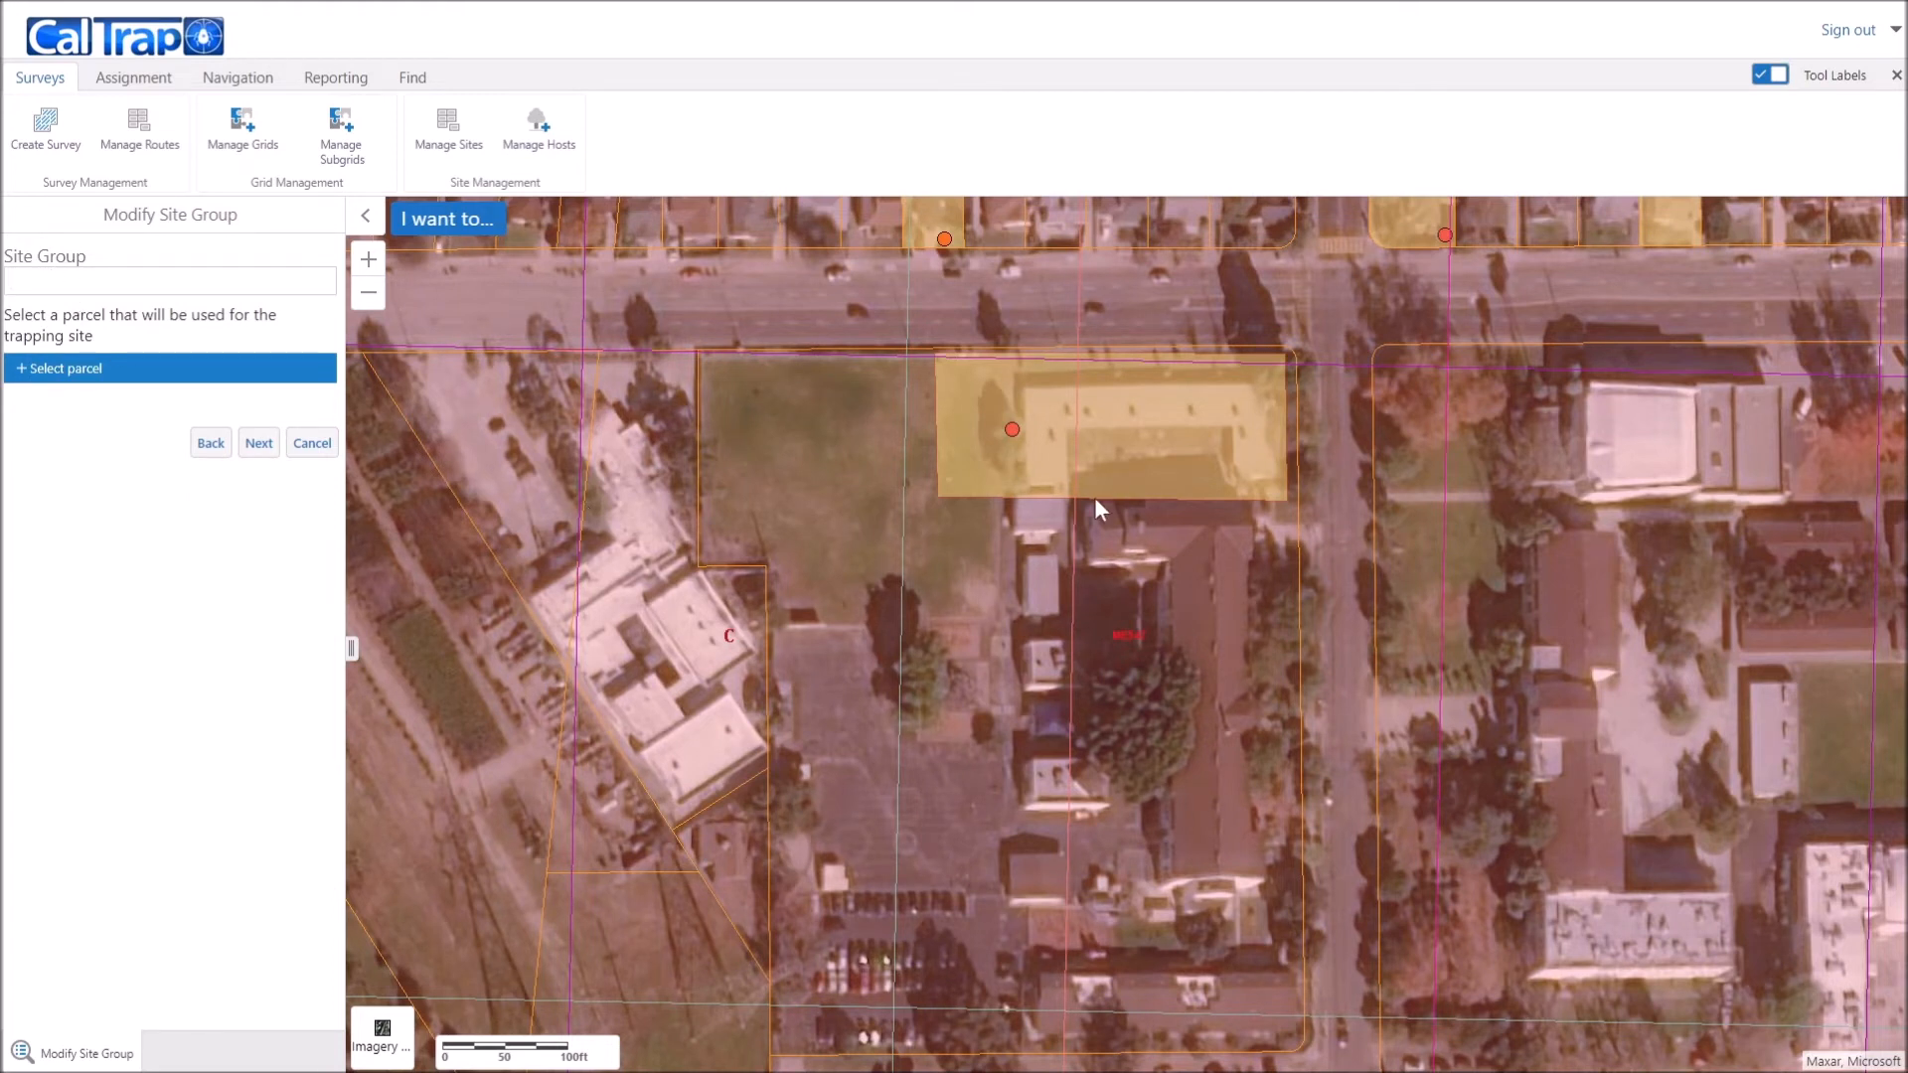
type("Site Group Test")
left_click(102, 314)
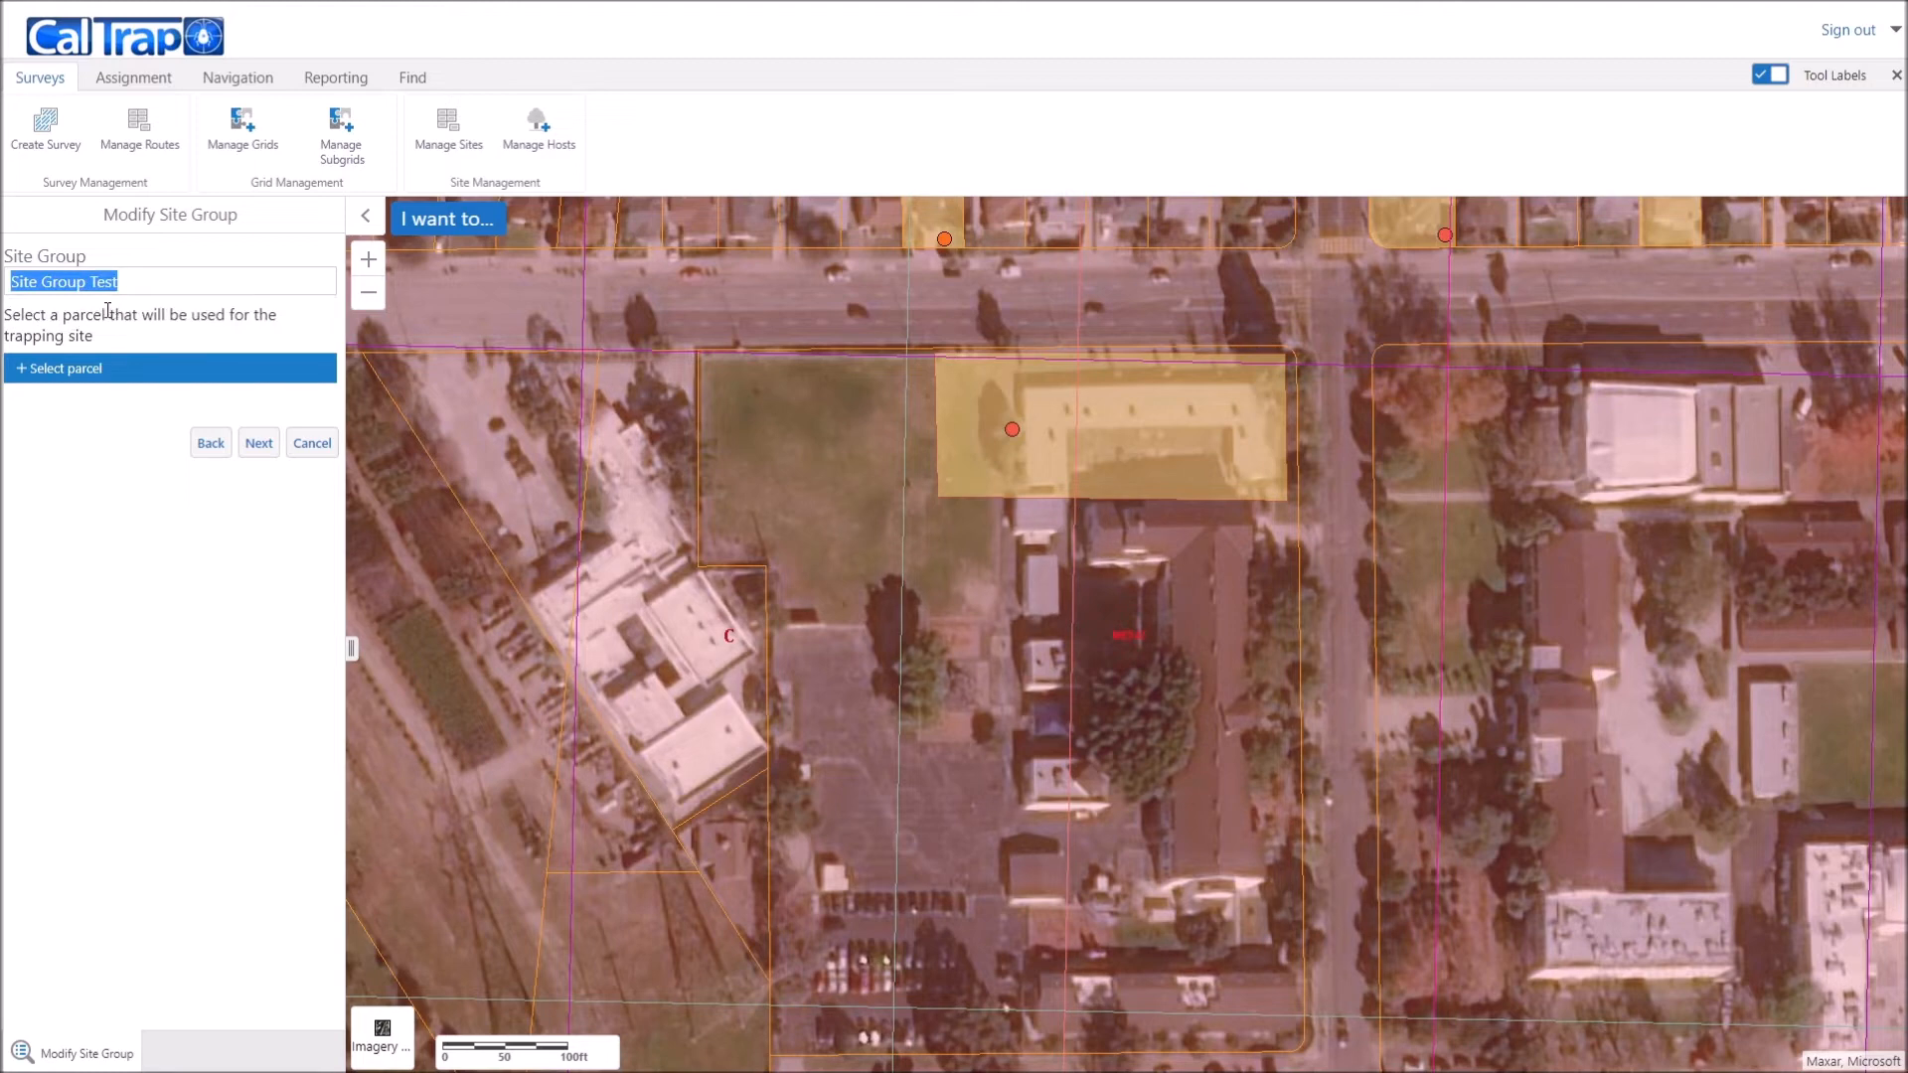
left_click(20, 378)
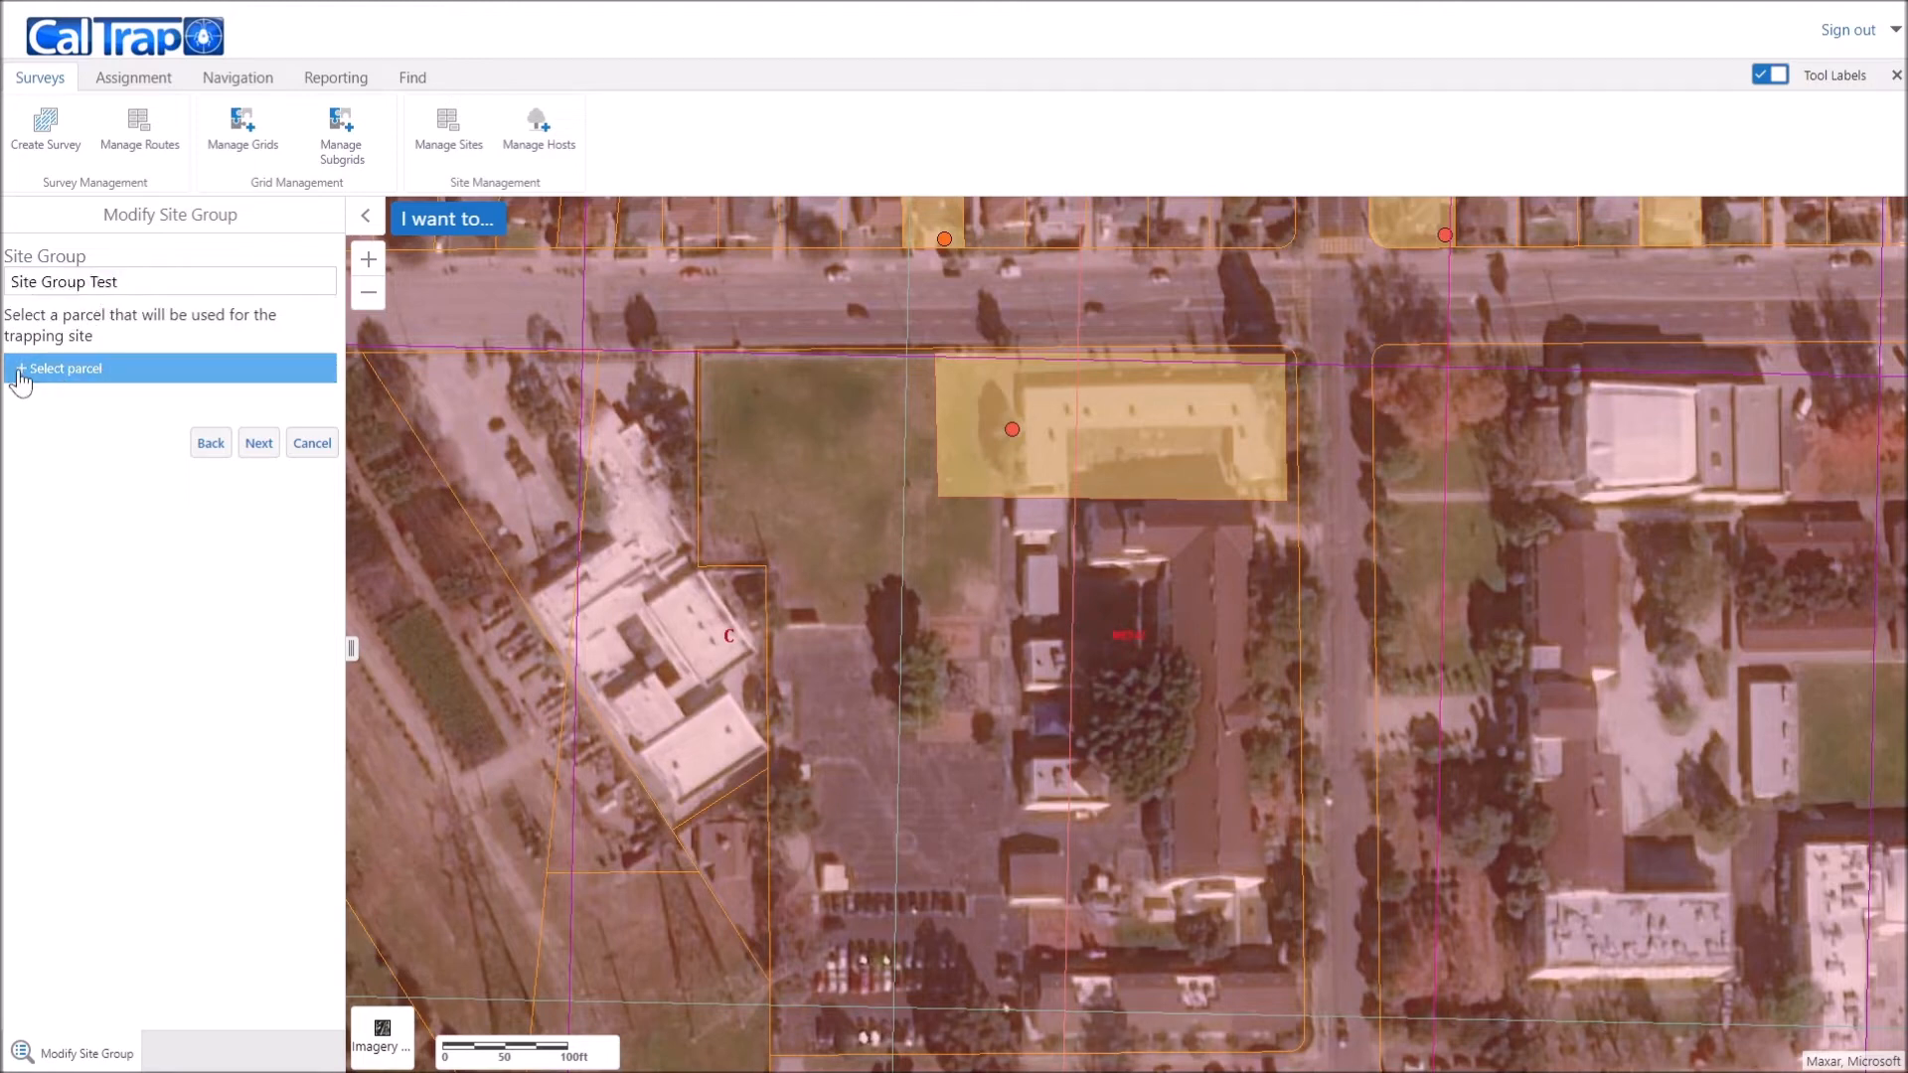
left_click(1066, 709)
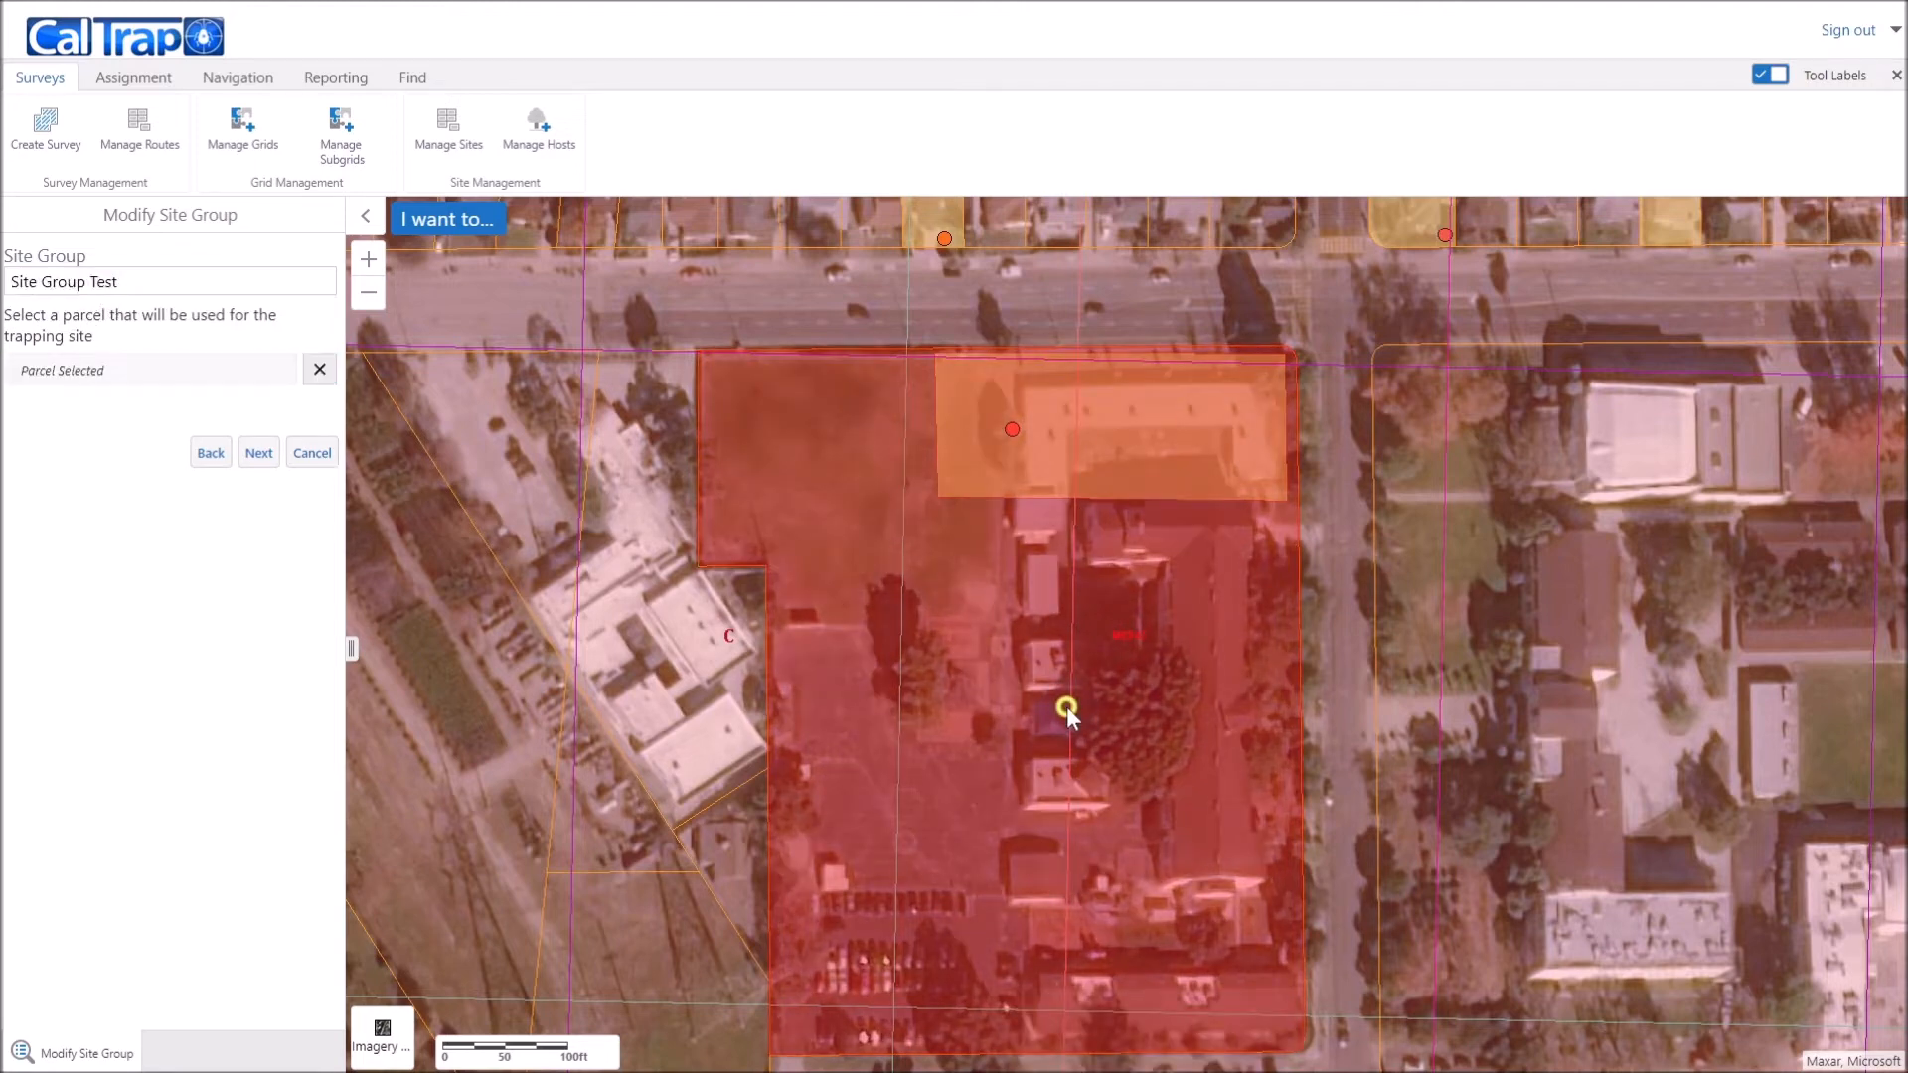
left_click(256, 457)
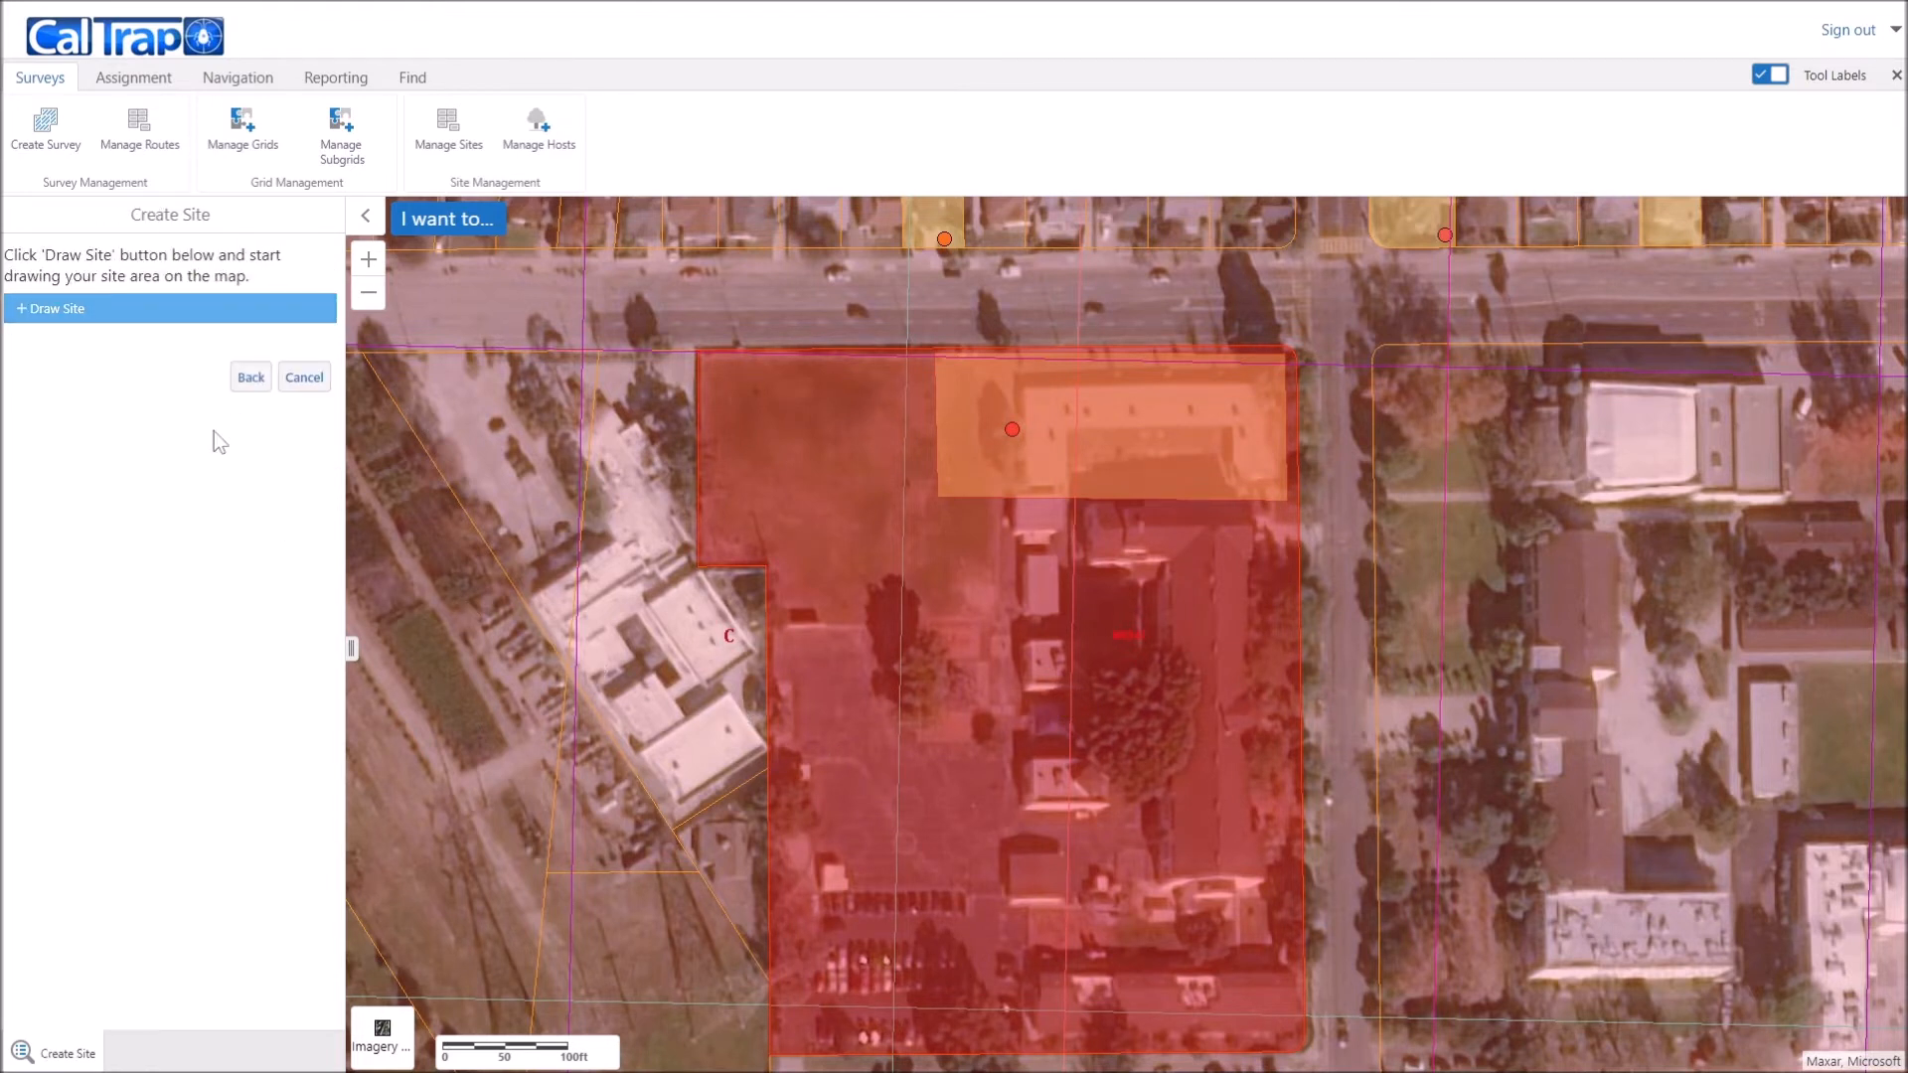
Step: Draw a rectangular site outline mid-parcel, just south of the host's yellow parcel
left_click(25, 315)
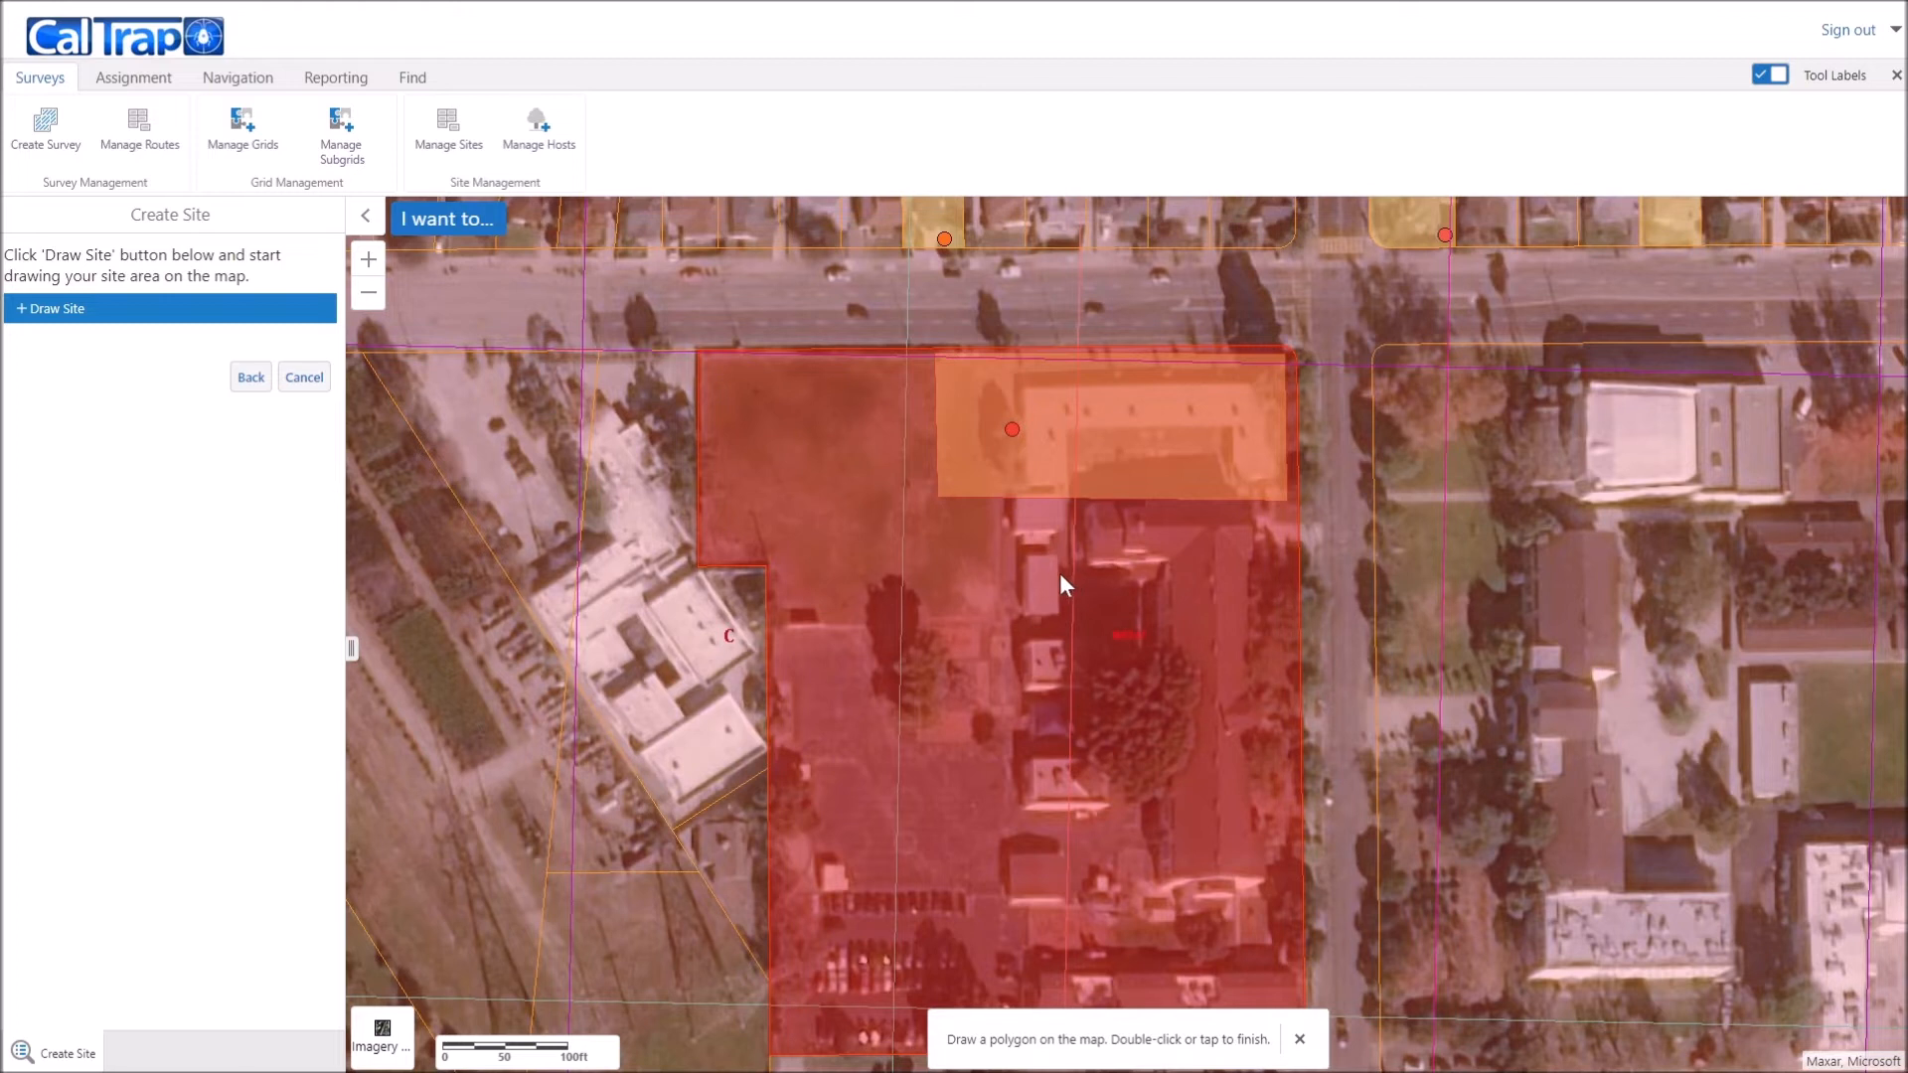
left_click(947, 541)
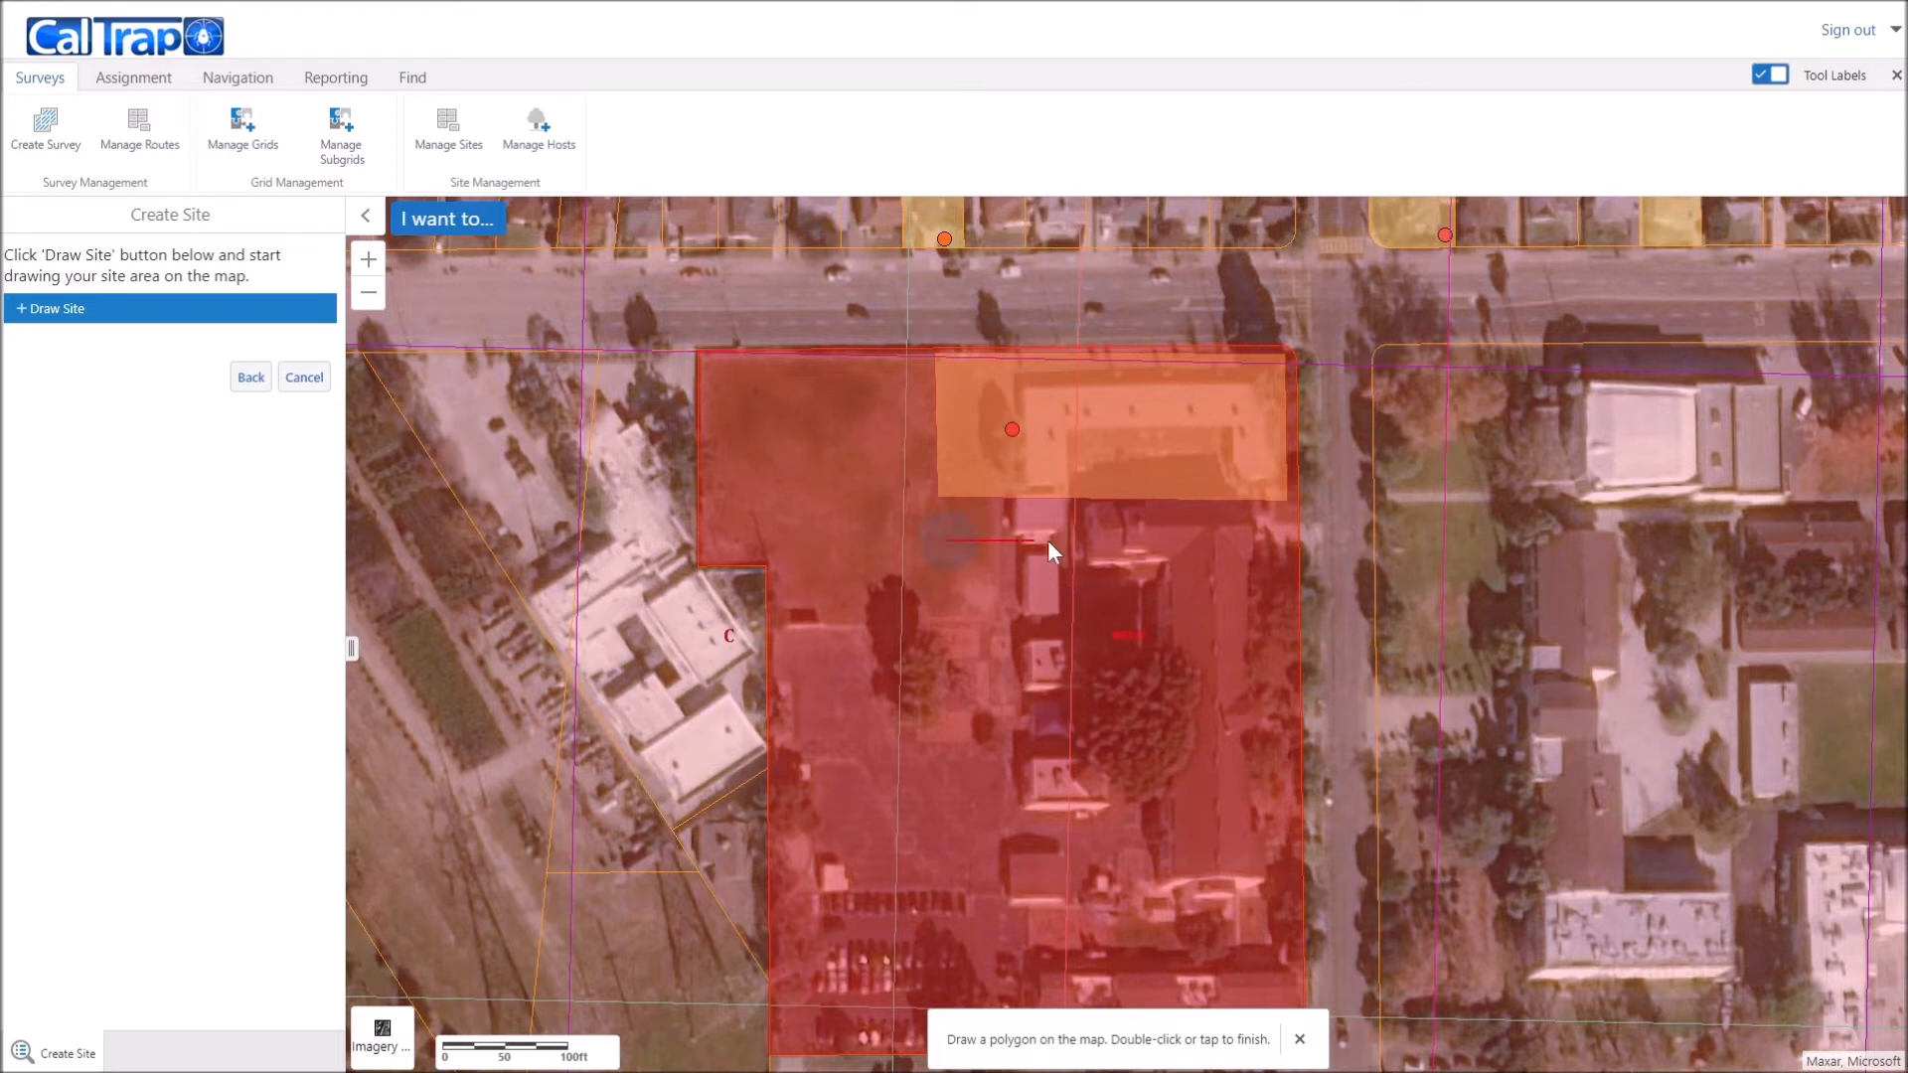
left_click(1333, 543)
left_click(1333, 701)
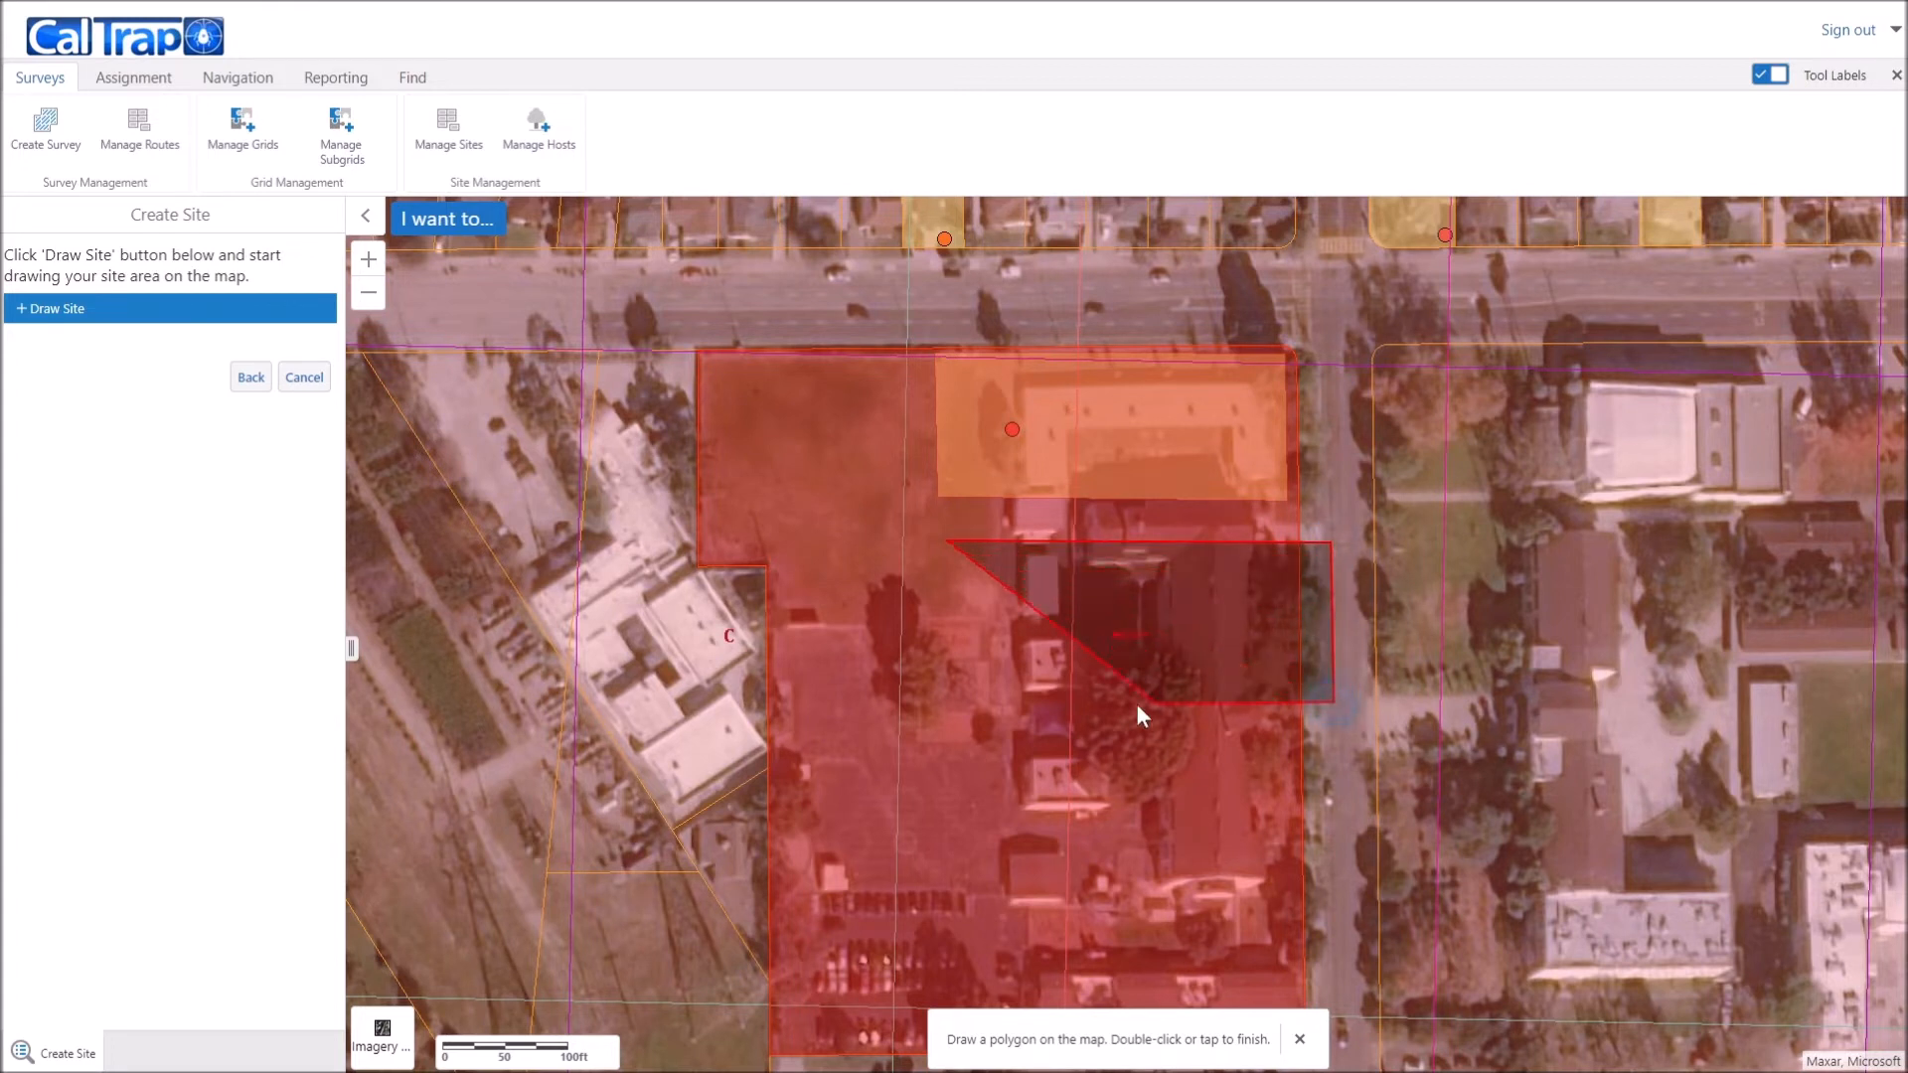
double_click(950, 696)
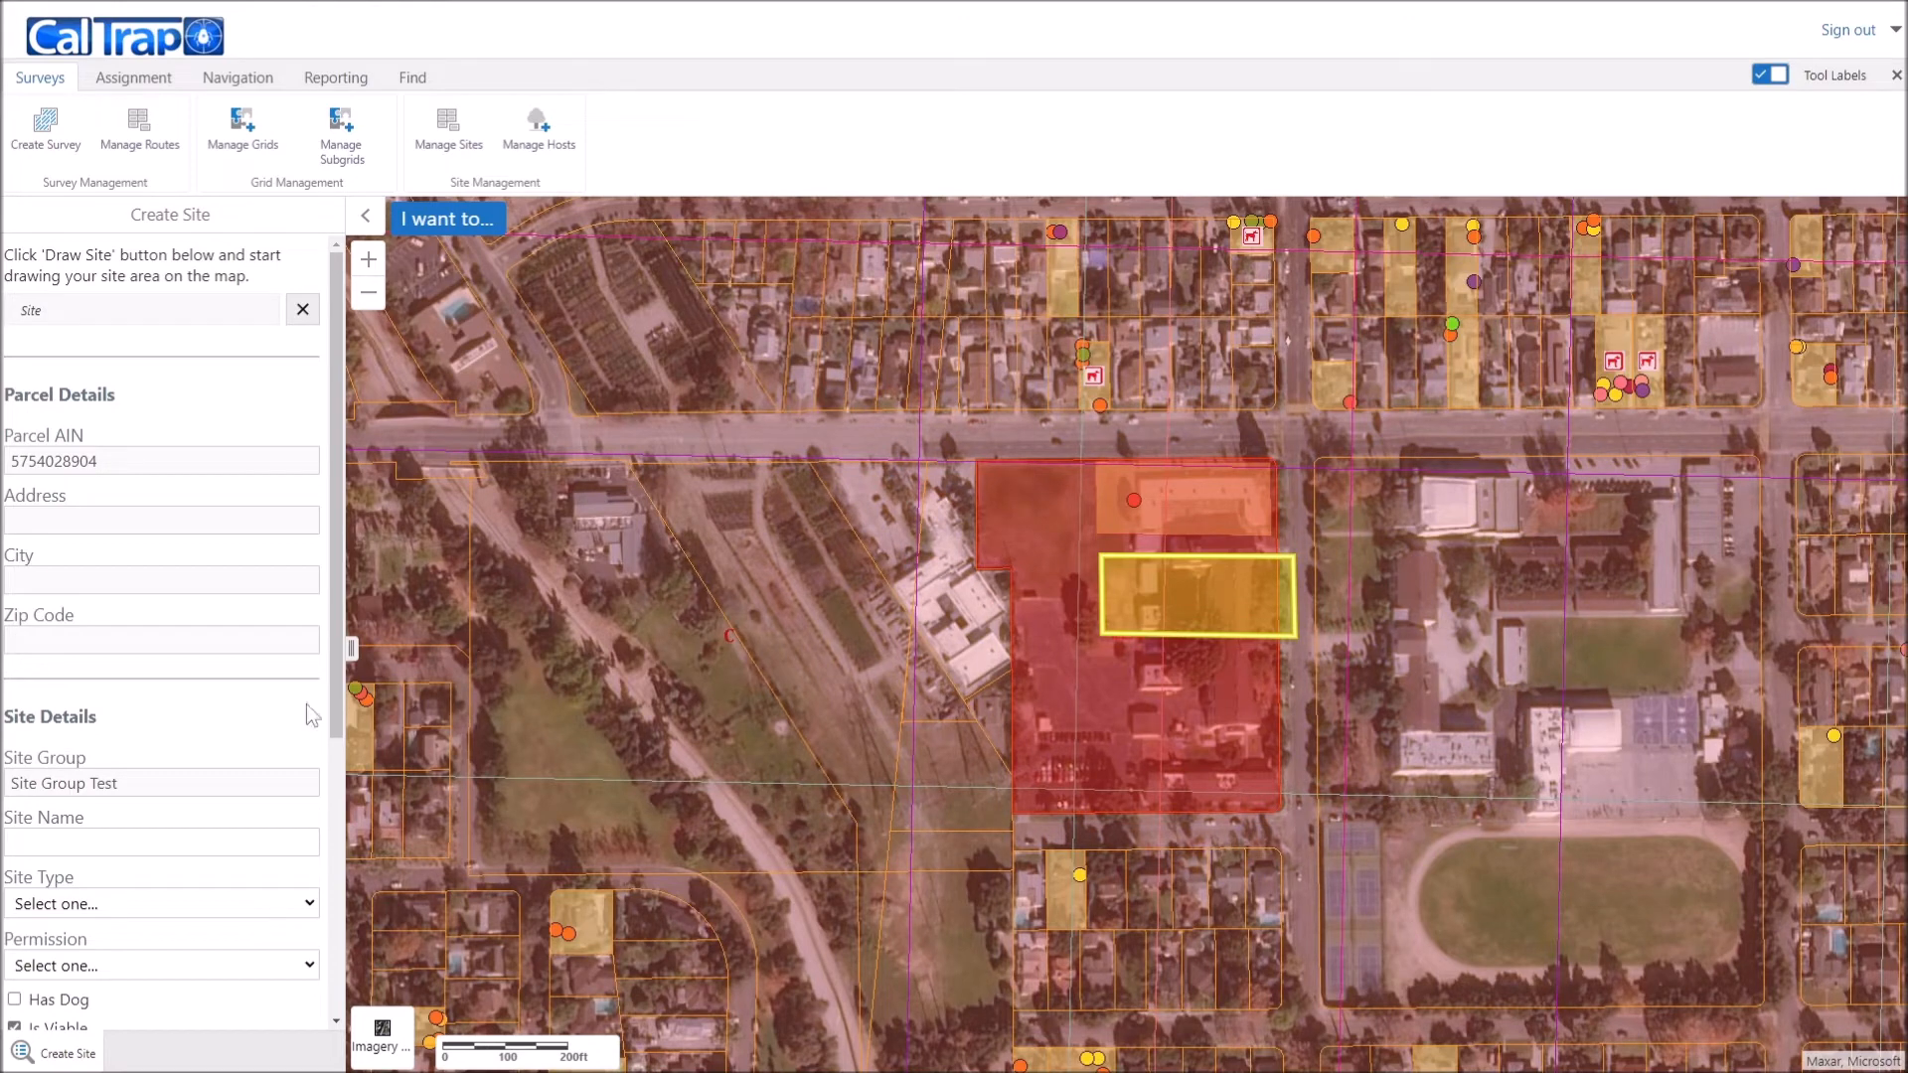
Step: Name the site 'Unit 2', set type Residential and Permission Given, and save it
scroll(136, 788, "down", 2)
left_click(157, 725)
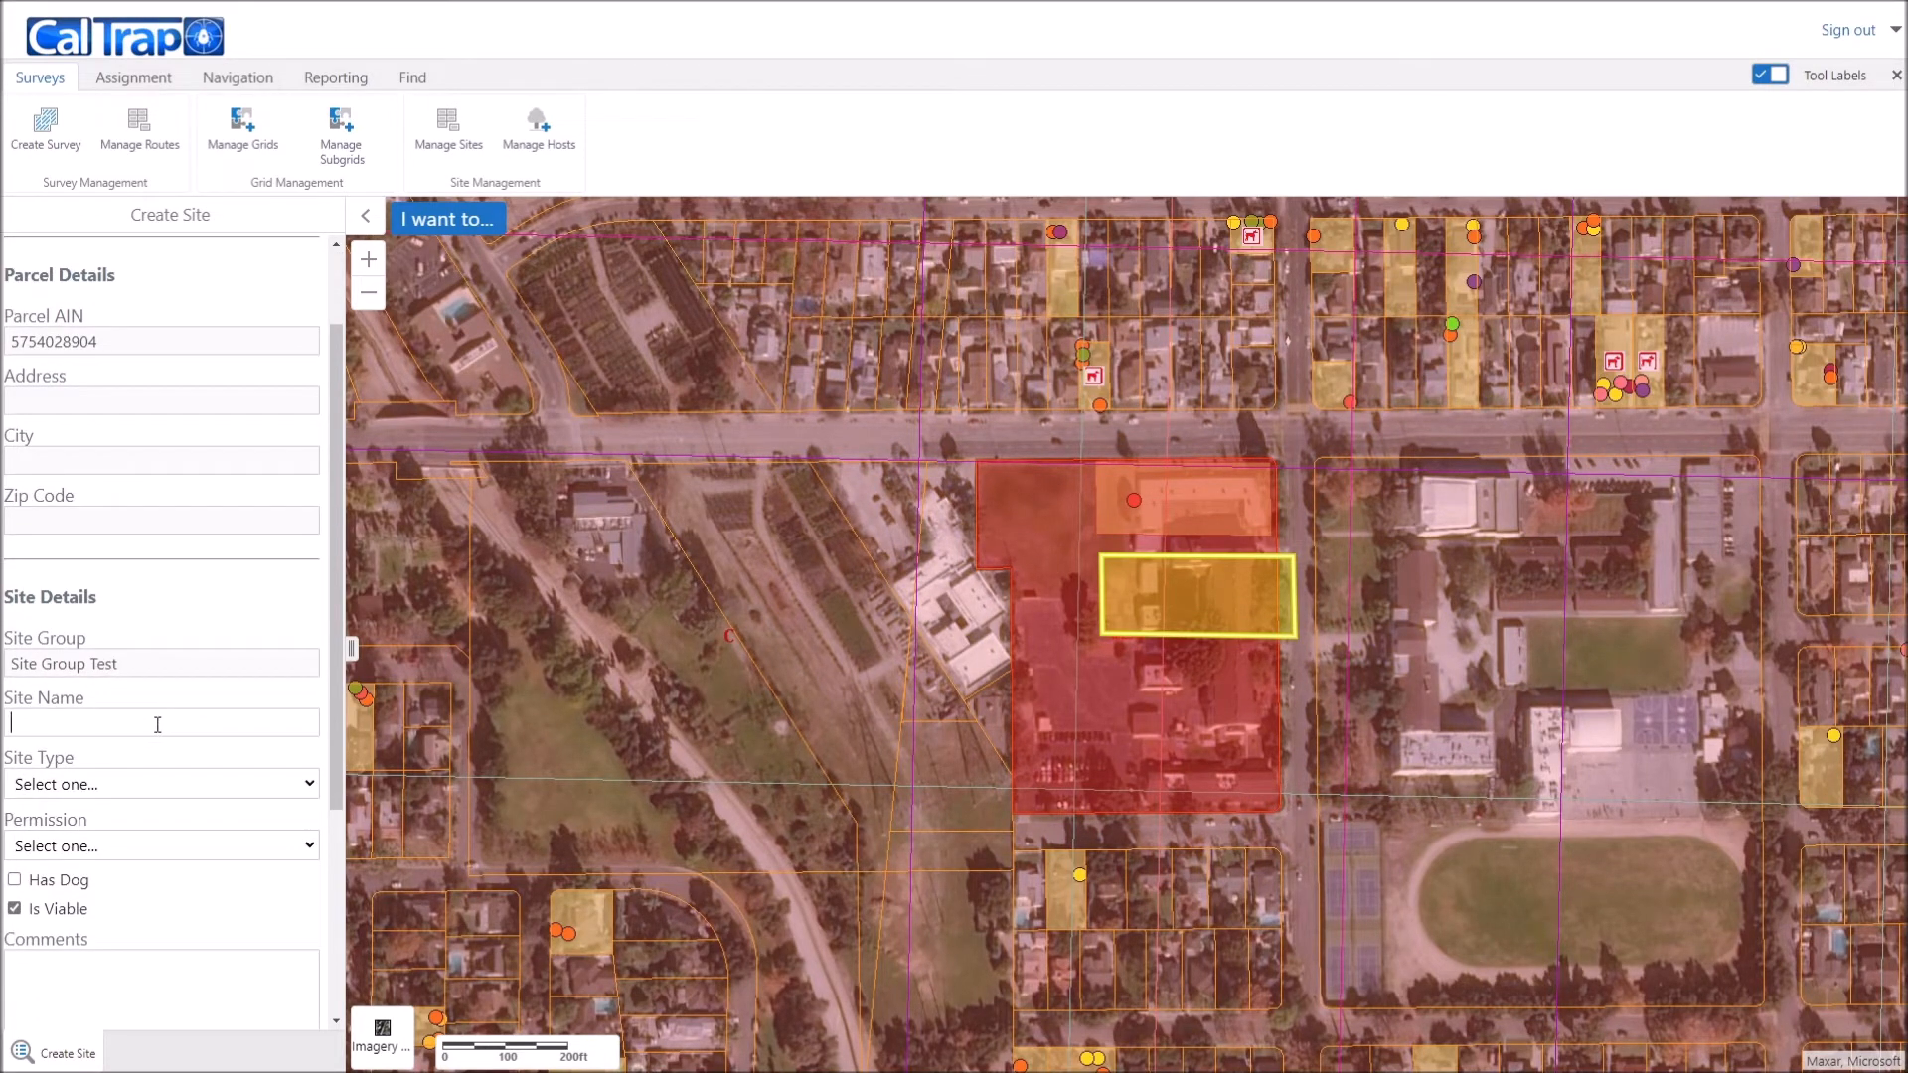
type("Unit 2")
left_click(121, 784)
left_click(128, 840)
left_click(128, 846)
left_click(124, 898)
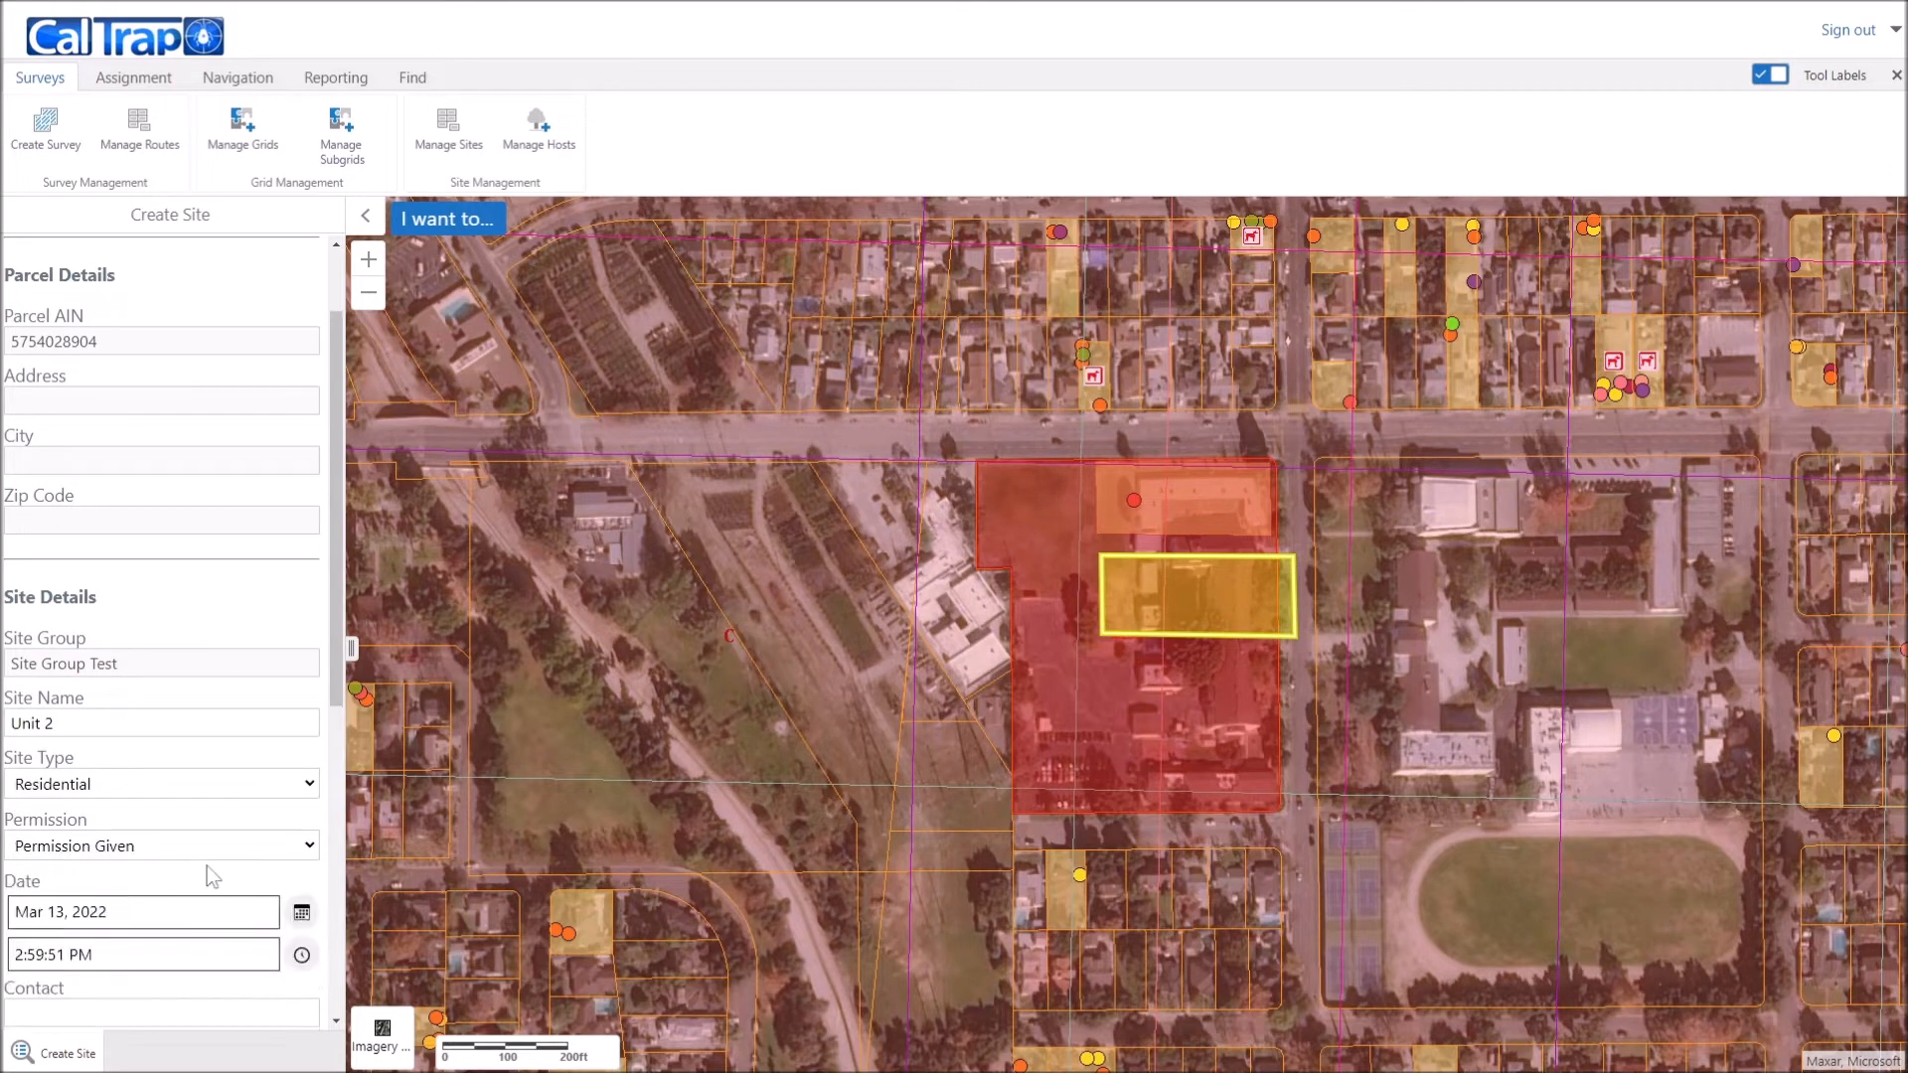
scroll(206, 867, "down", 5)
scroll(188, 844, "down", 1)
left_click(243, 1010)
left_click(1108, 585)
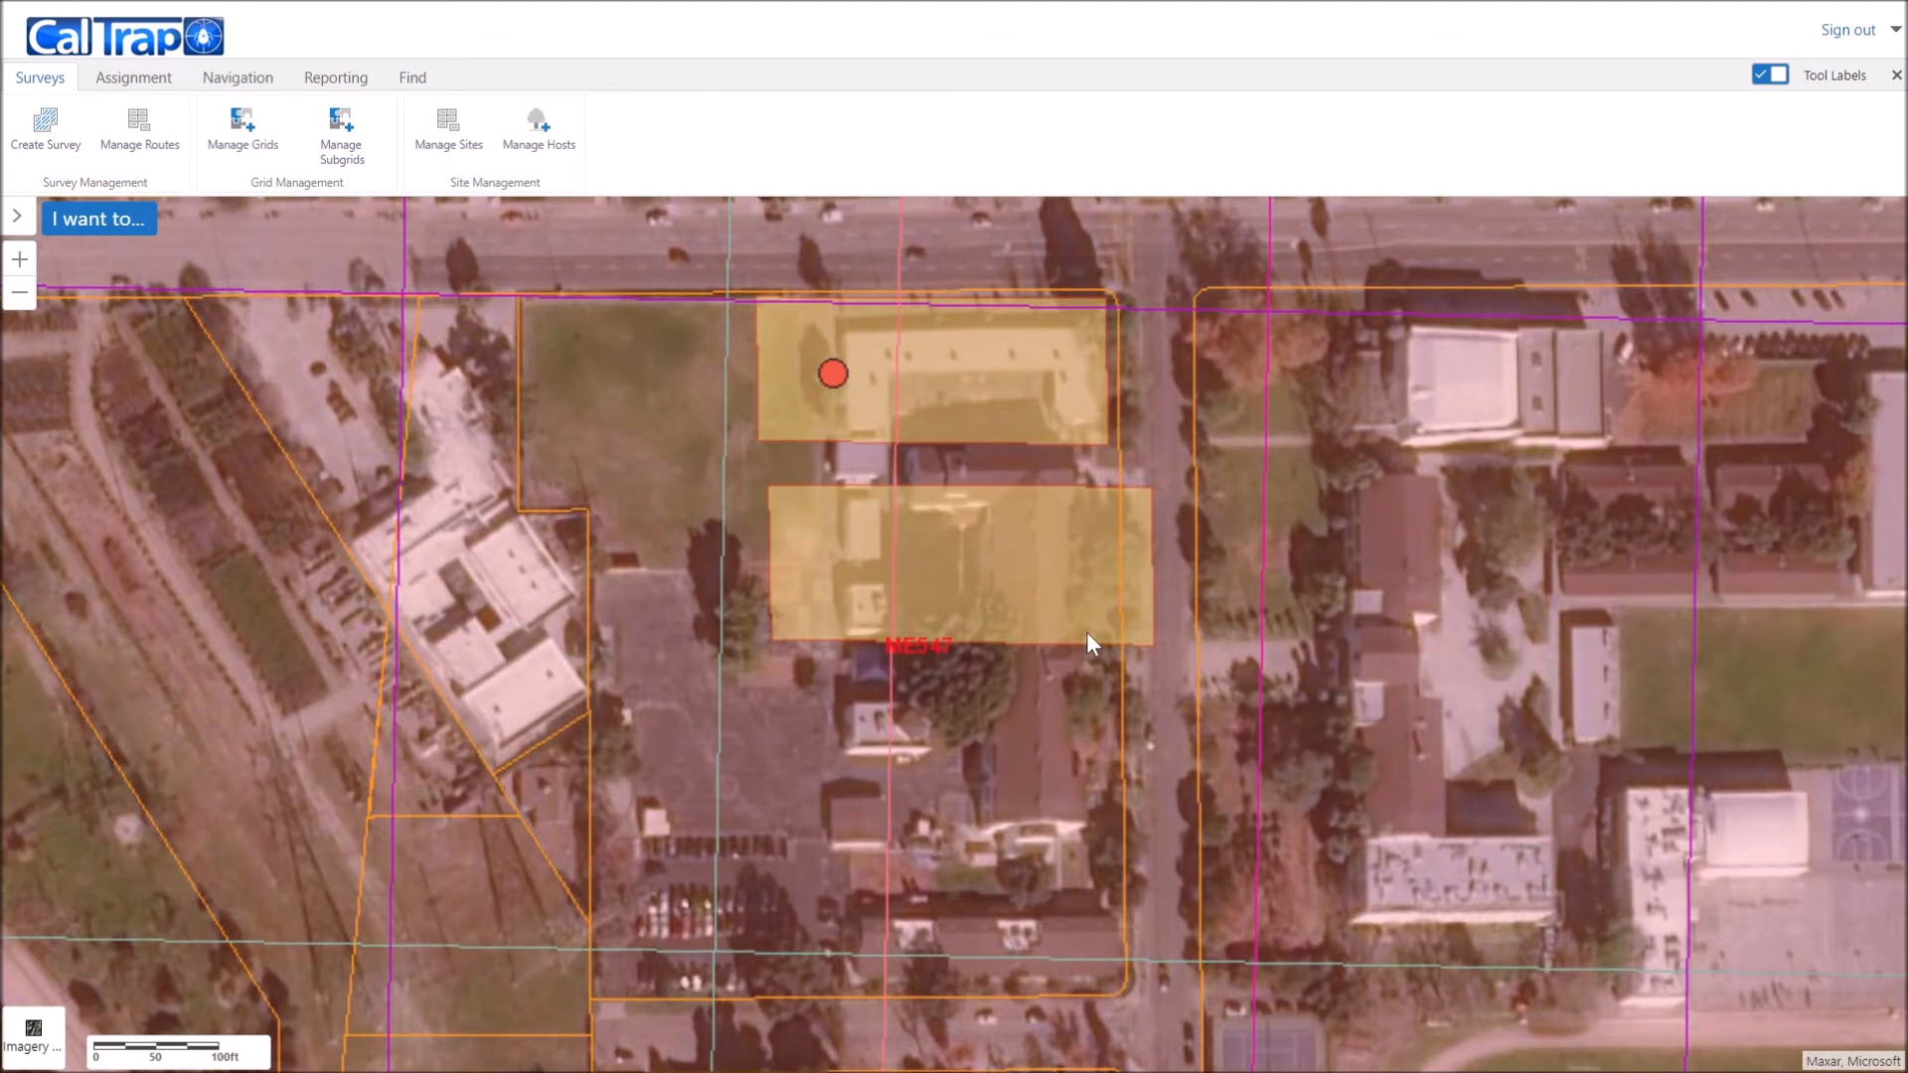
Step: Add an Avocado host (common fruit trees) at Unit 2's east edge and save it
left_click(538, 127)
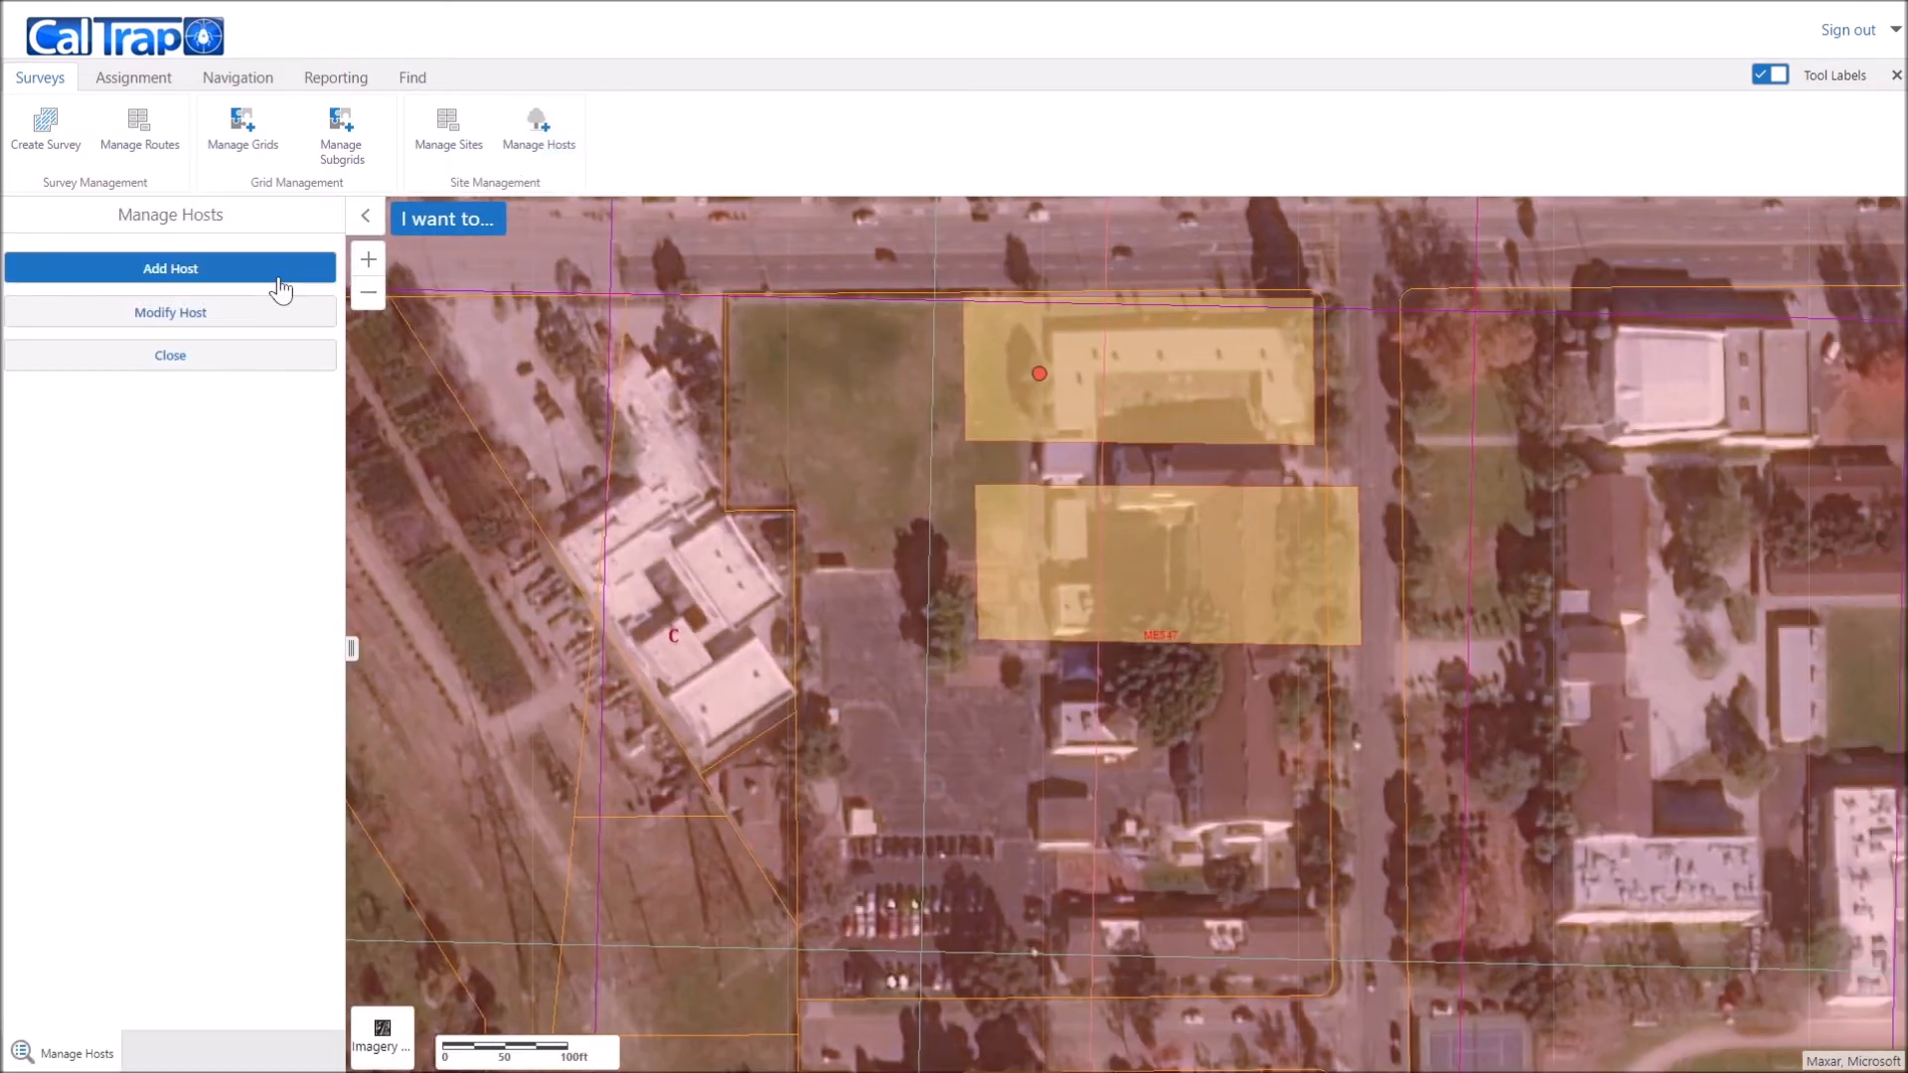
left_click(278, 270)
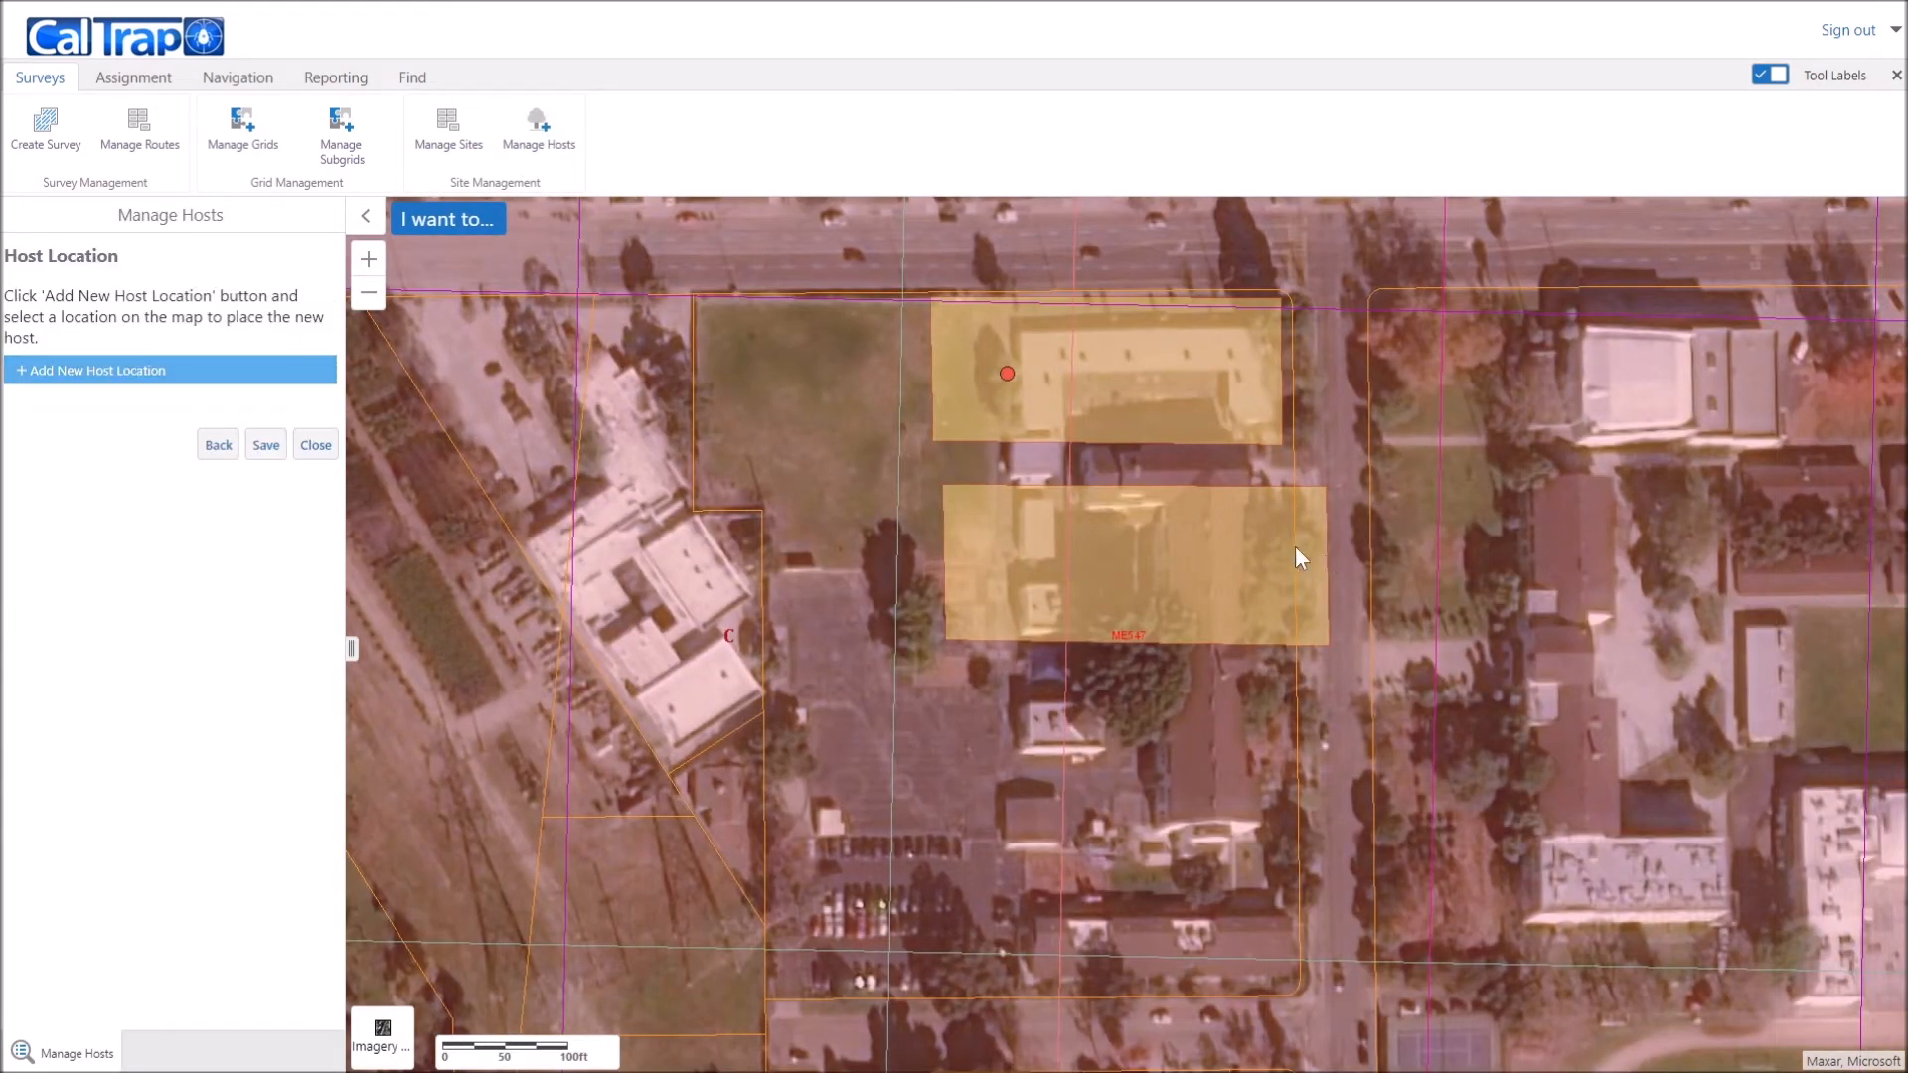
left_click(75, 376)
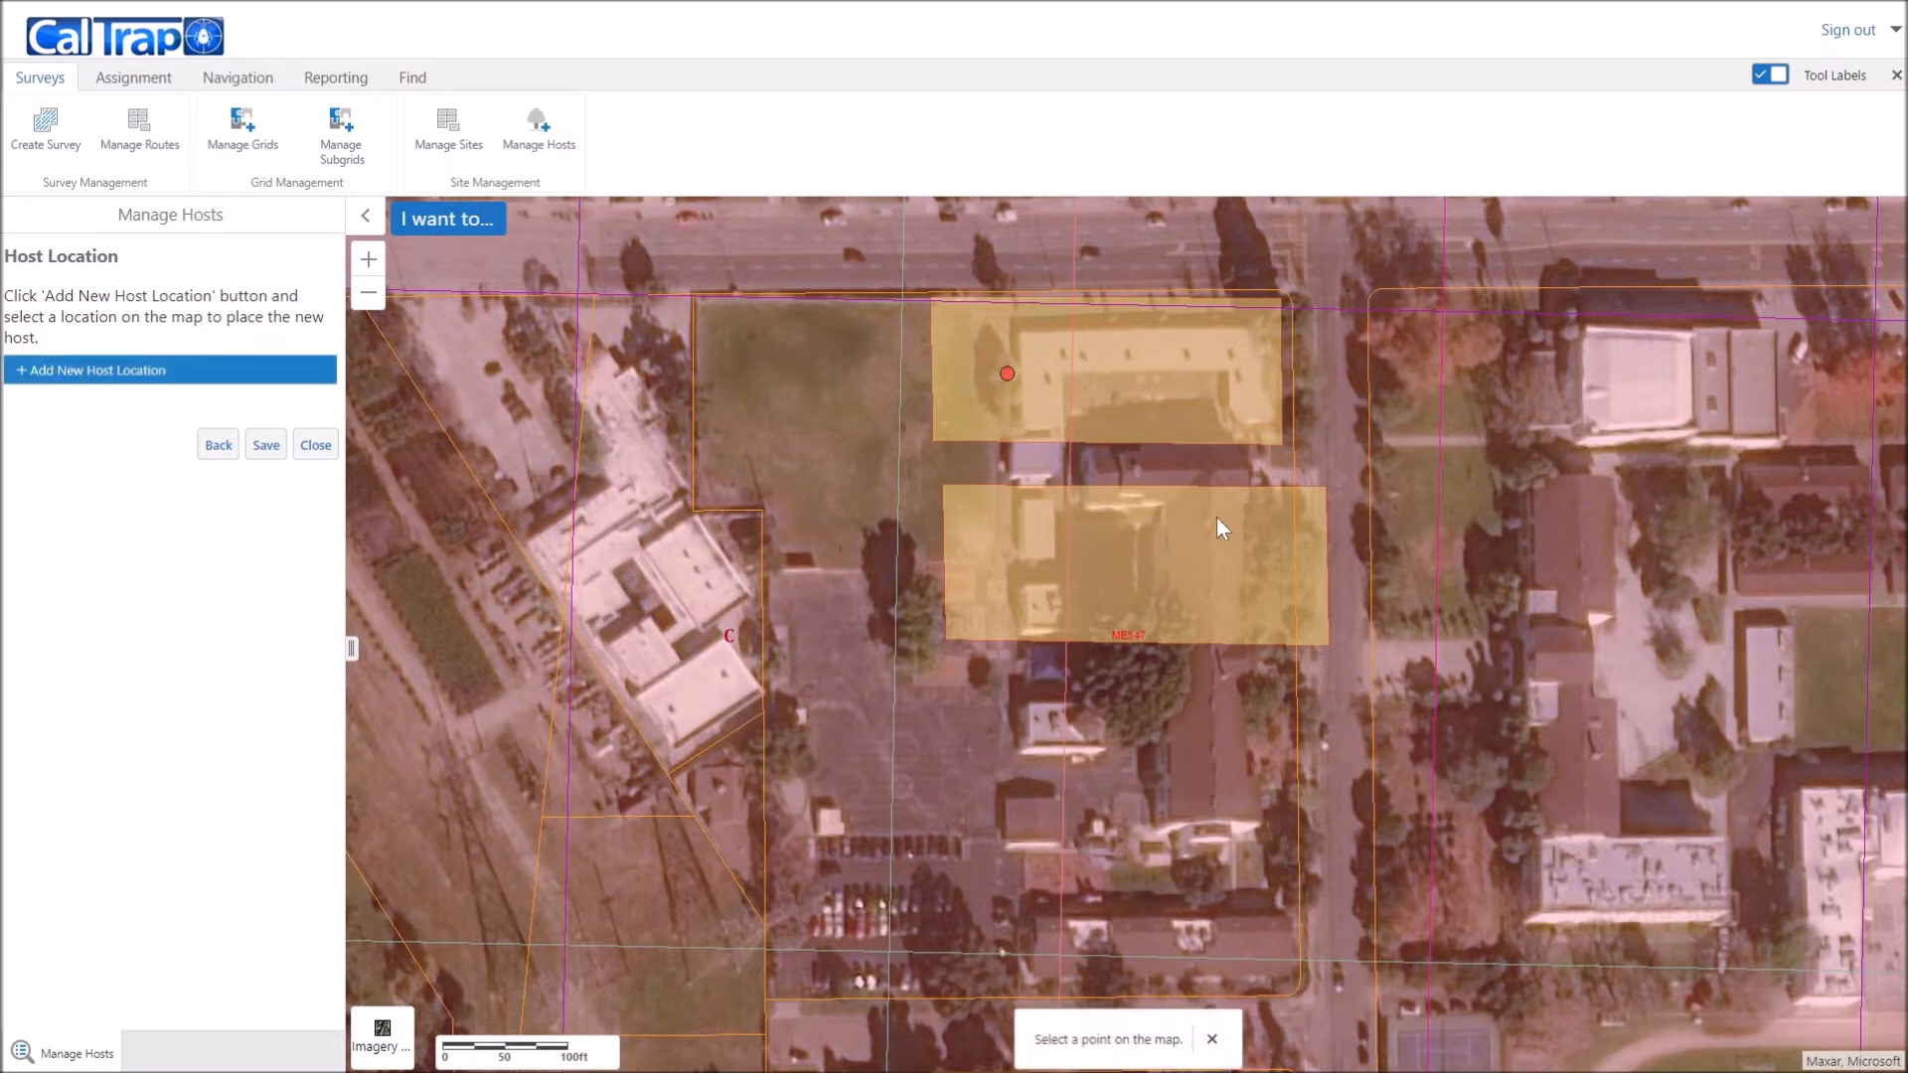
left_click(1314, 532)
left_click(136, 650)
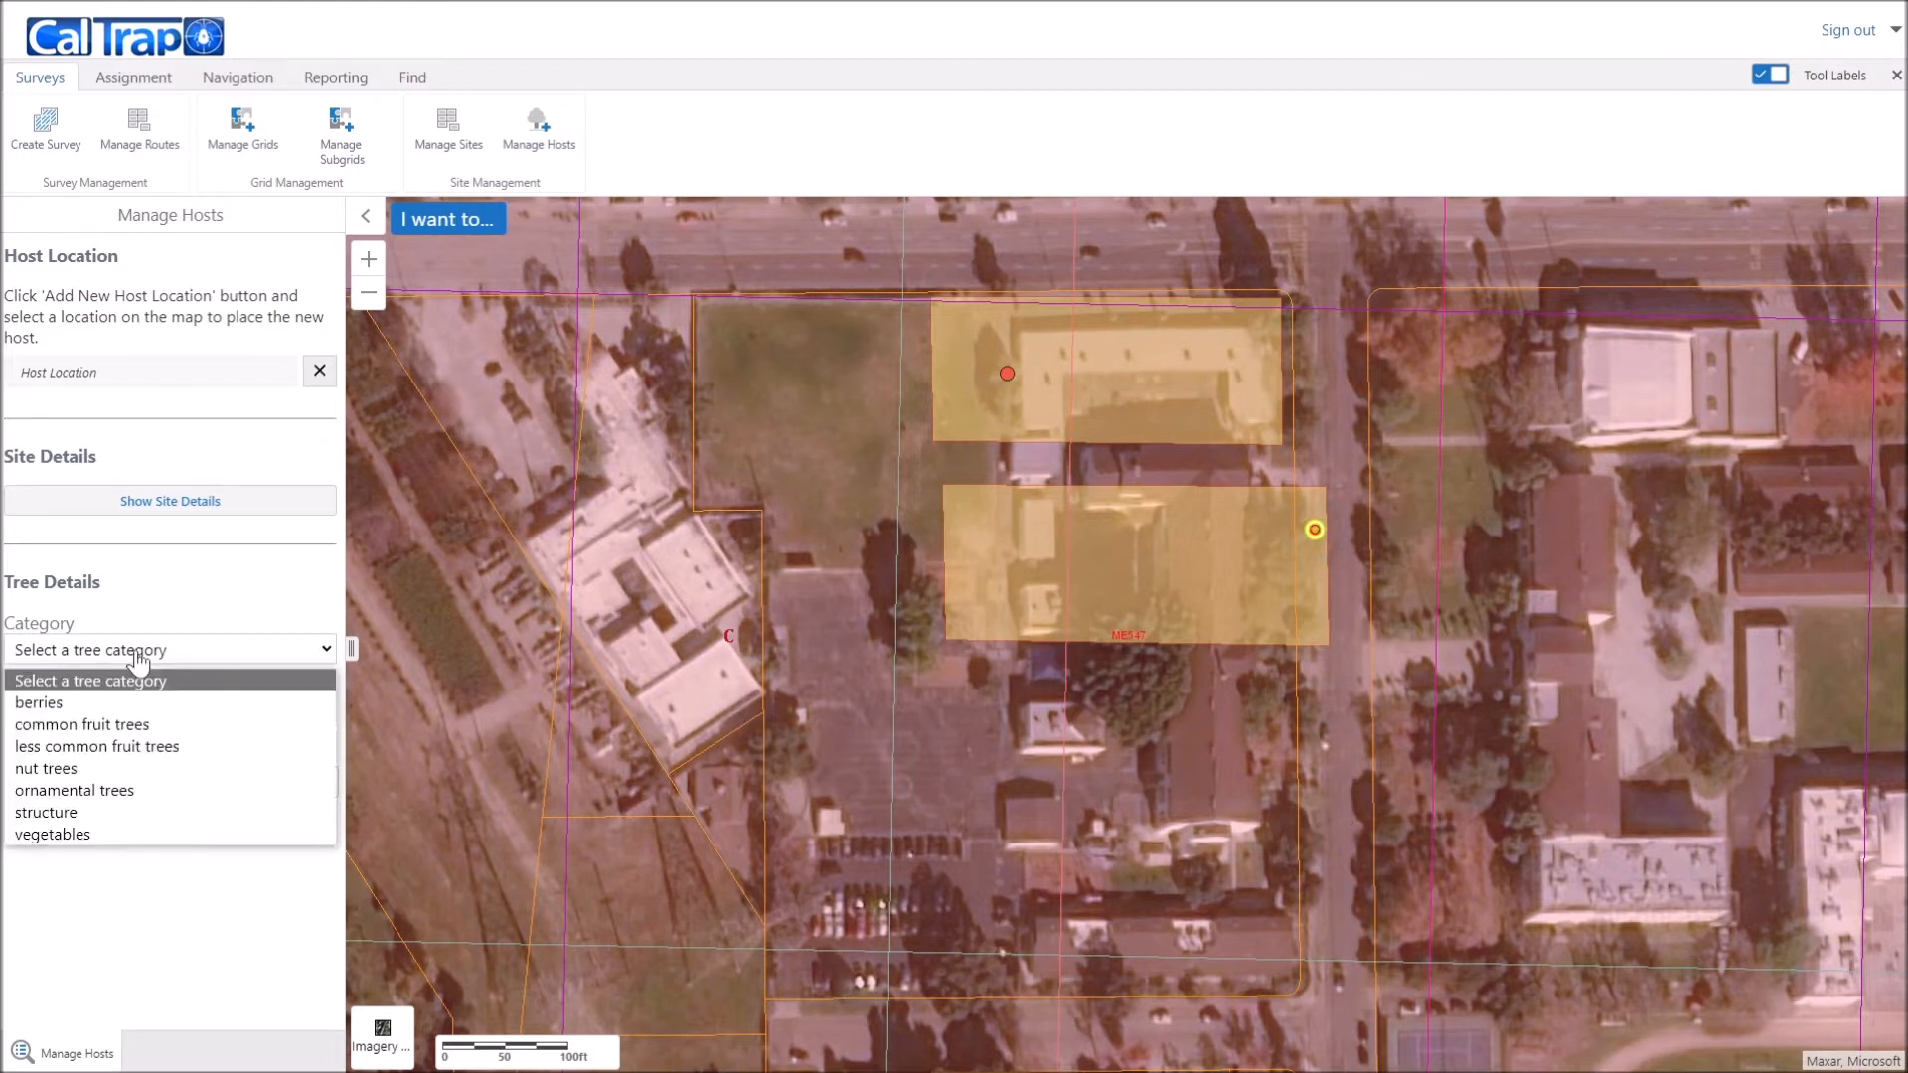
left_click(125, 726)
left_click(135, 714)
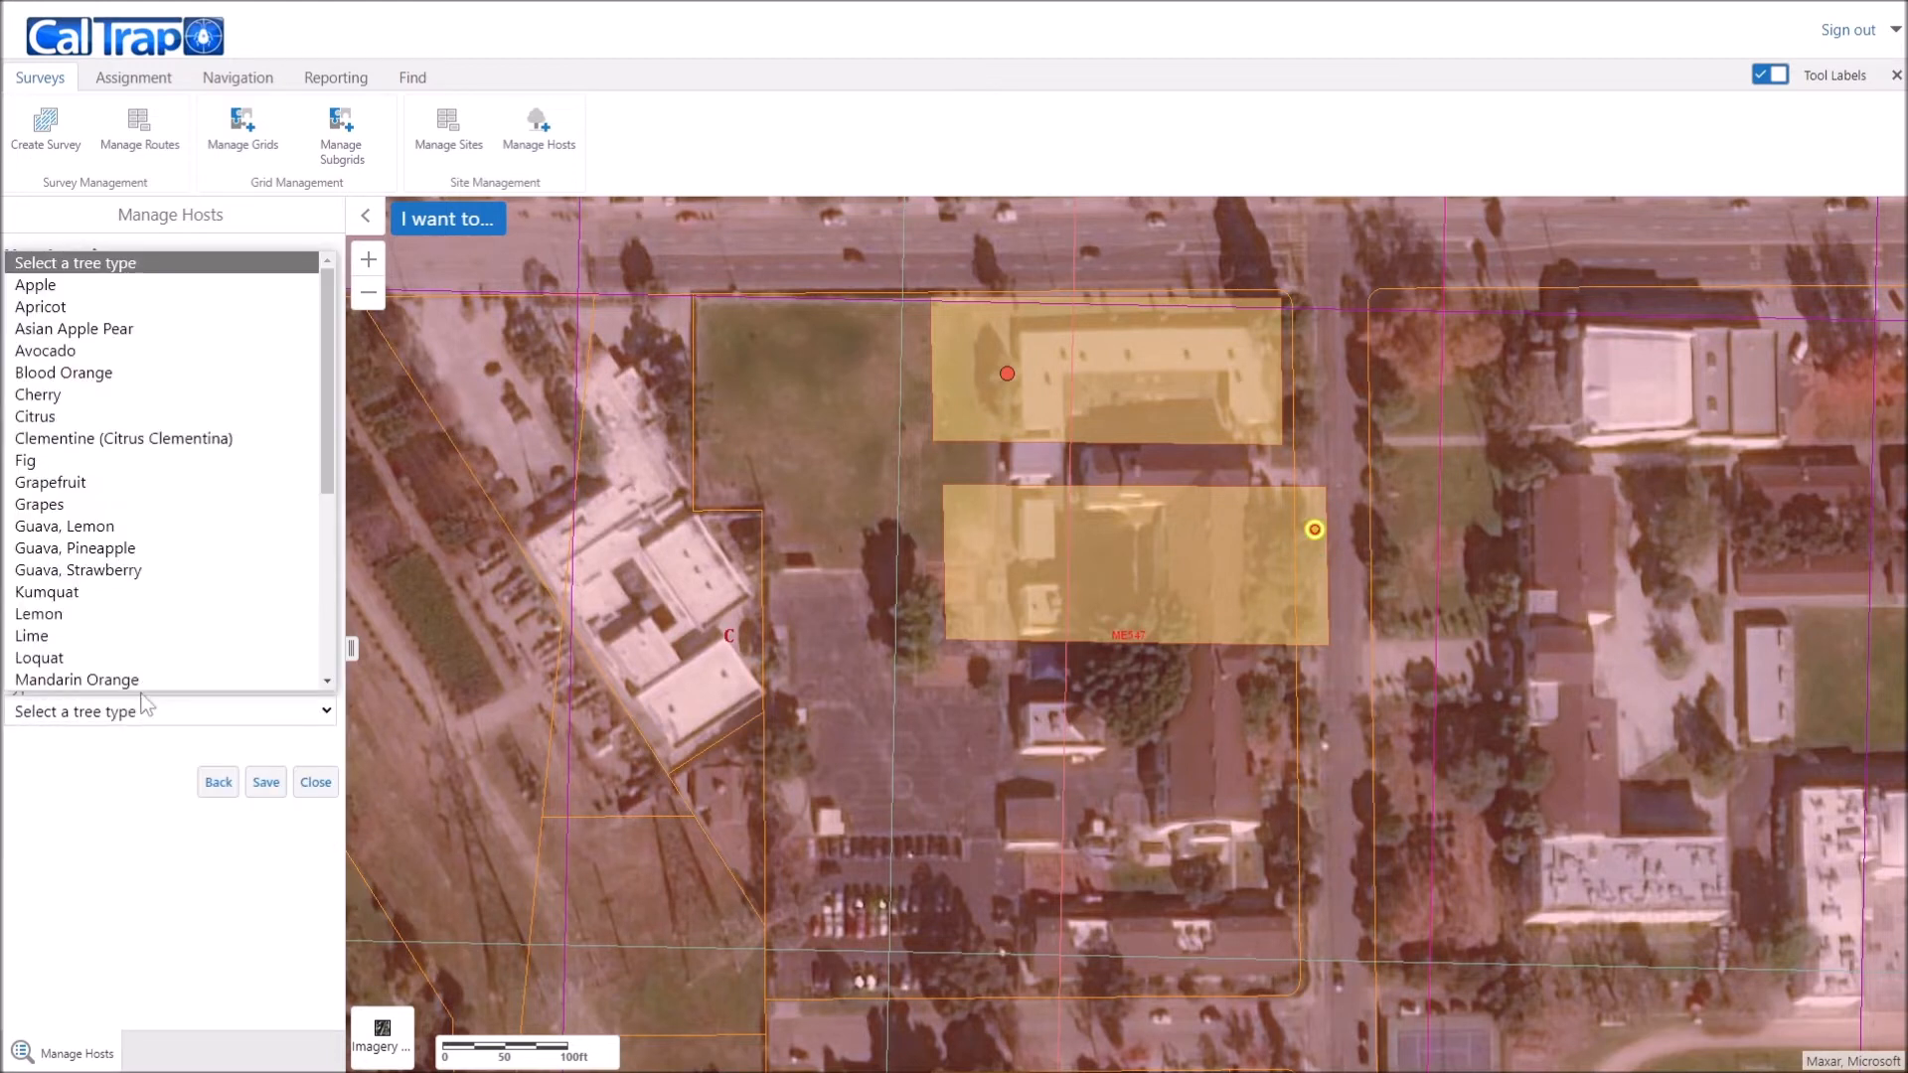
left_click(118, 351)
left_click(264, 785)
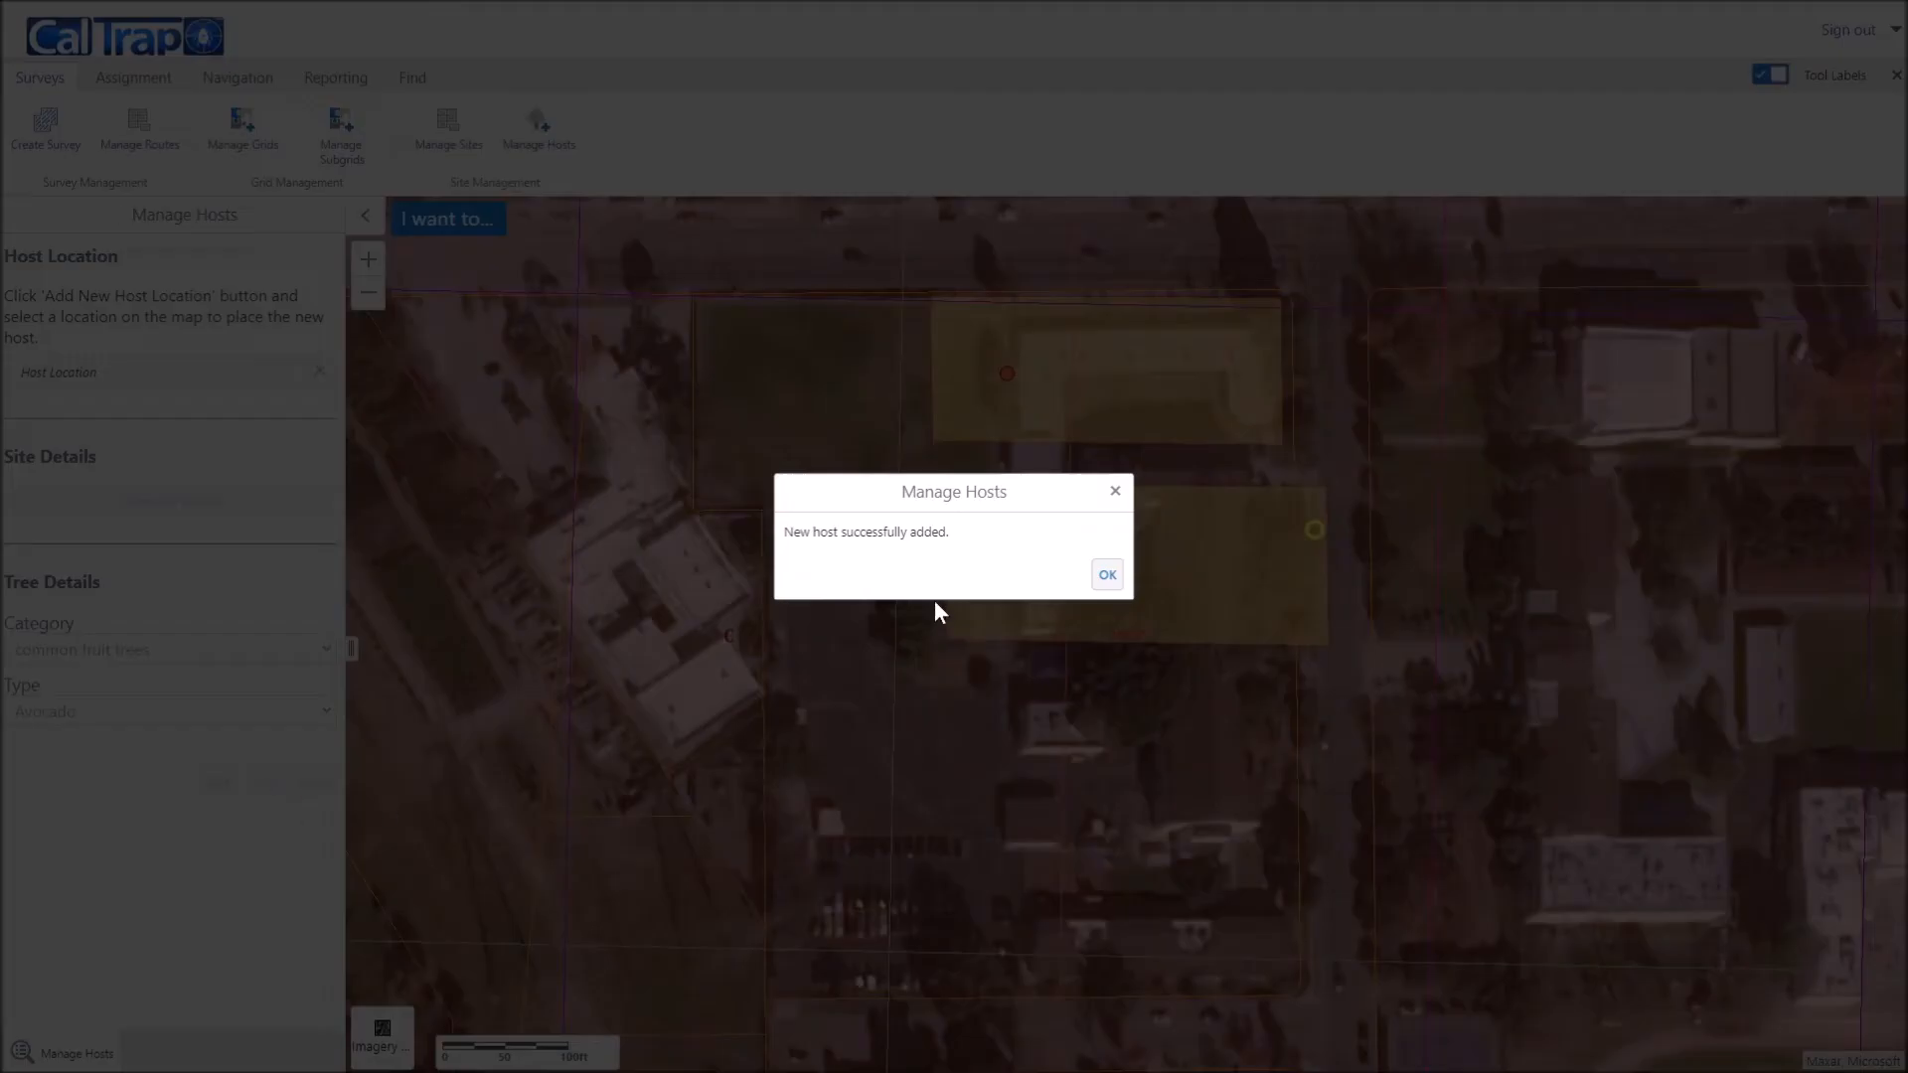
left_click(1107, 575)
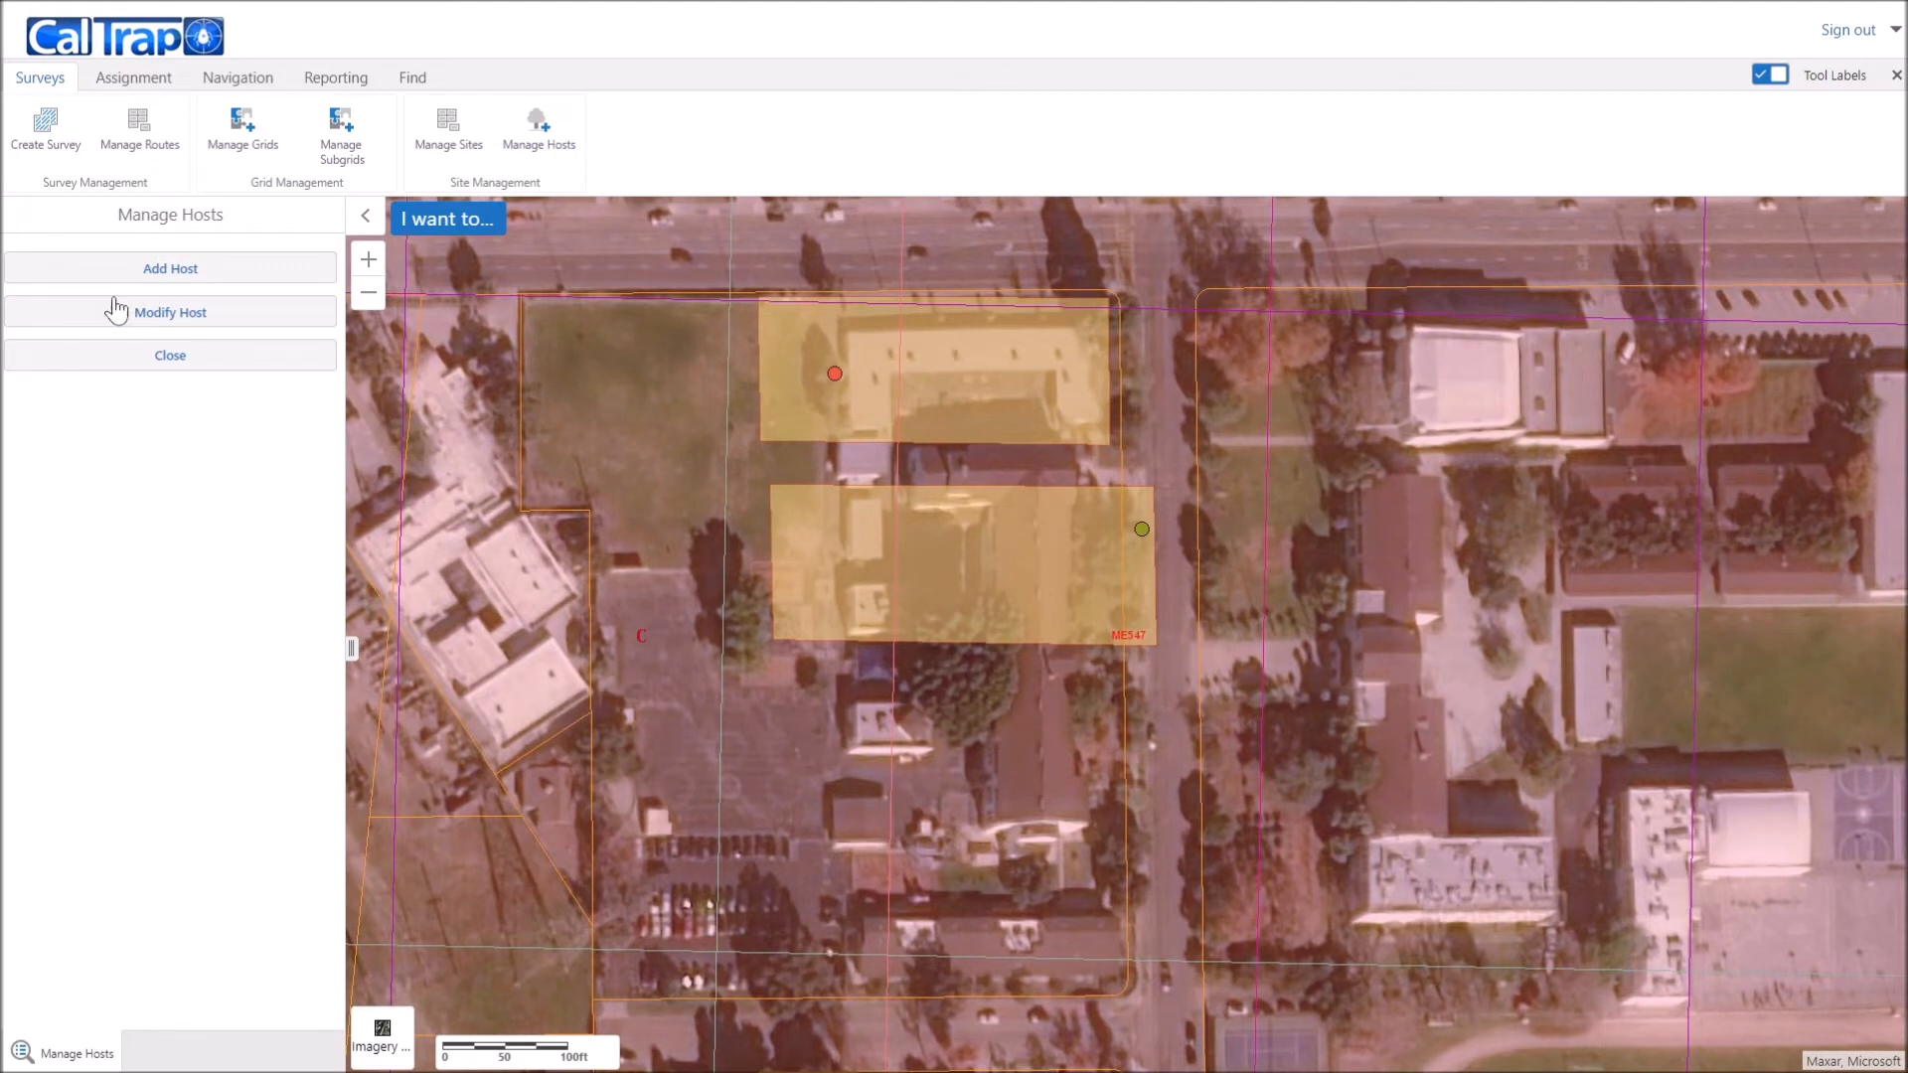
Step: Locate the Avocado host on the map and review its details in the Hosts list
left_click(94, 314)
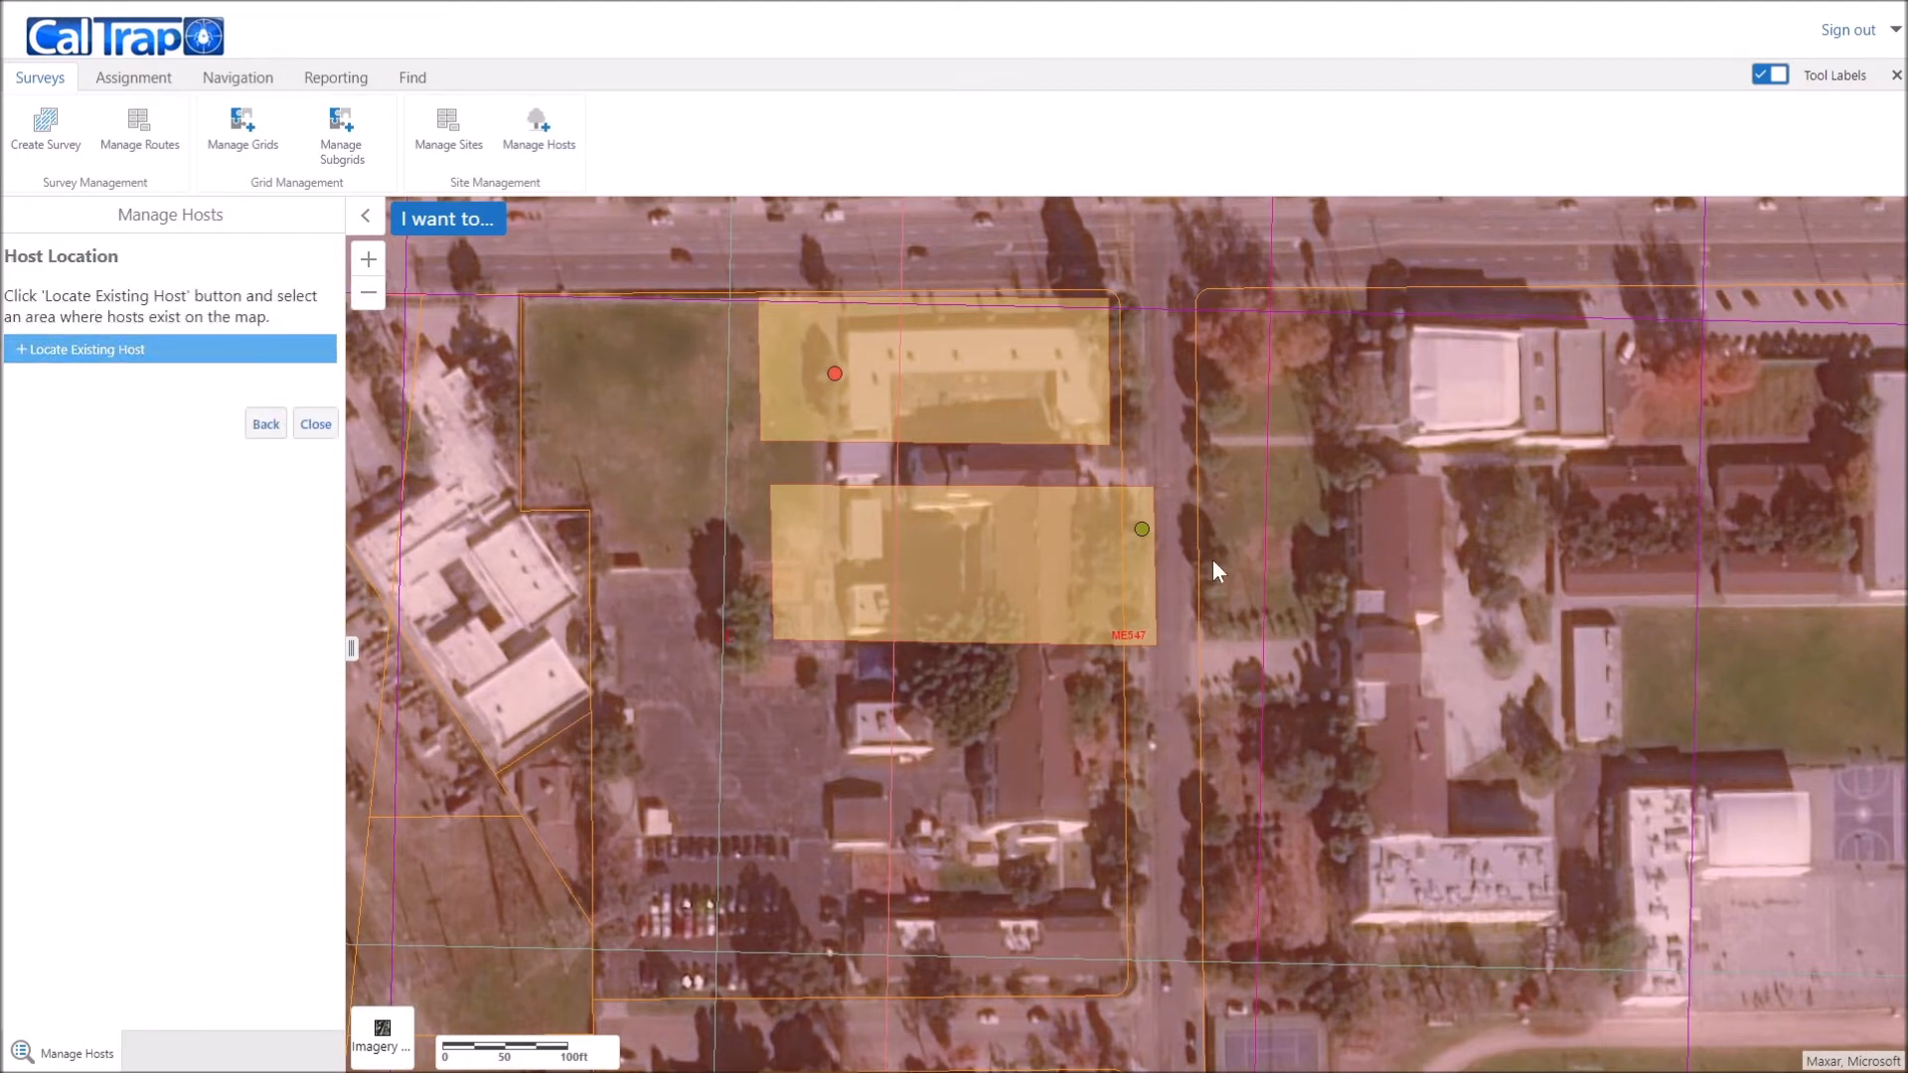
left_click(1143, 528)
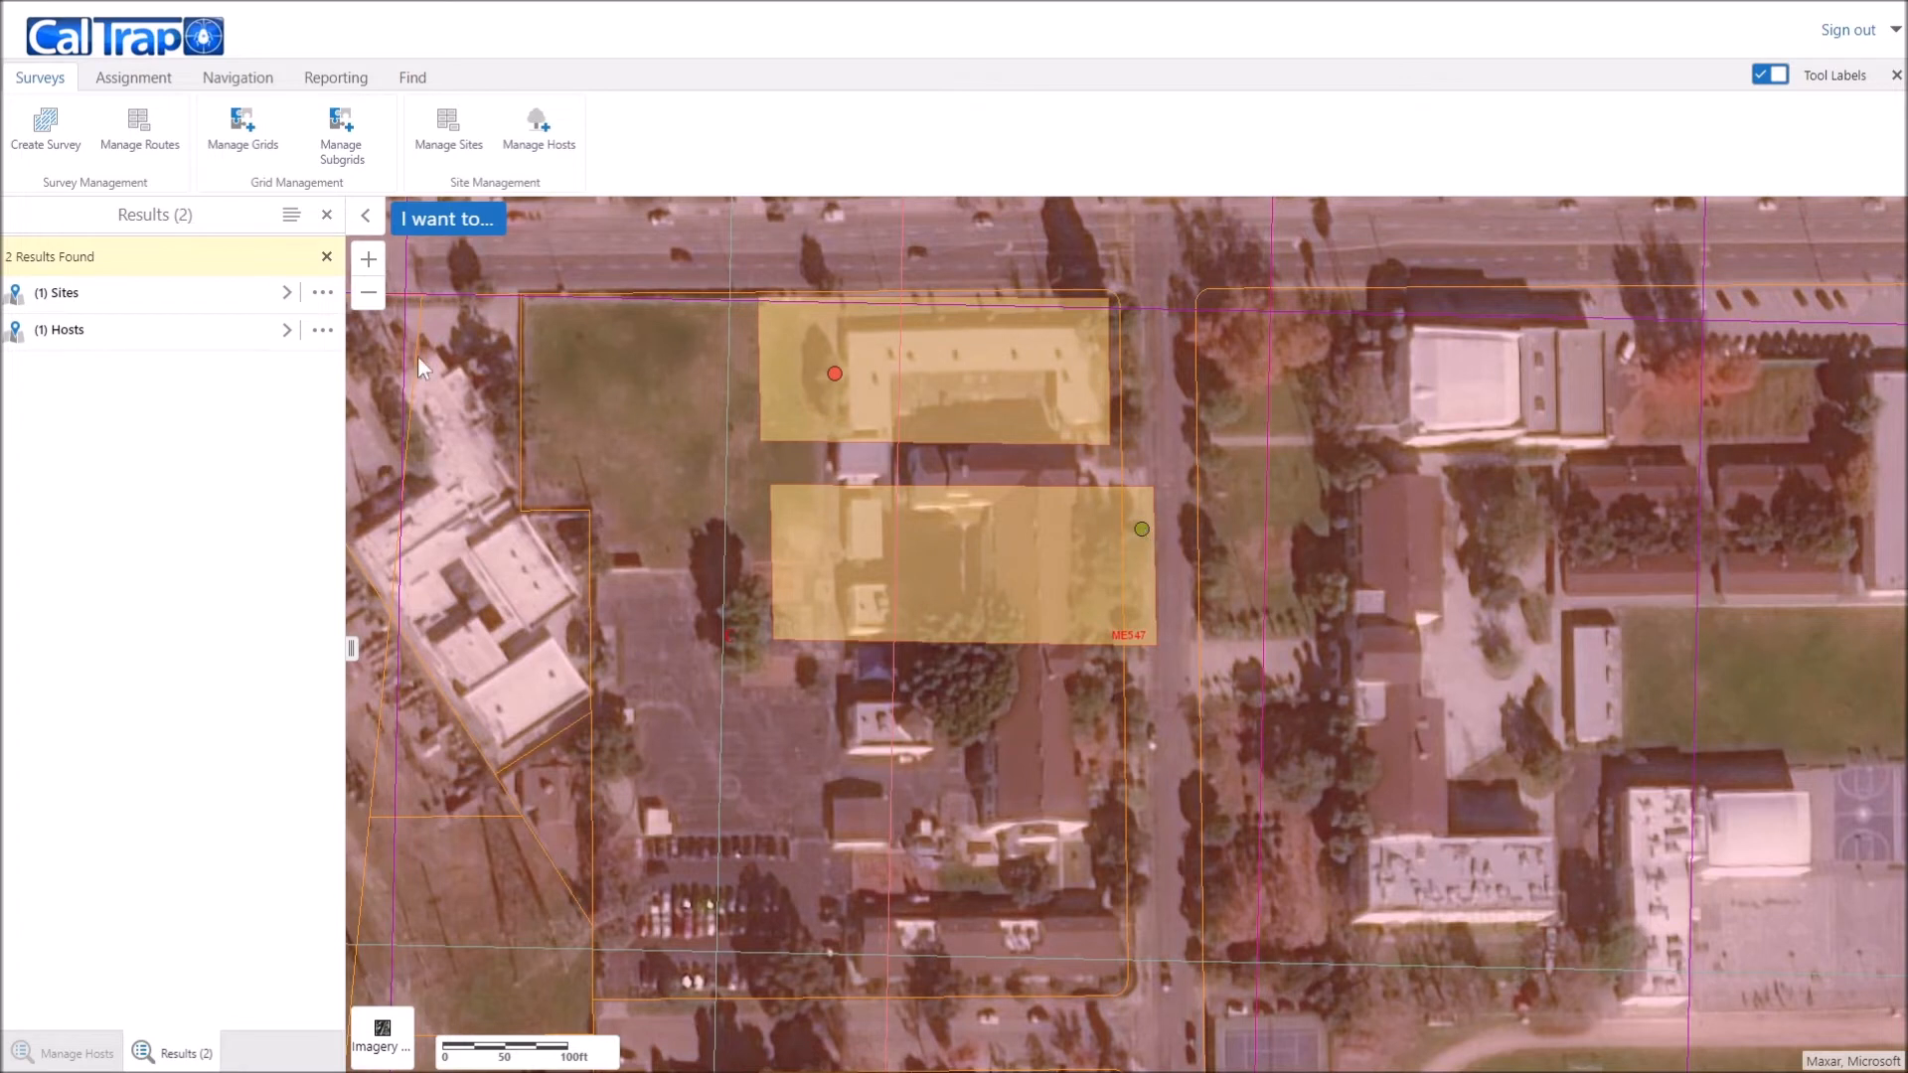
left_click(287, 332)
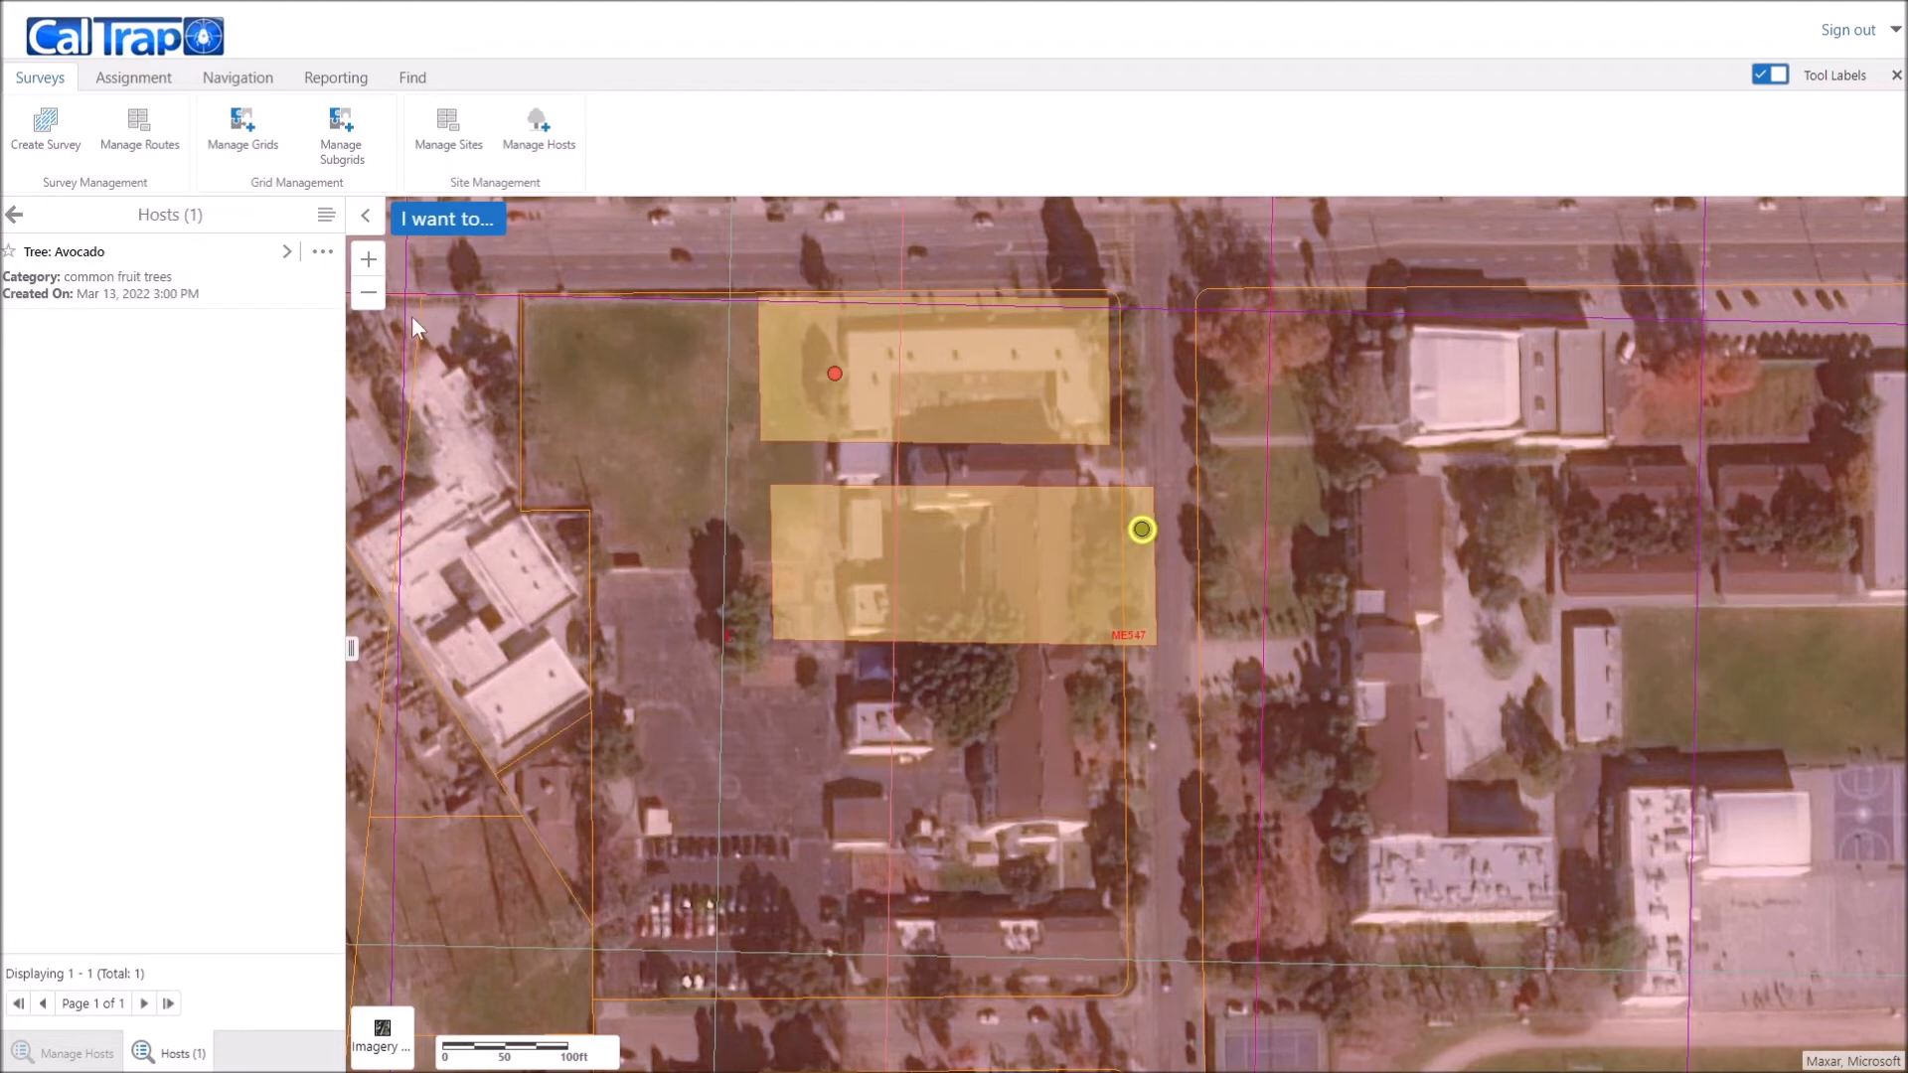
left_click(287, 251)
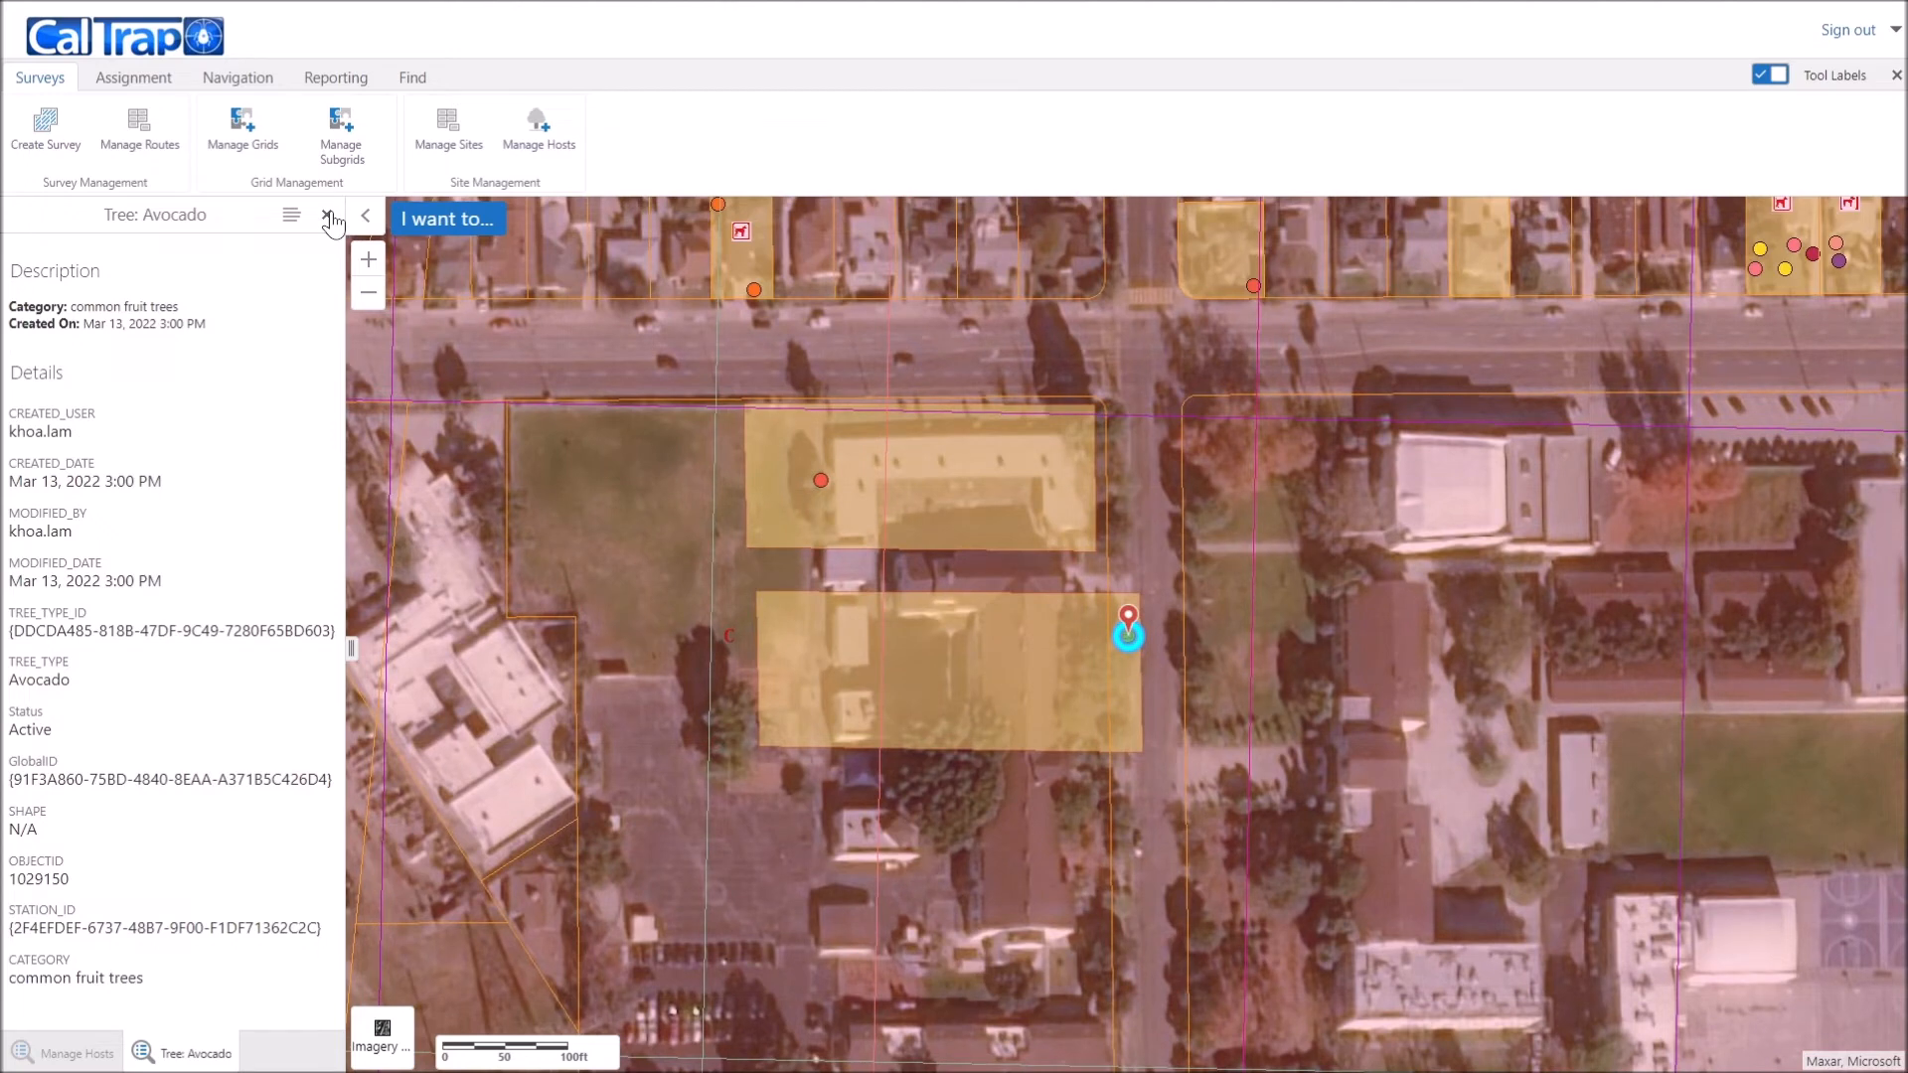
left_click(327, 215)
scroll(1079, 734, "up", 3)
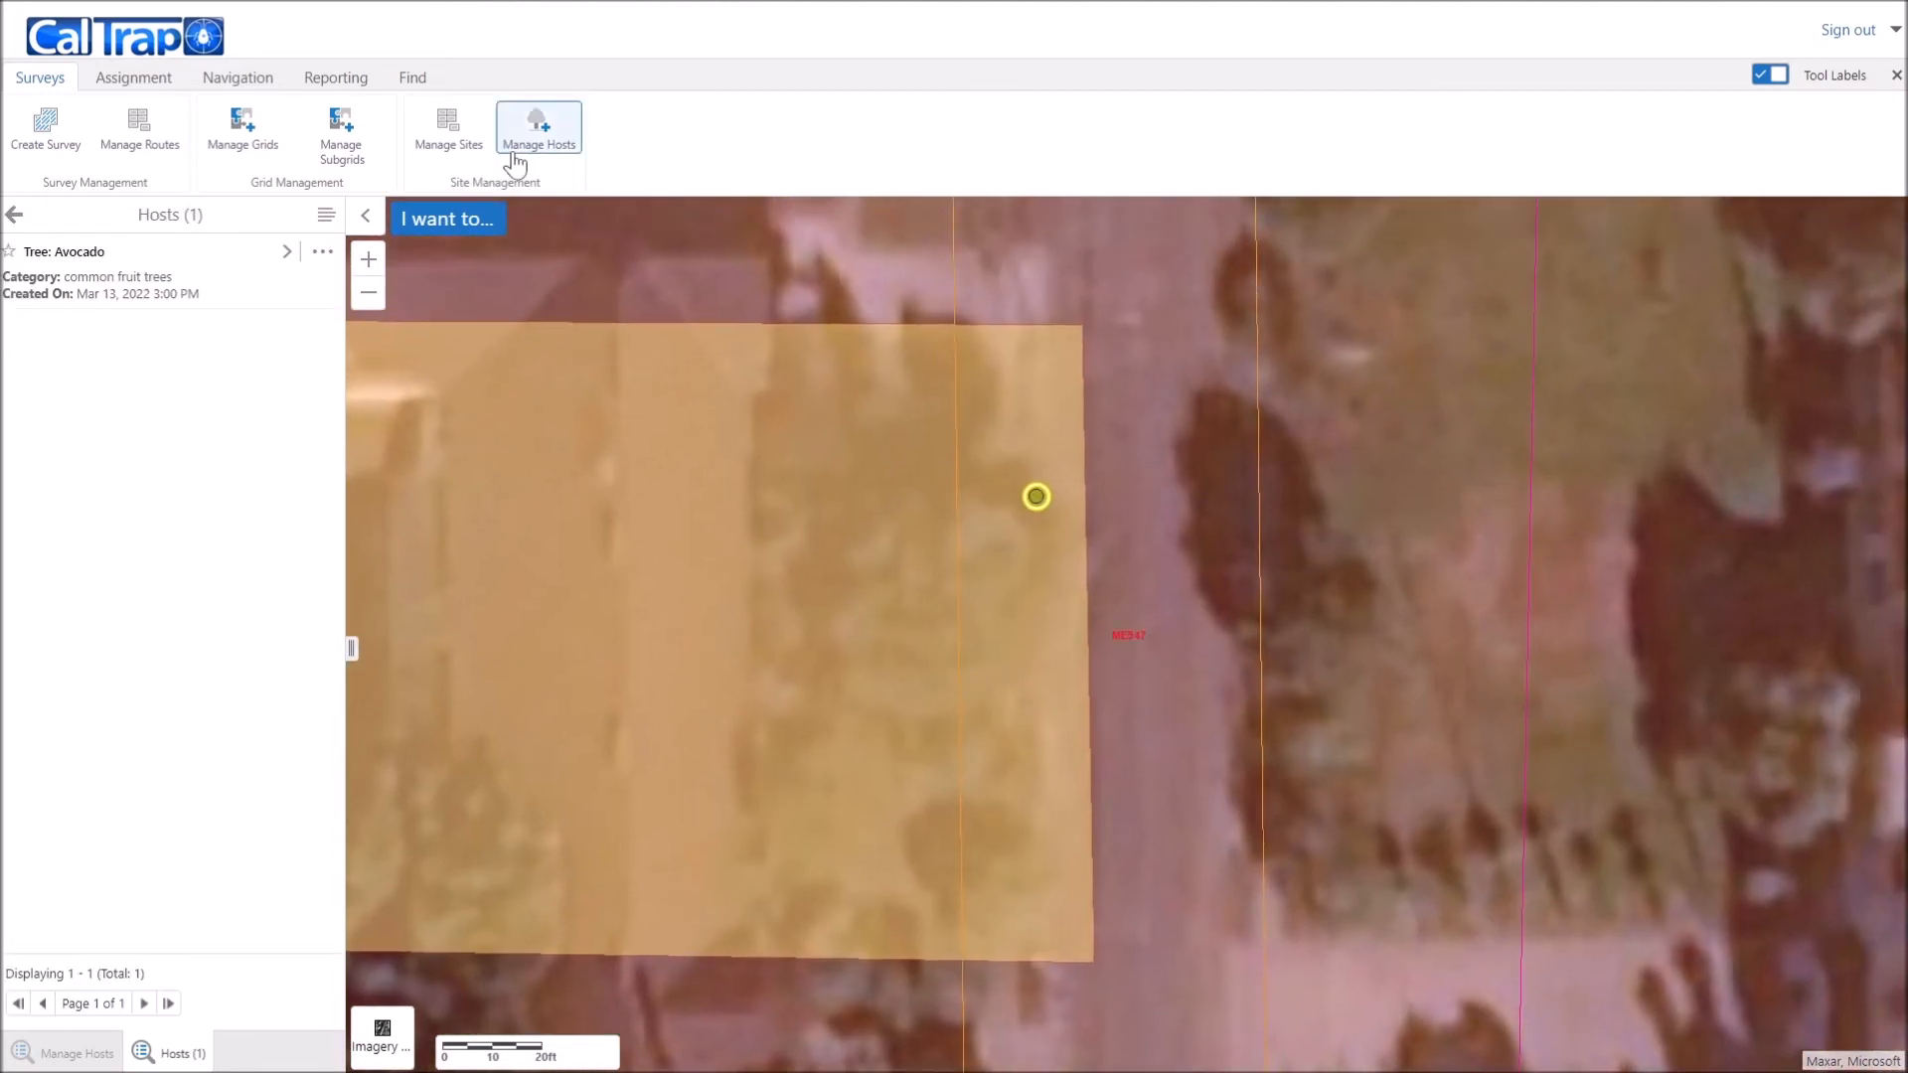
Step: Relocate the Avocado host further south within Unit 2 and save the update
left_click(517, 151)
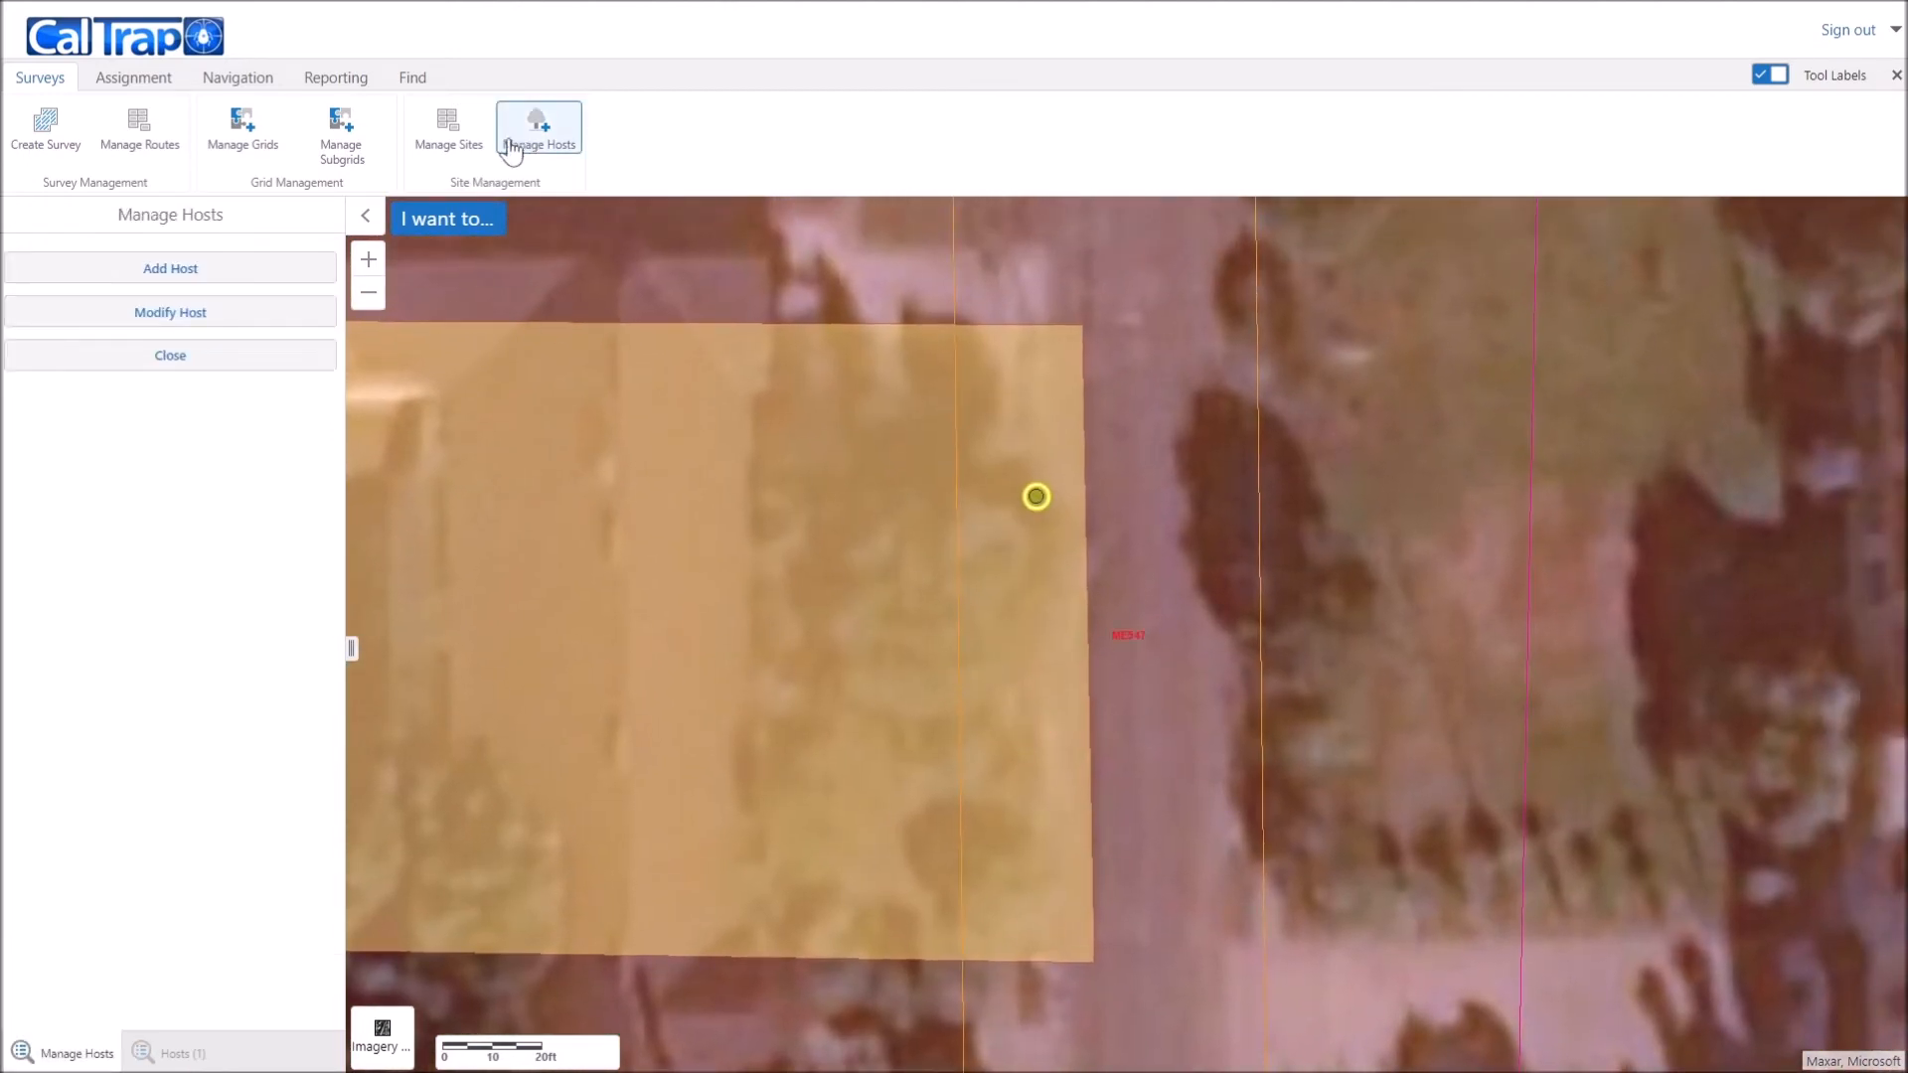
left_click(192, 314)
left_click(75, 364)
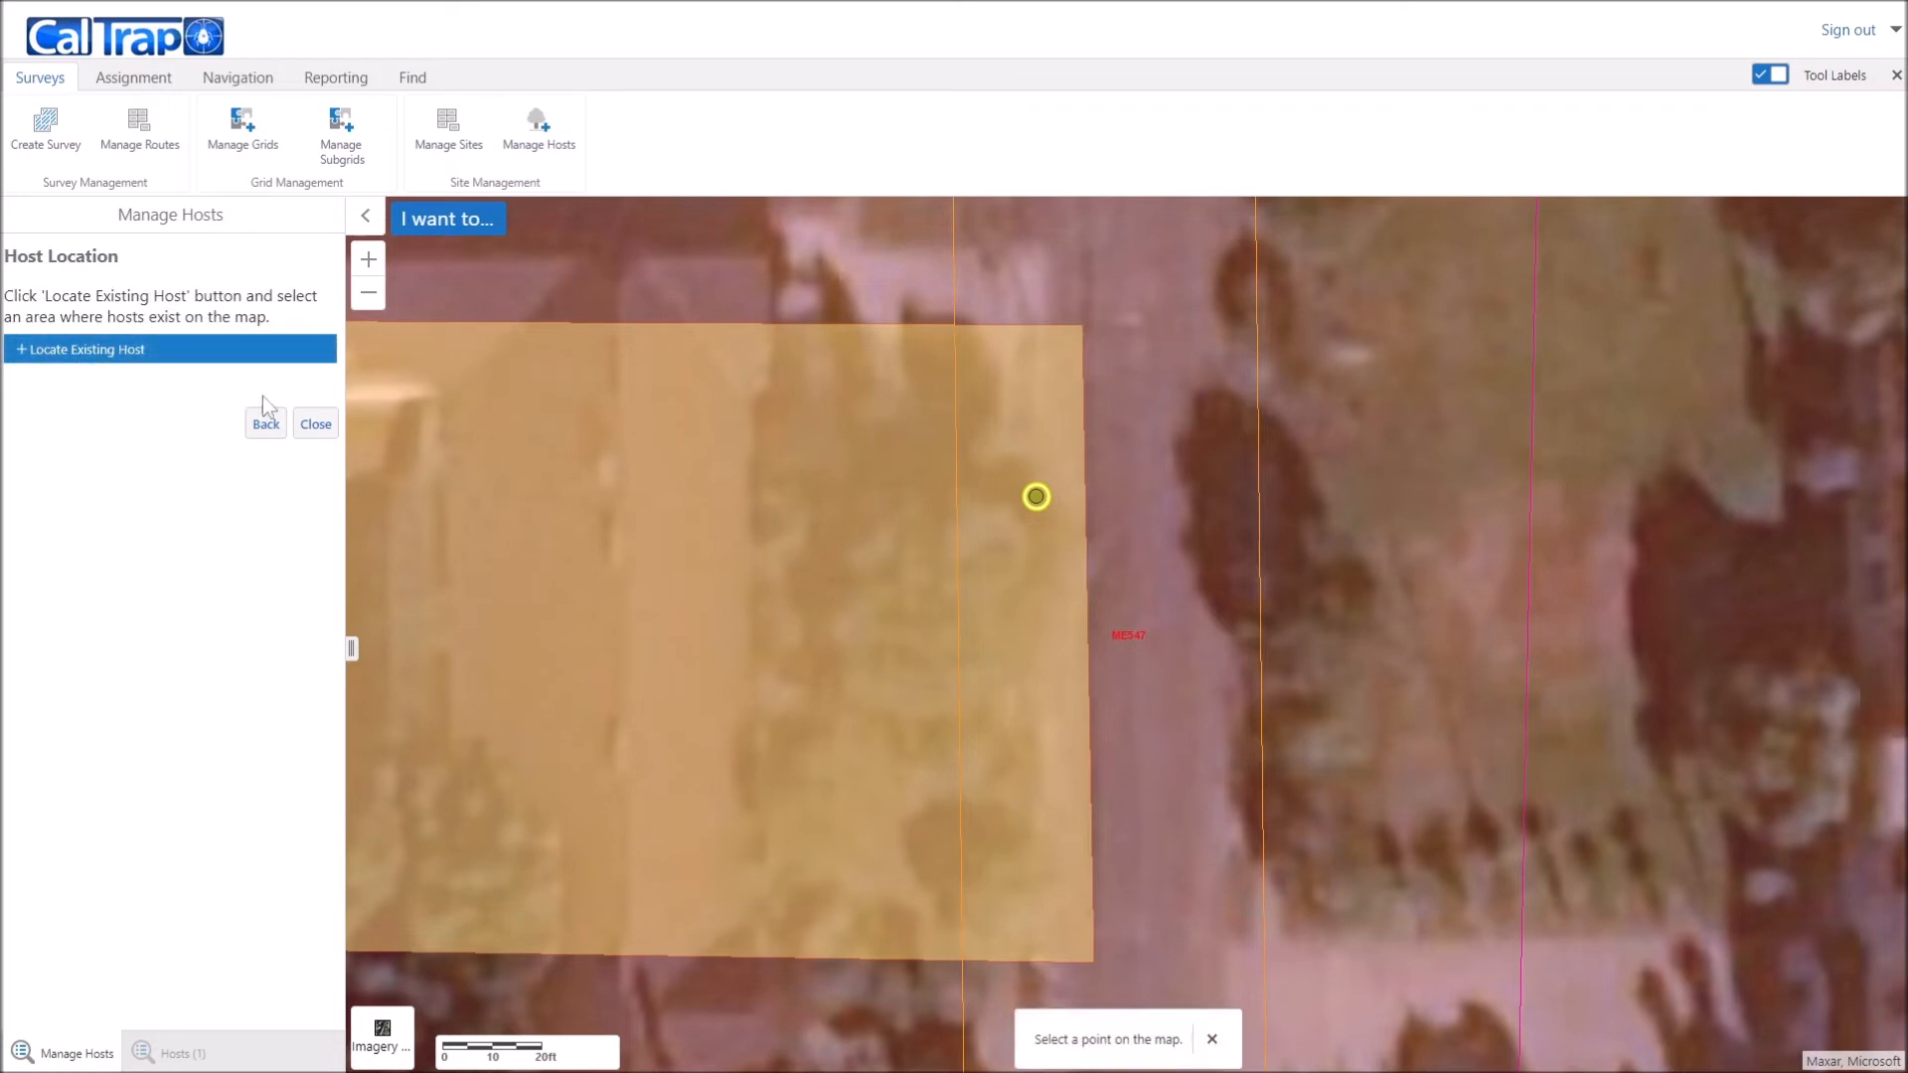
left_click(1030, 499)
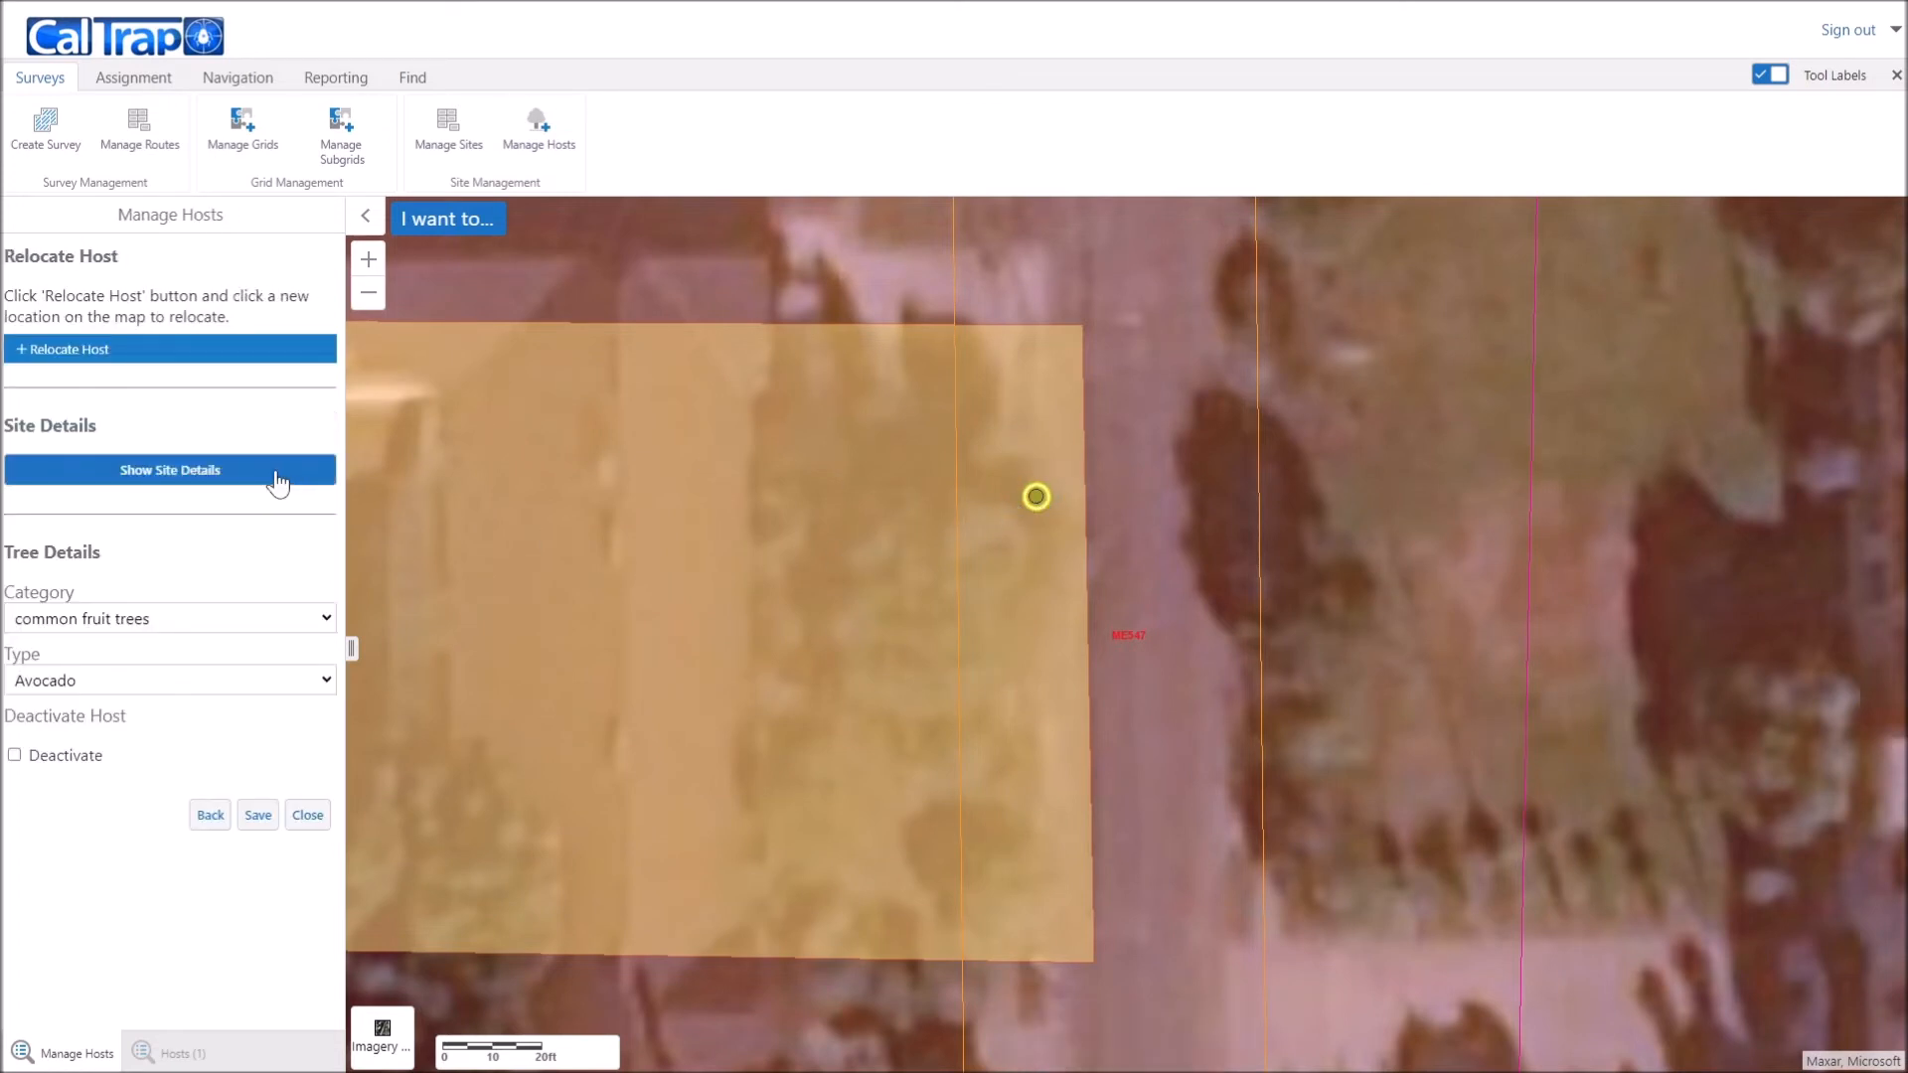
left_click(30, 356)
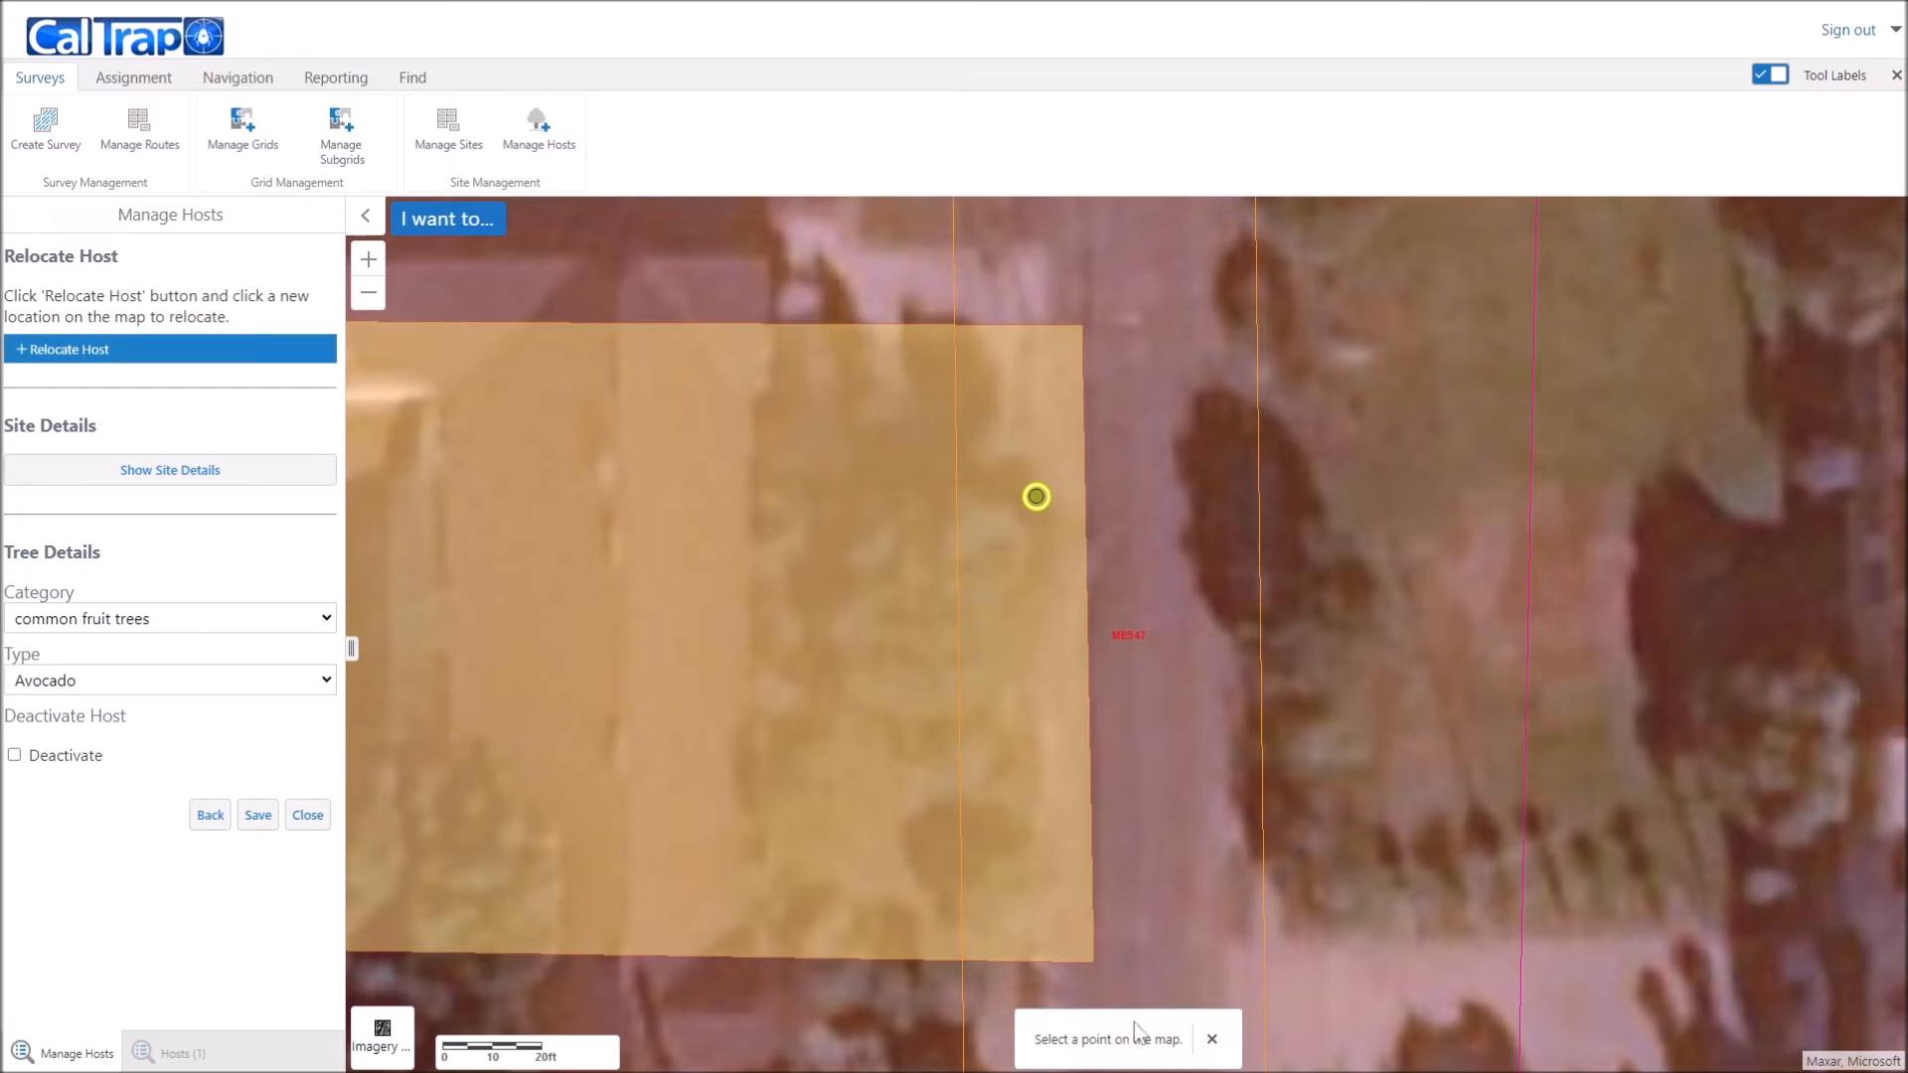
left_click(1025, 741)
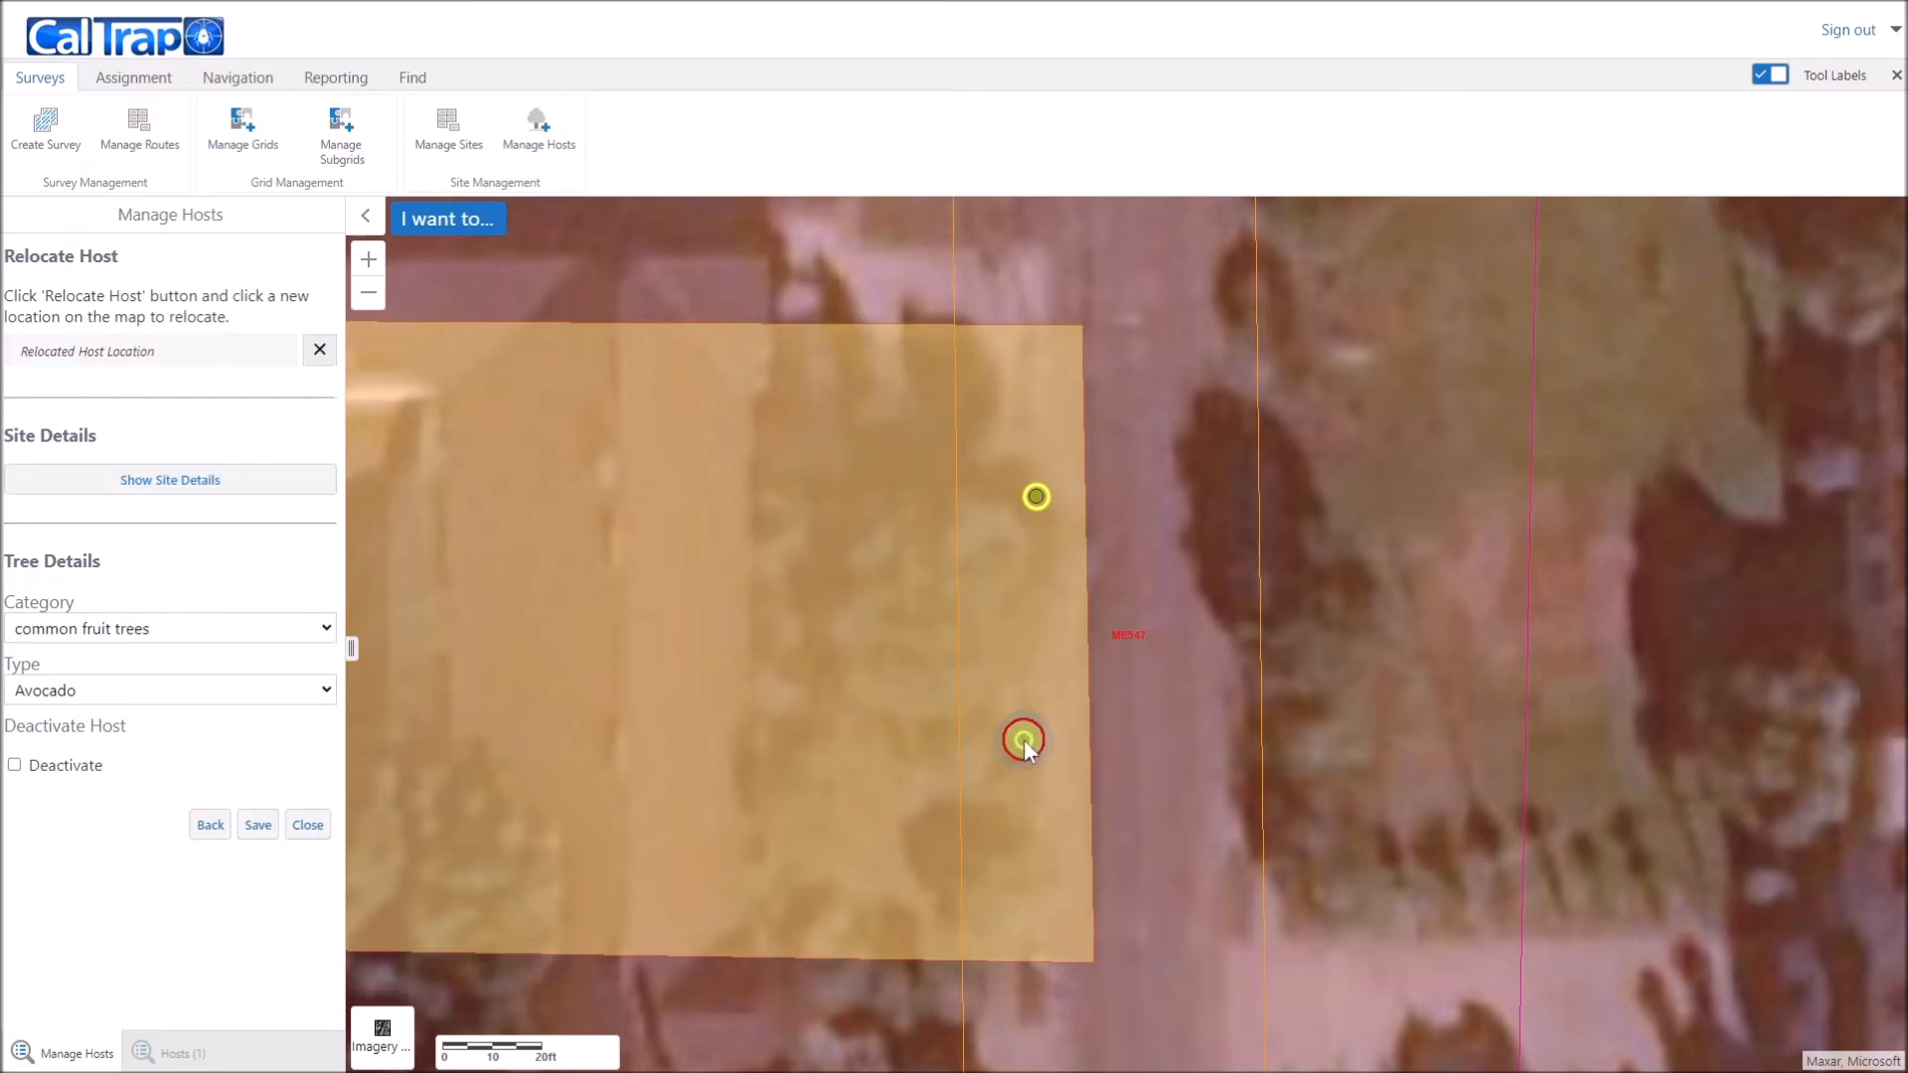
left_click(259, 829)
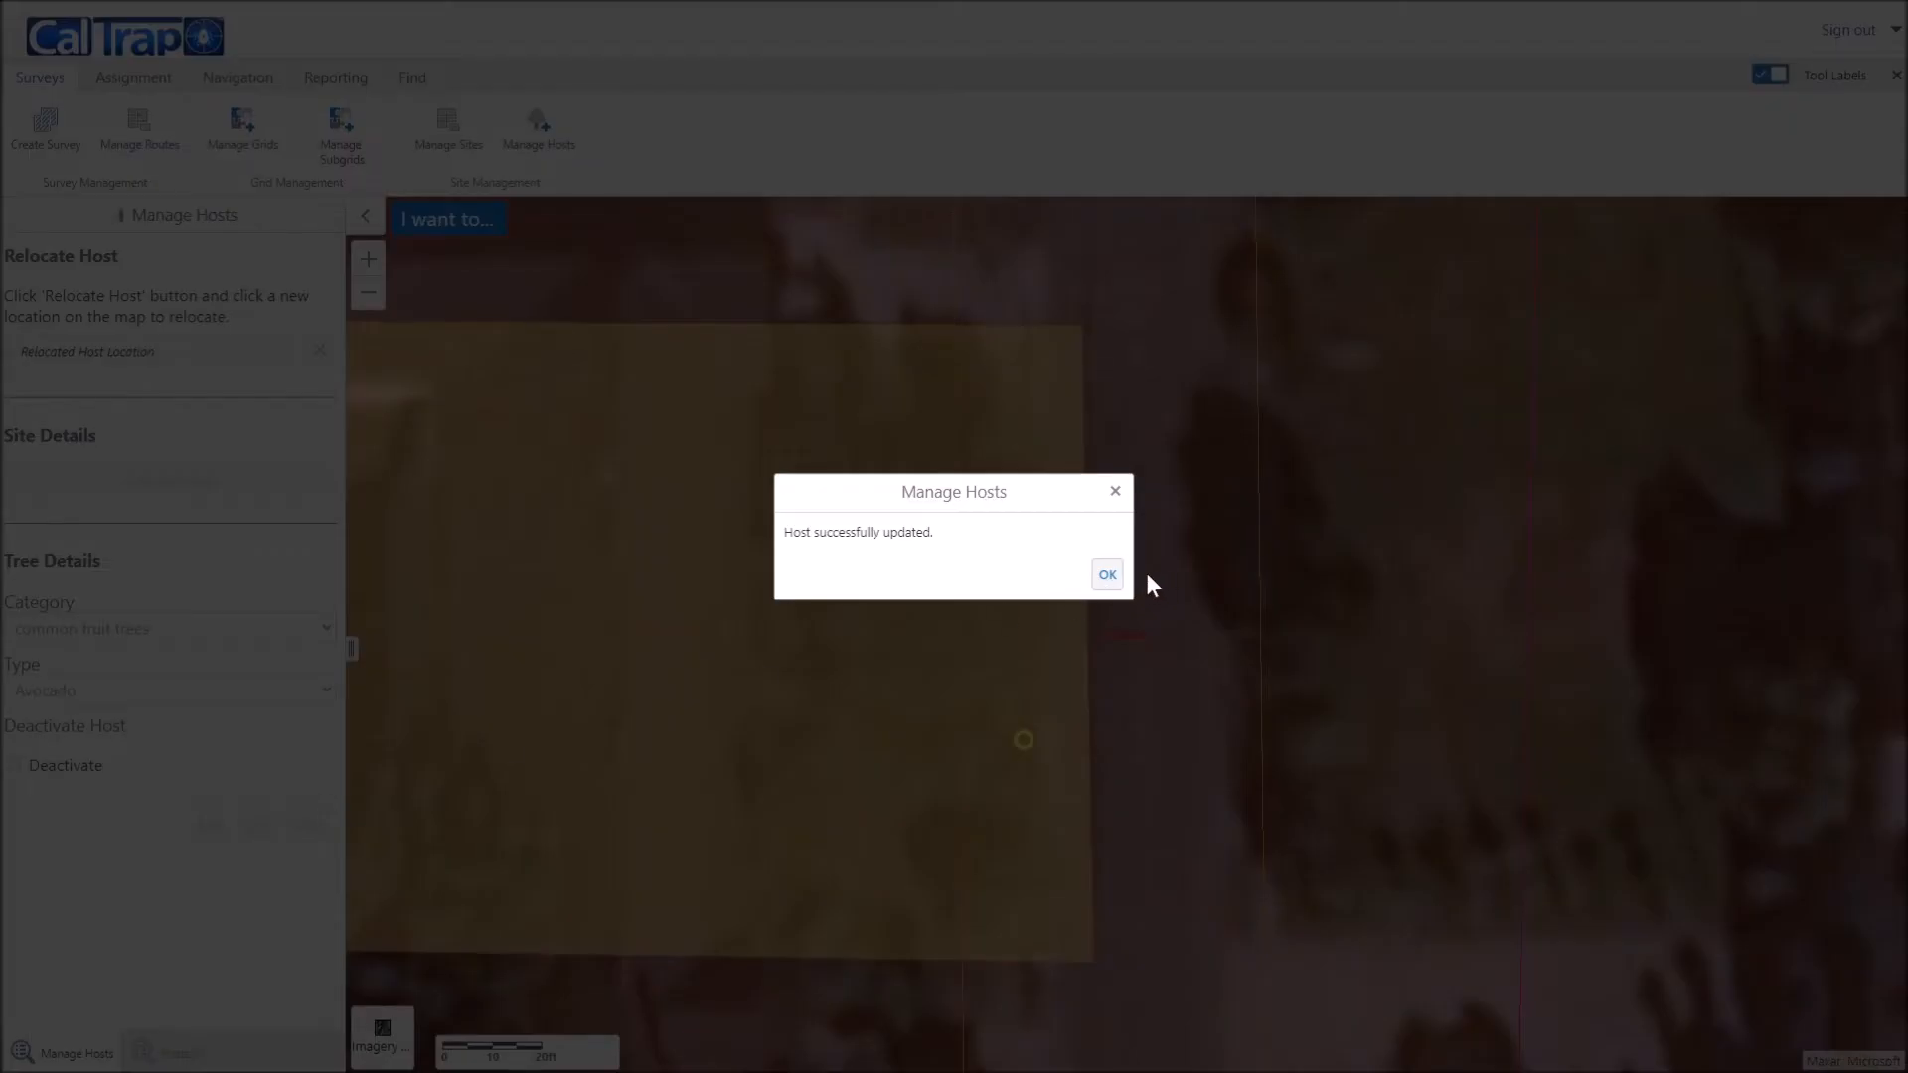
left_click(1107, 574)
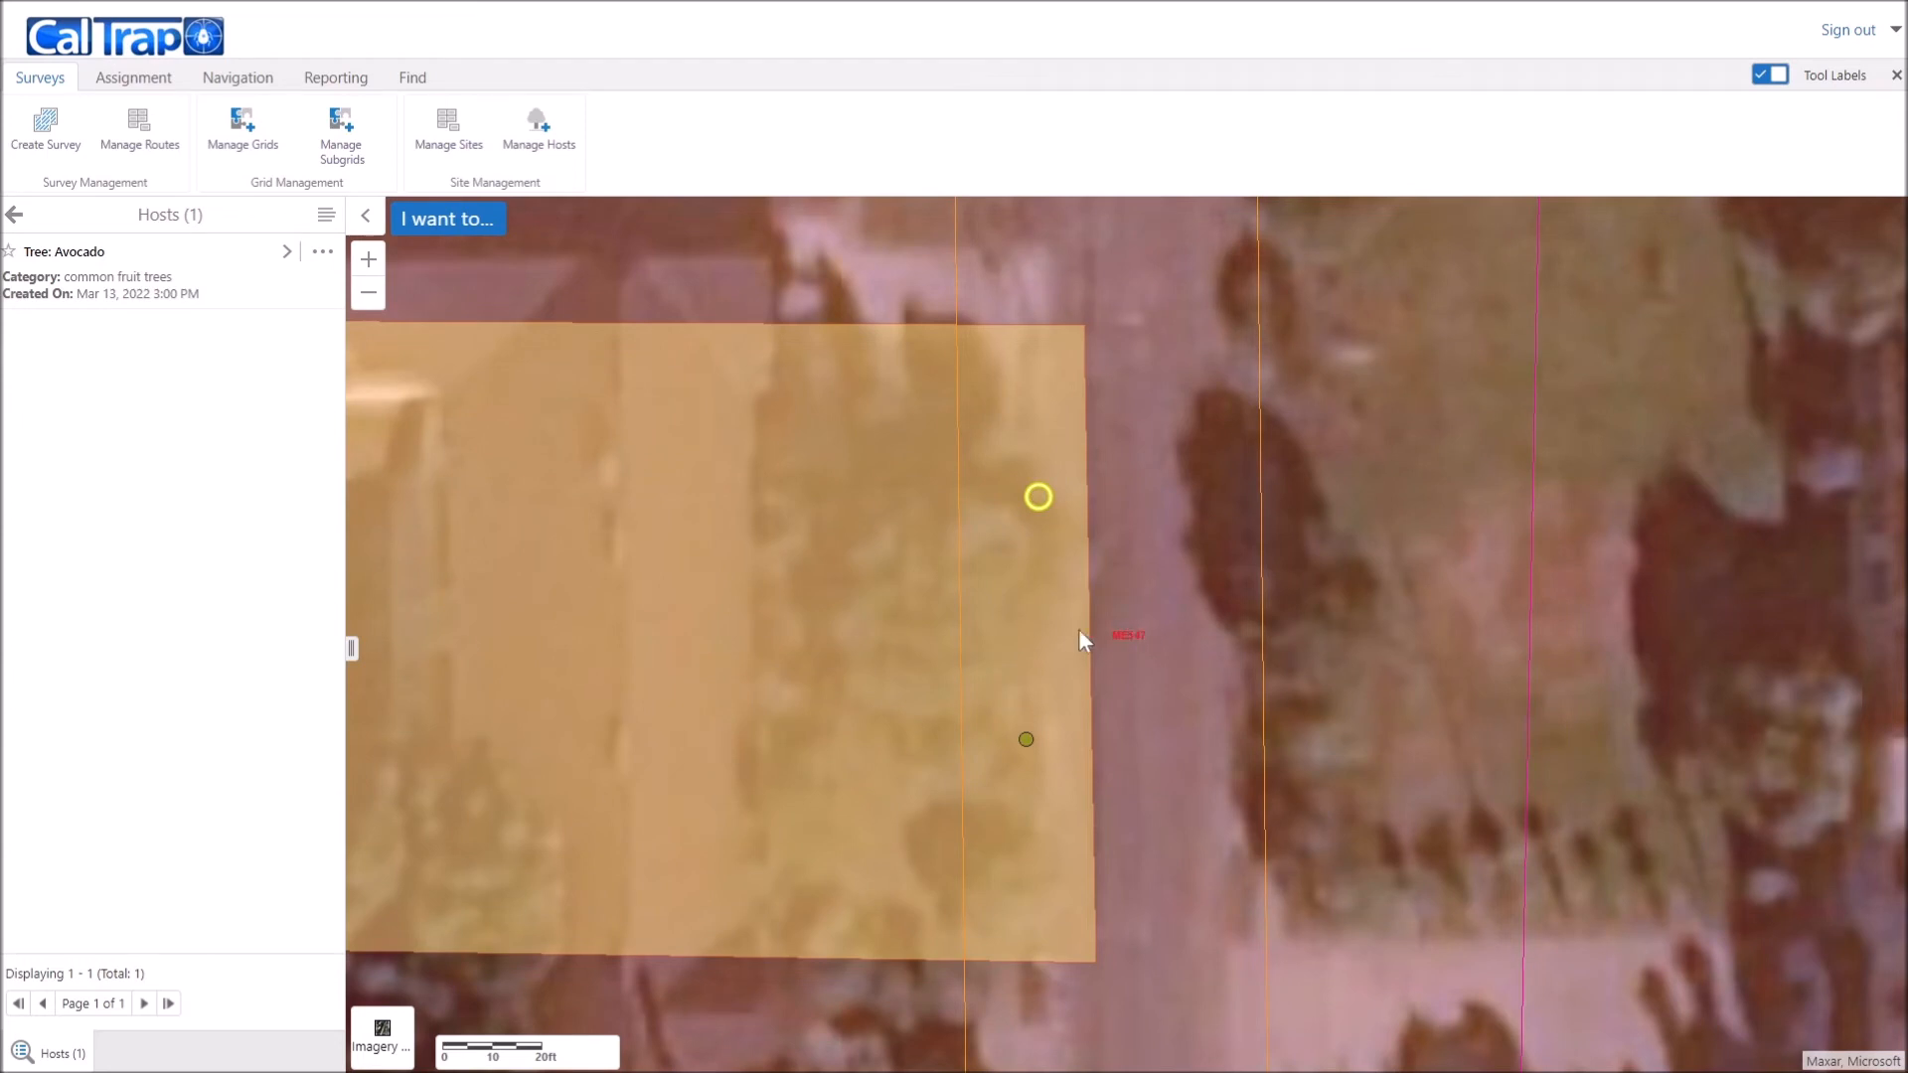
Step: Tick Deactivate on the relocated Avocado host and save, removing its map marker
left_click(1034, 689)
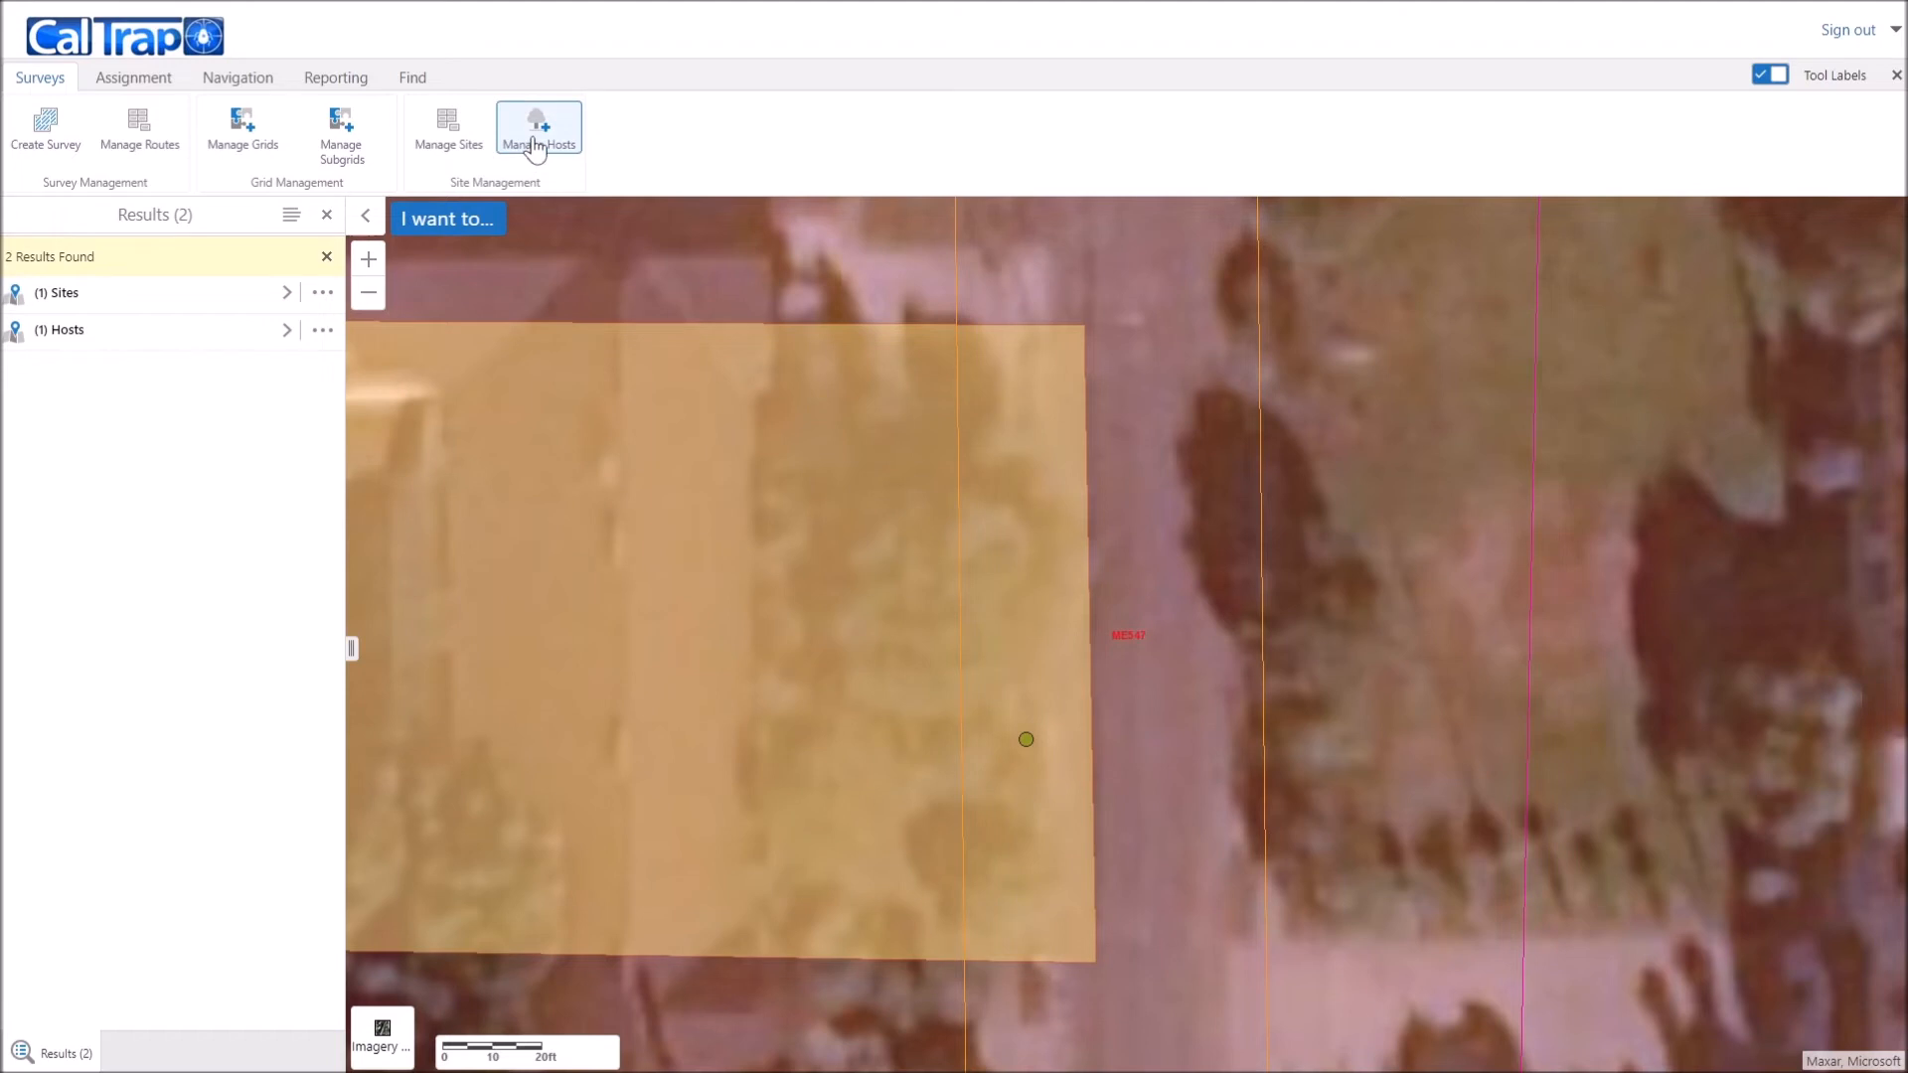
left_click(325, 255)
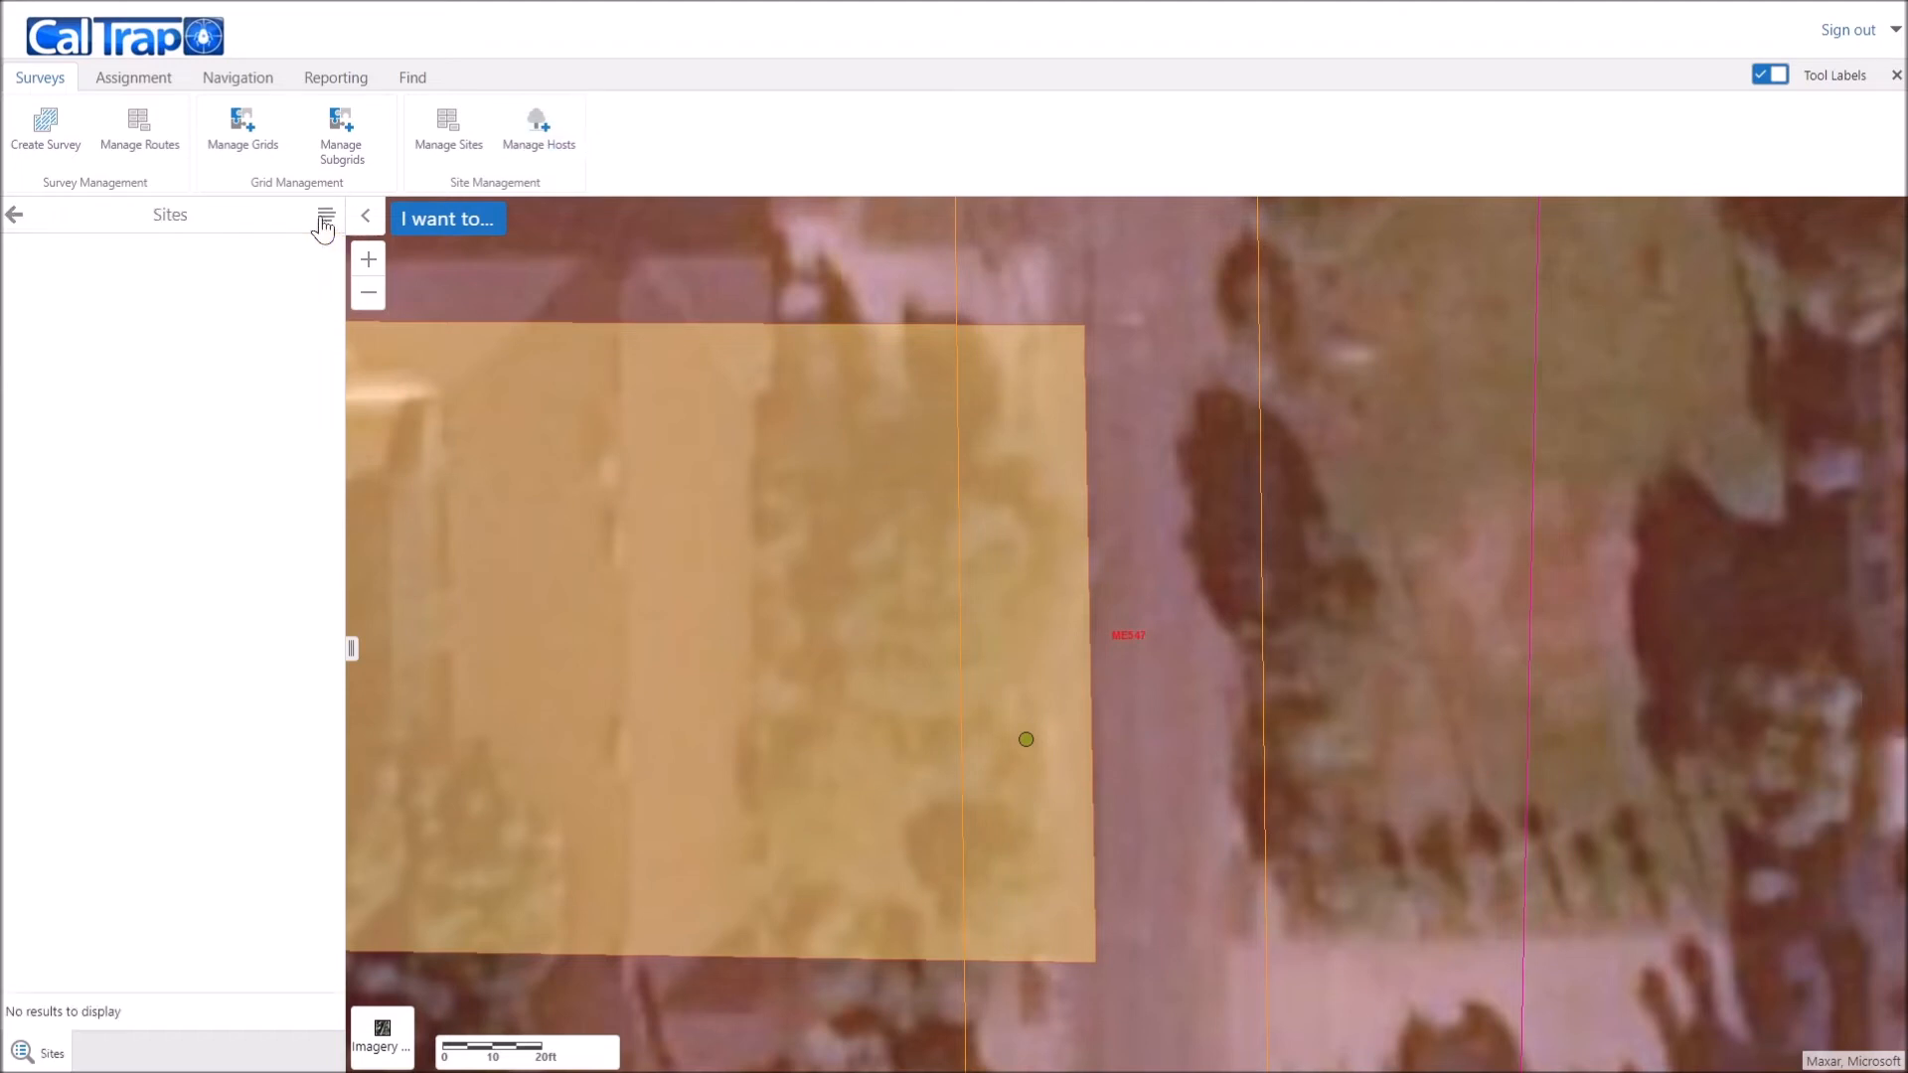
left_click(542, 132)
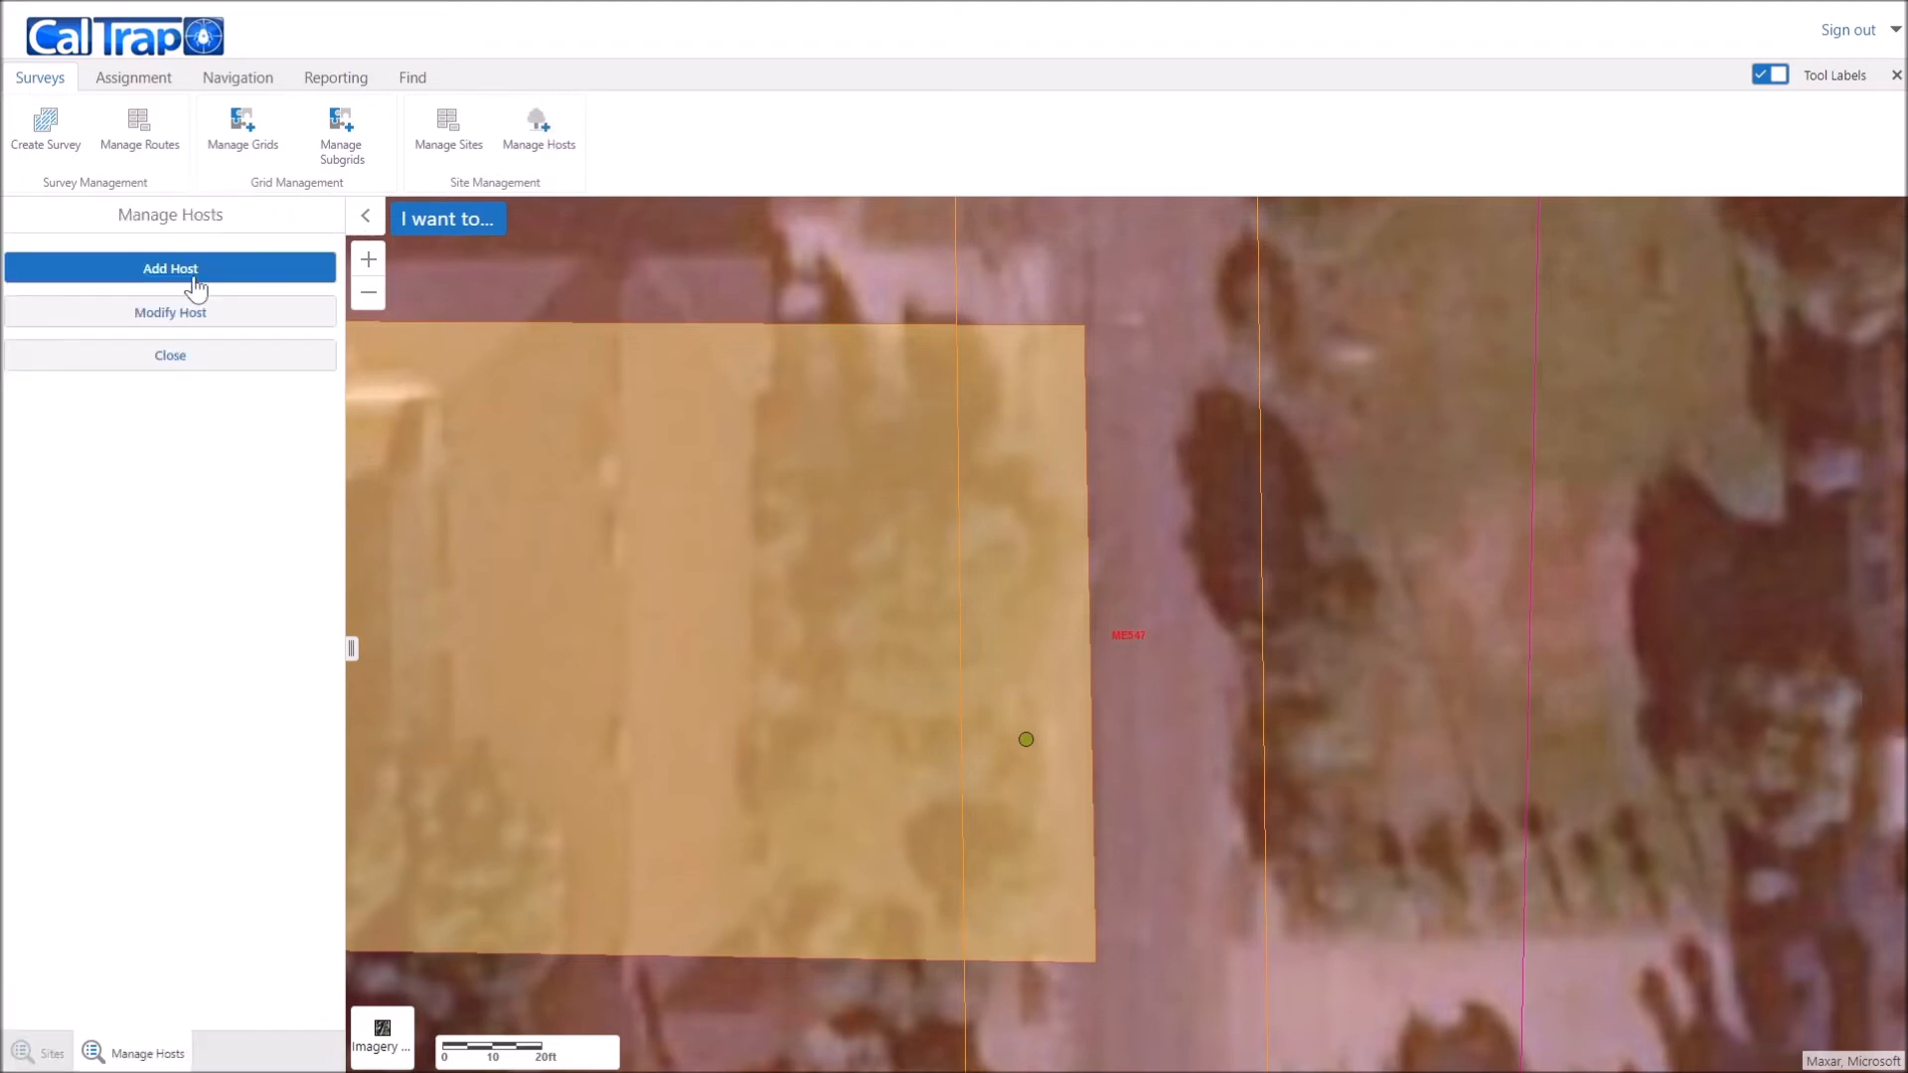
left_click(166, 315)
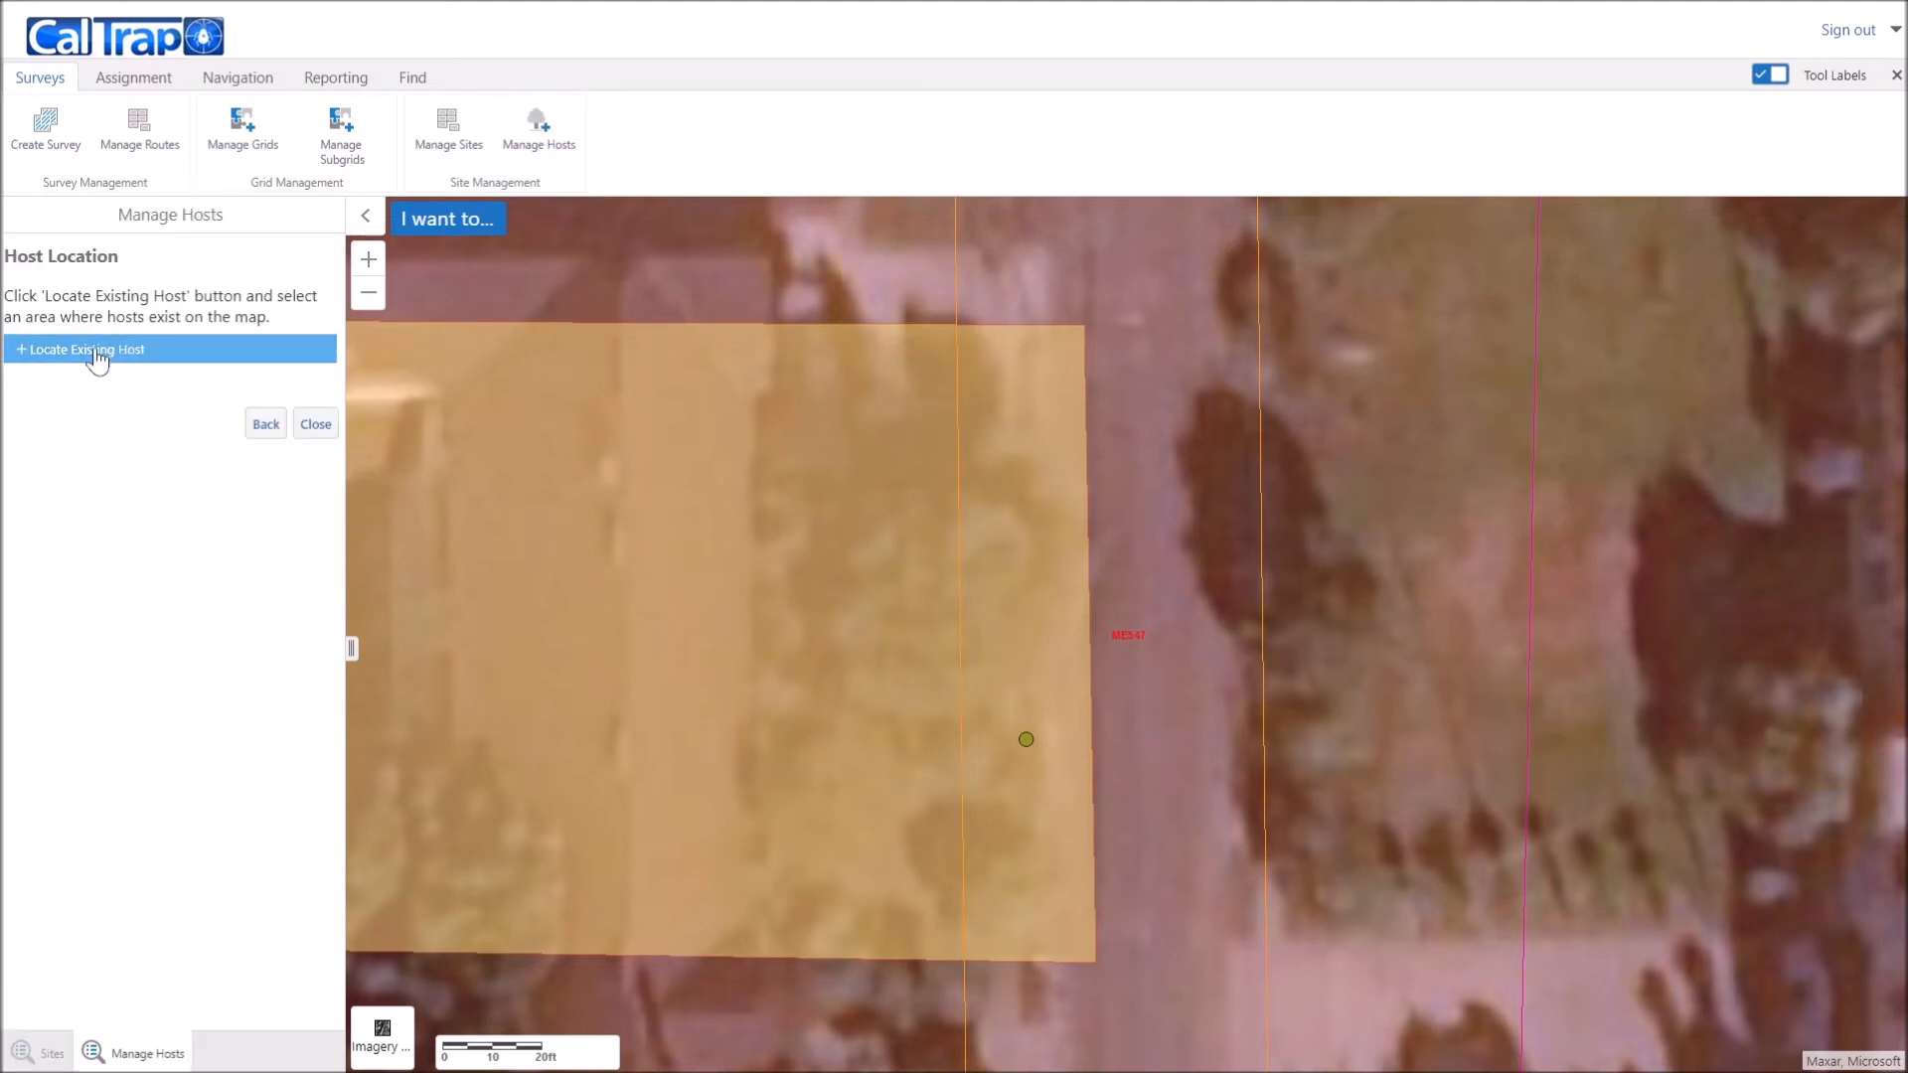
left_click(35, 365)
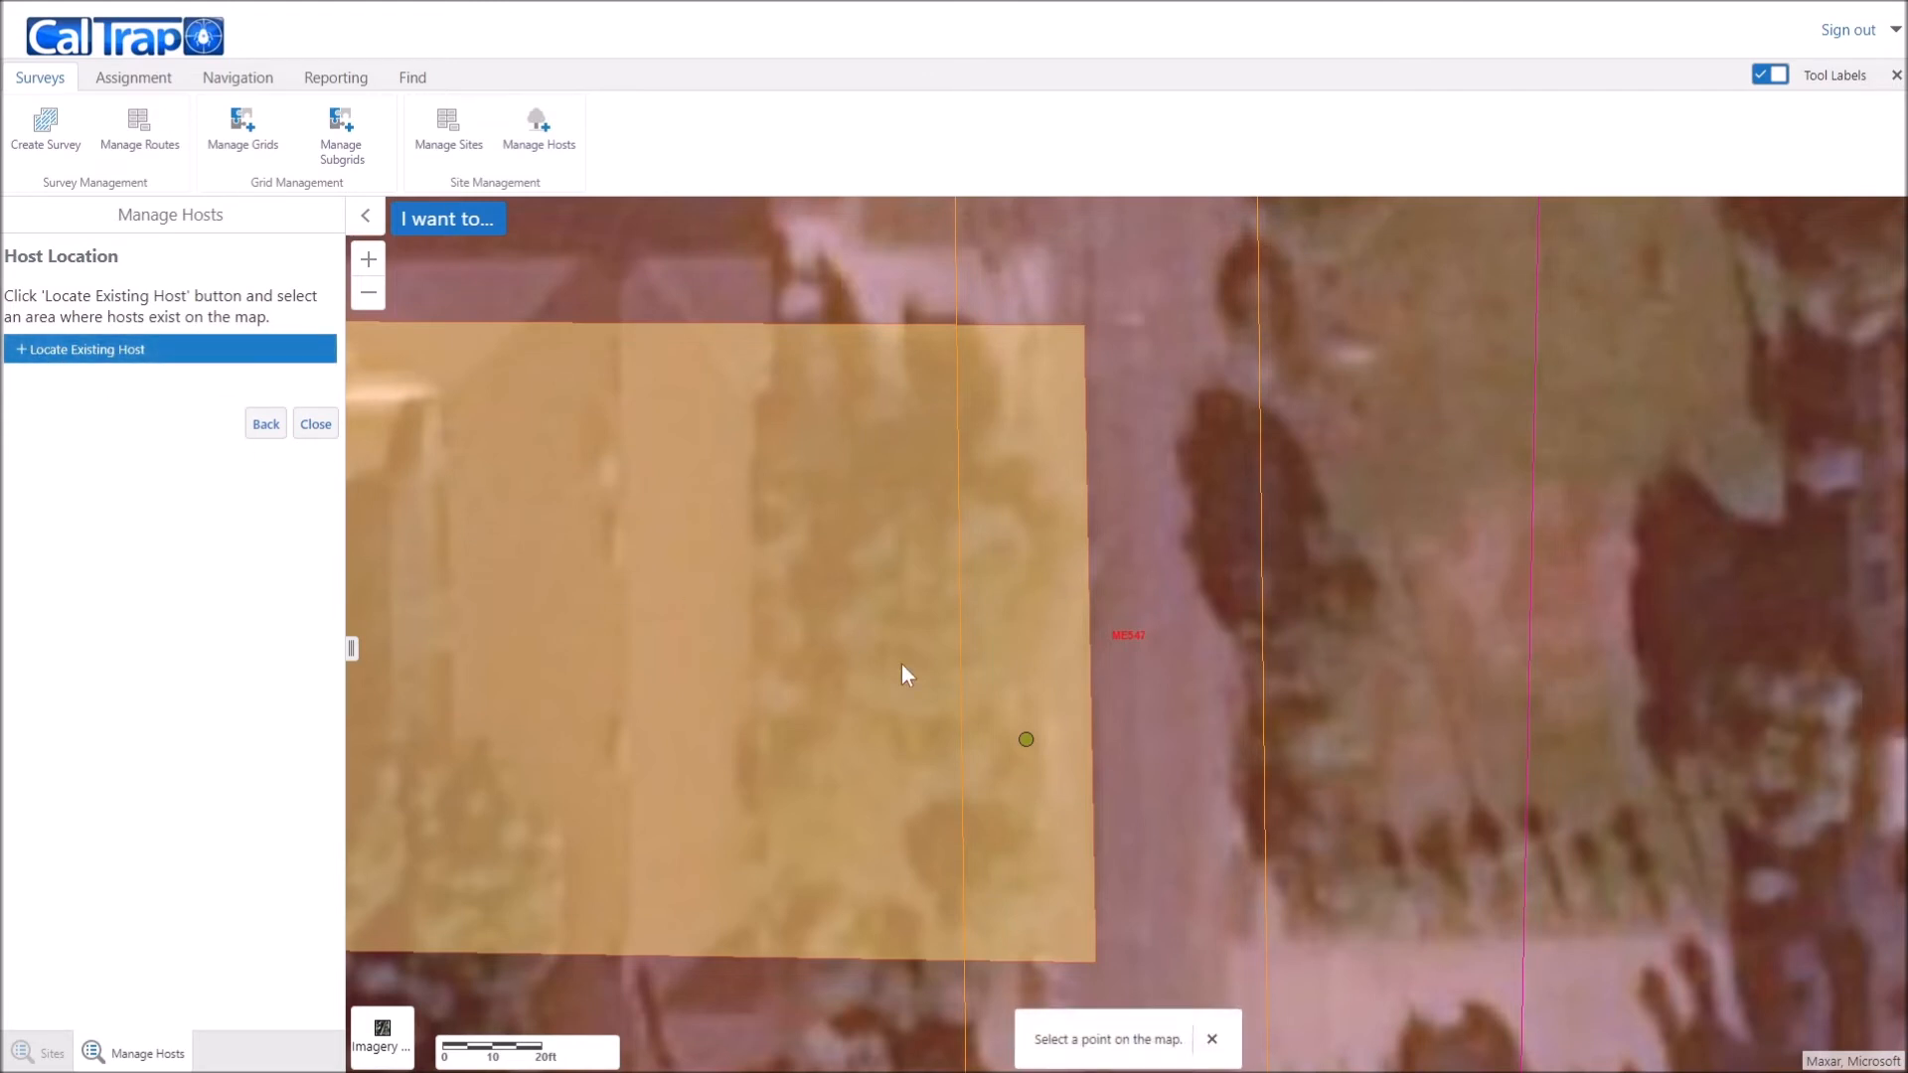
left_click(1026, 740)
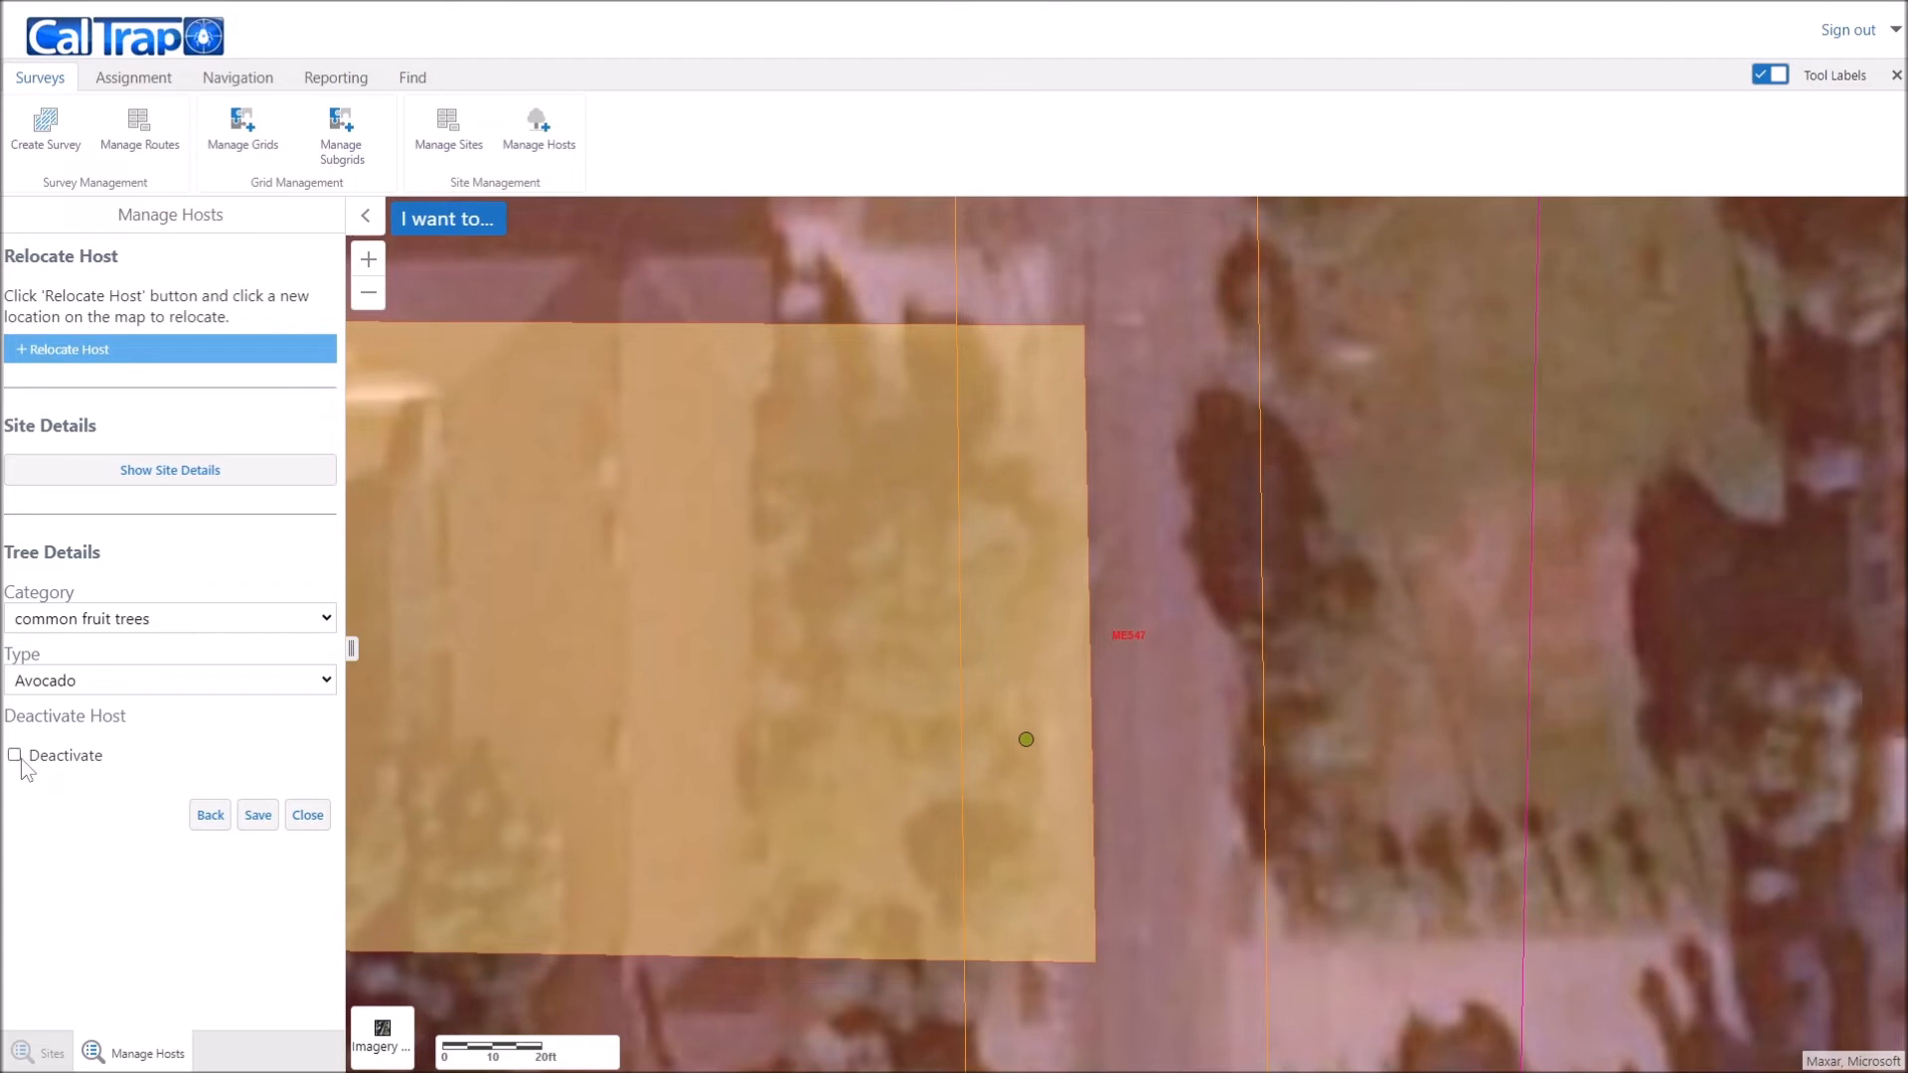
left_click(92, 762)
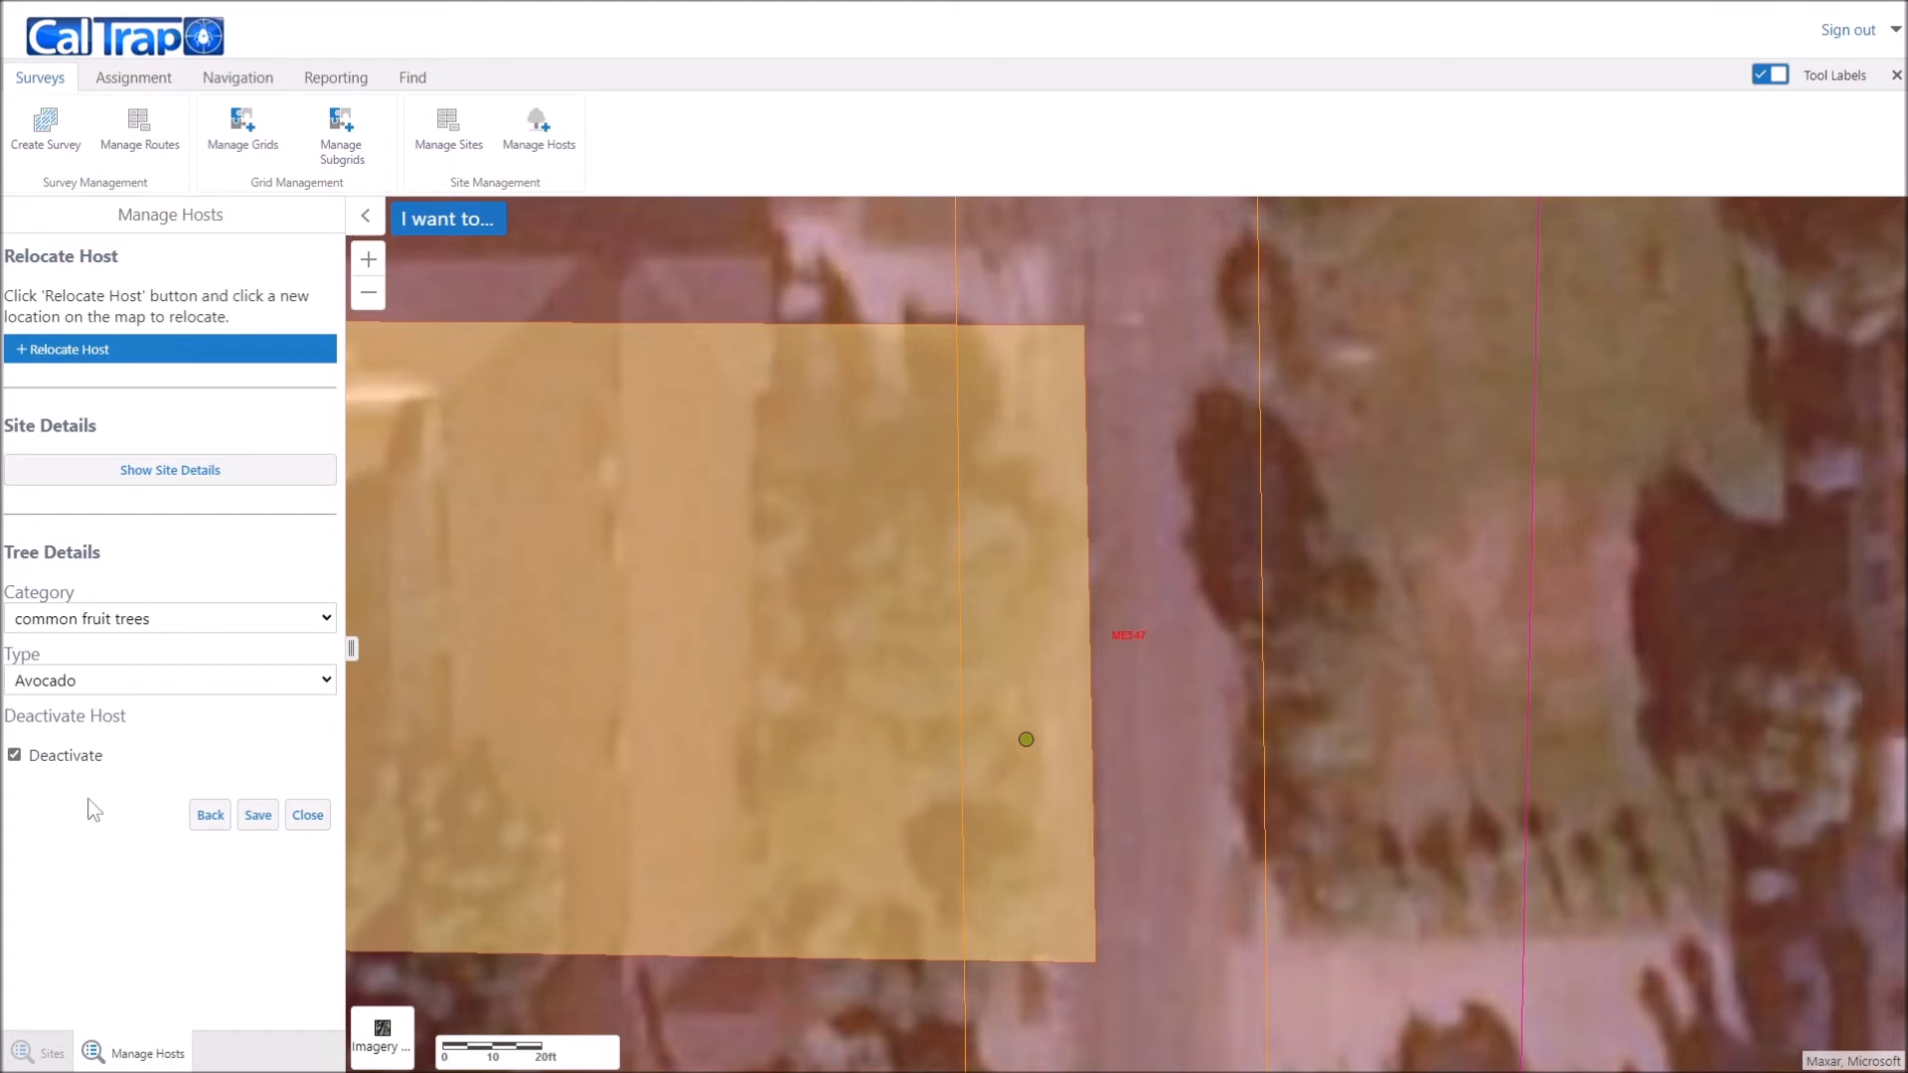
left_click(258, 817)
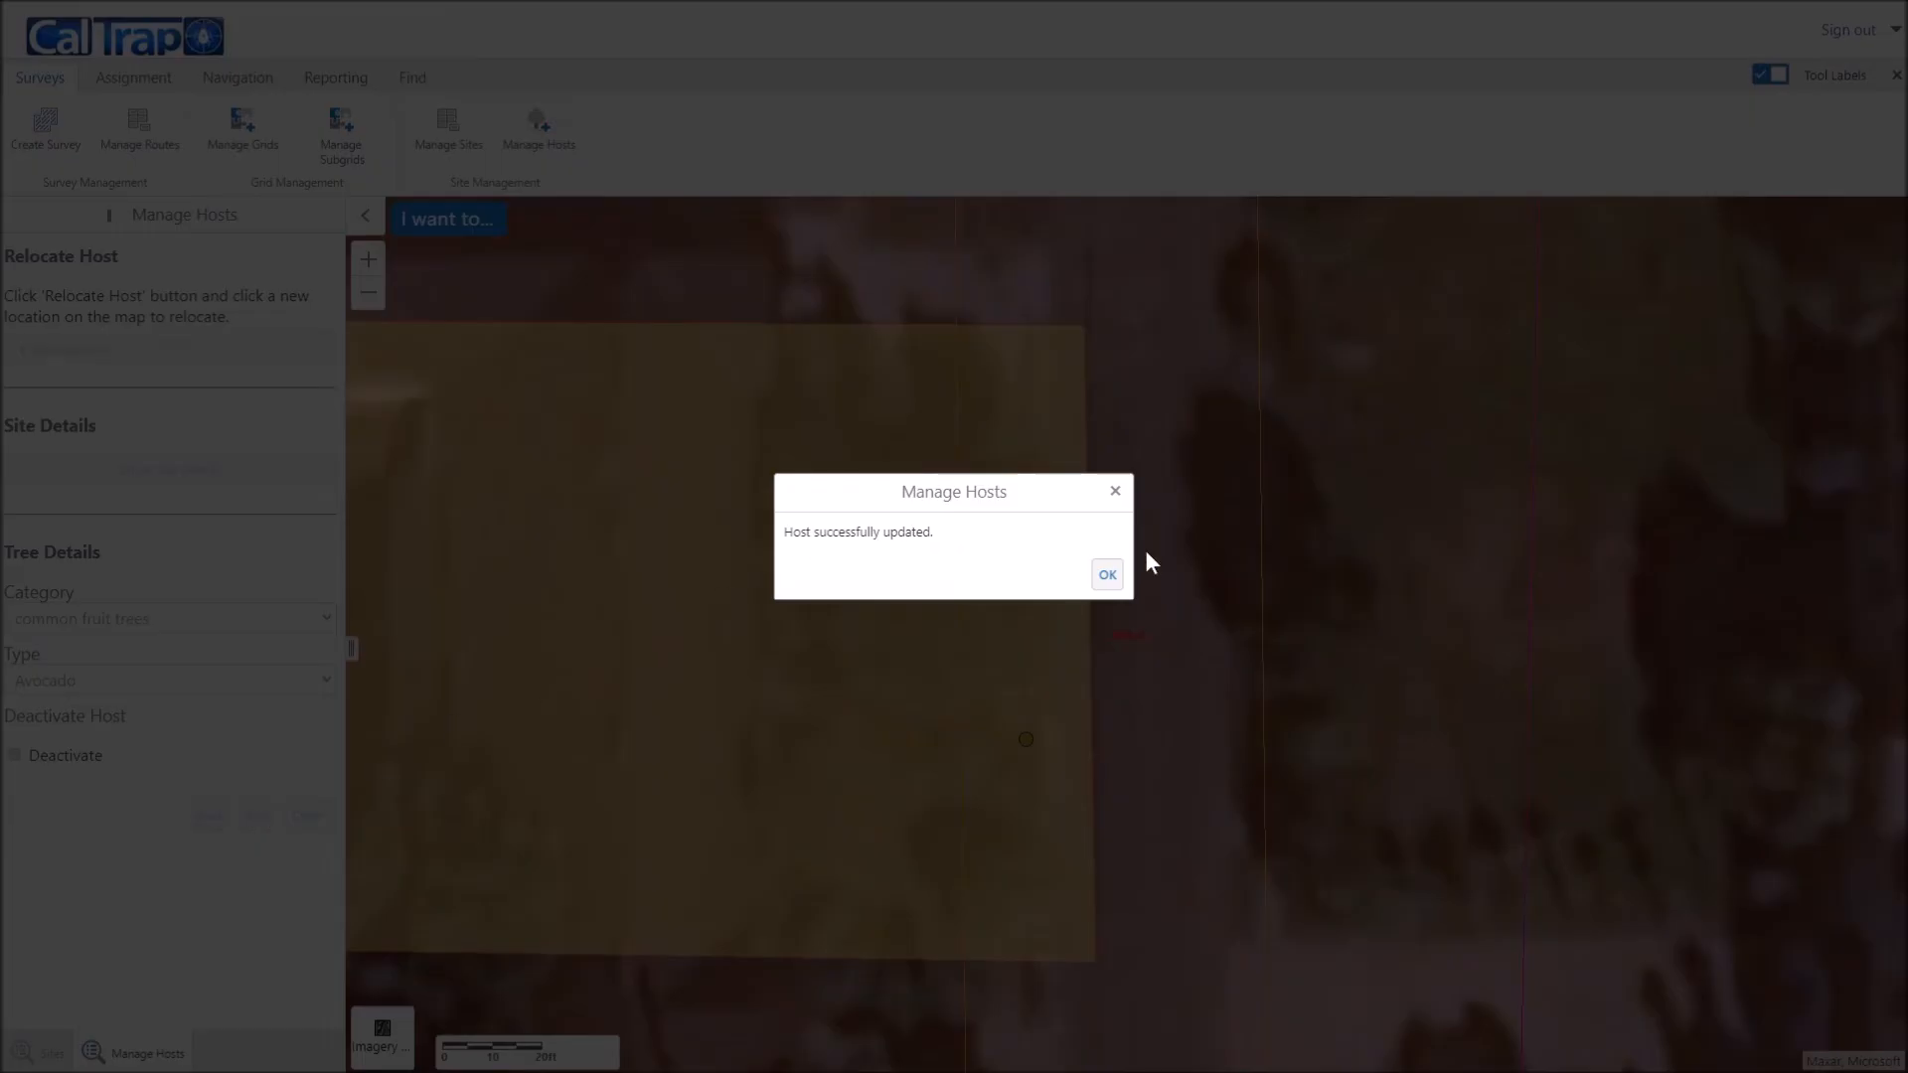
left_click(1107, 577)
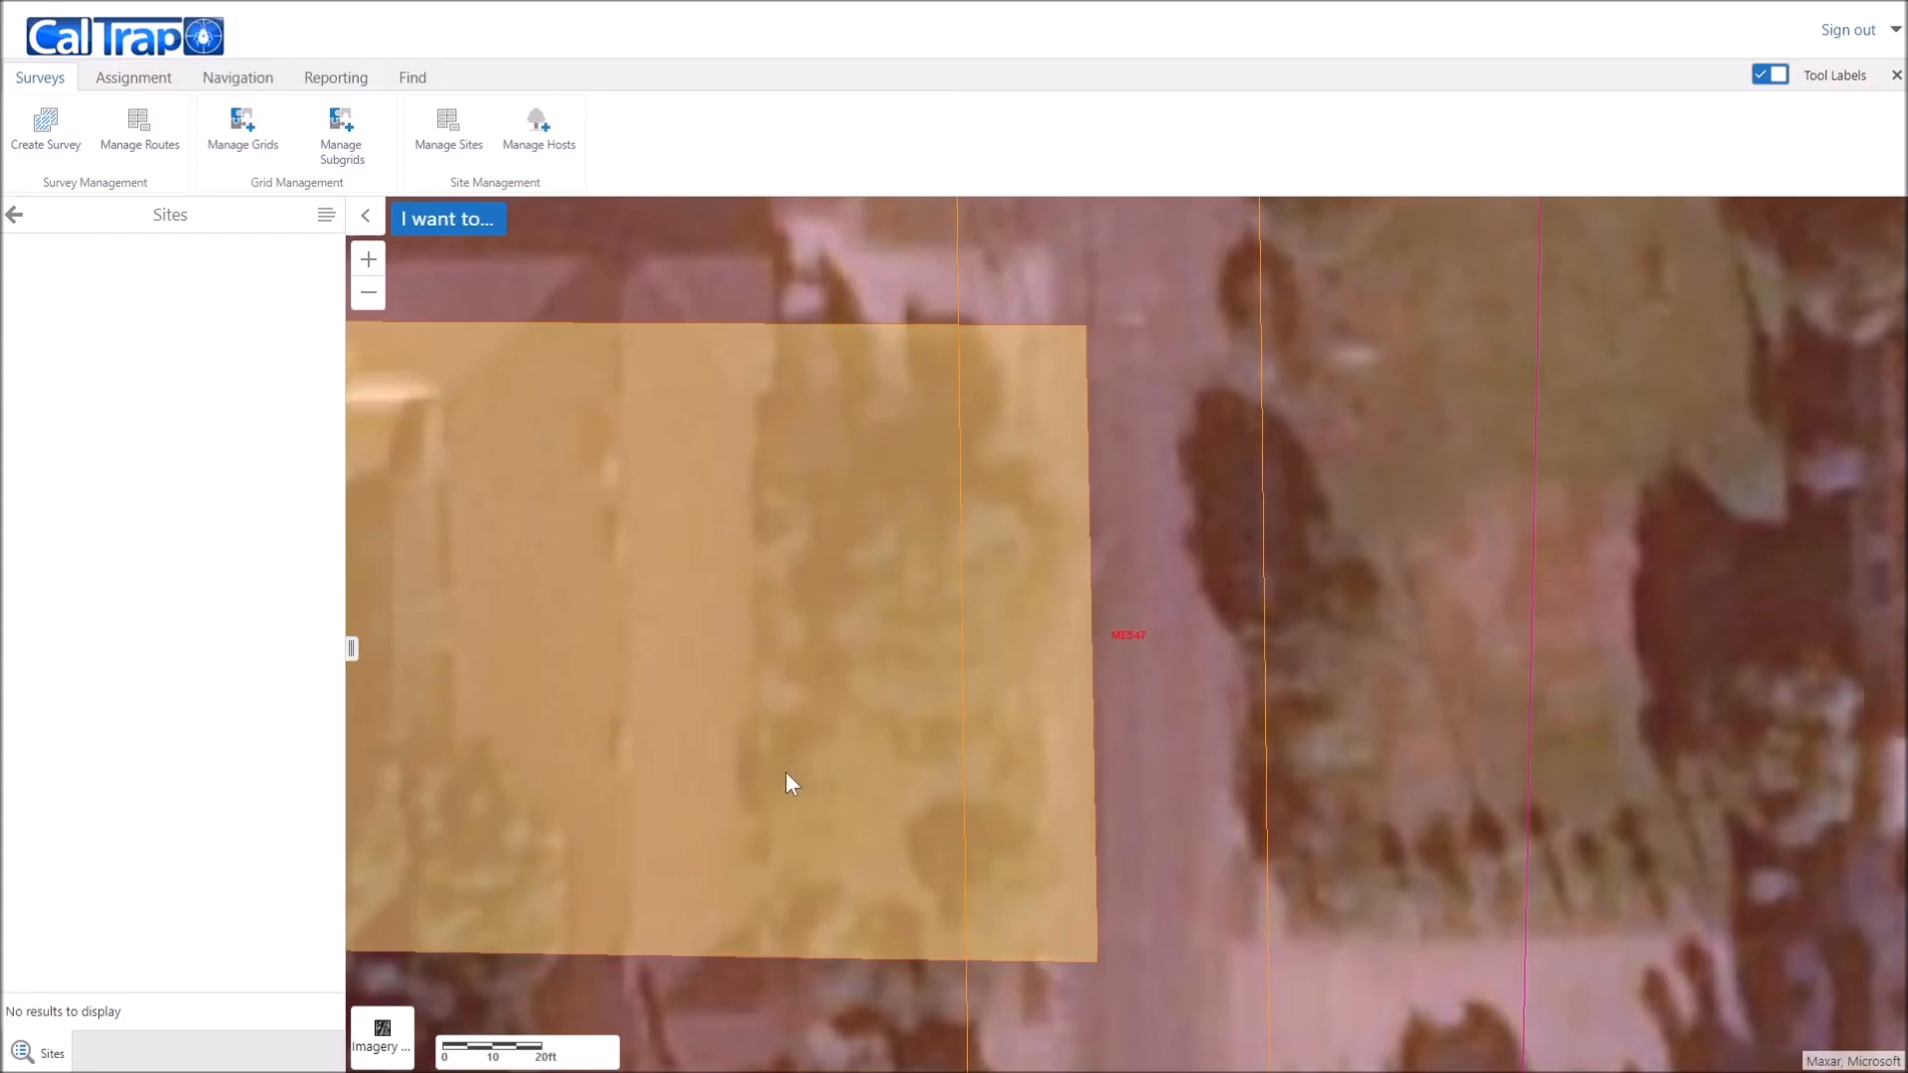
Step: Pan the map to bring both trapping sites into view and open Manage Sites
scroll(789, 767, "down", 1)
left_click_drag(771, 757, 984, 736)
left_click_drag(791, 763, 1058, 766)
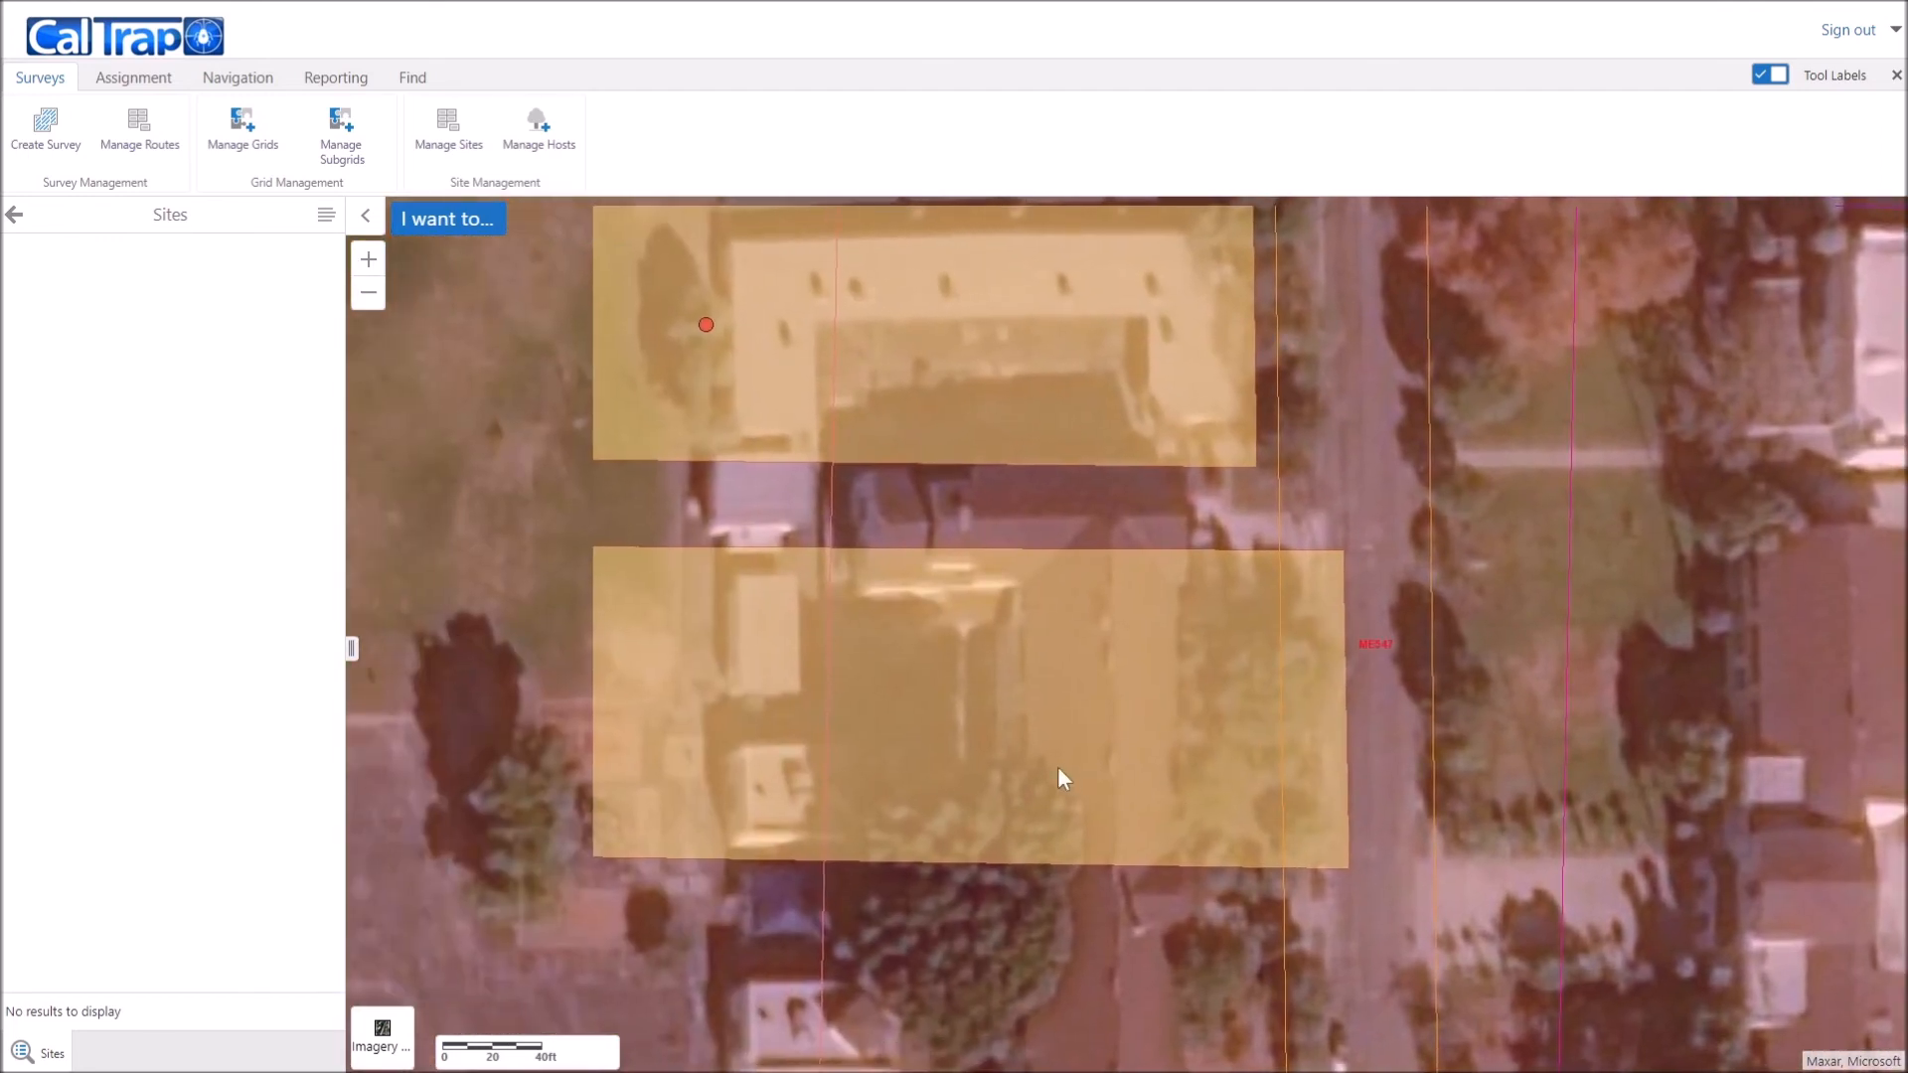
scroll(1057, 766, "down", 1)
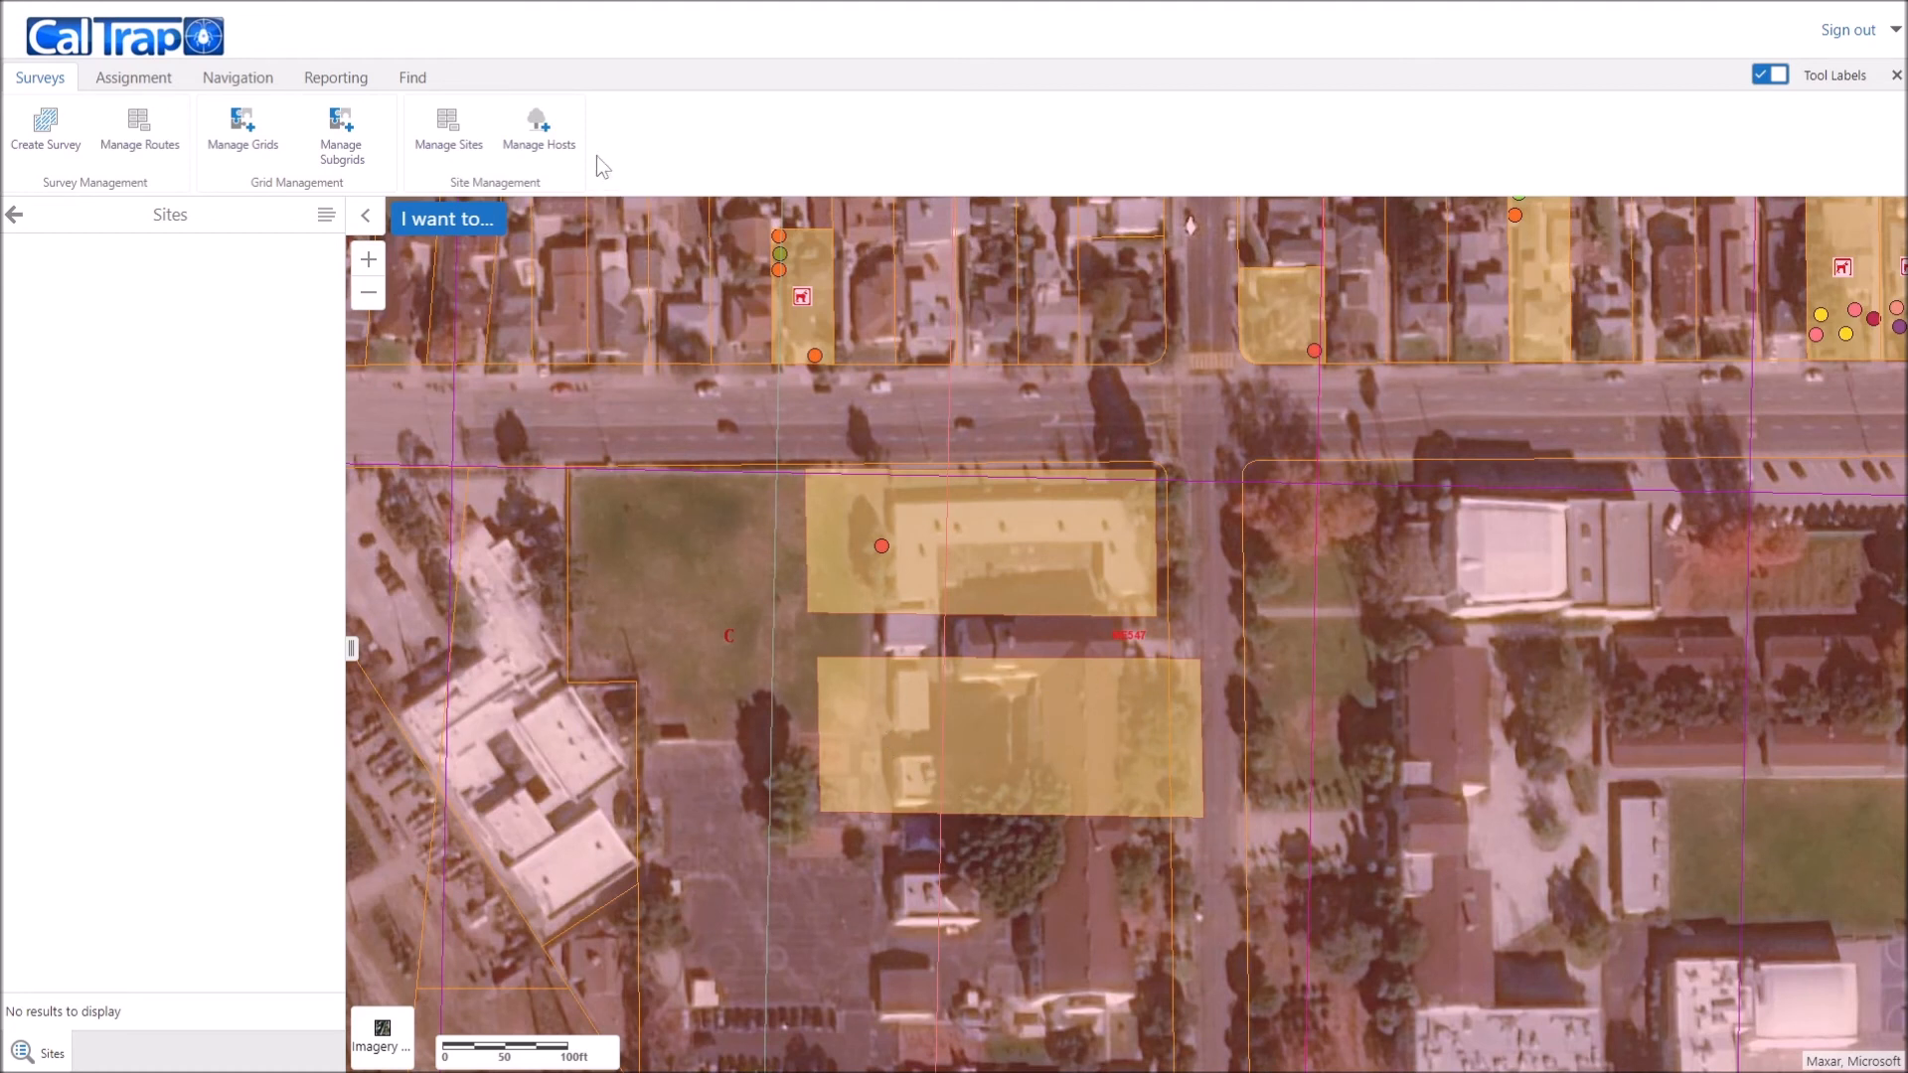
left_click(468, 149)
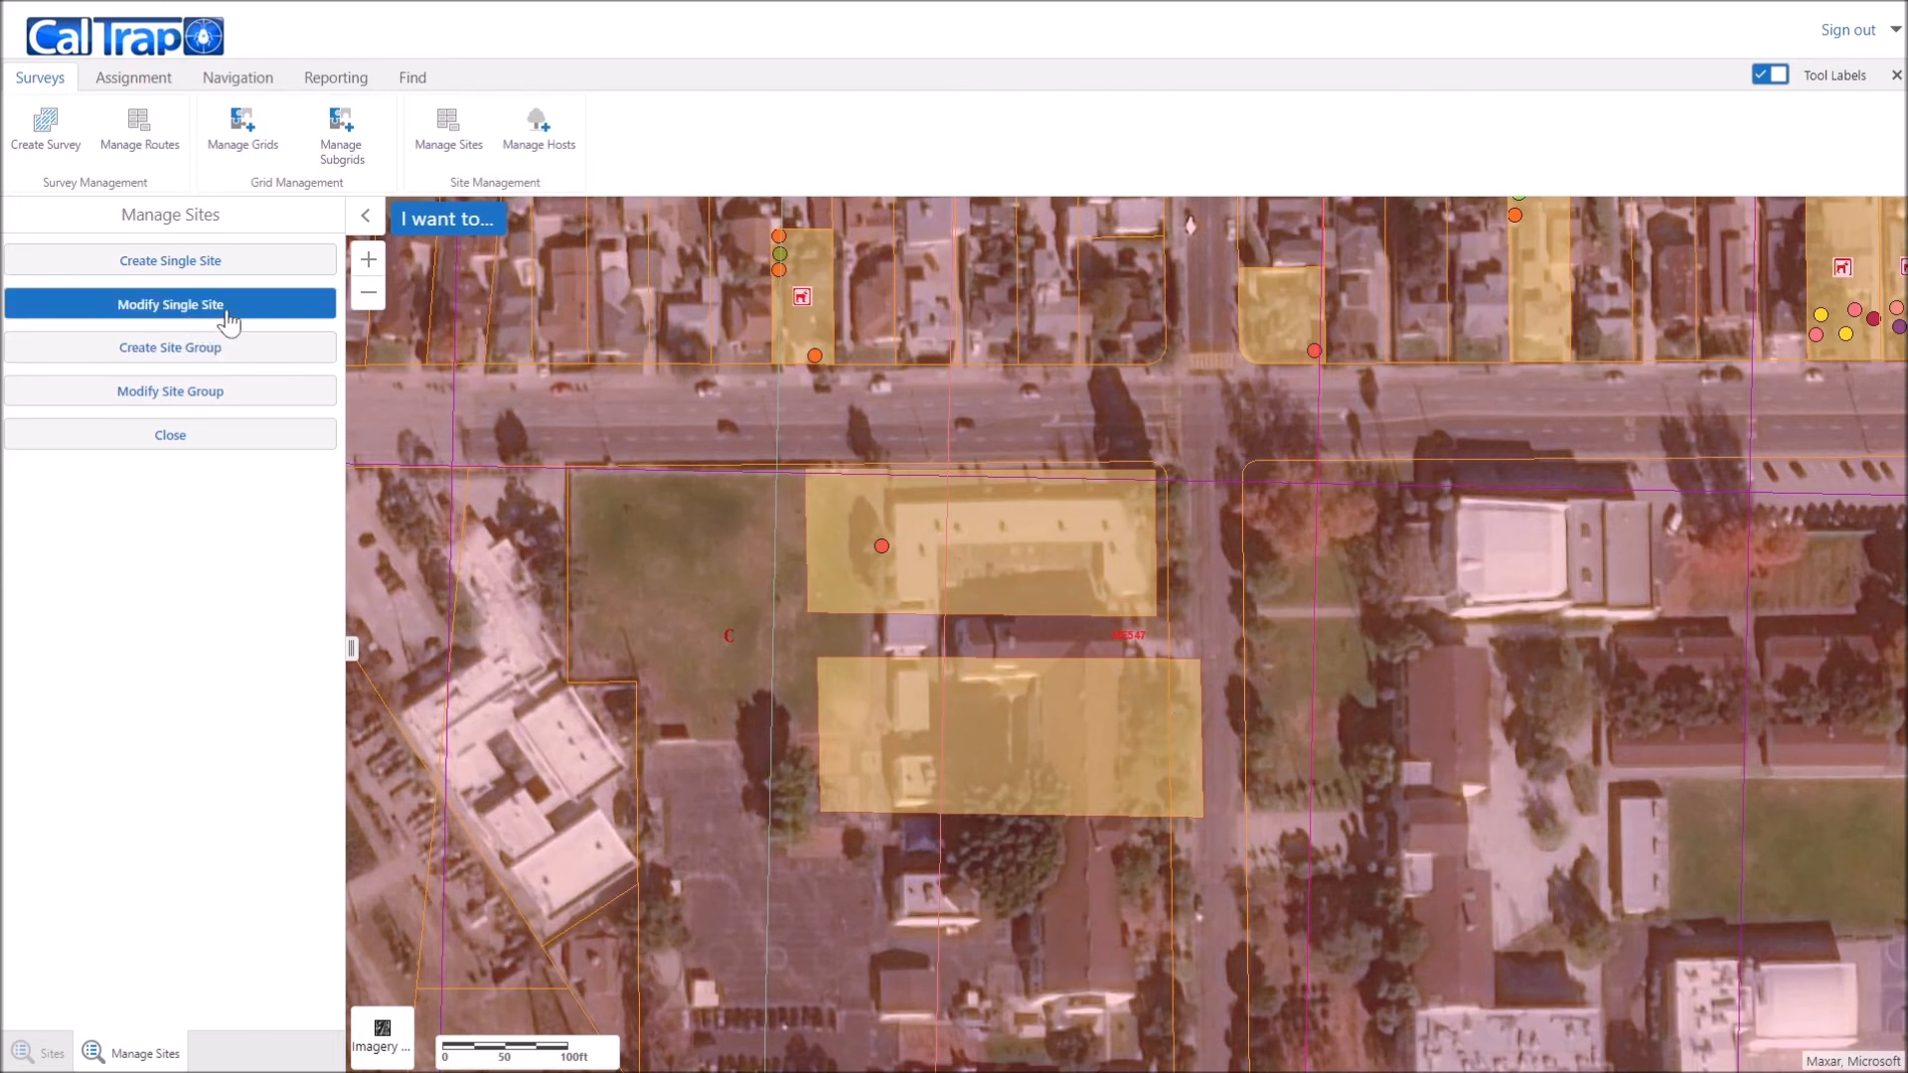
Step: Select Unit 2 on the lower parcel, uncheck Is Viable, and save the change
left_click(273, 316)
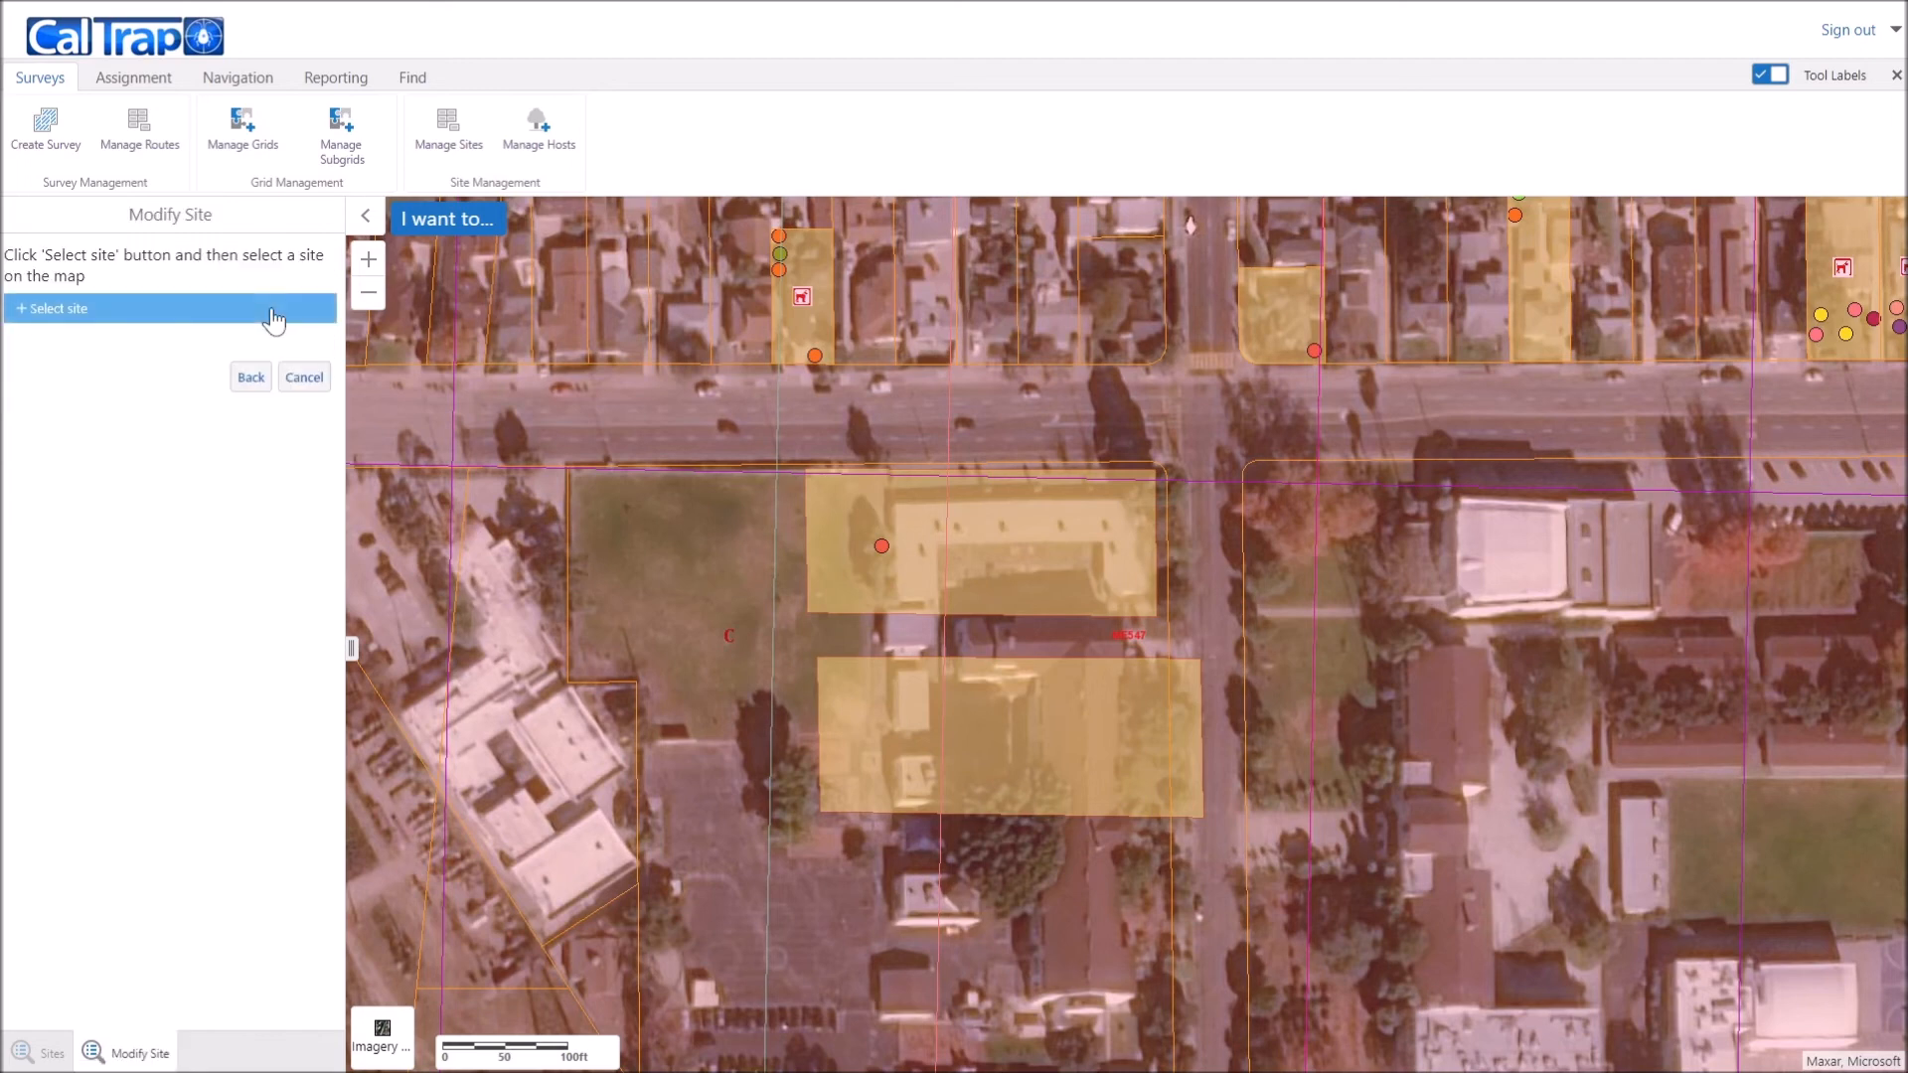
left_click(30, 314)
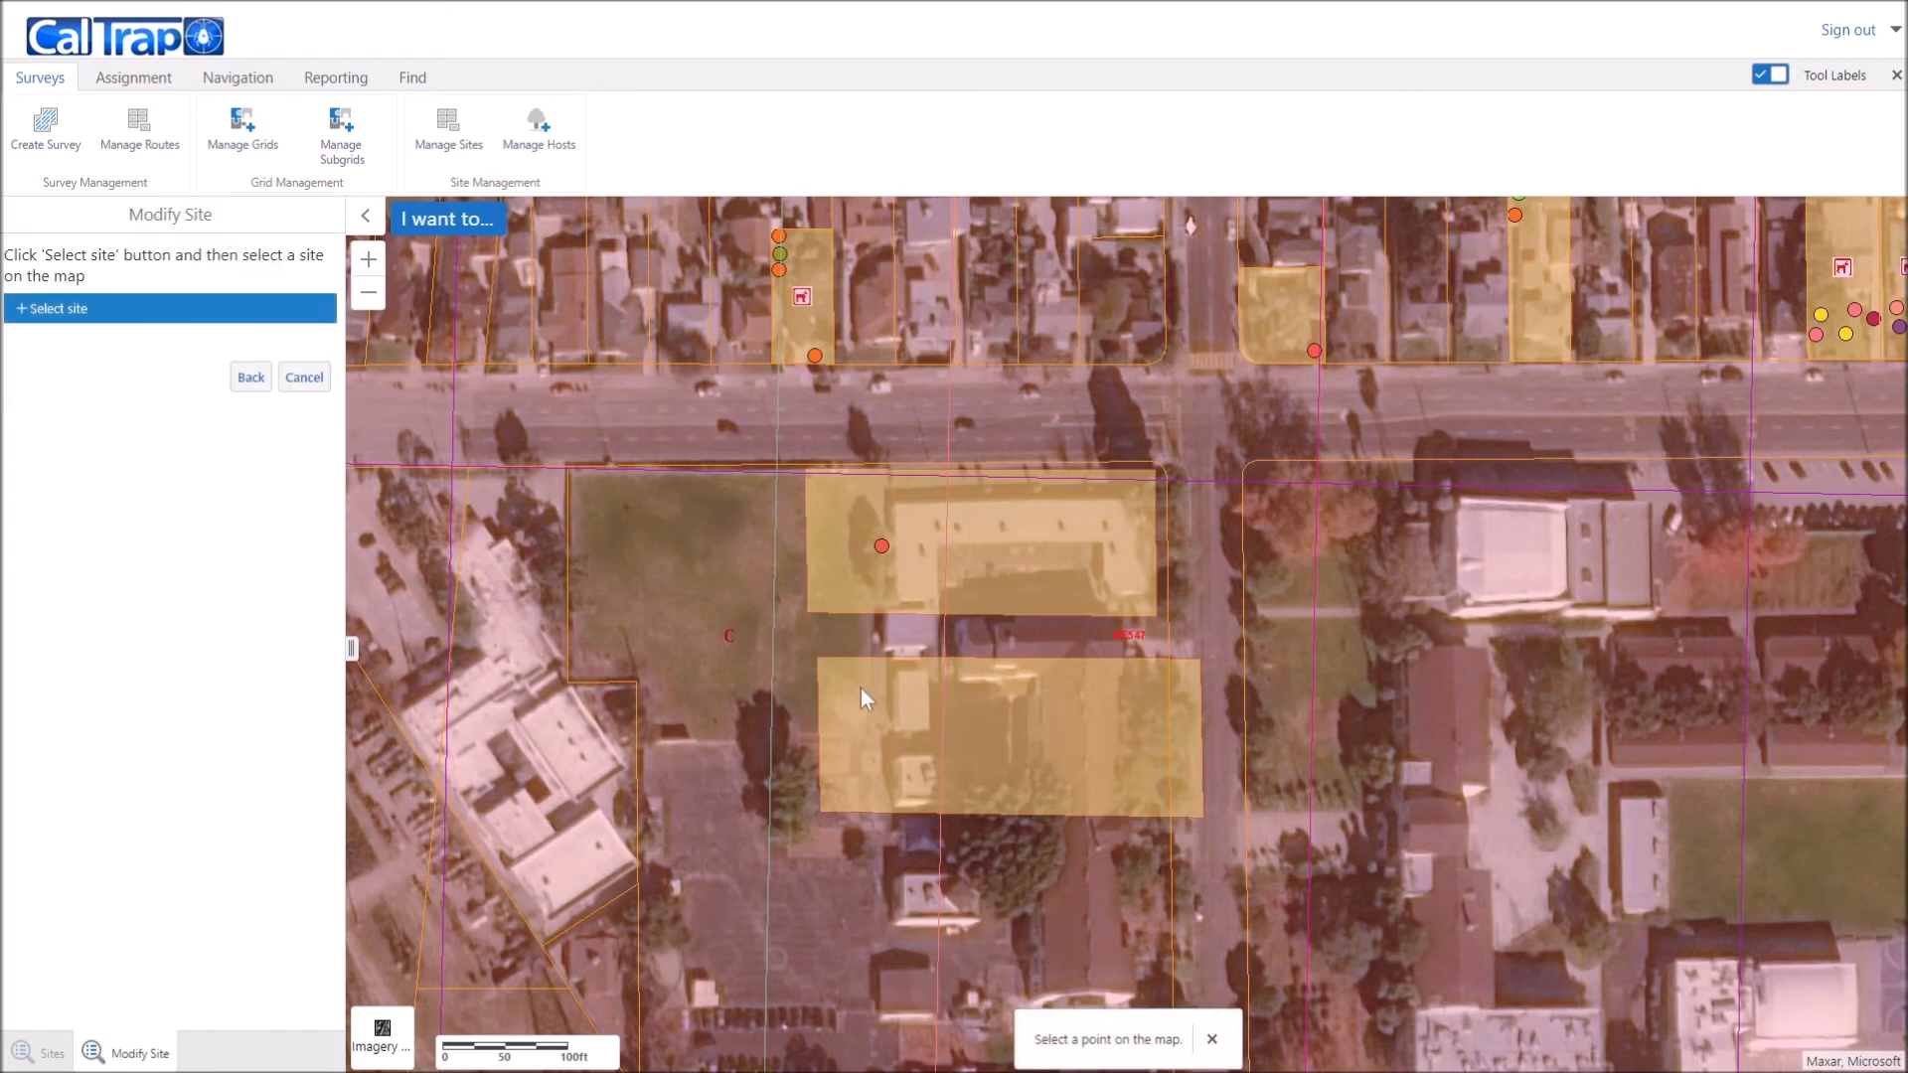
left_click(1046, 725)
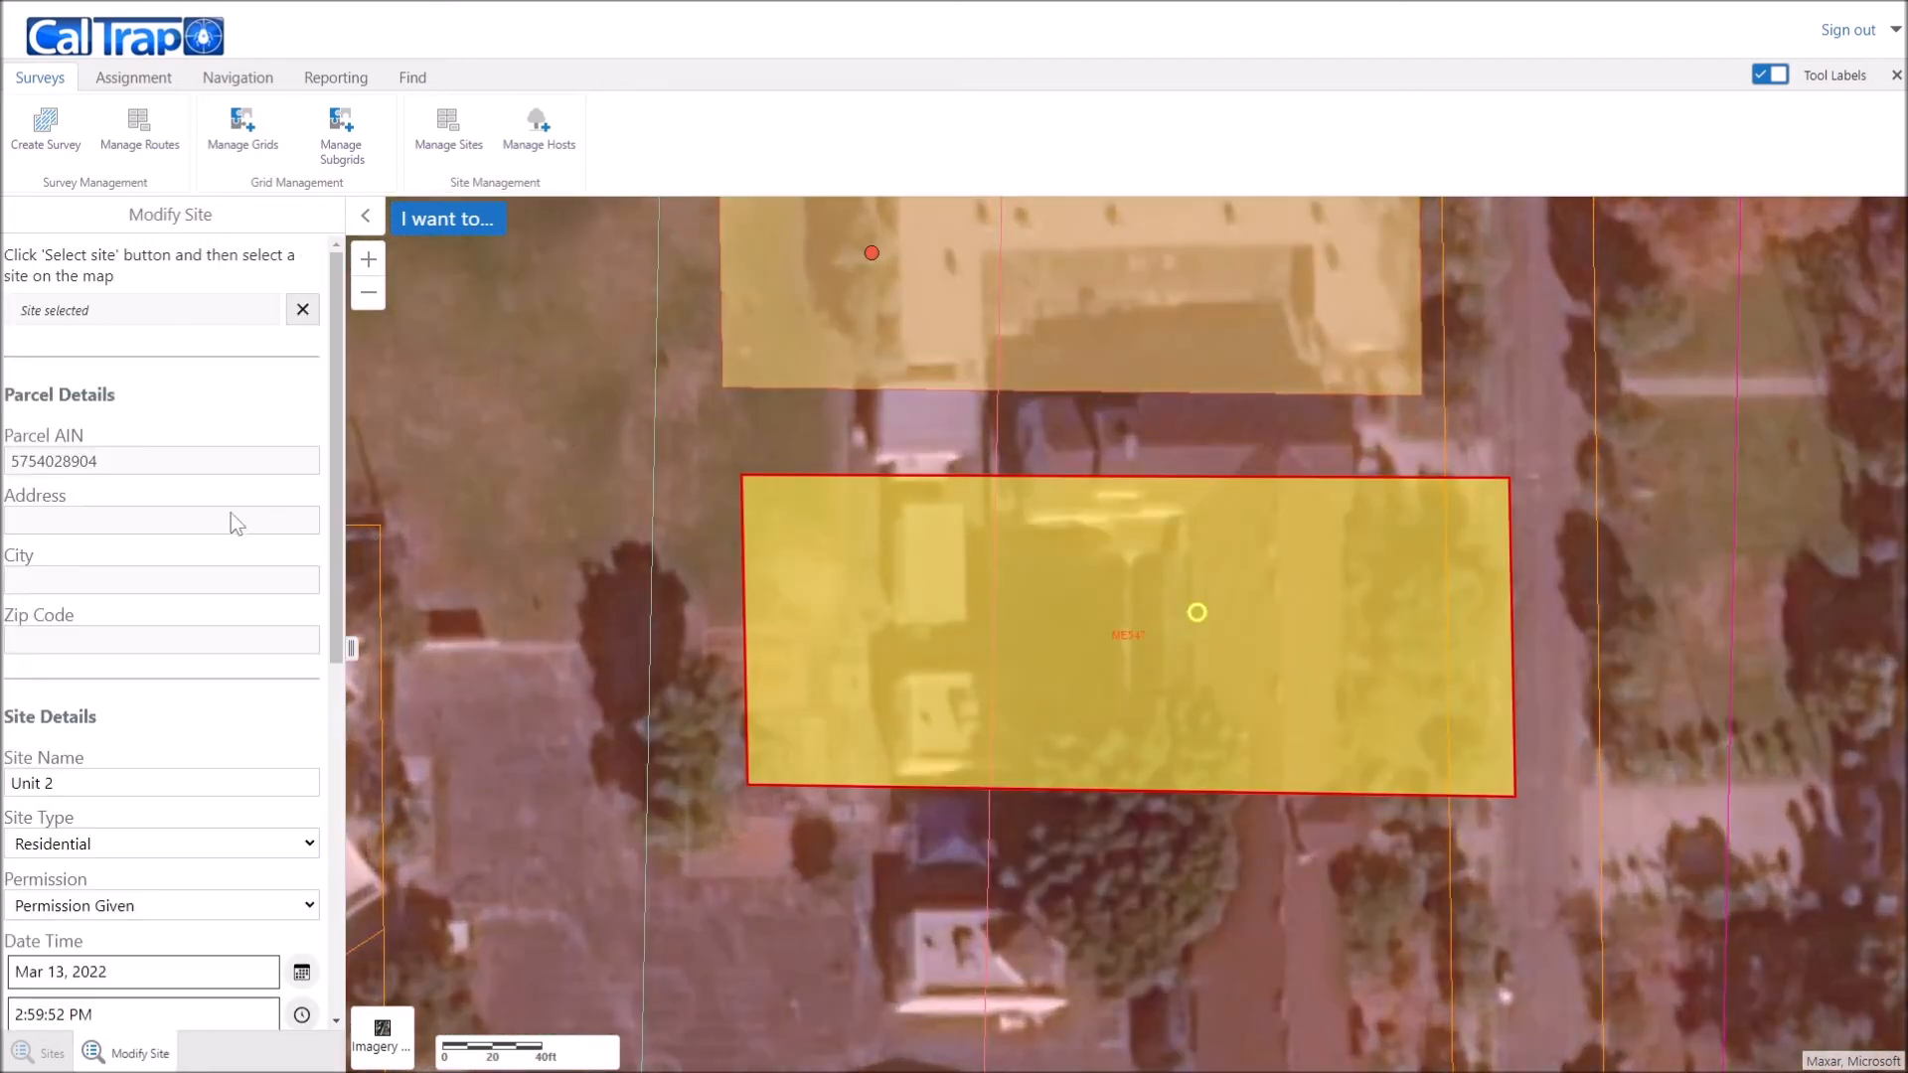
scroll(174, 547, "down", 2)
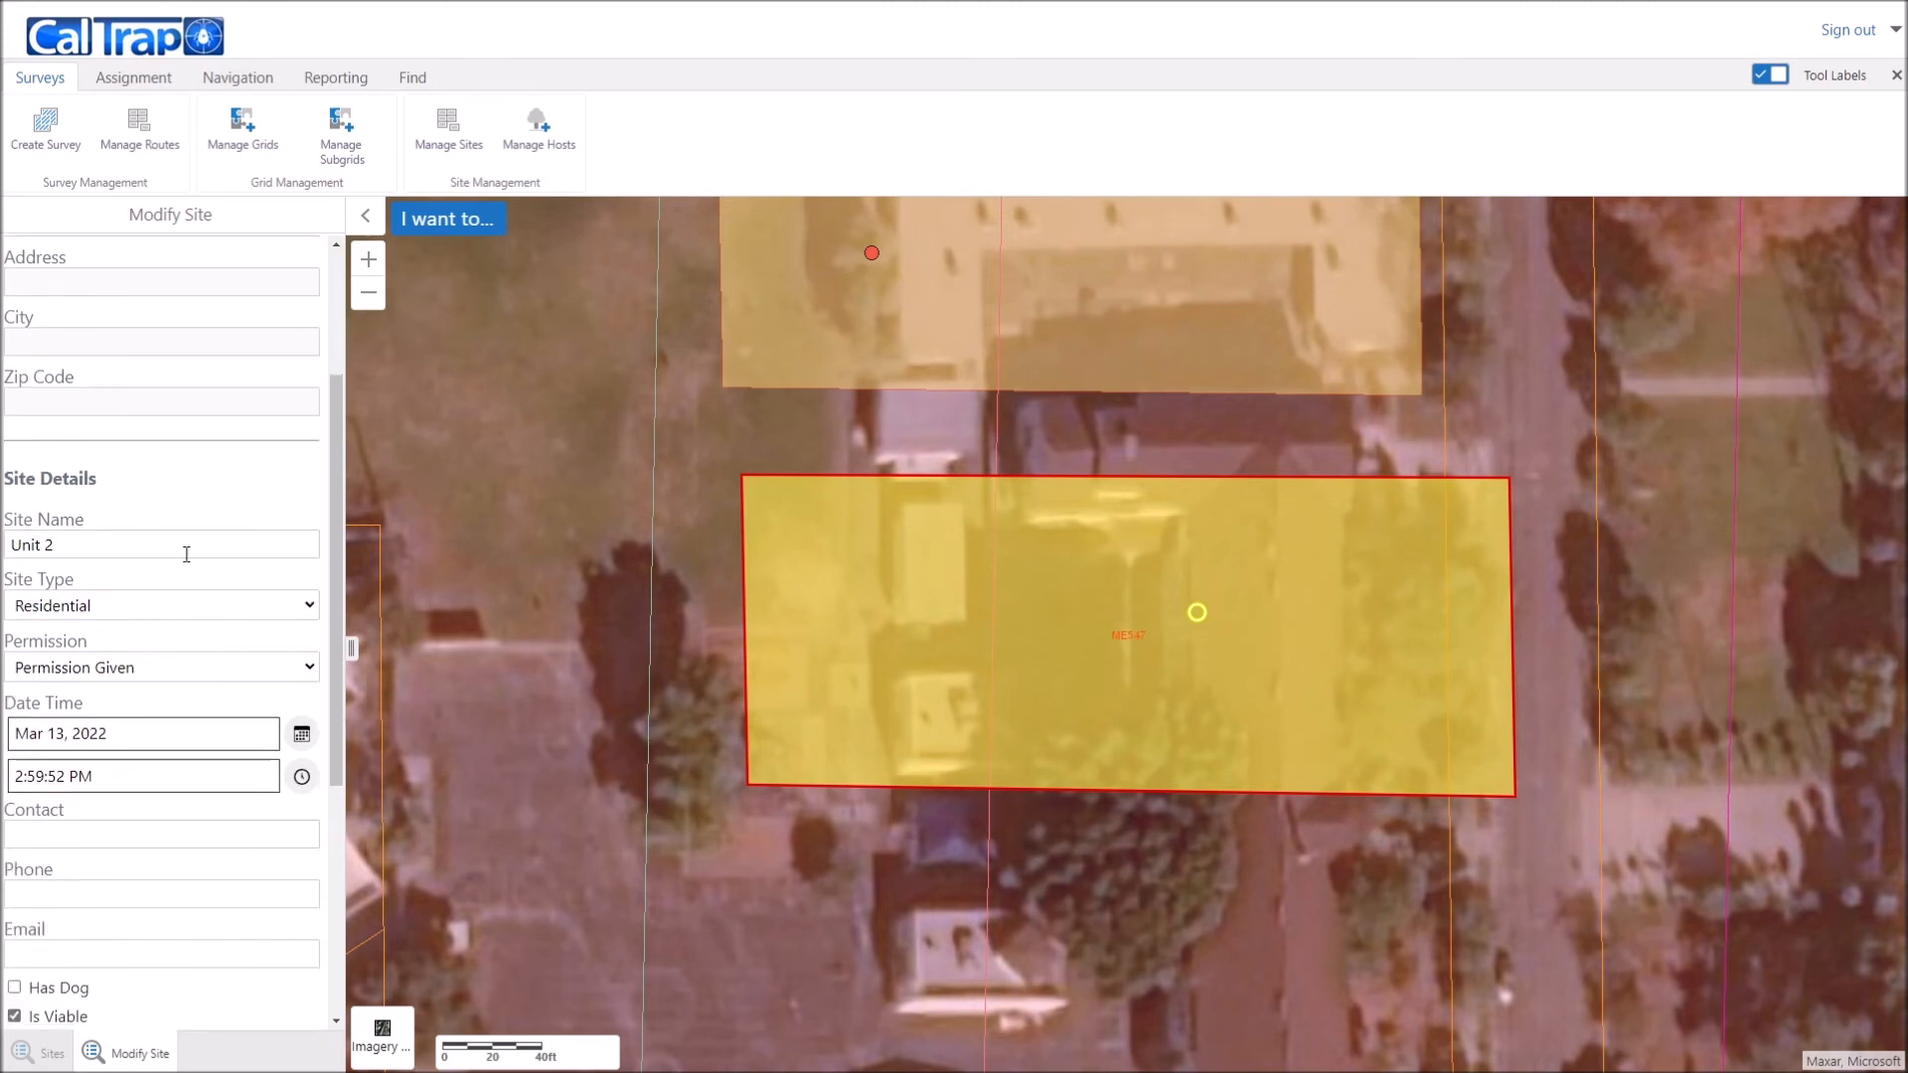
scroll(177, 541, "down", 1)
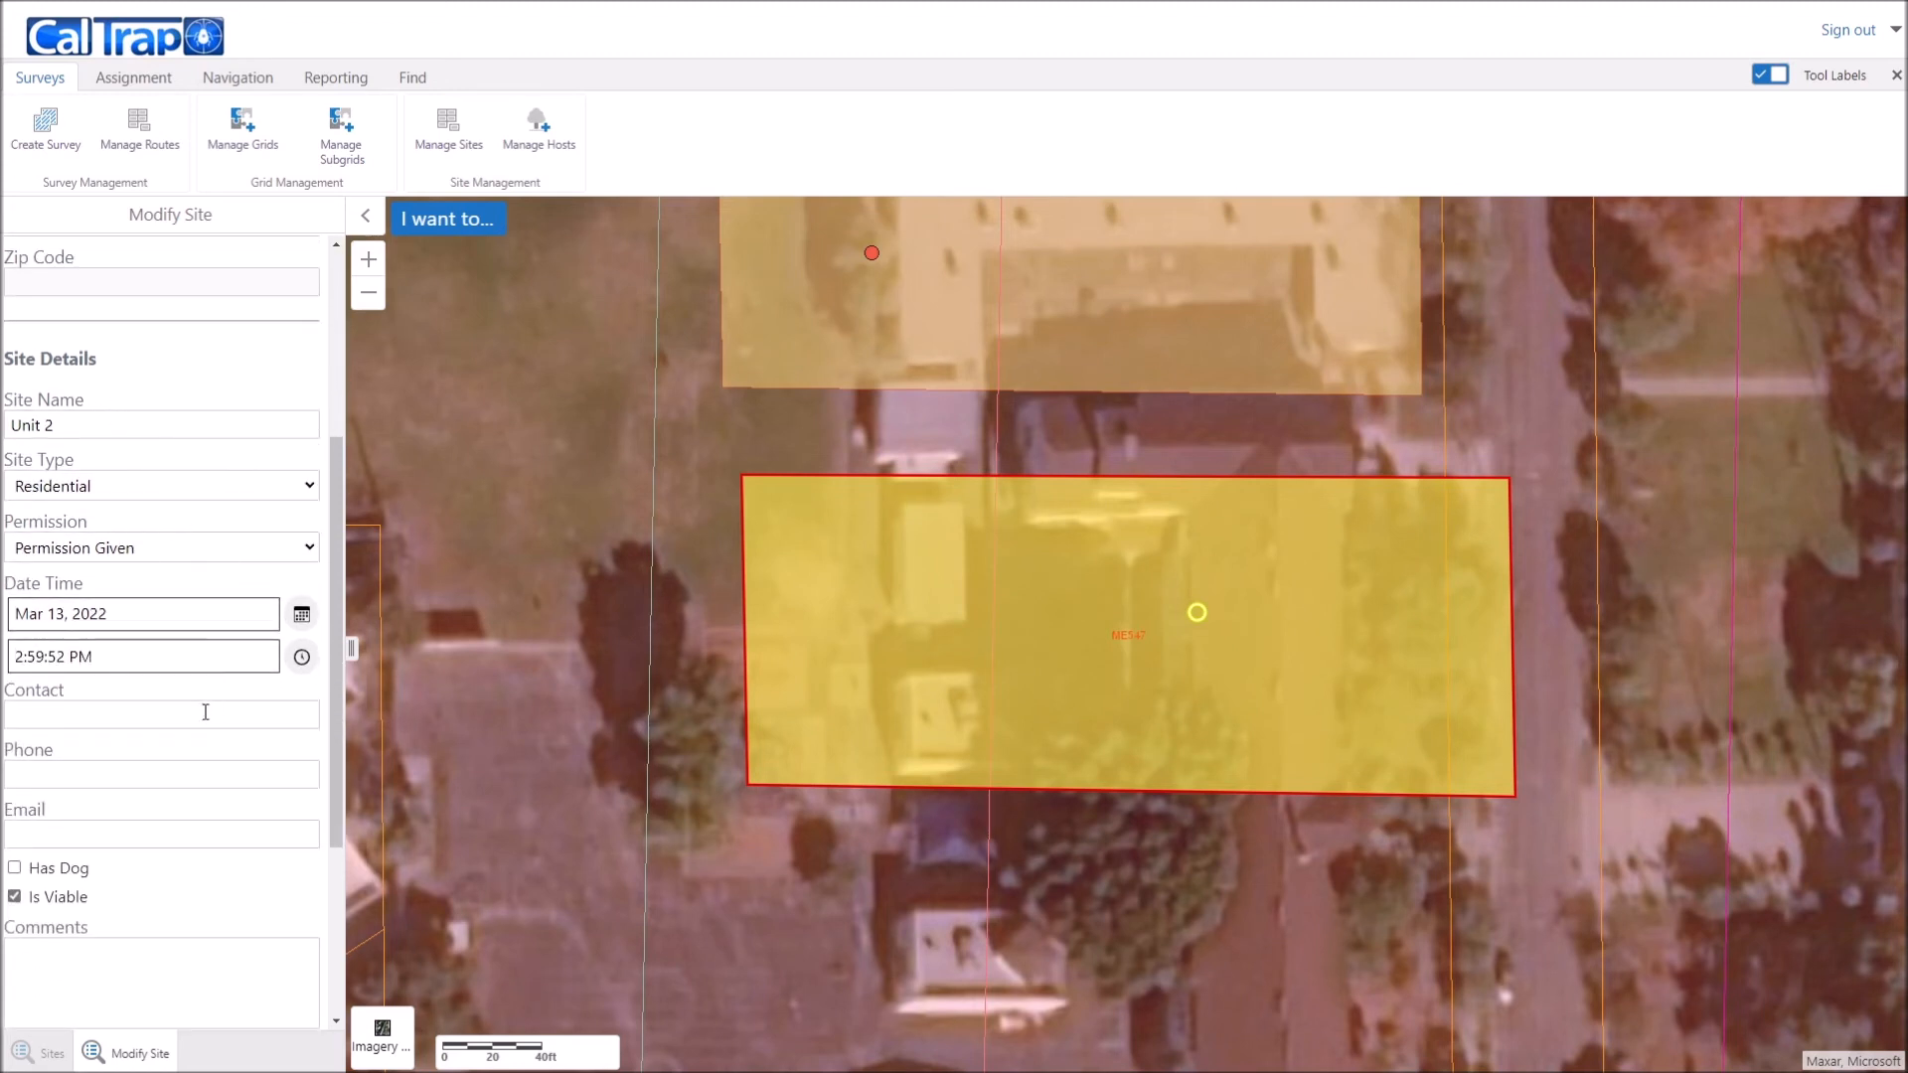
scroll(206, 712, "down", 3)
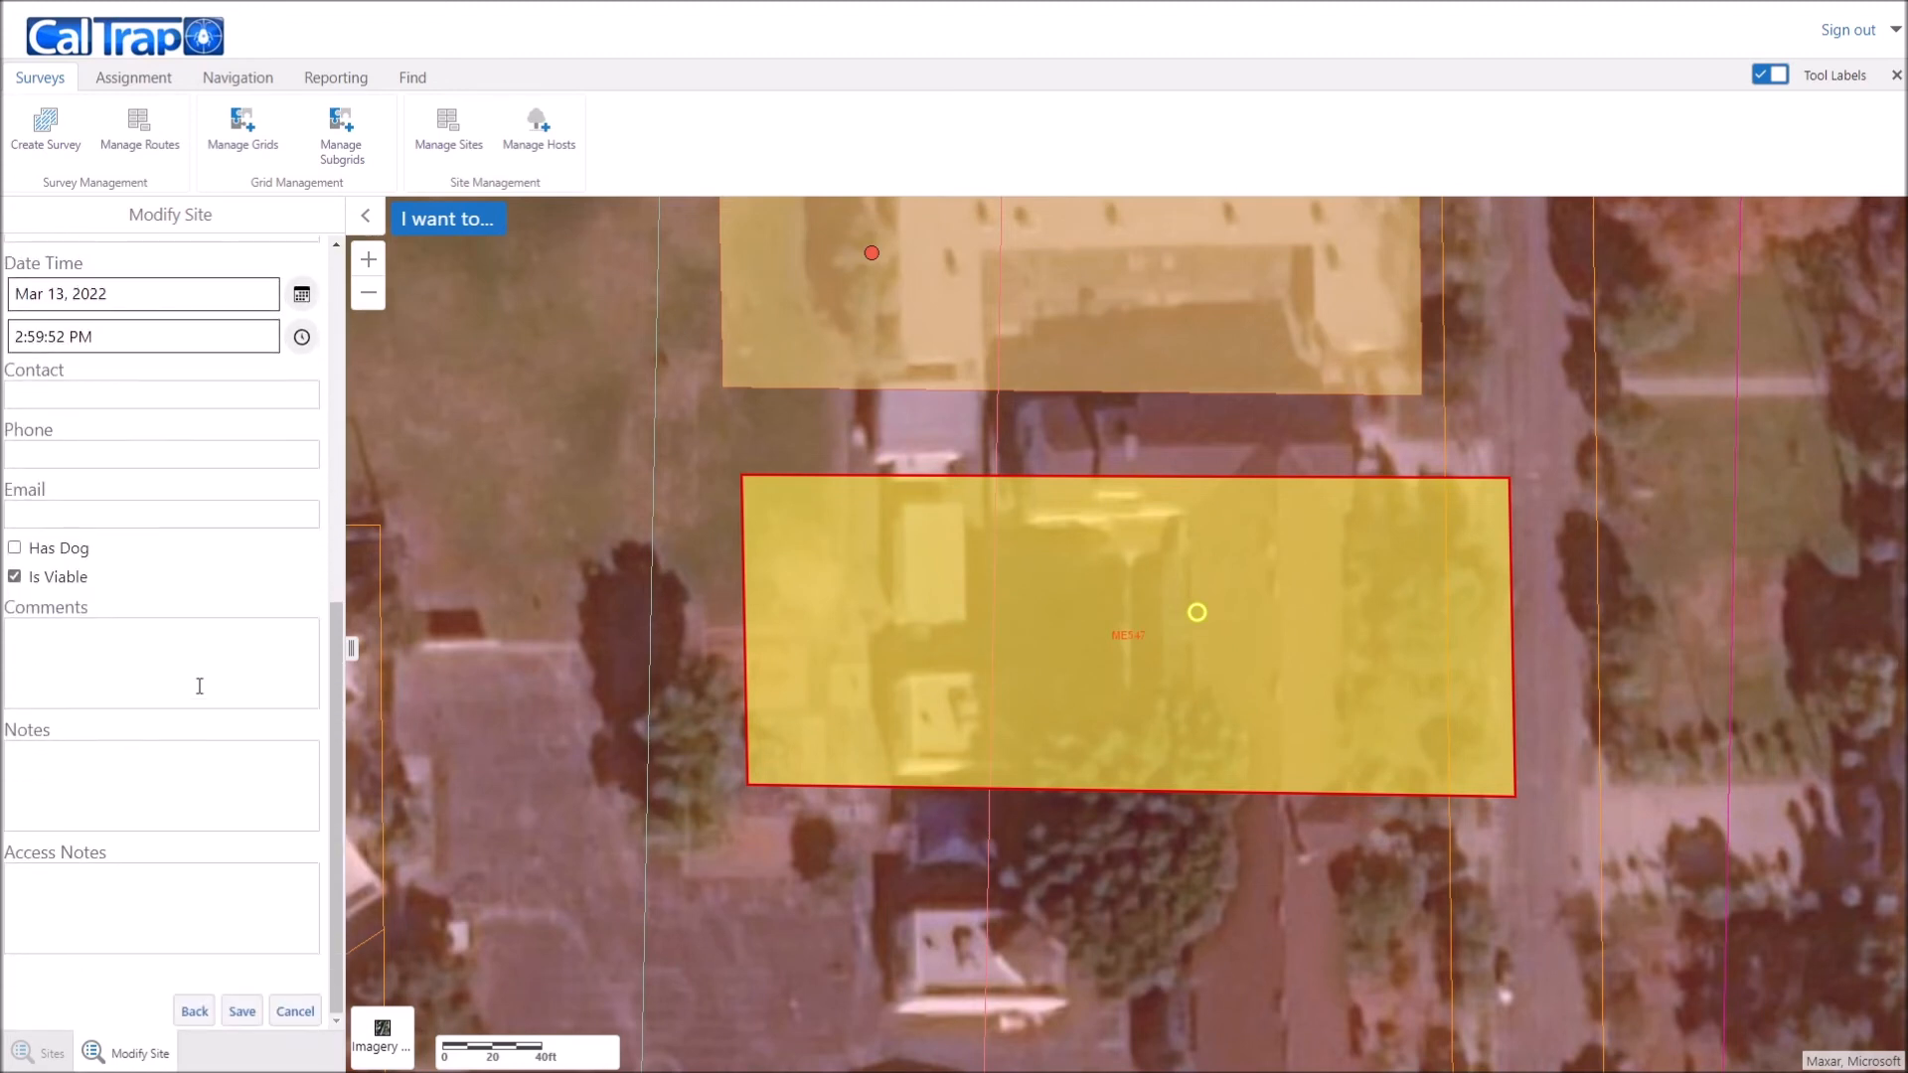
left_click(14, 577)
left_click(246, 1011)
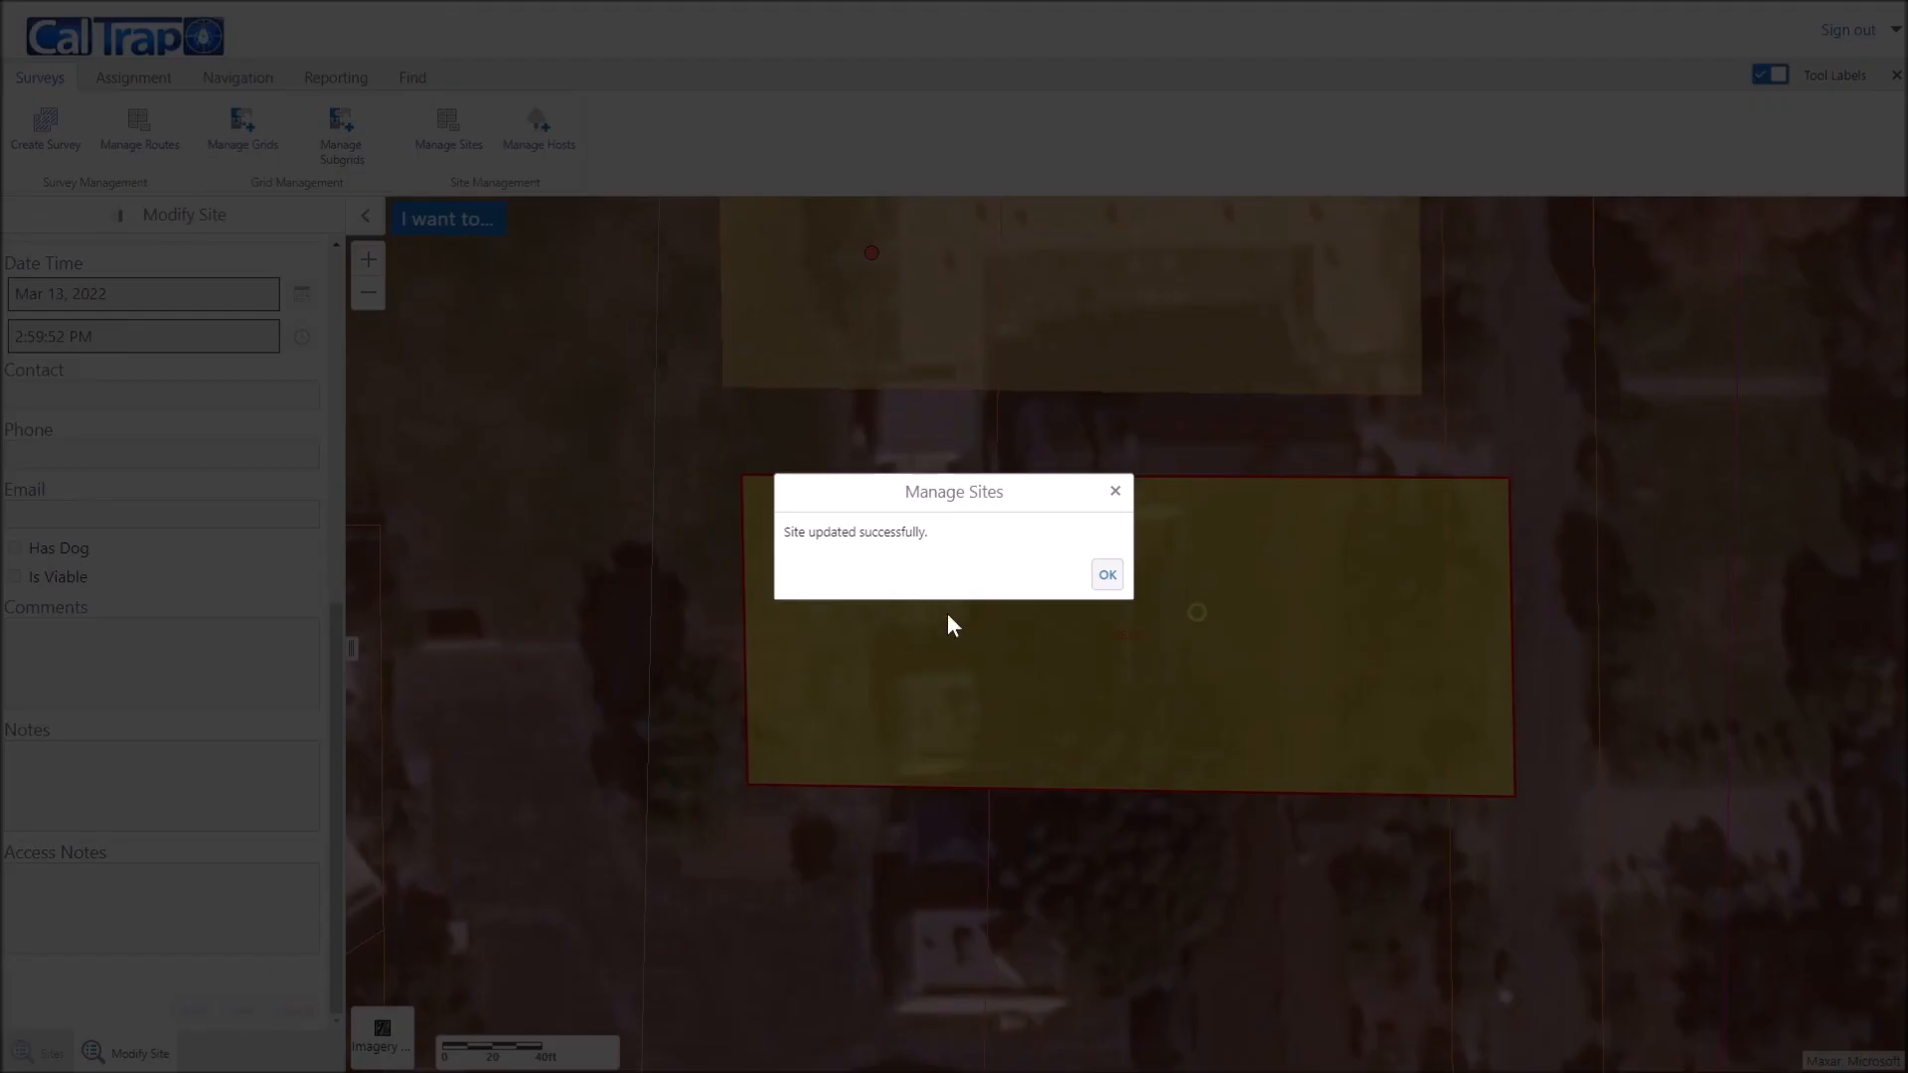
left_click(1107, 574)
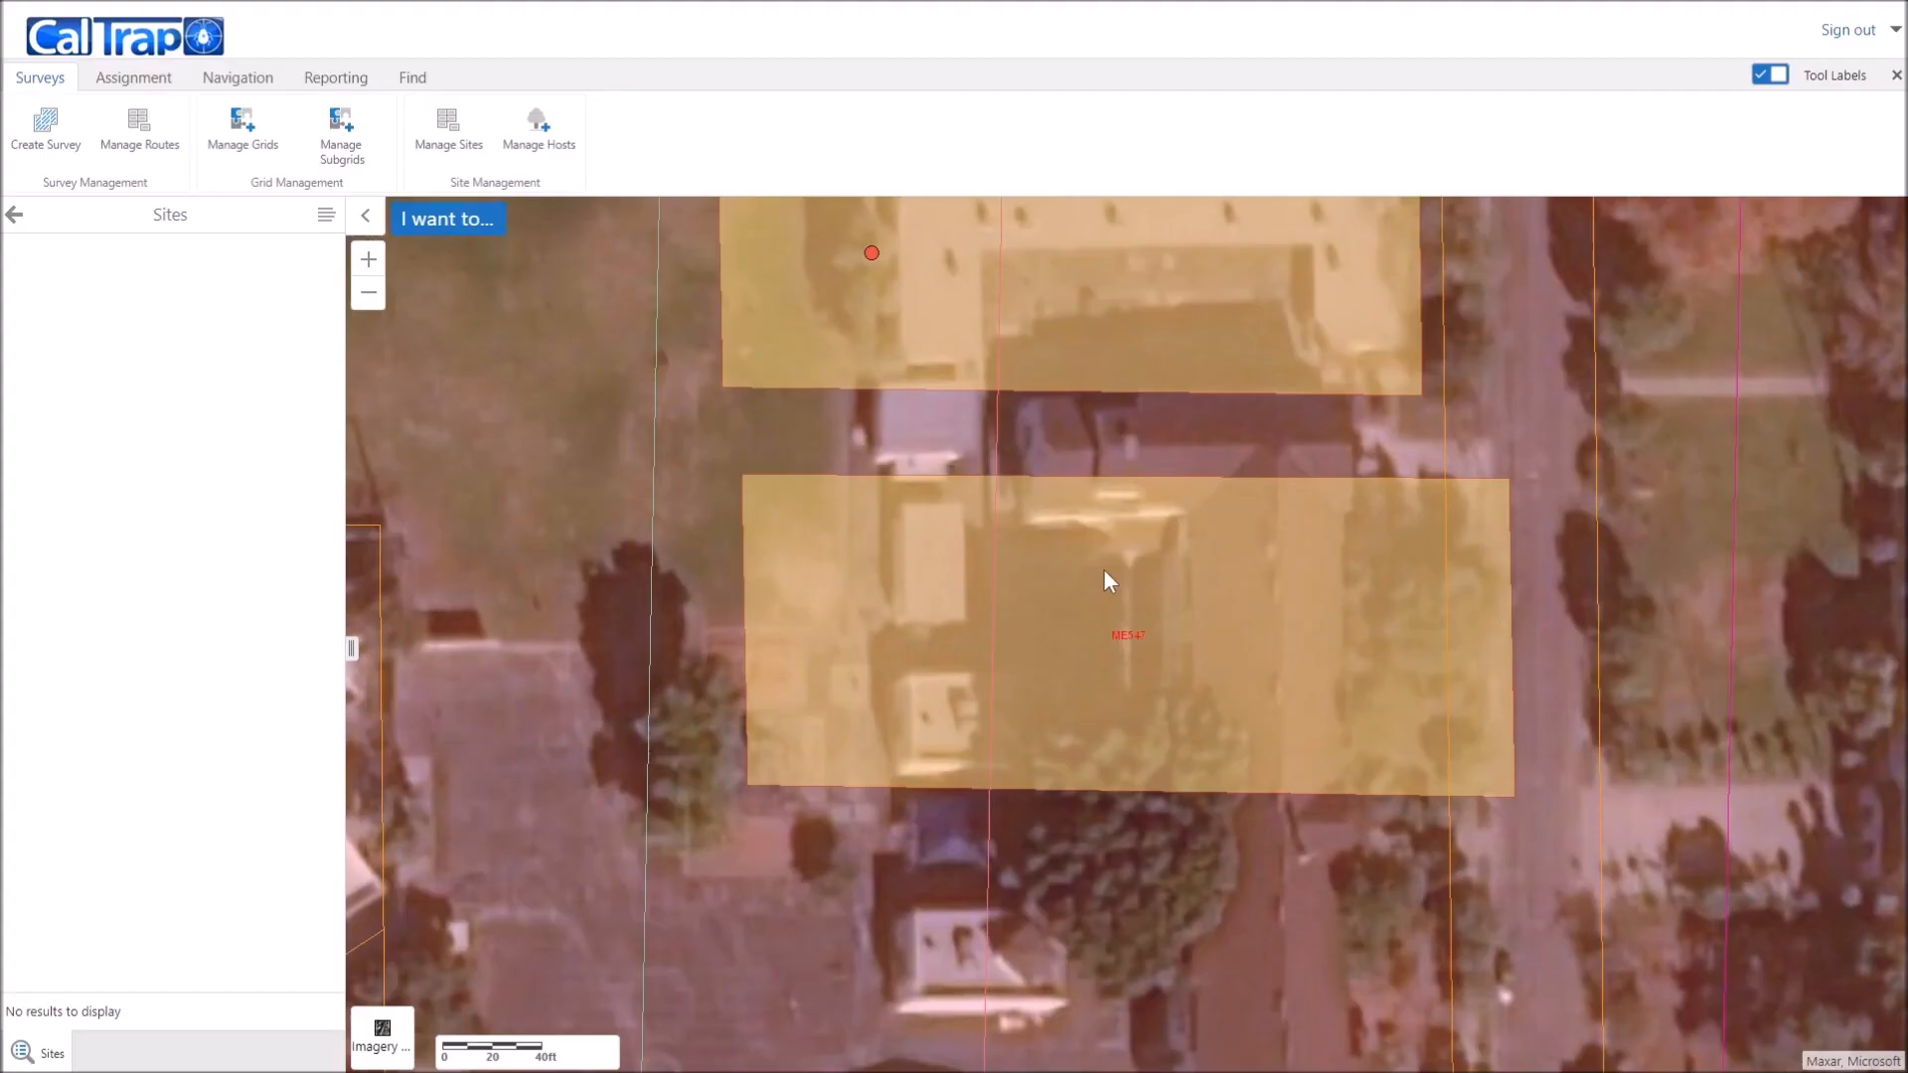
Step: Pick the Grapefruit host in the upper building site, deactivate it, and save the update
scroll(1089, 640, "down", 1)
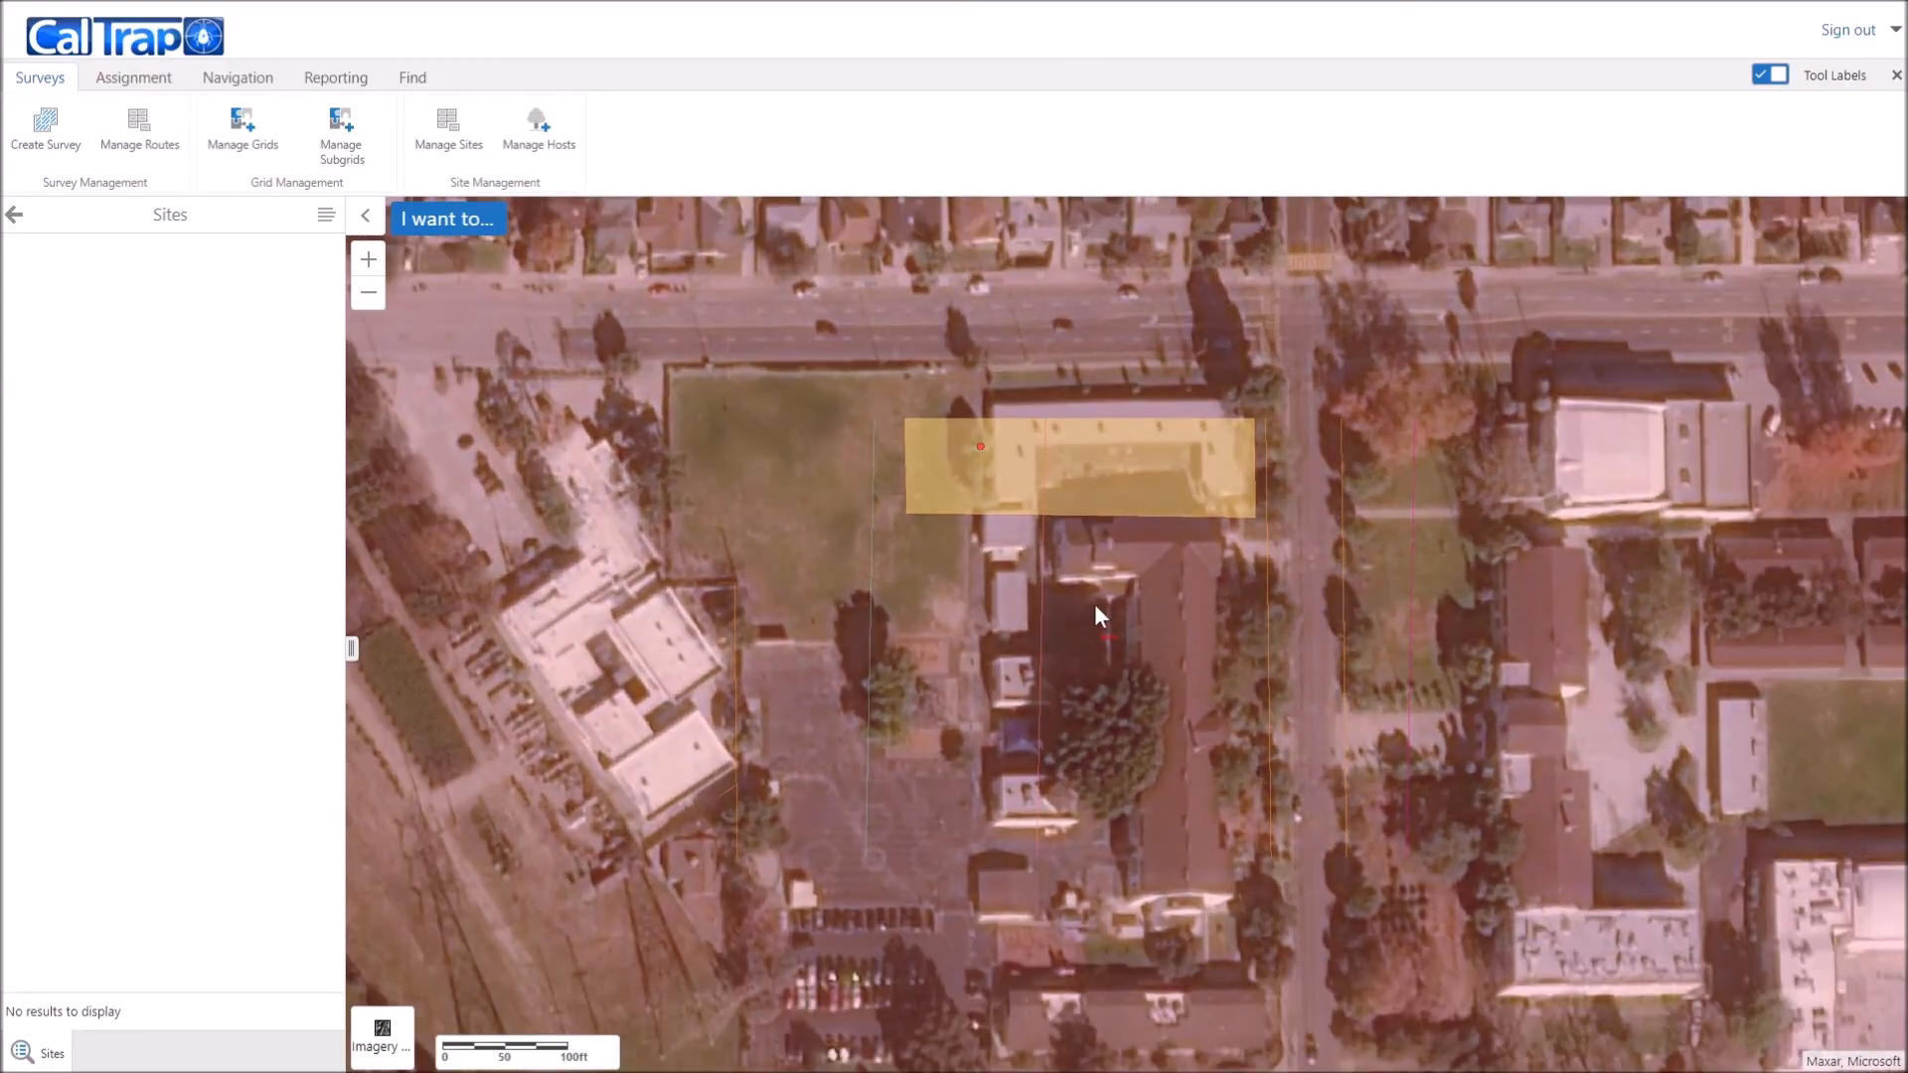
left_click_drag(1099, 552, 1024, 713)
scroll(1018, 706, "up", 1)
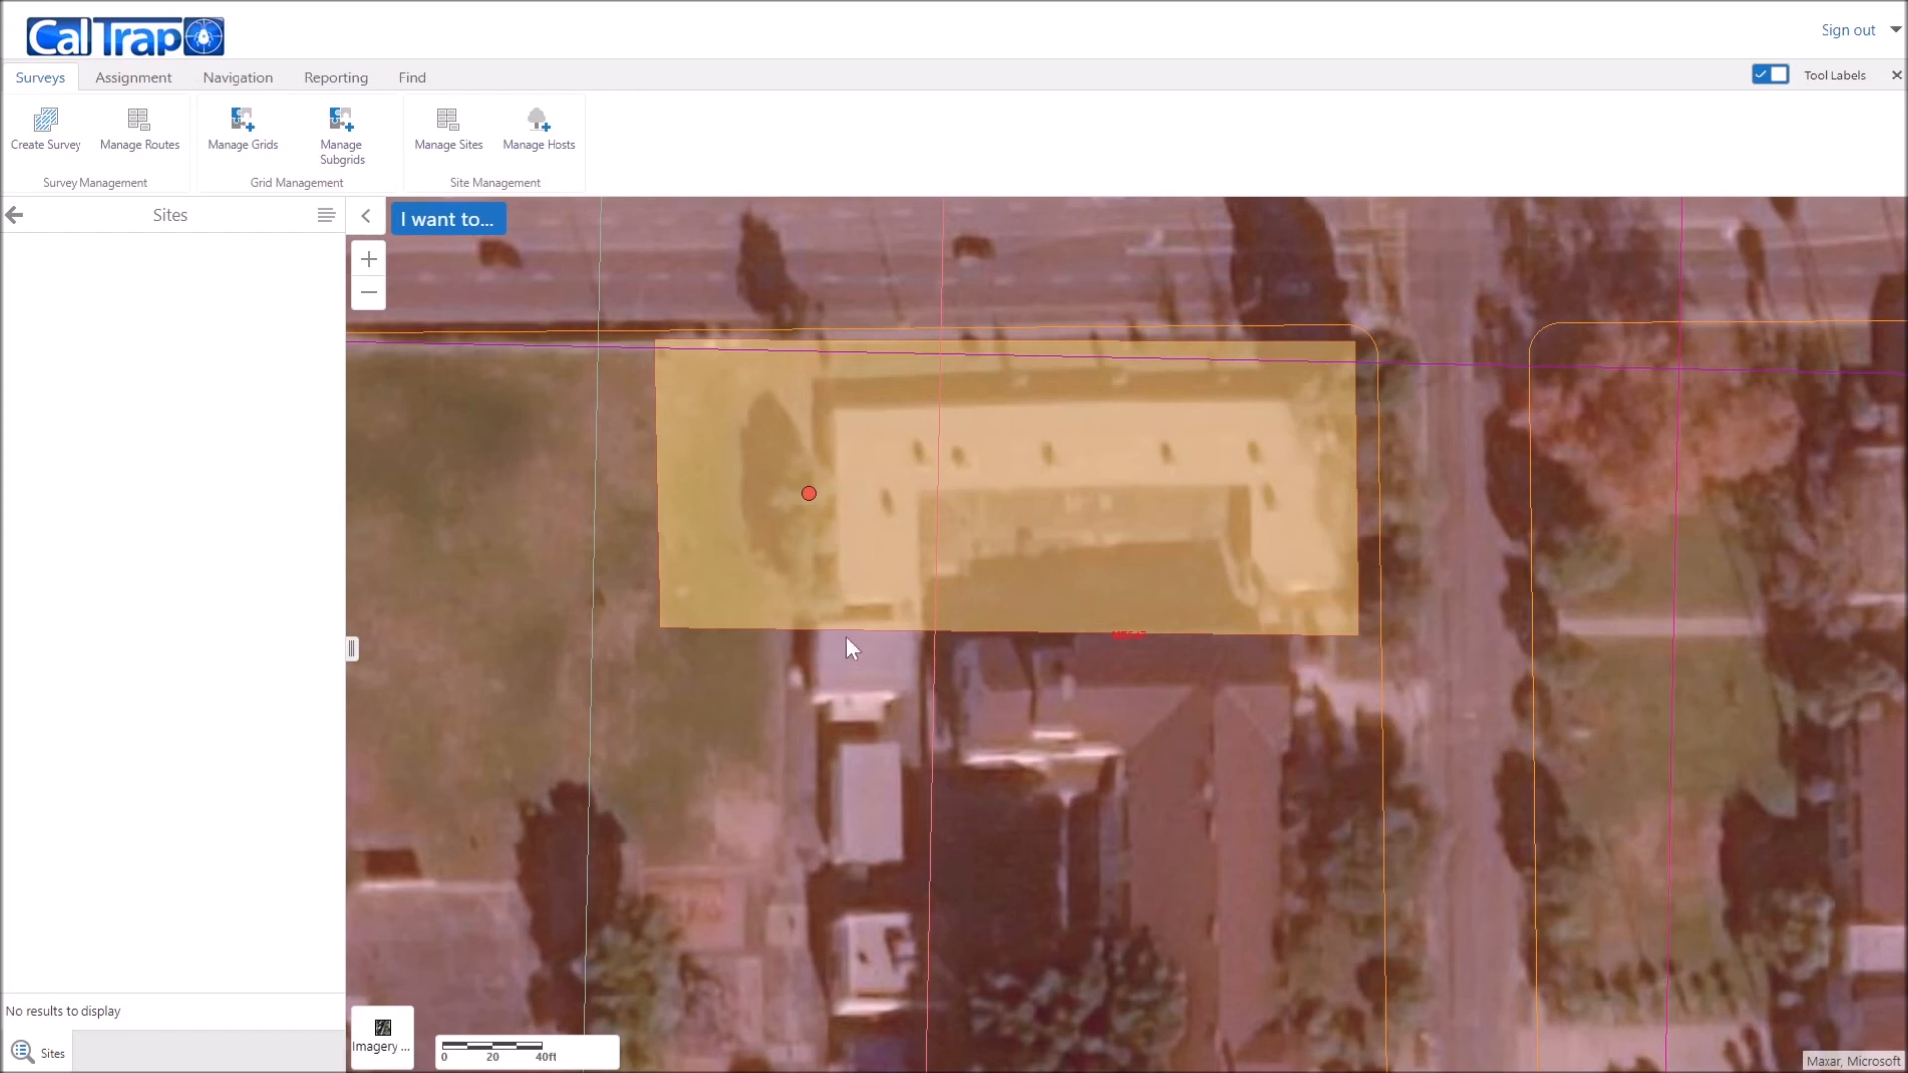
left_click(576, 151)
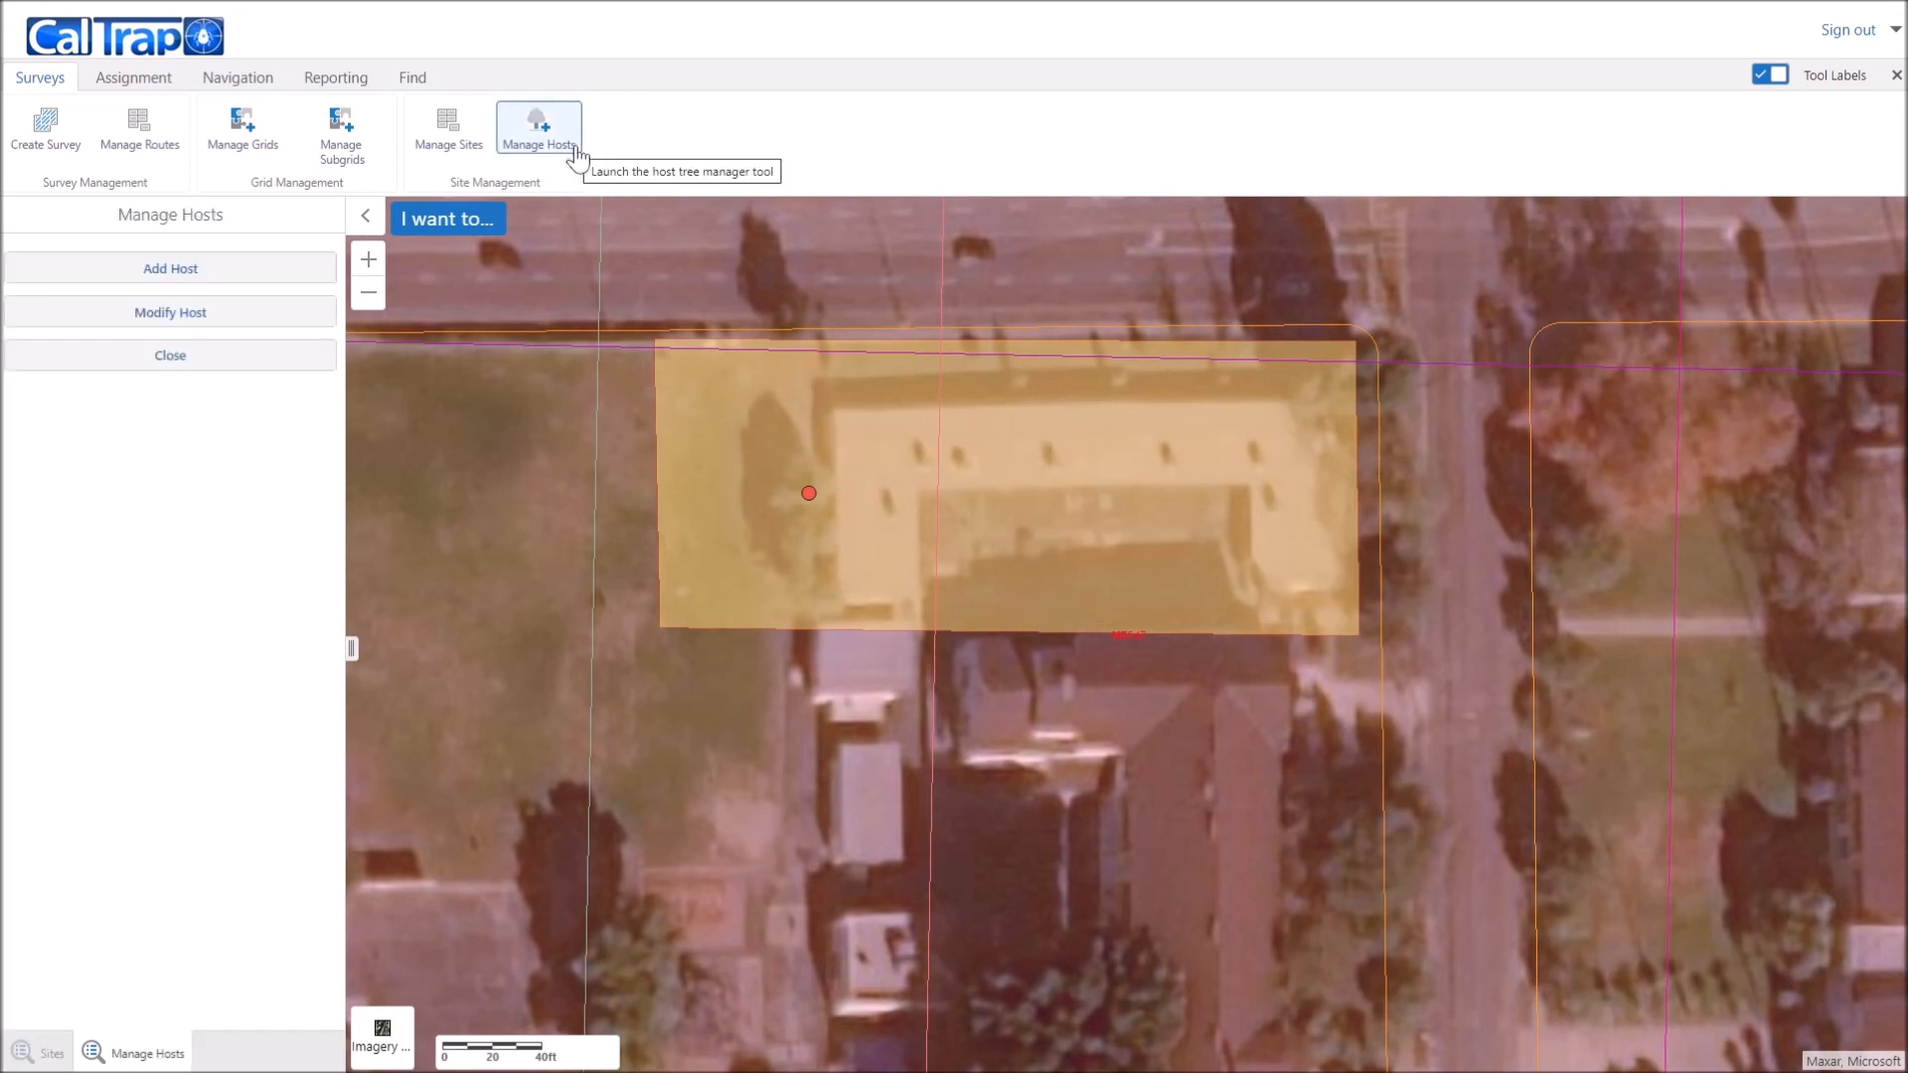
left_click(199, 312)
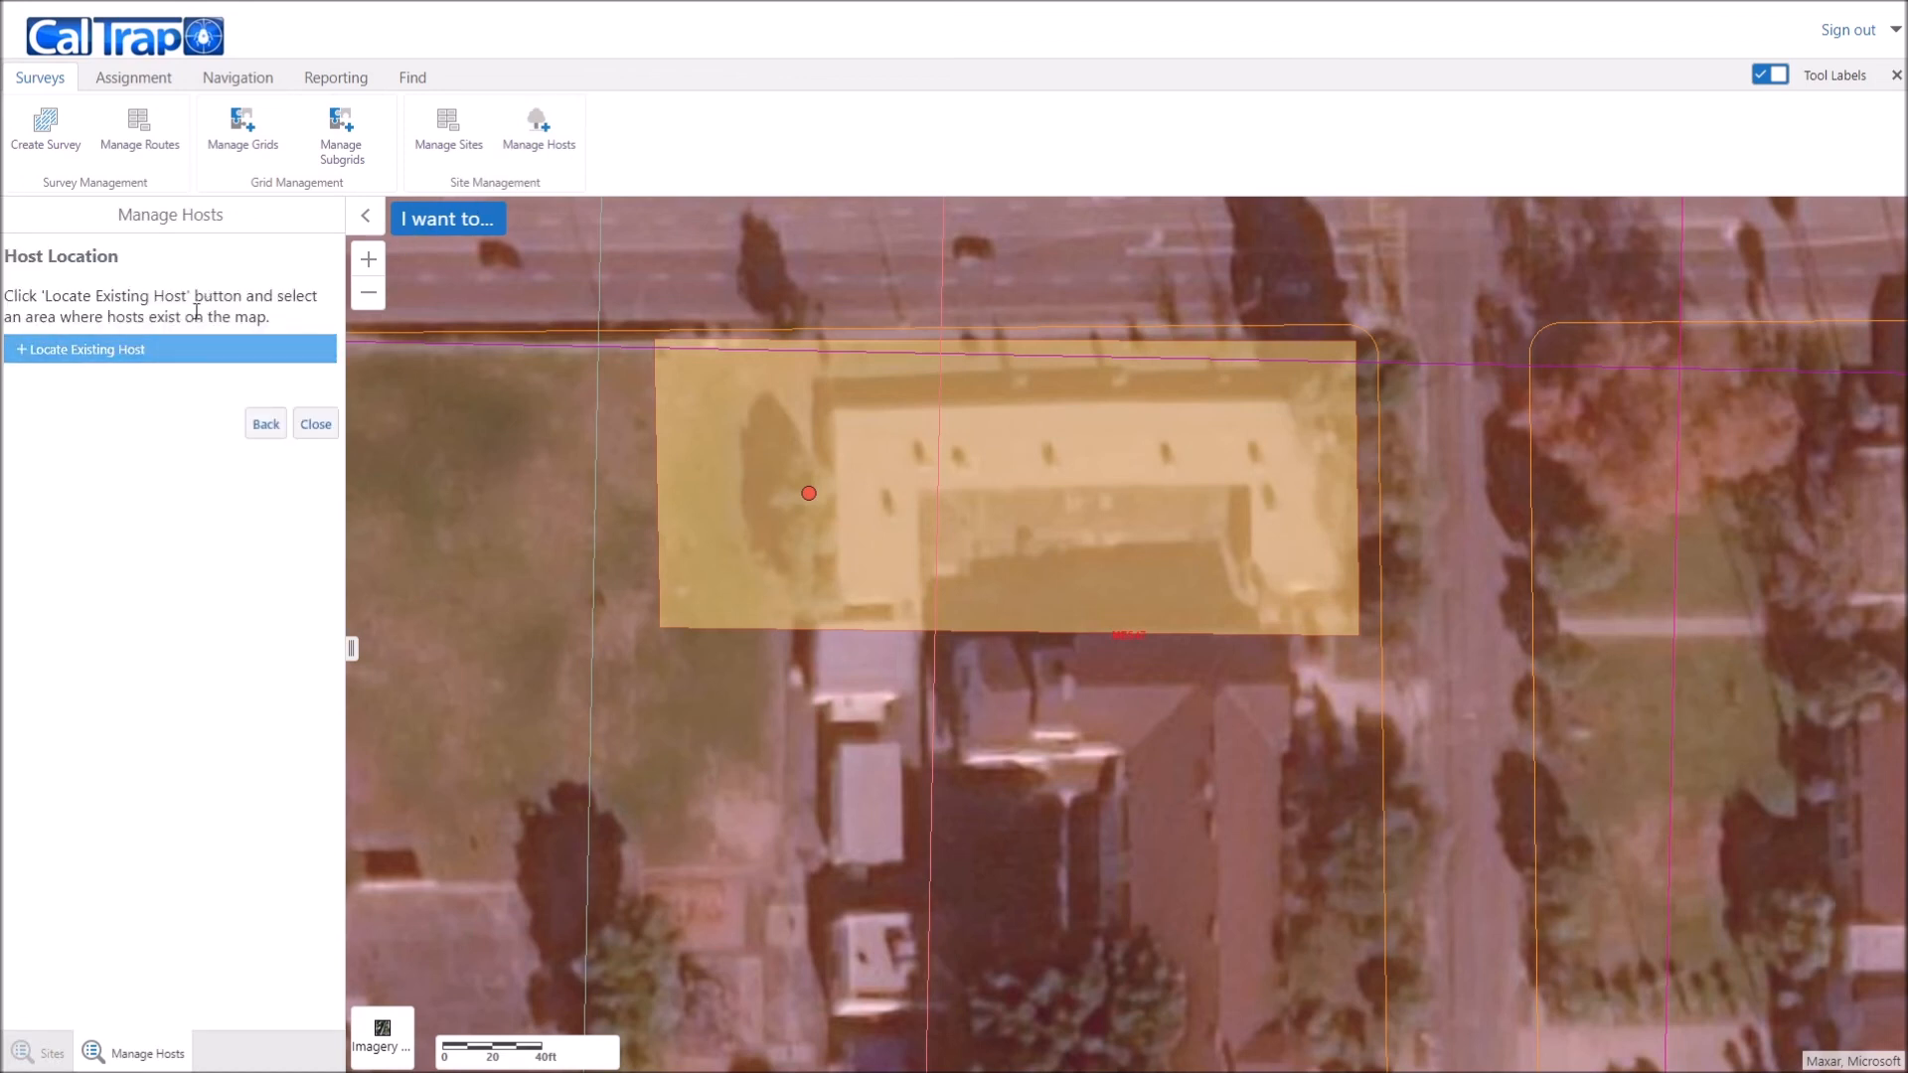
left_click(68, 354)
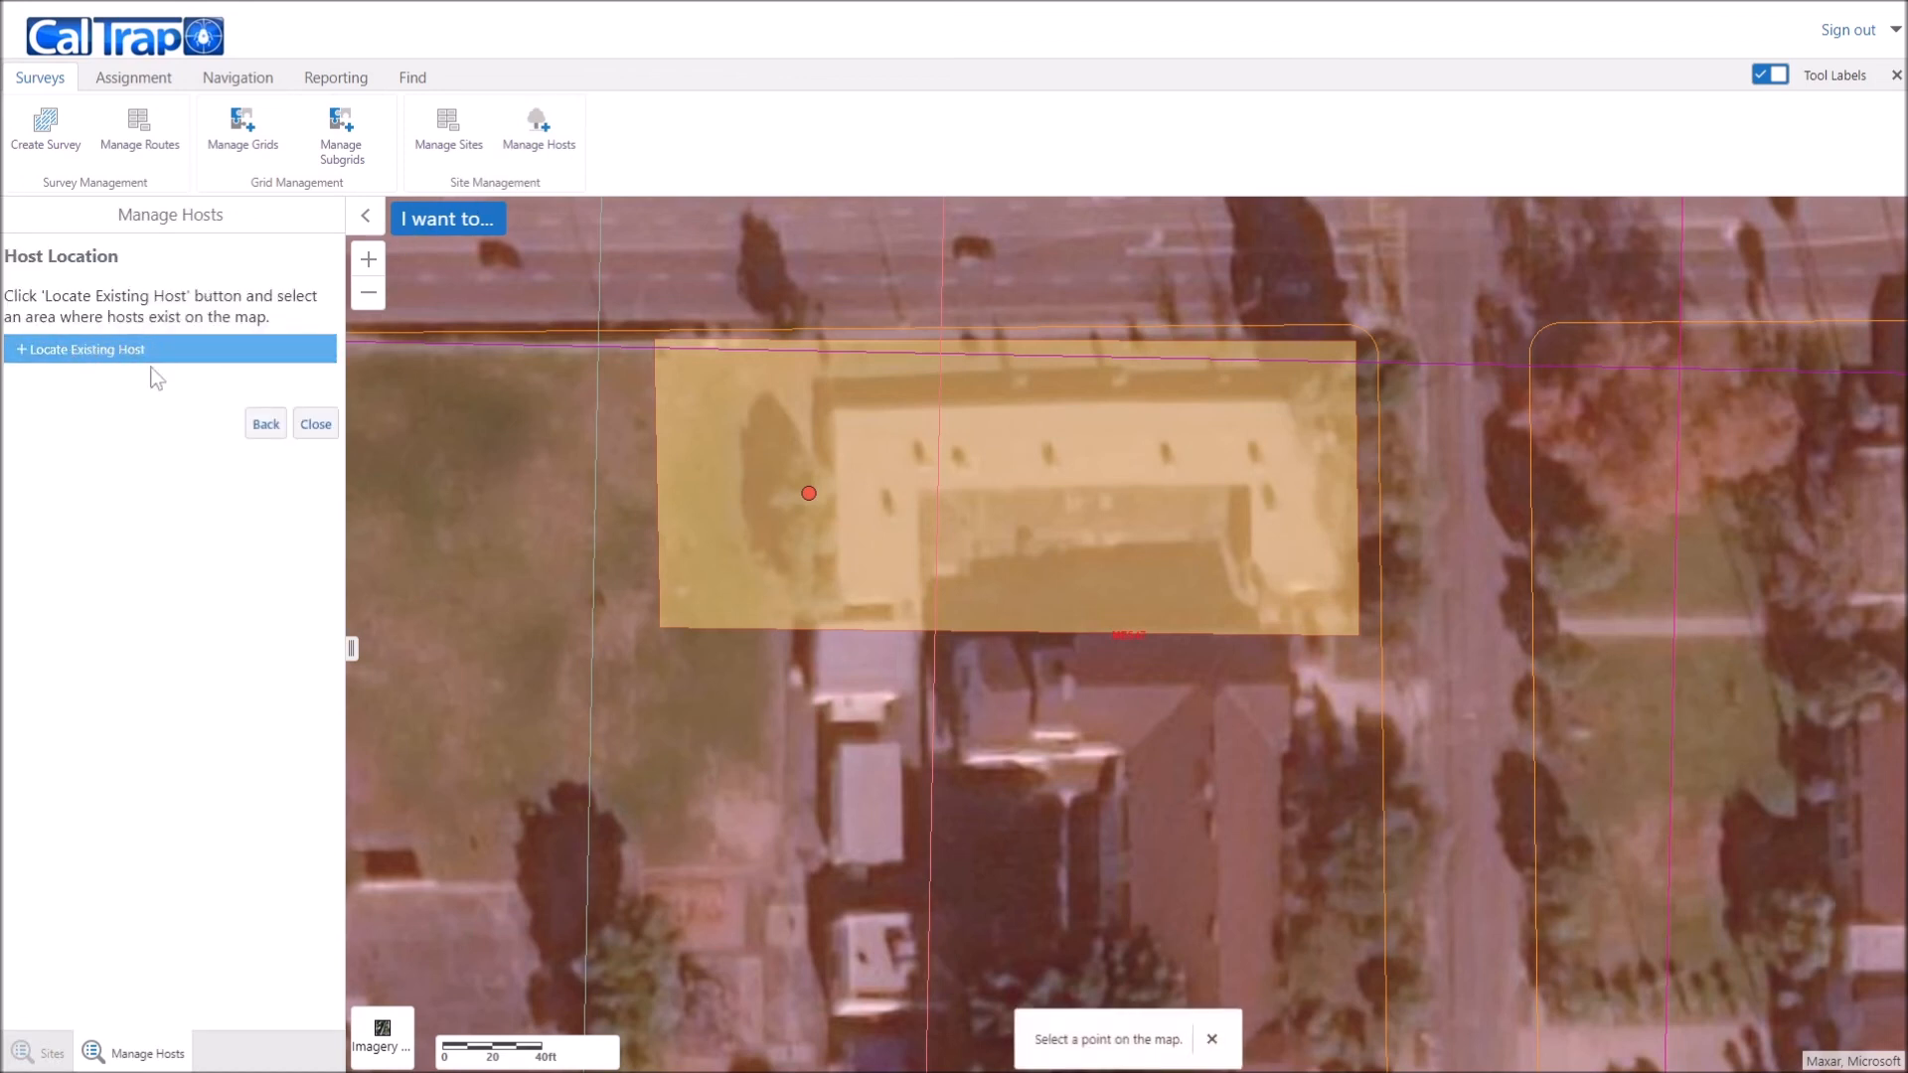
left_click(806, 494)
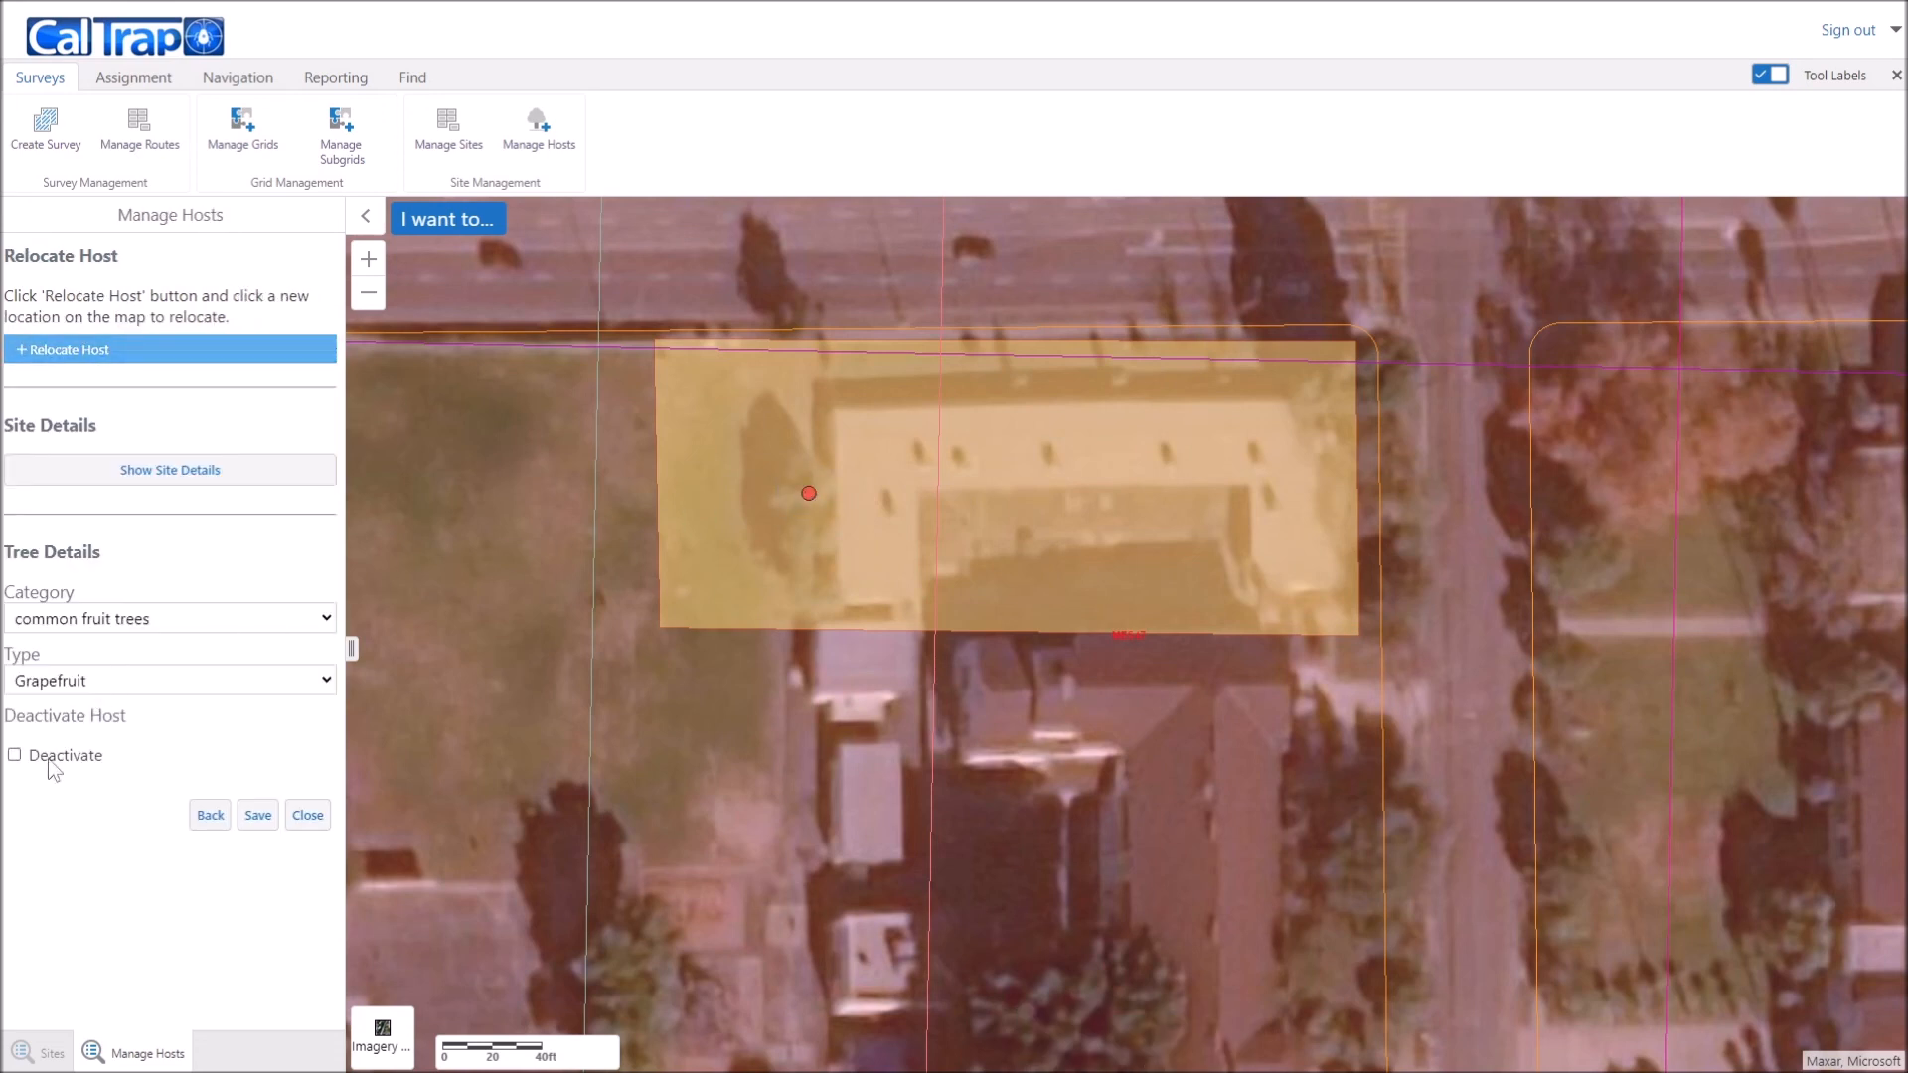
left_click(258, 817)
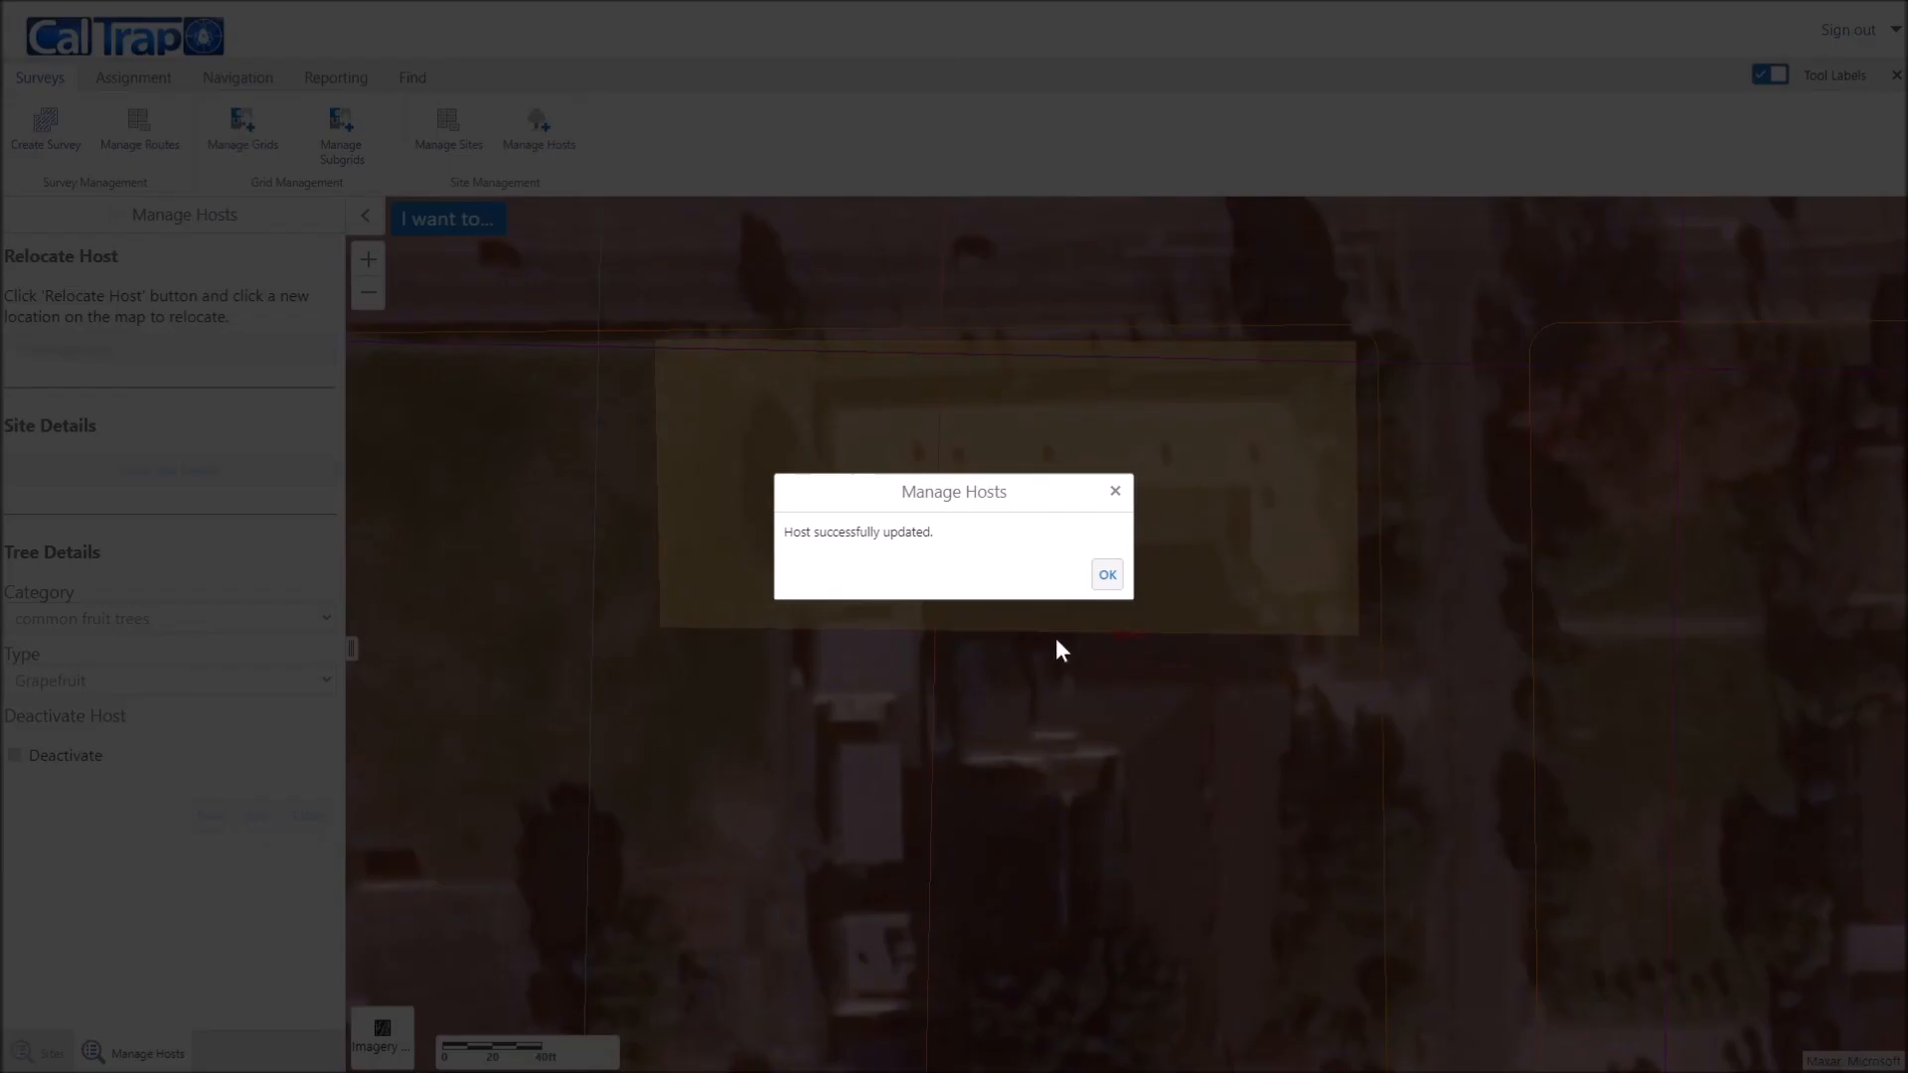
left_click(1112, 582)
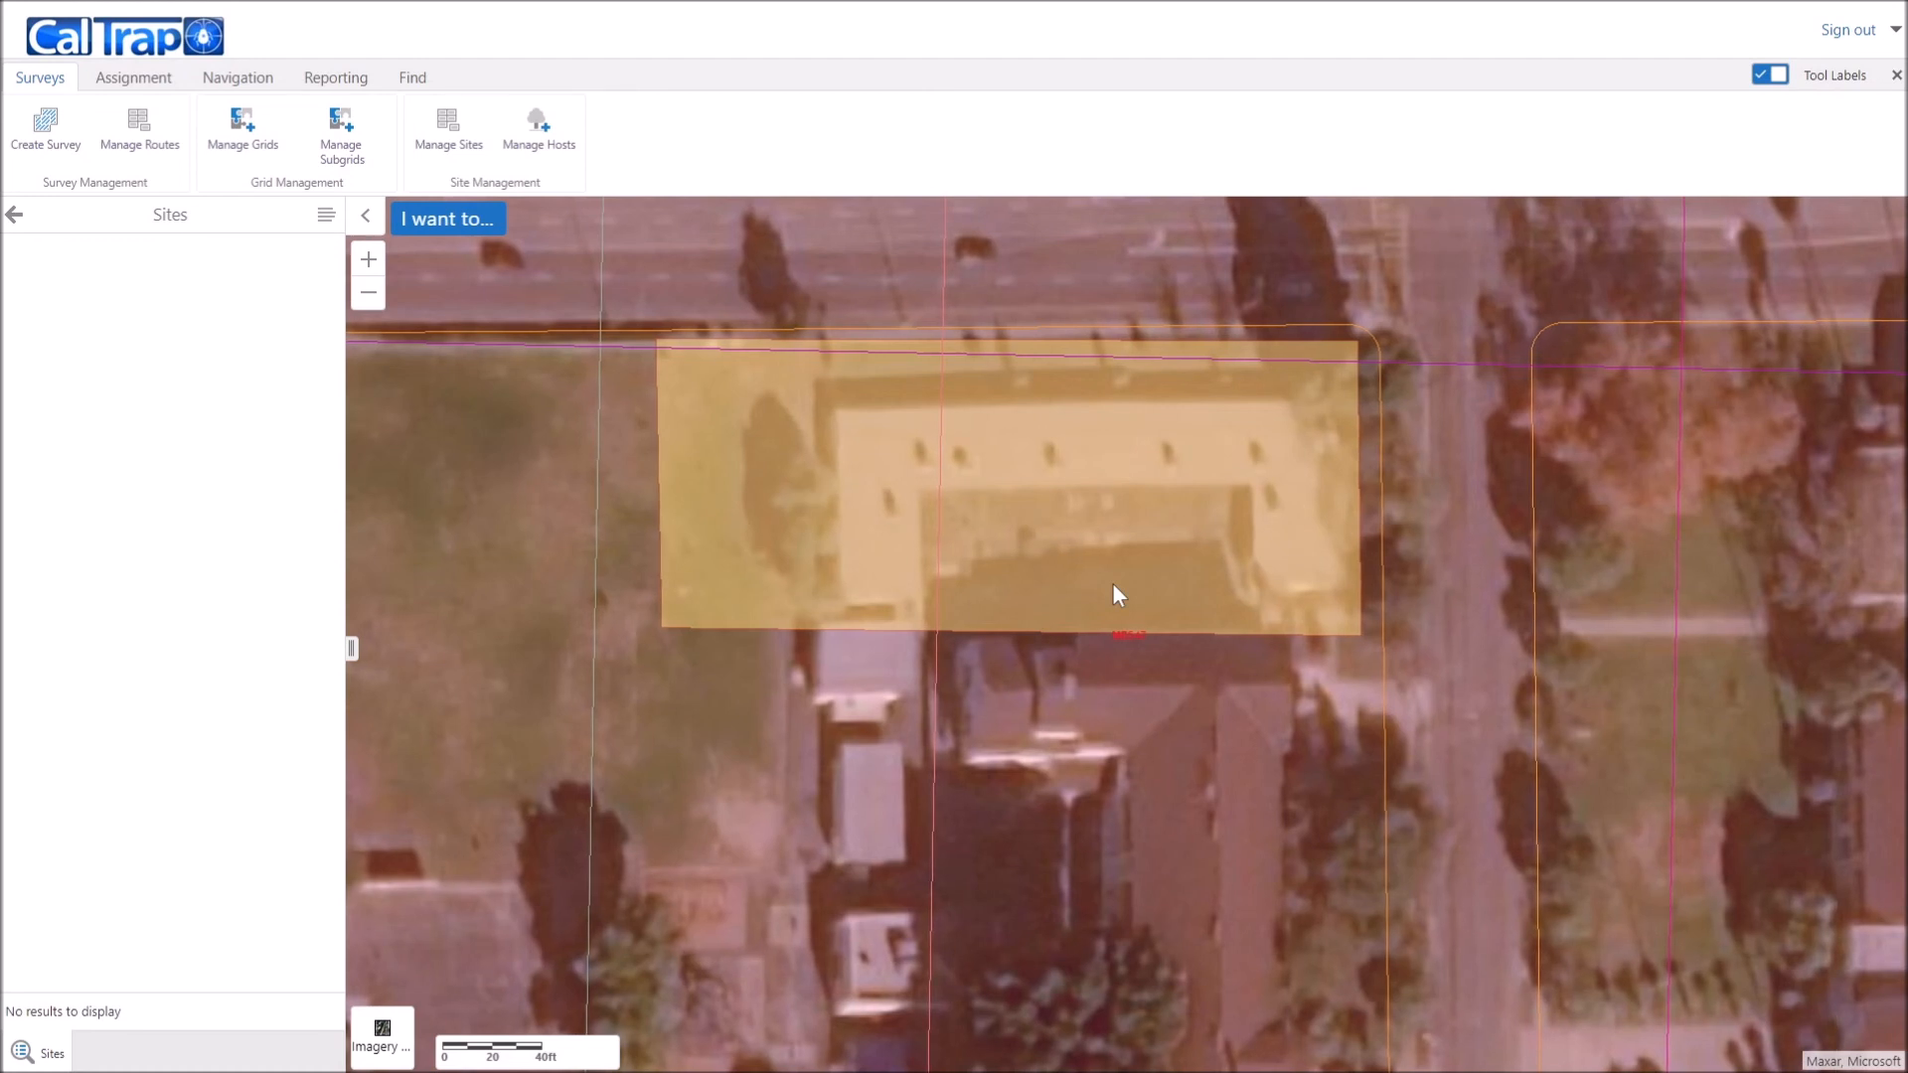
Step: Select Unit 1 in the upper building site, uncheck Is Viable, and save it
left_click(471, 143)
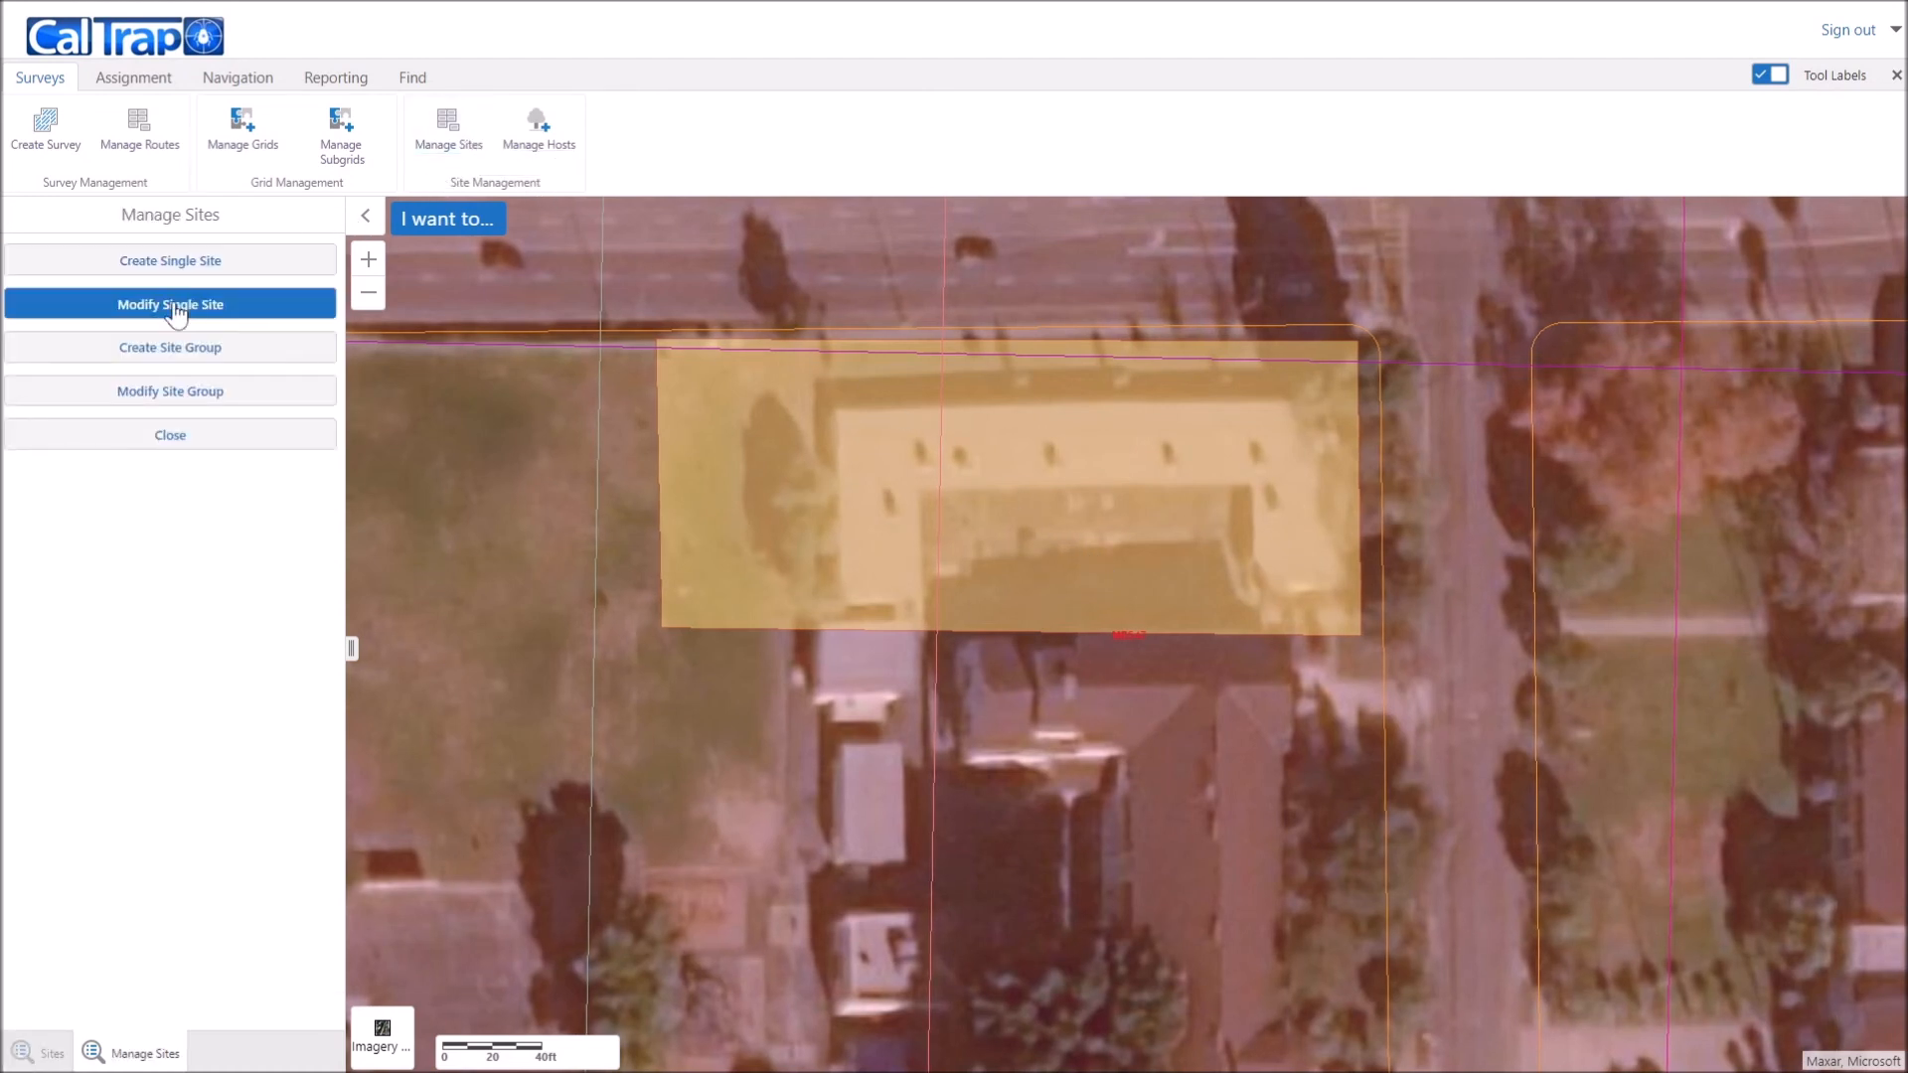
left_click(284, 313)
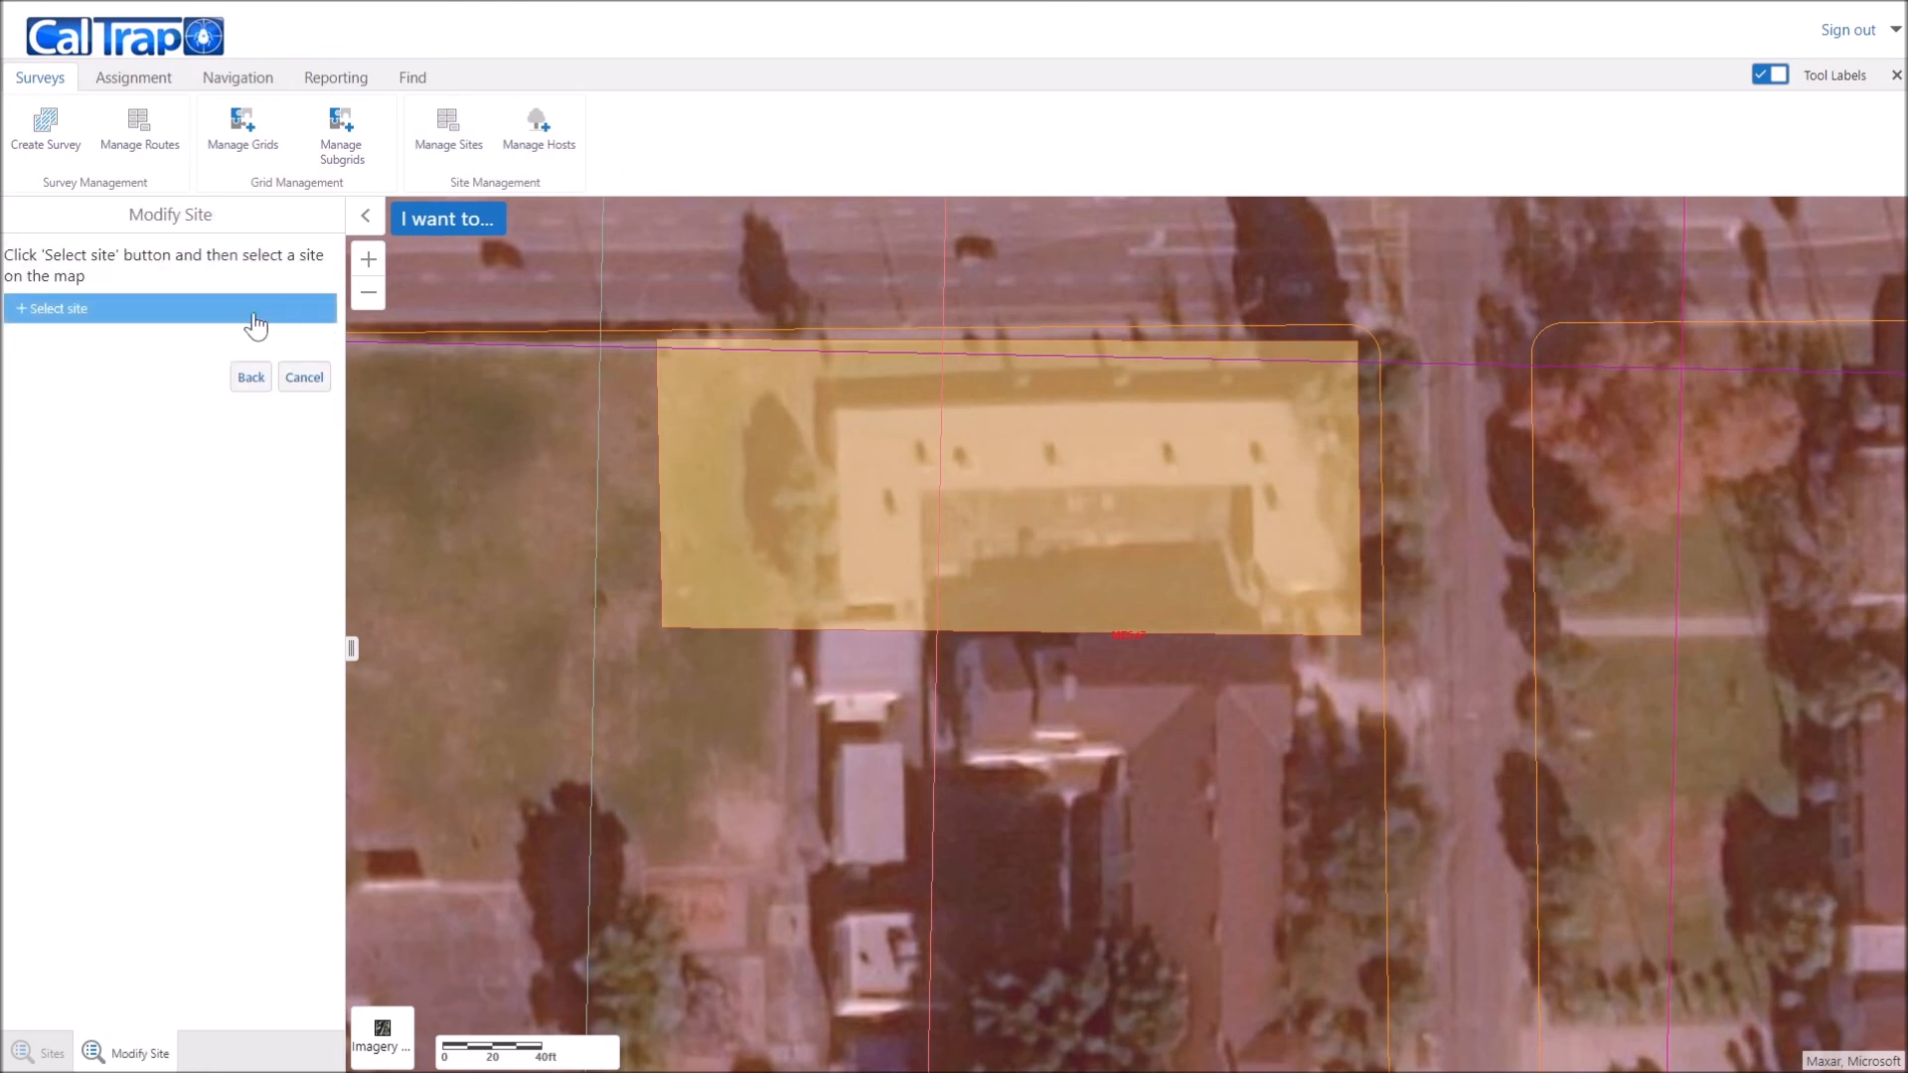
left_click(83, 312)
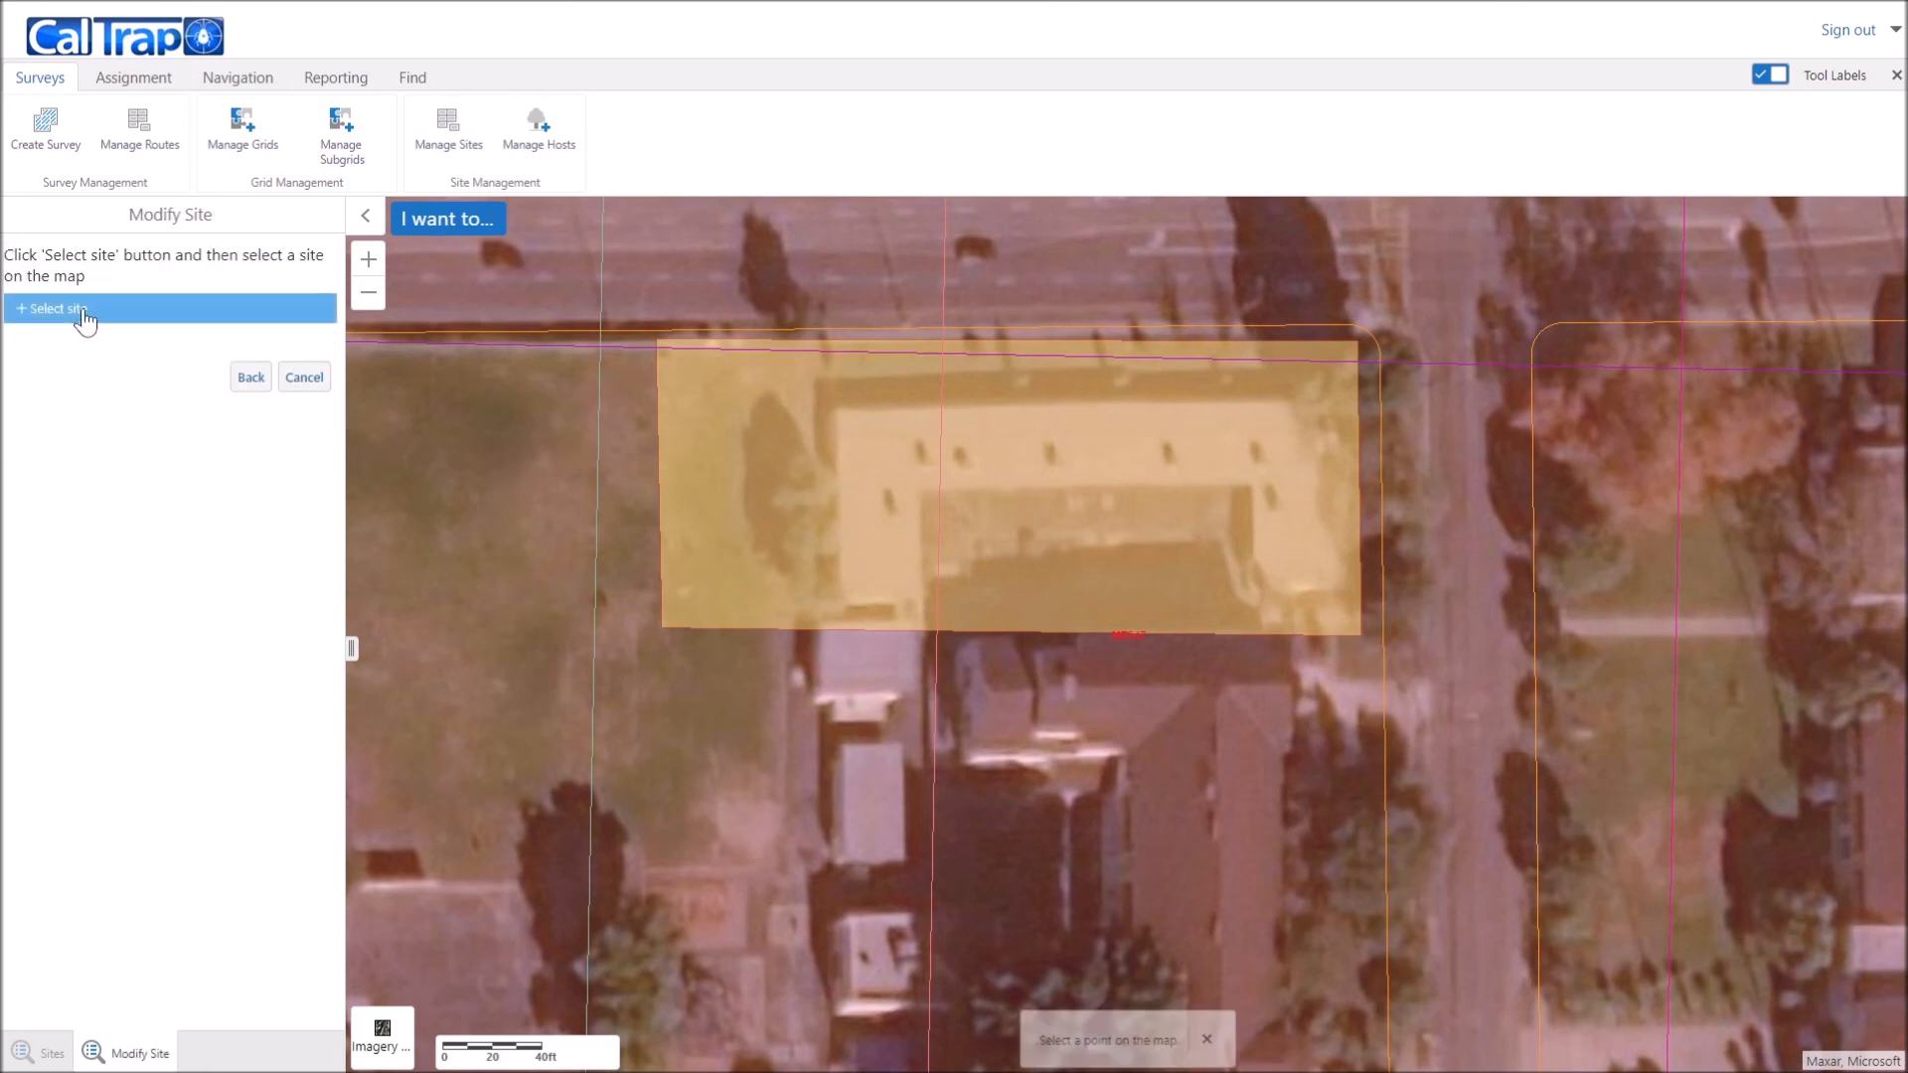
left_click(968, 497)
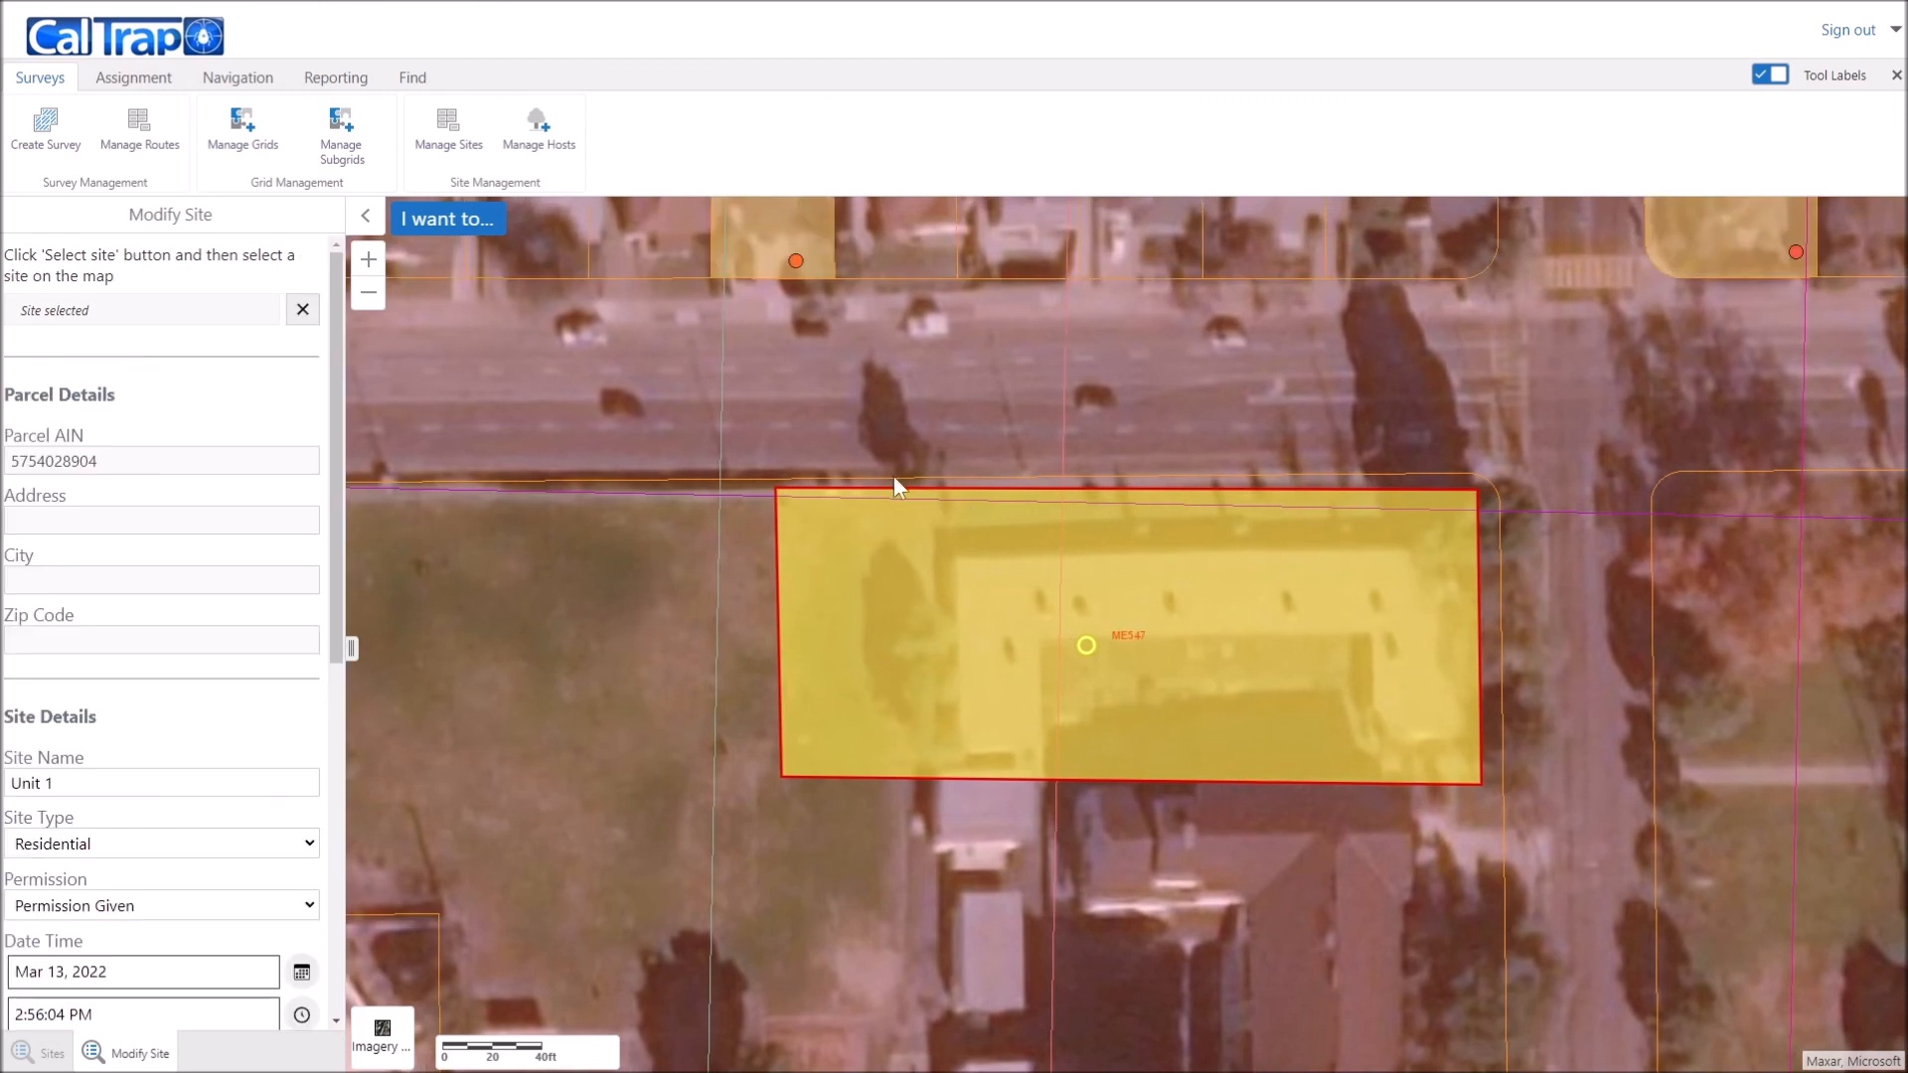
scroll(109, 776, "down", 6)
left_click(14, 658)
scroll(159, 696, "down", 1)
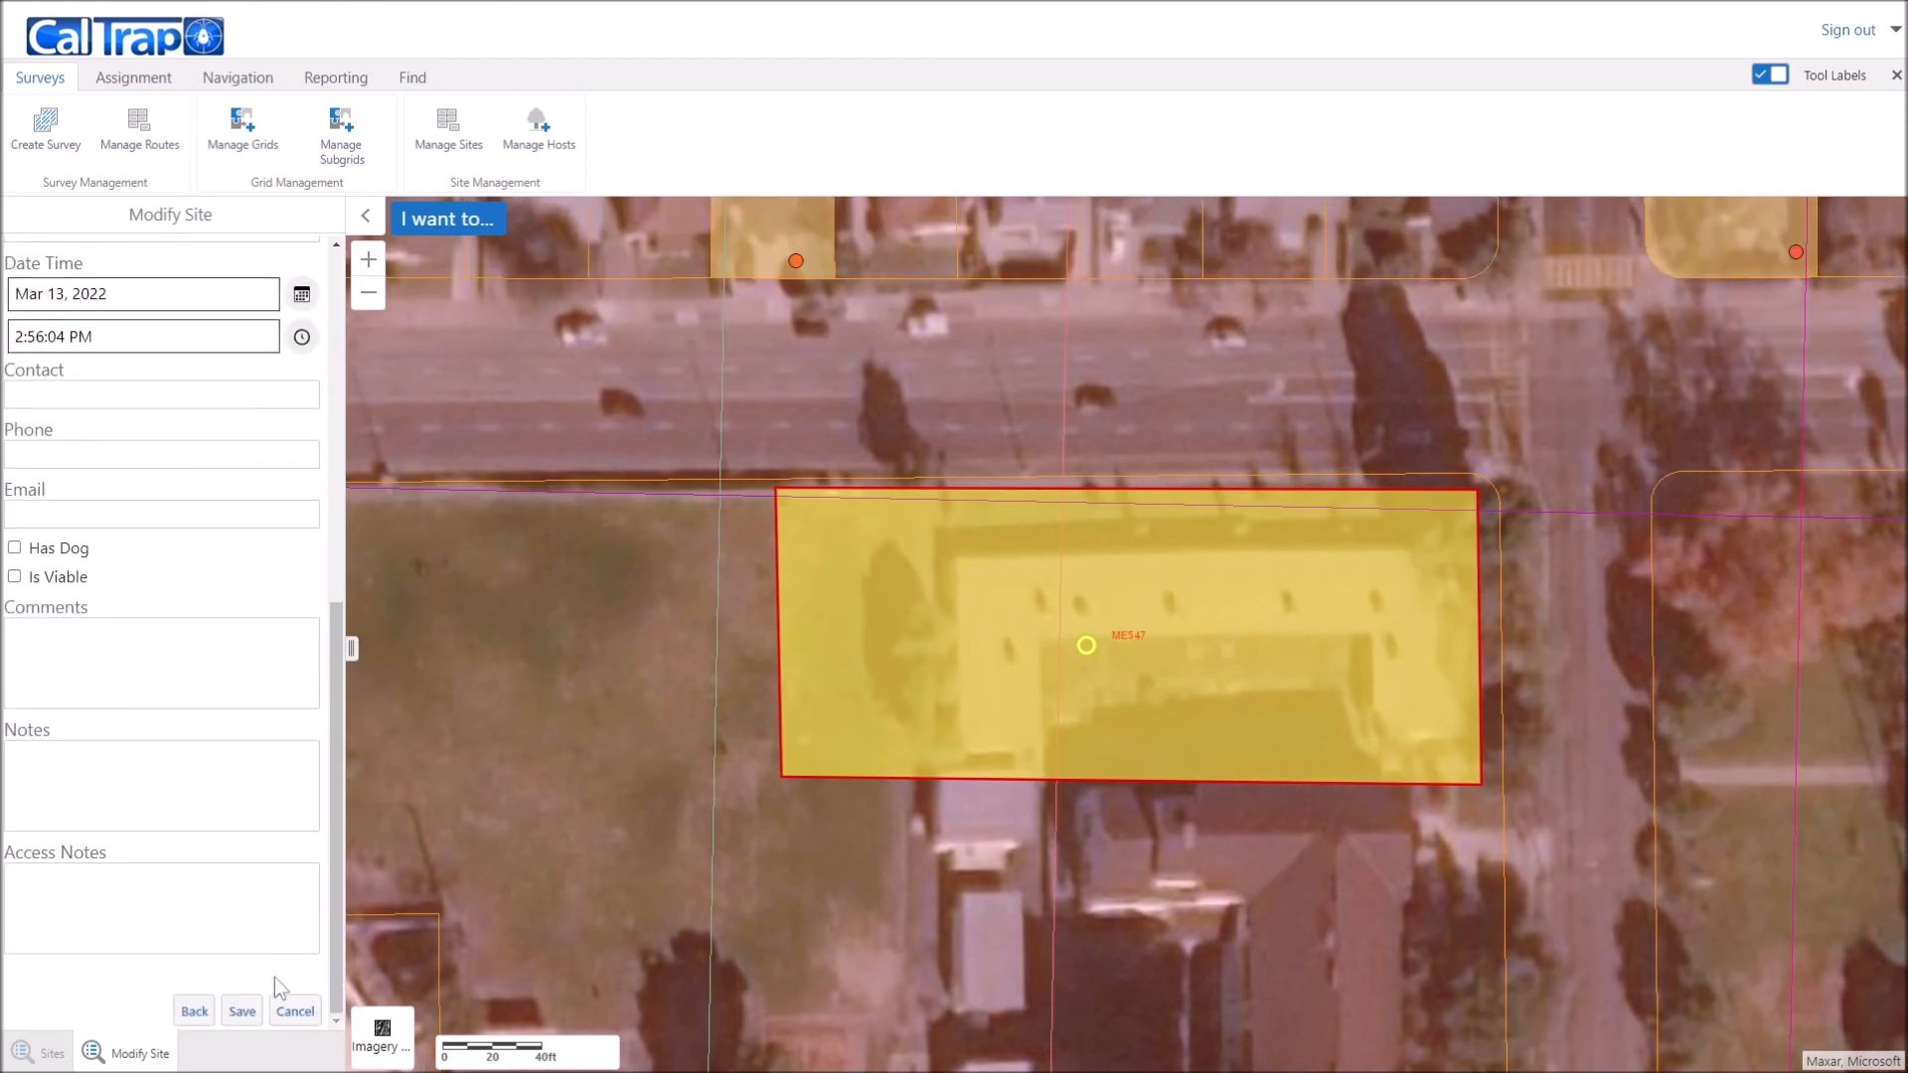
left_click(242, 1012)
left_click(1099, 581)
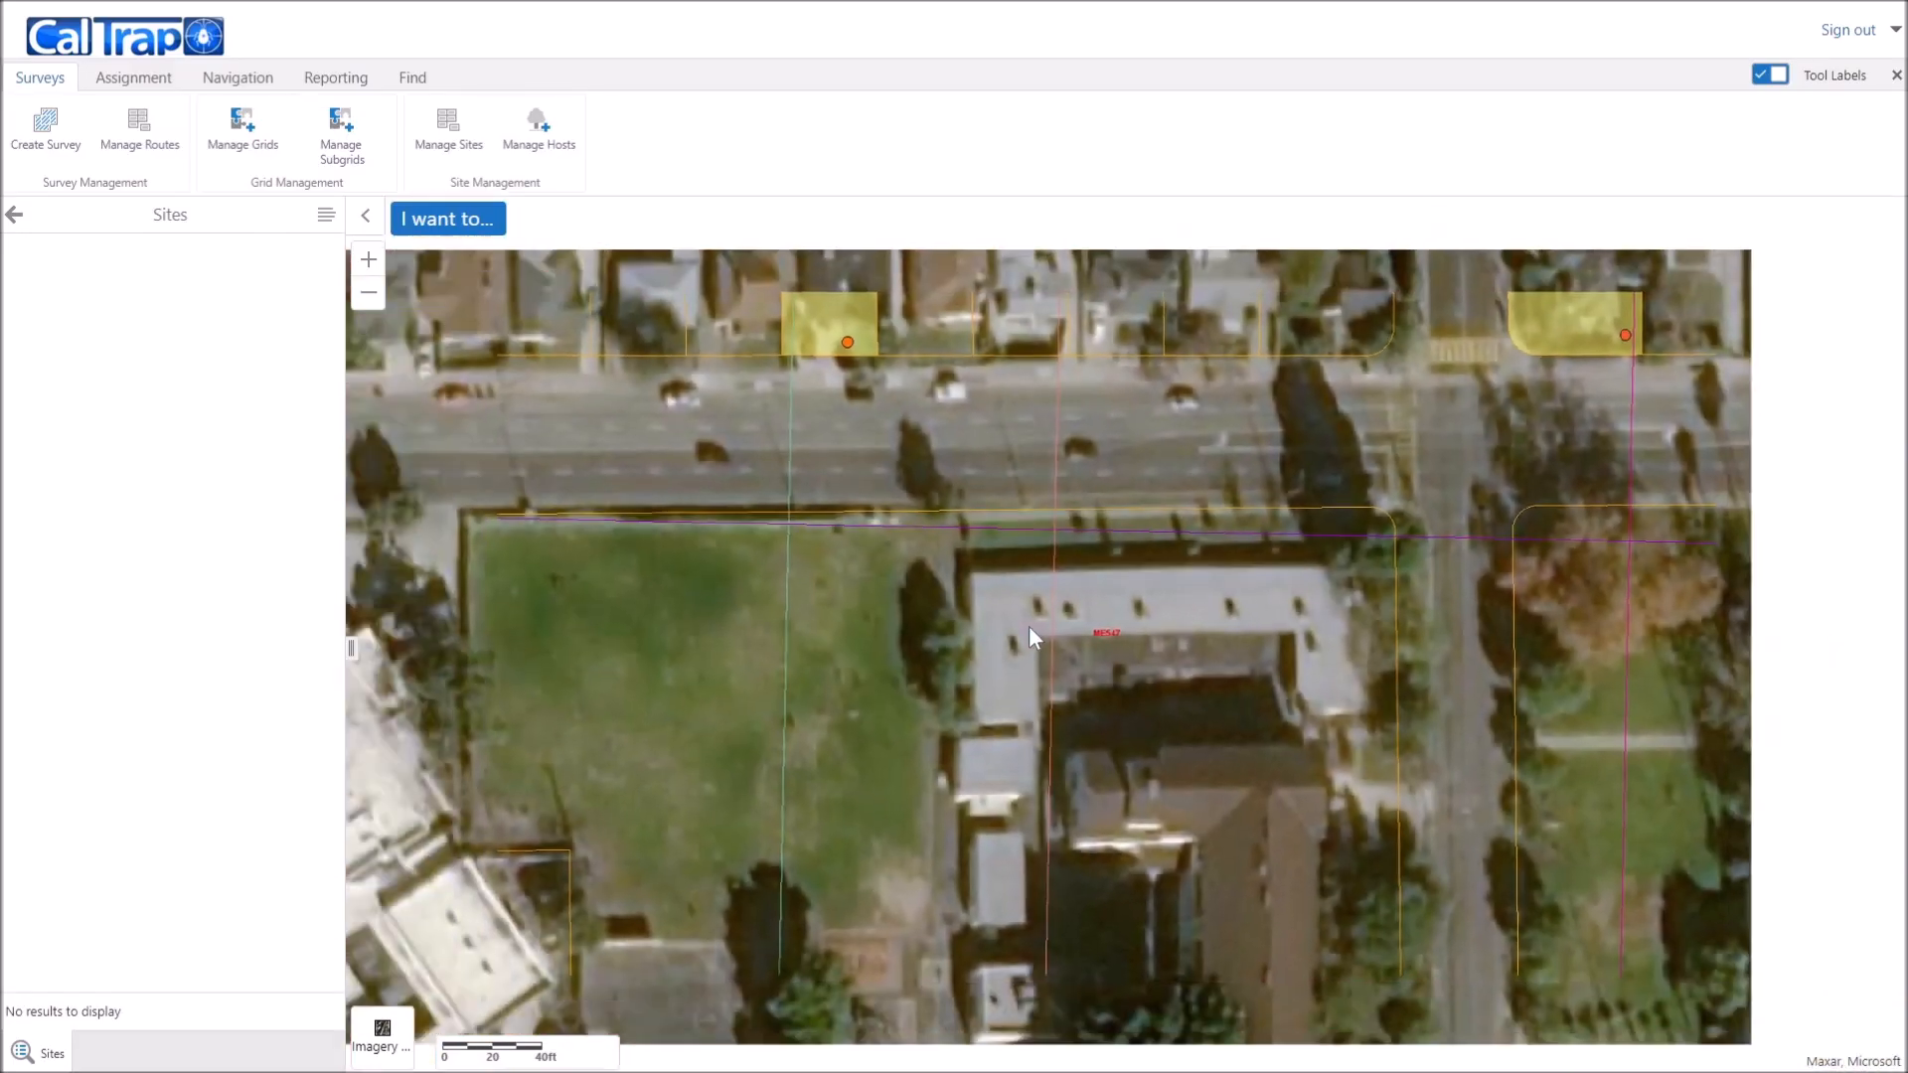
scroll(1028, 624, "down", 1)
left_click_drag(1040, 776, 1082, 529)
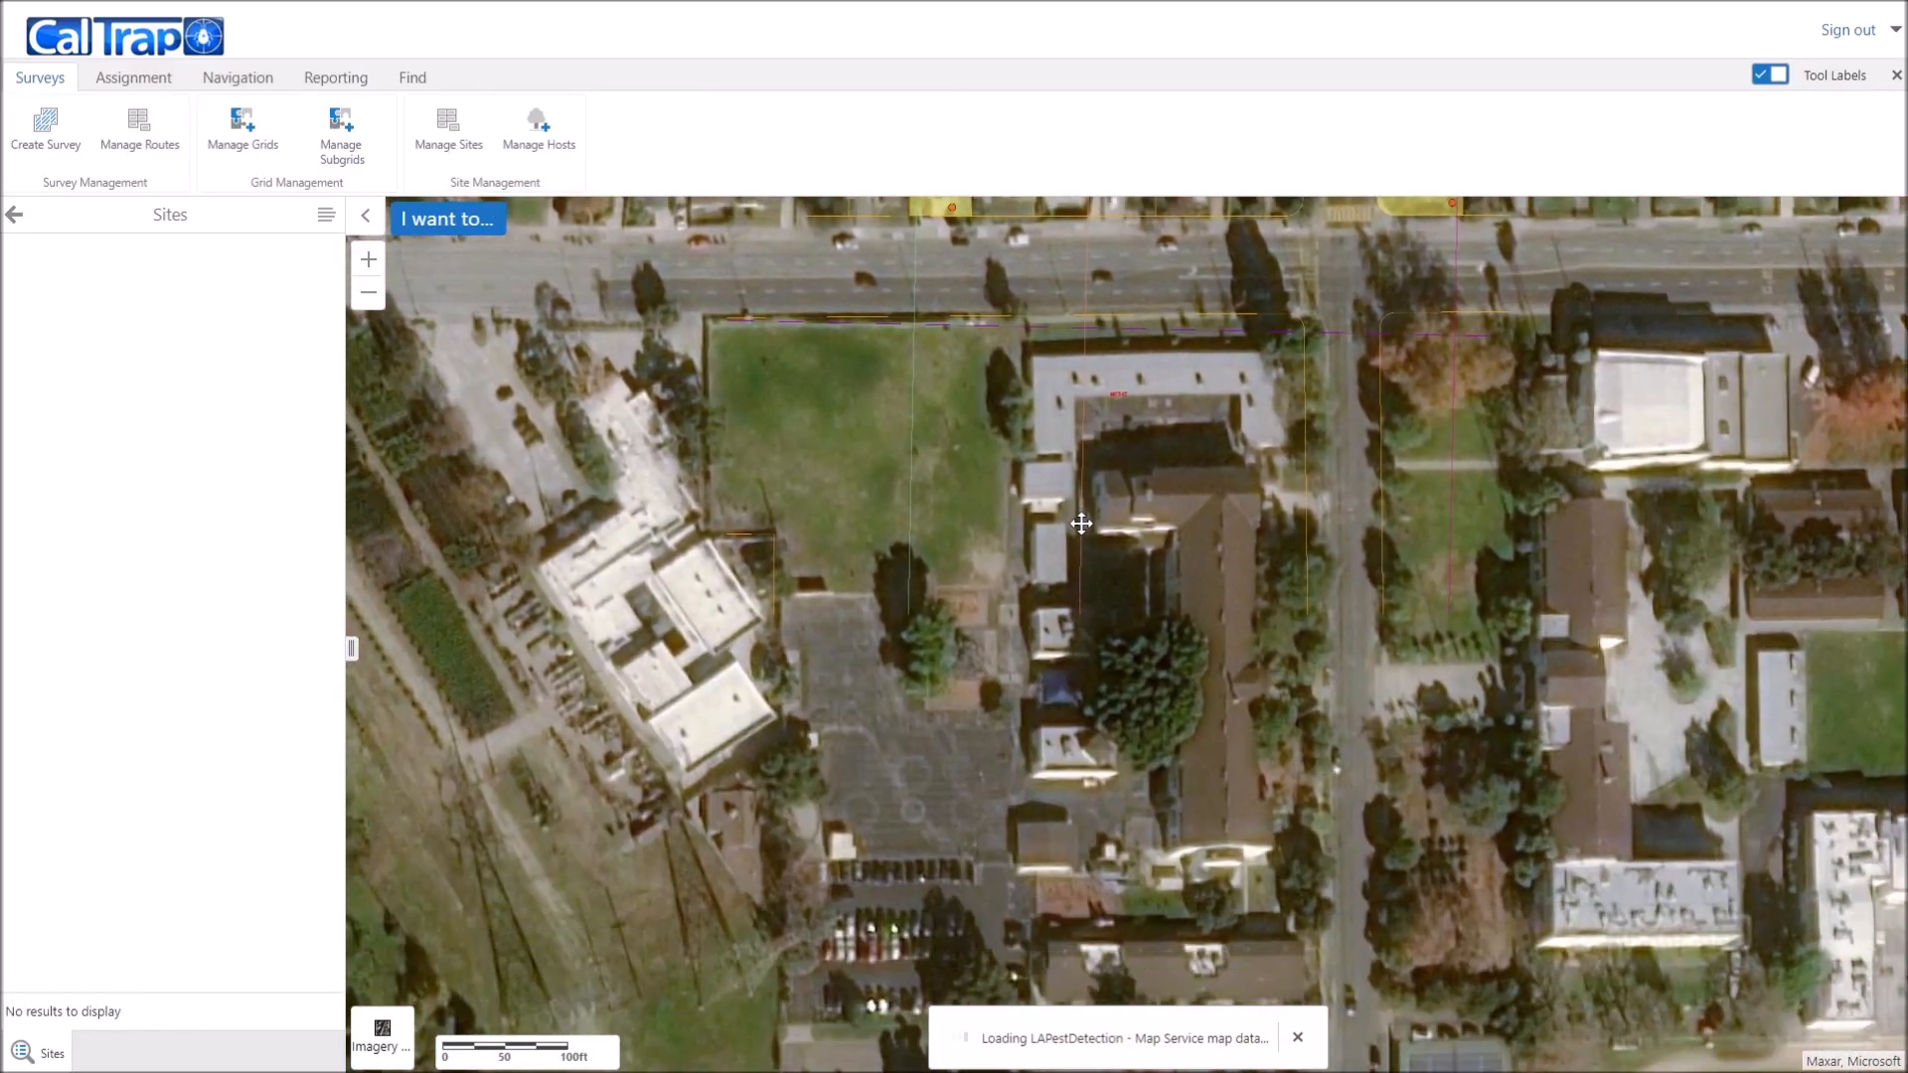